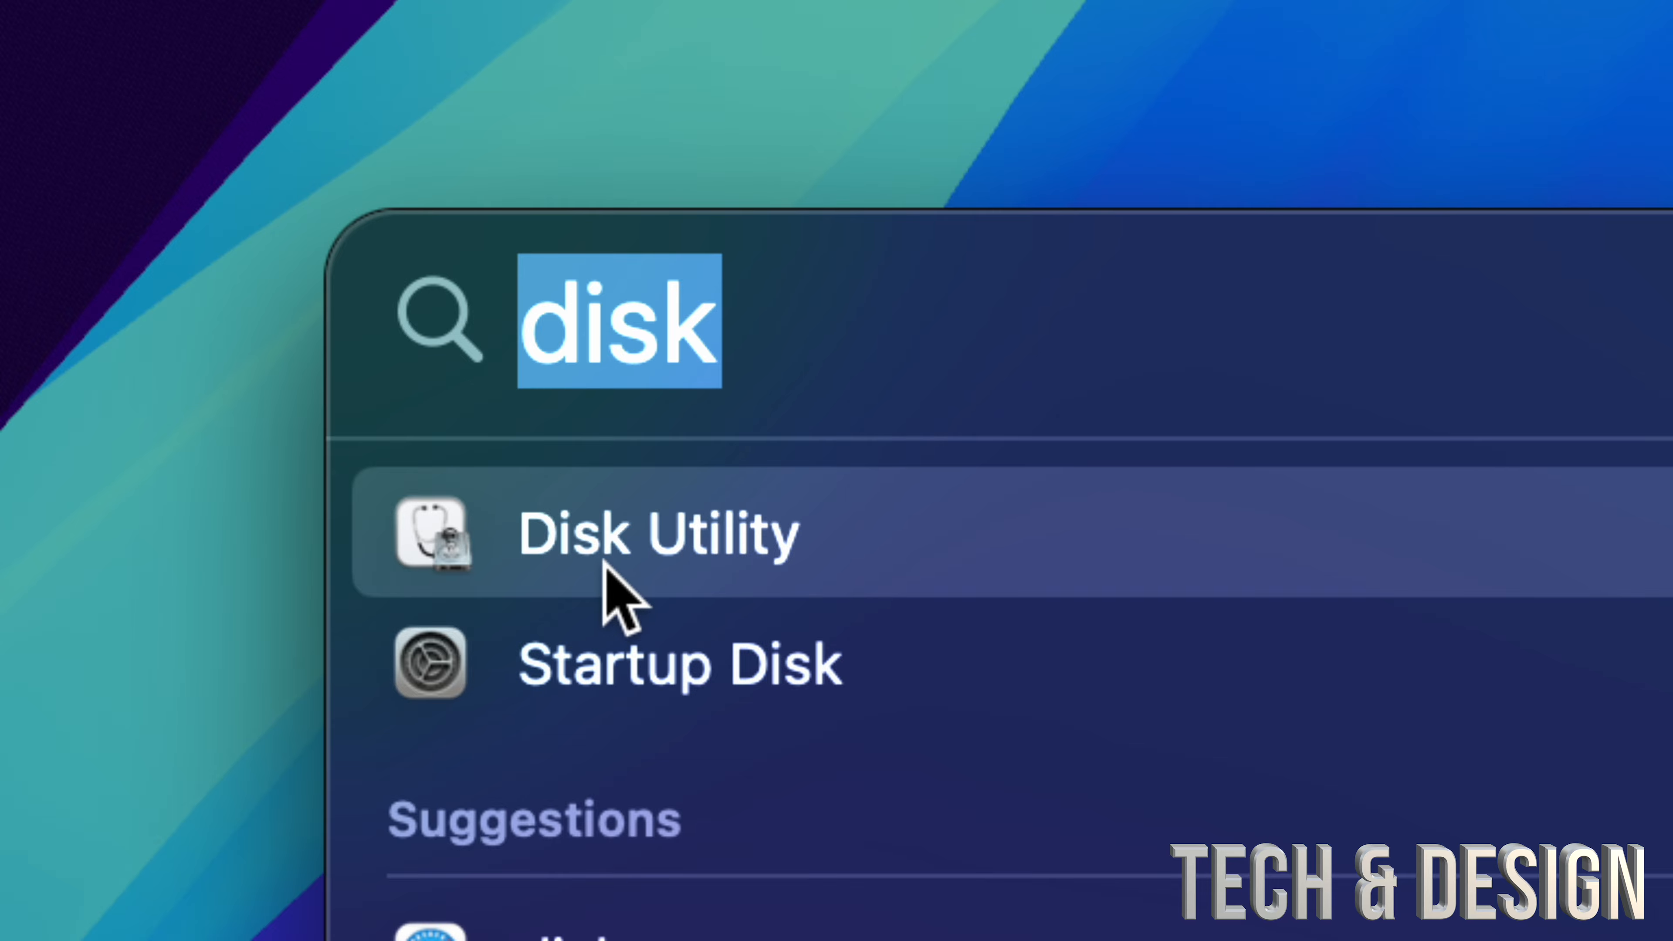
Step: Open Disk Utility, collapse the internal and external drives in the device list, and choose Show All Devices
{"action": "left_click", "coordinate": [563, 554]}
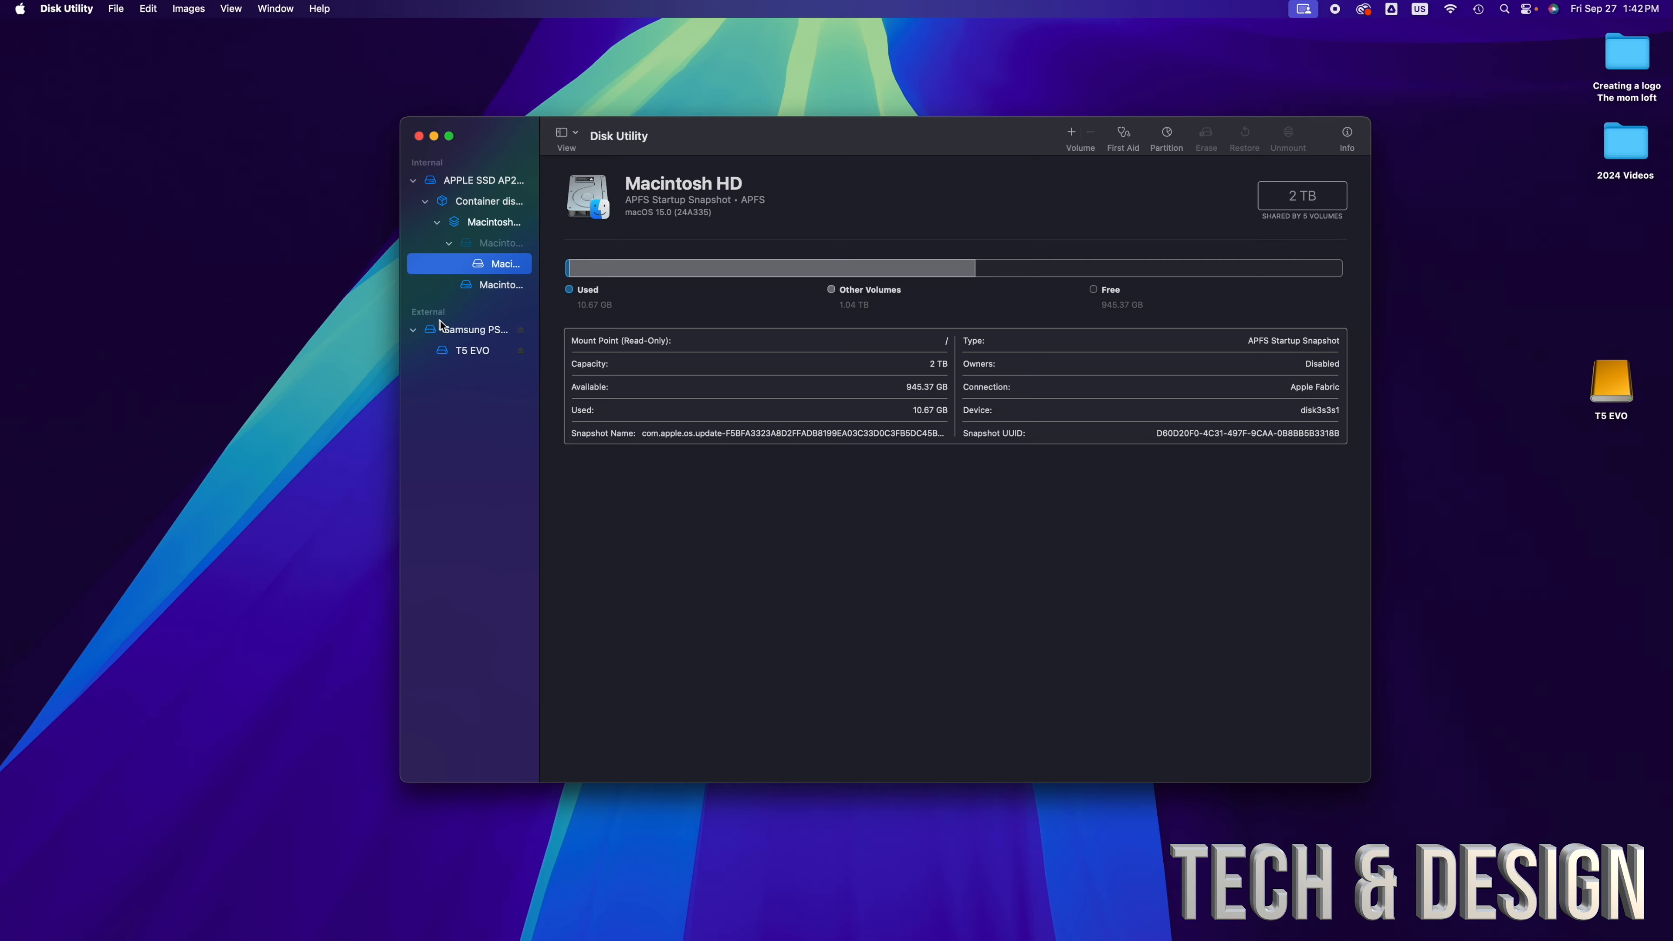
{"action": "left_click_drag", "start_coordinate": [702, 143], "coordinate": [733, 206]}
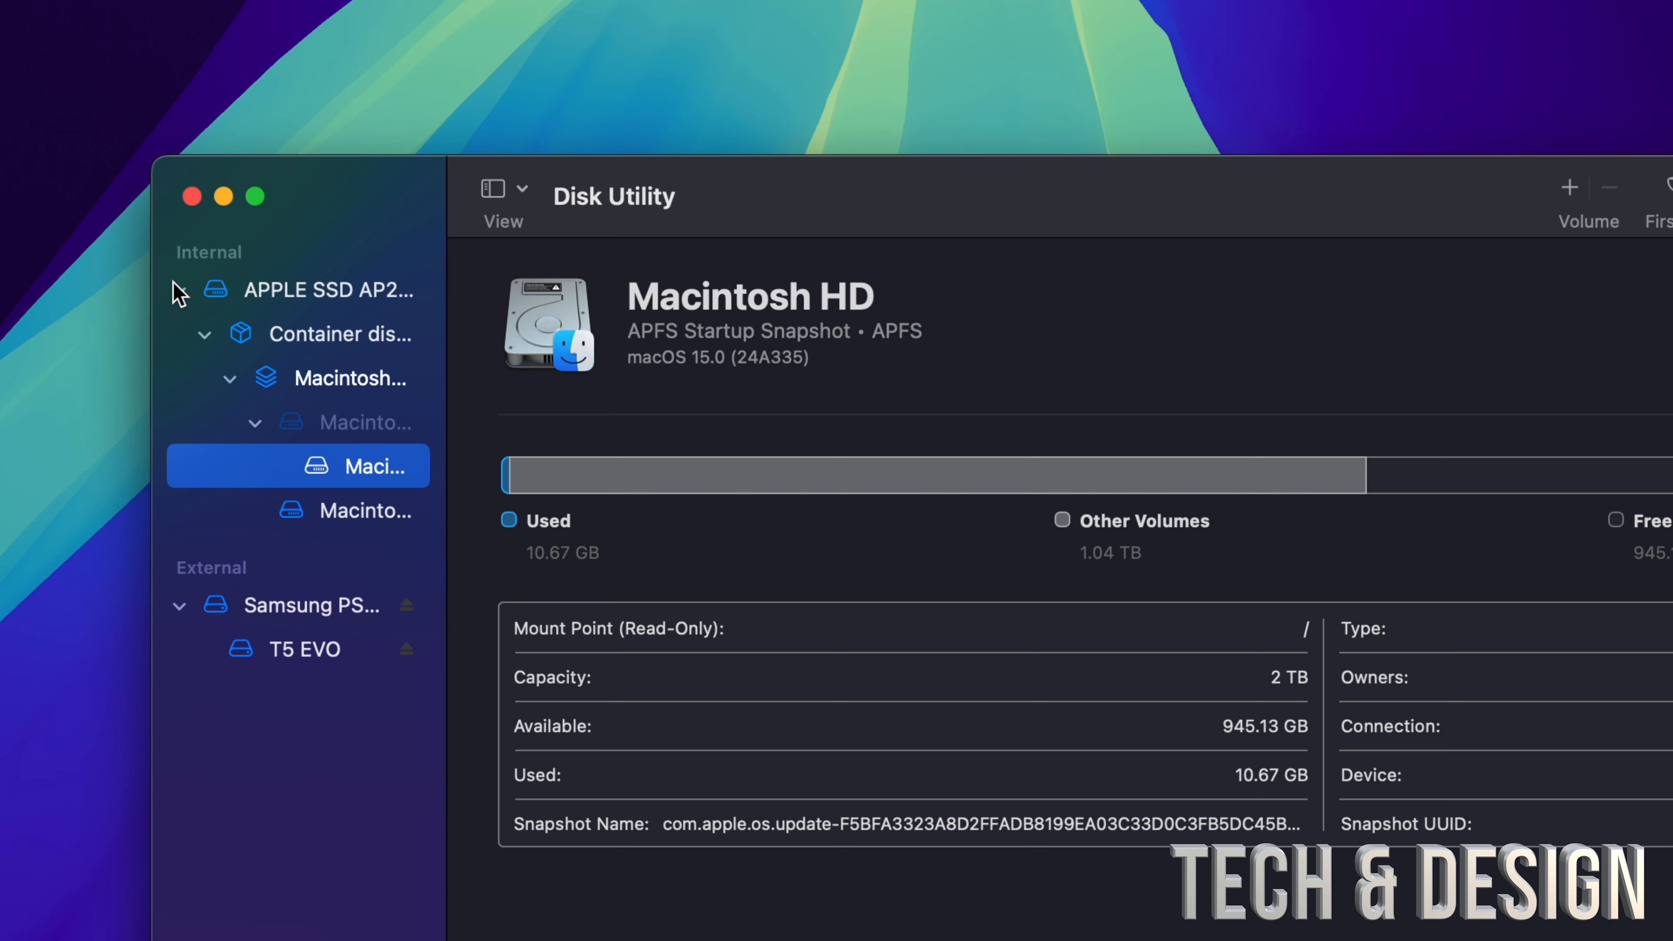
{"action": "left_click", "coordinate": [180, 290]}
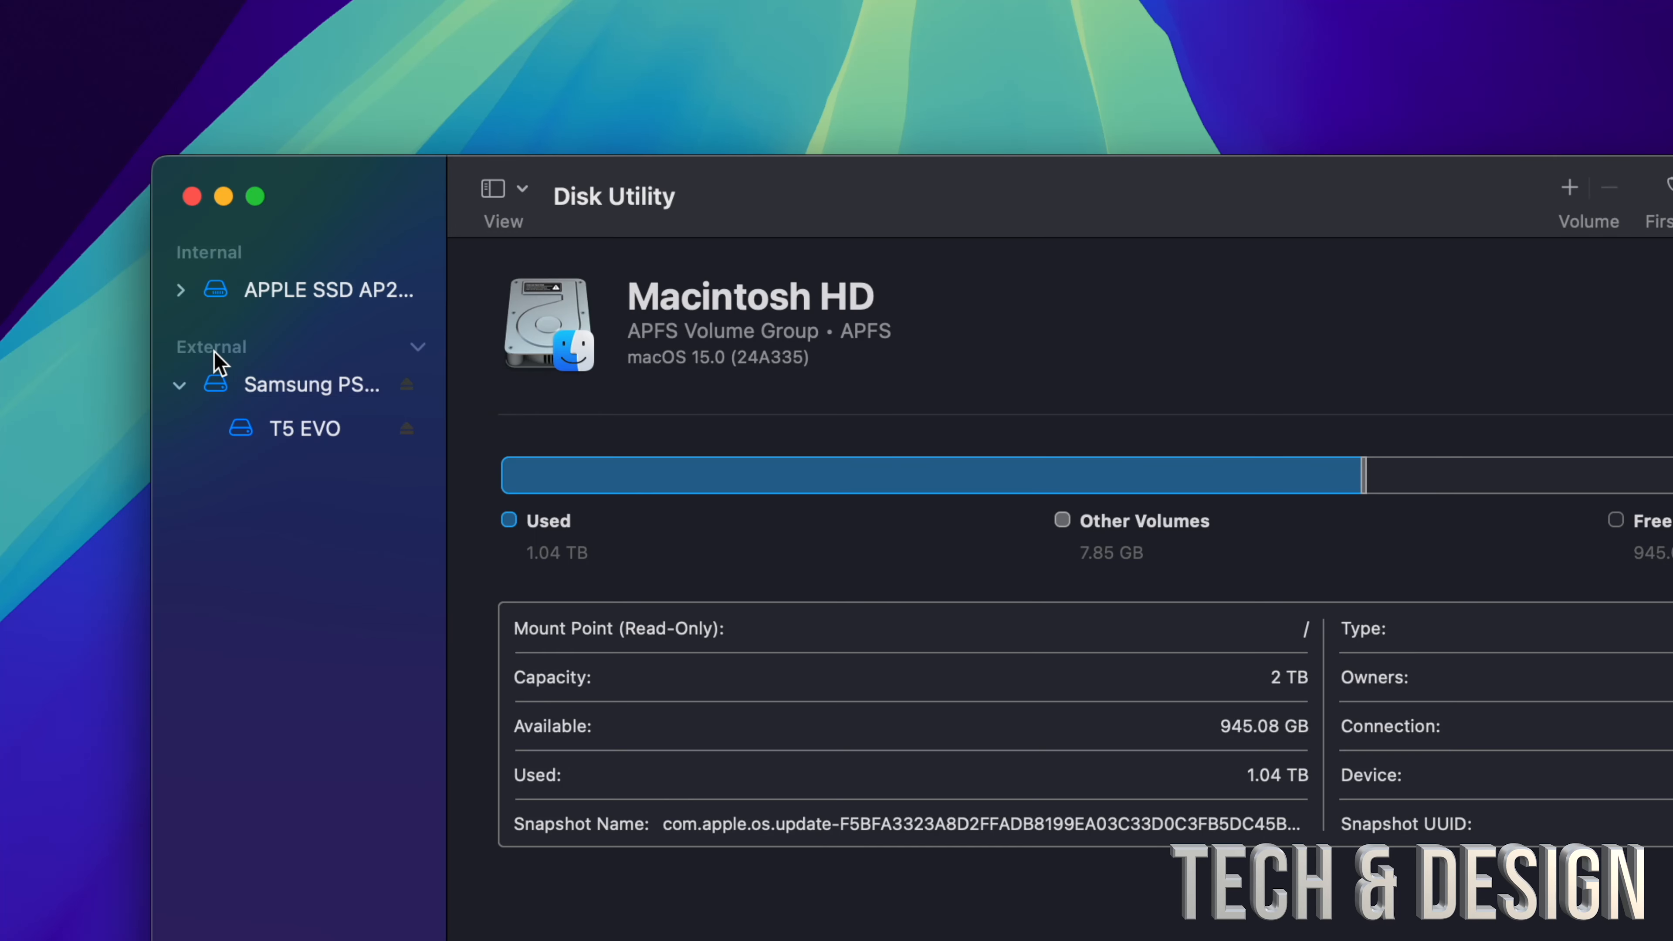
{"action": "left_click", "coordinate": [179, 385]}
{"action": "left_click", "coordinate": [521, 191]}
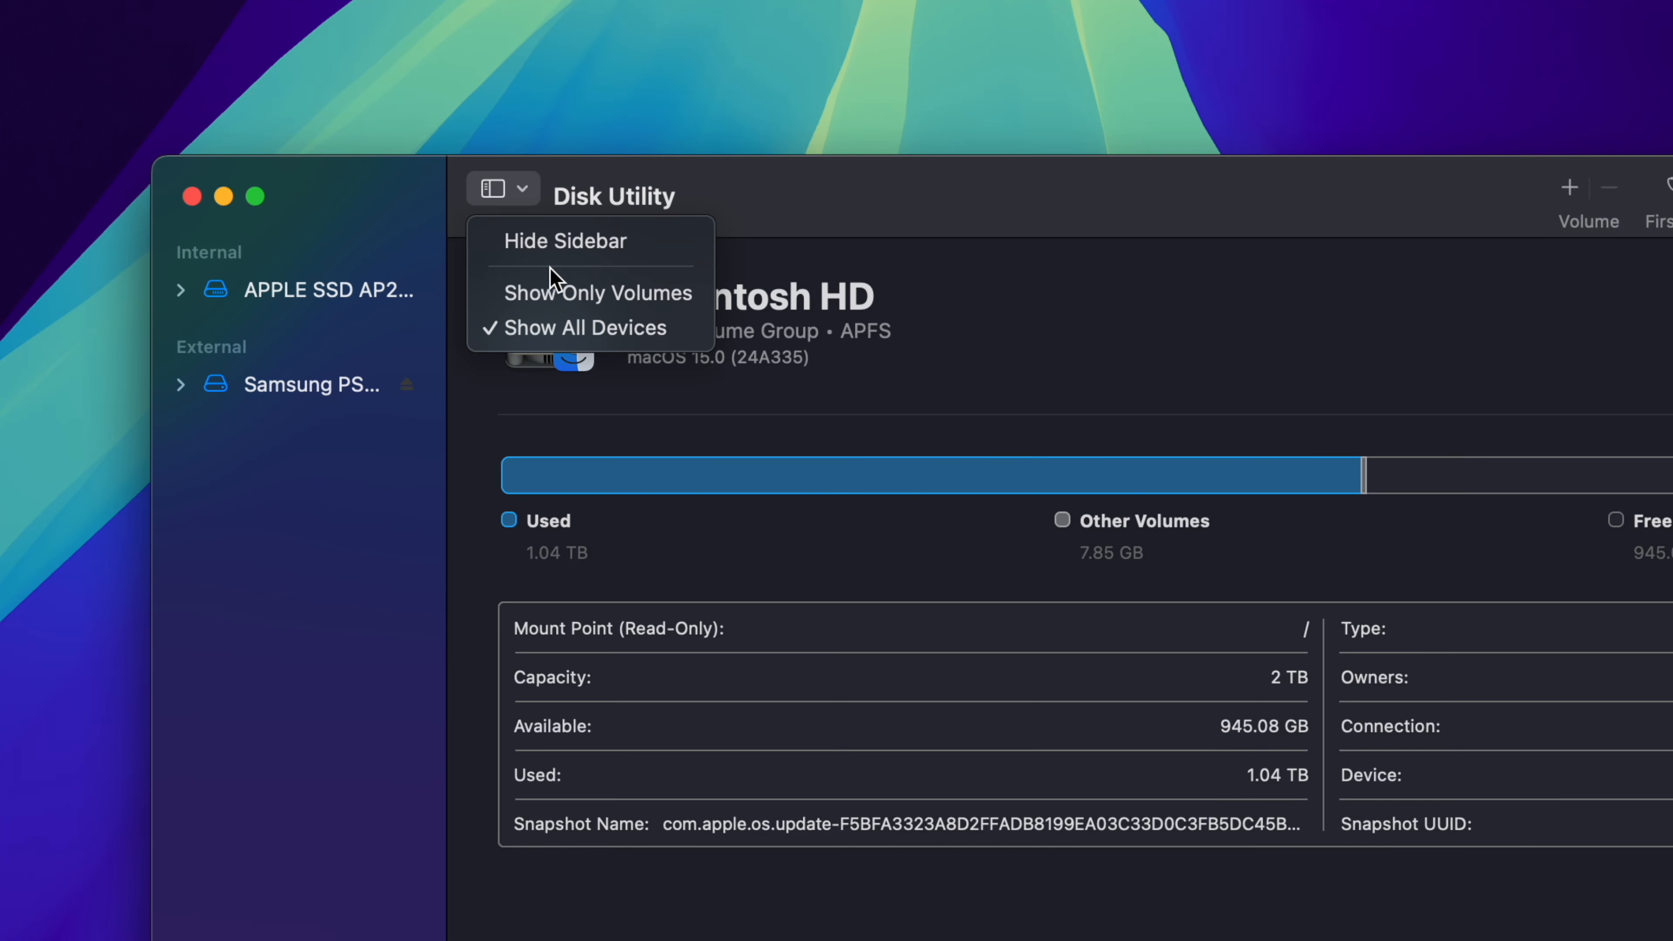
{"action": "left_click", "coordinate": [600, 326]}
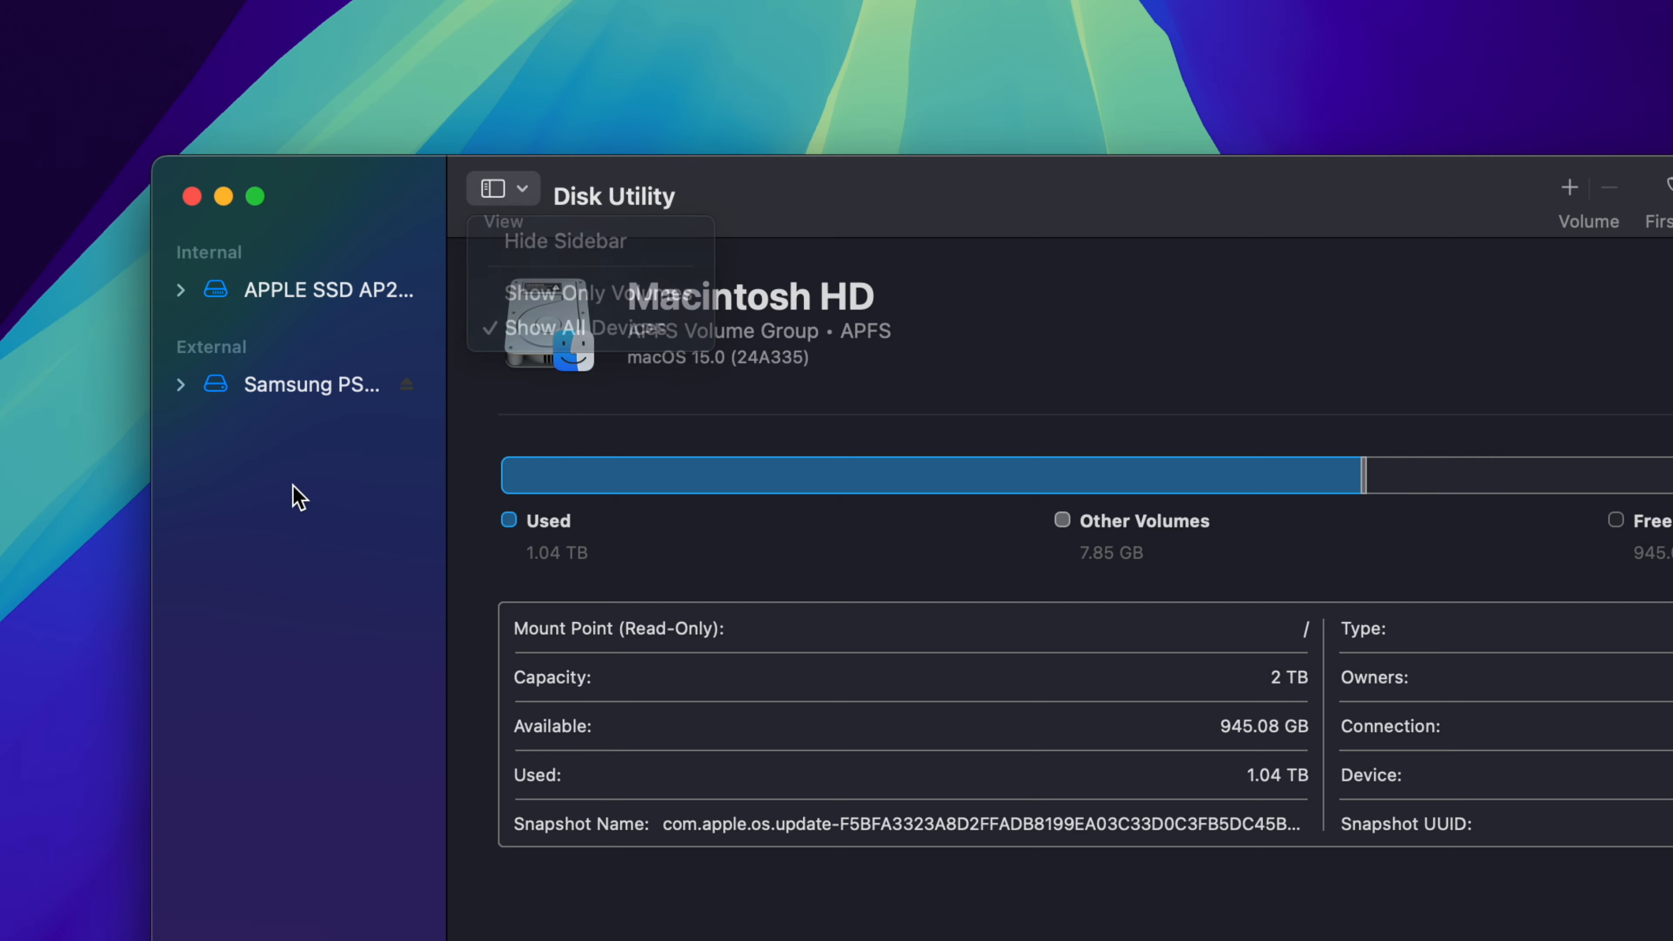
Step: Expand the external Samsung drive, view its T5 EVO volume, and leave the parent Samsung PSSD T5 EVO Media selected
{"action": "left_click", "coordinate": [247, 387]}
{"action": "left_click", "coordinate": [181, 385]}
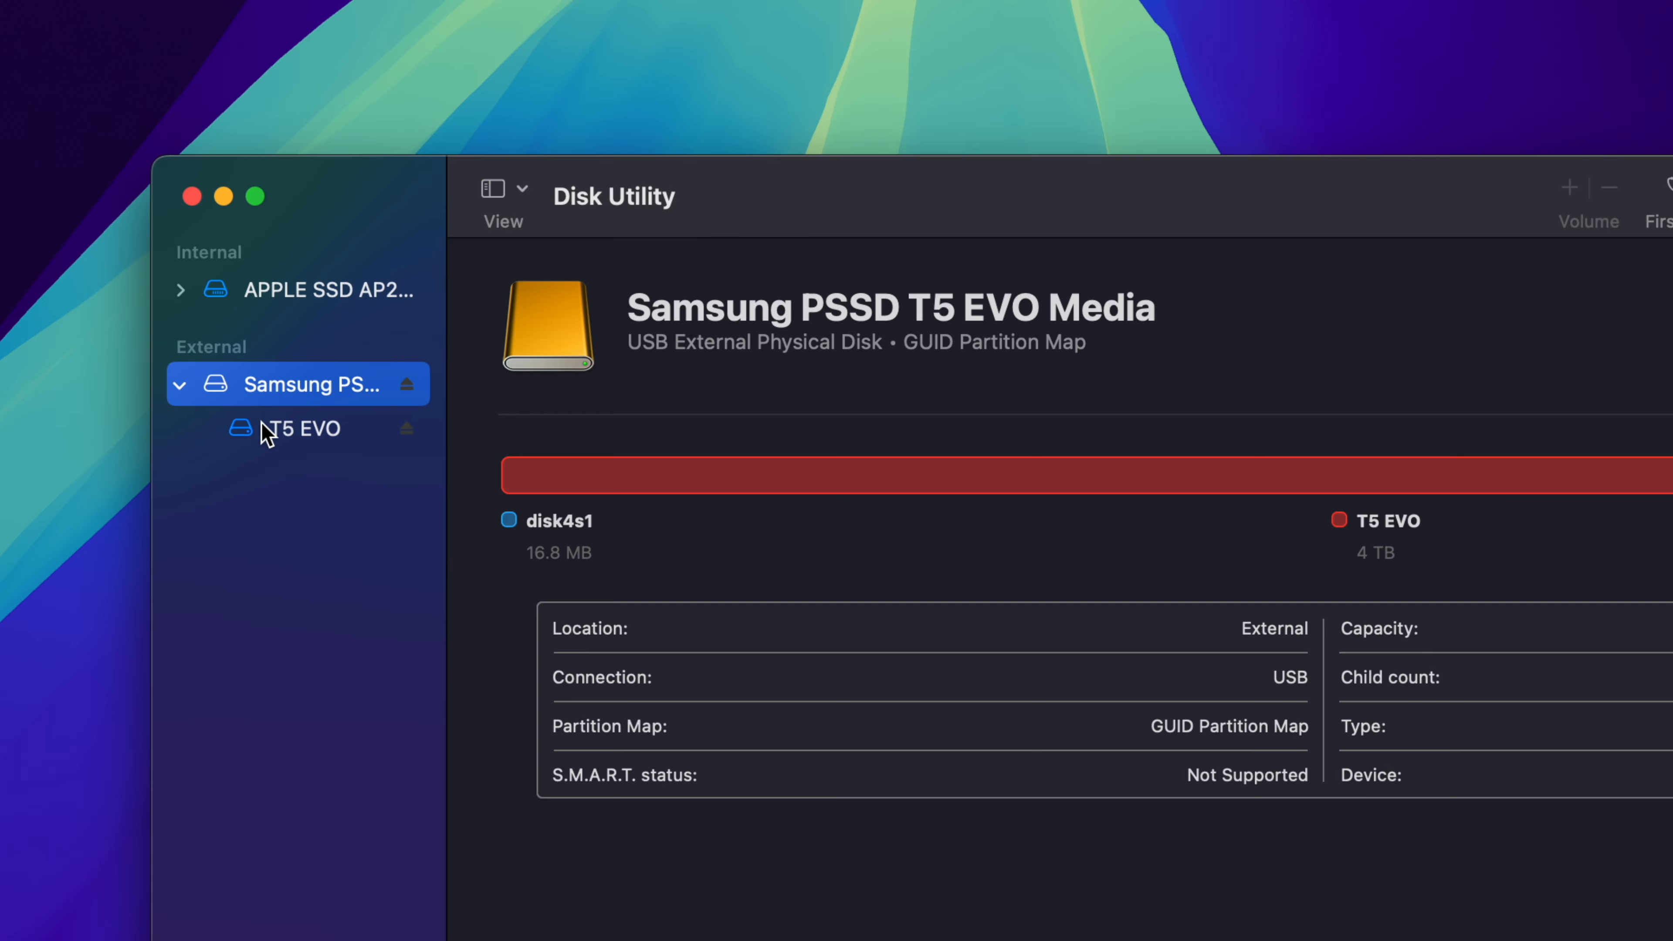
{"action": "left_click", "coordinate": [283, 445]}
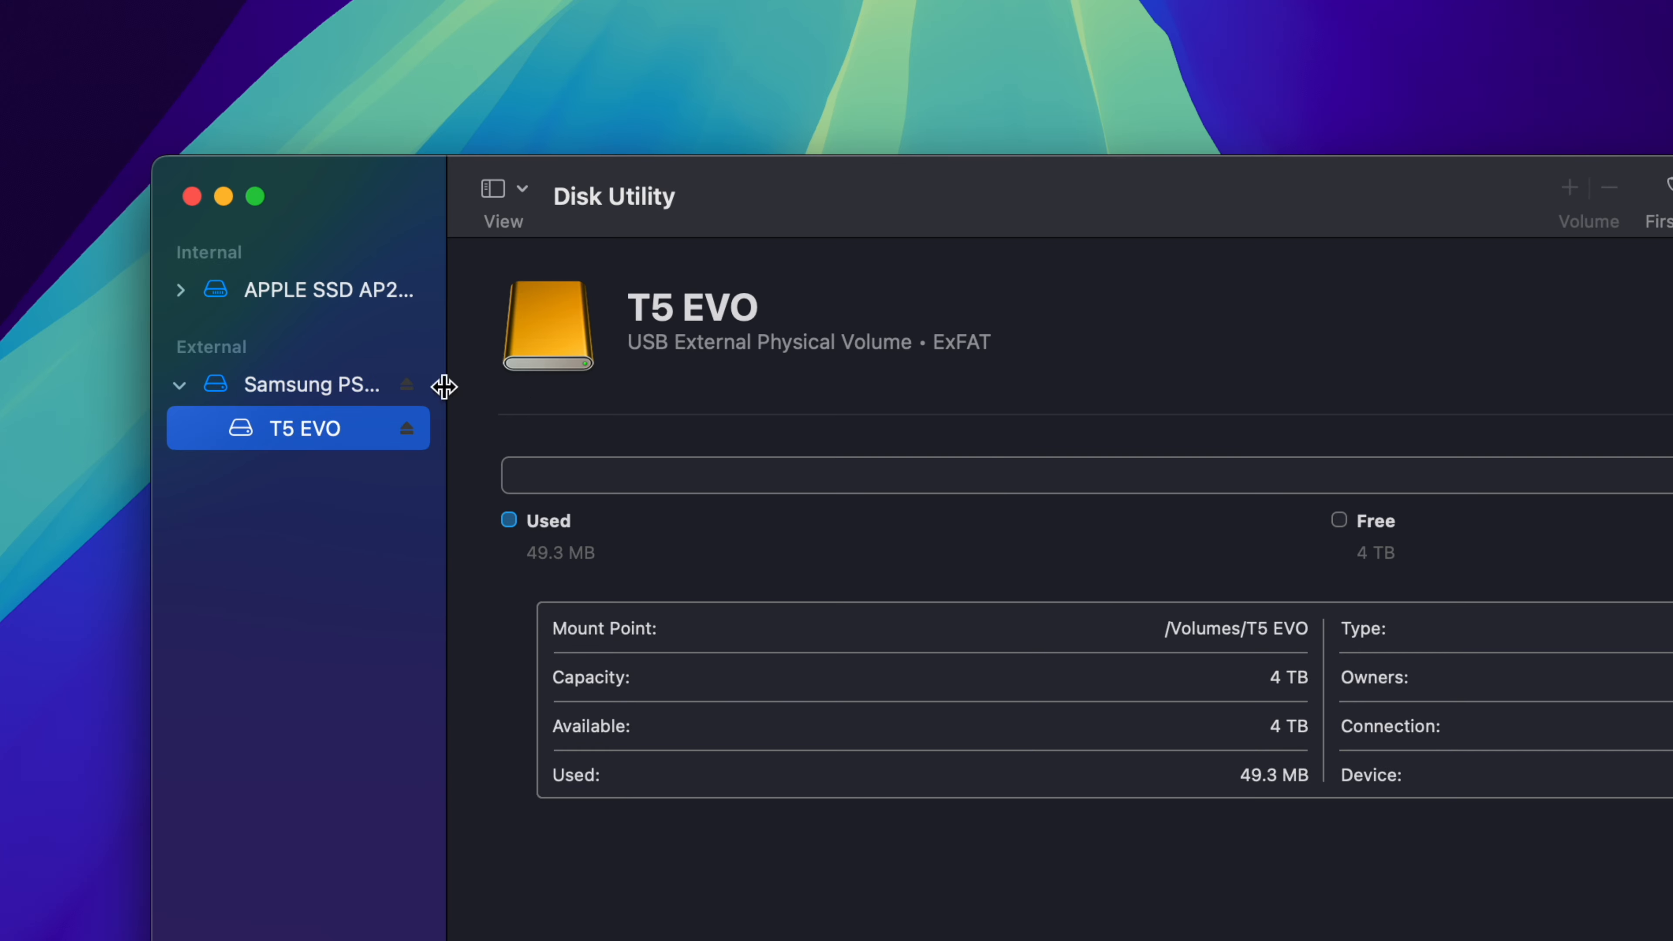
{"action": "left_click", "coordinate": [289, 389]}
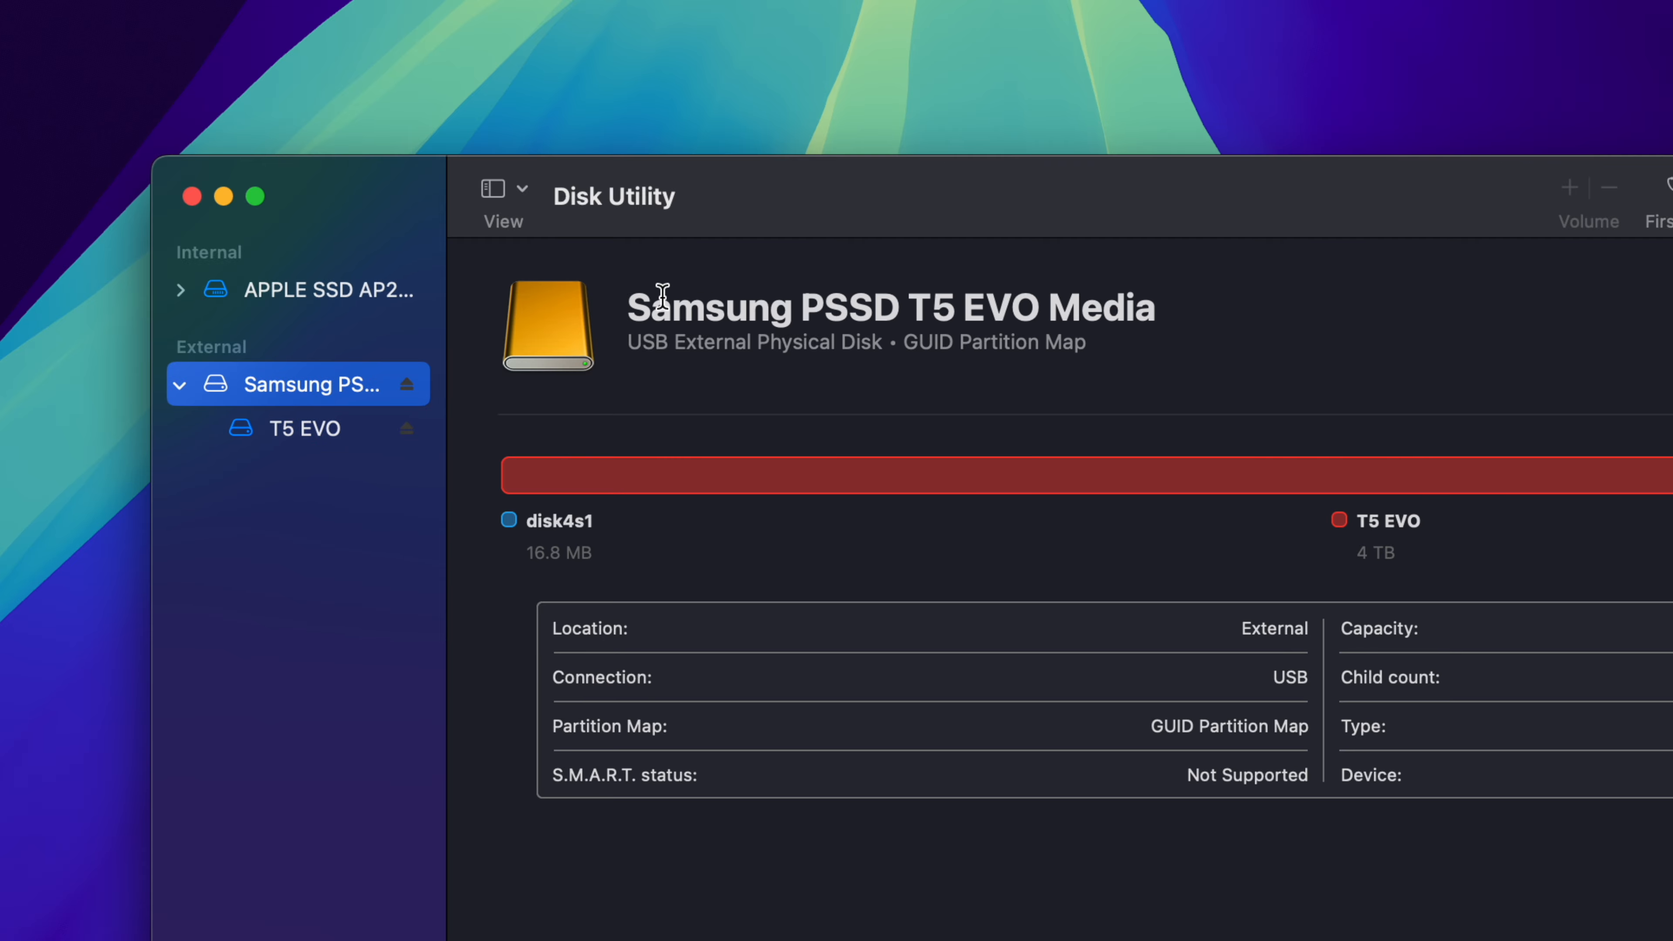
{"action": "left_click_drag", "start_coordinate": [897, 215], "coordinate": [787, 132]}
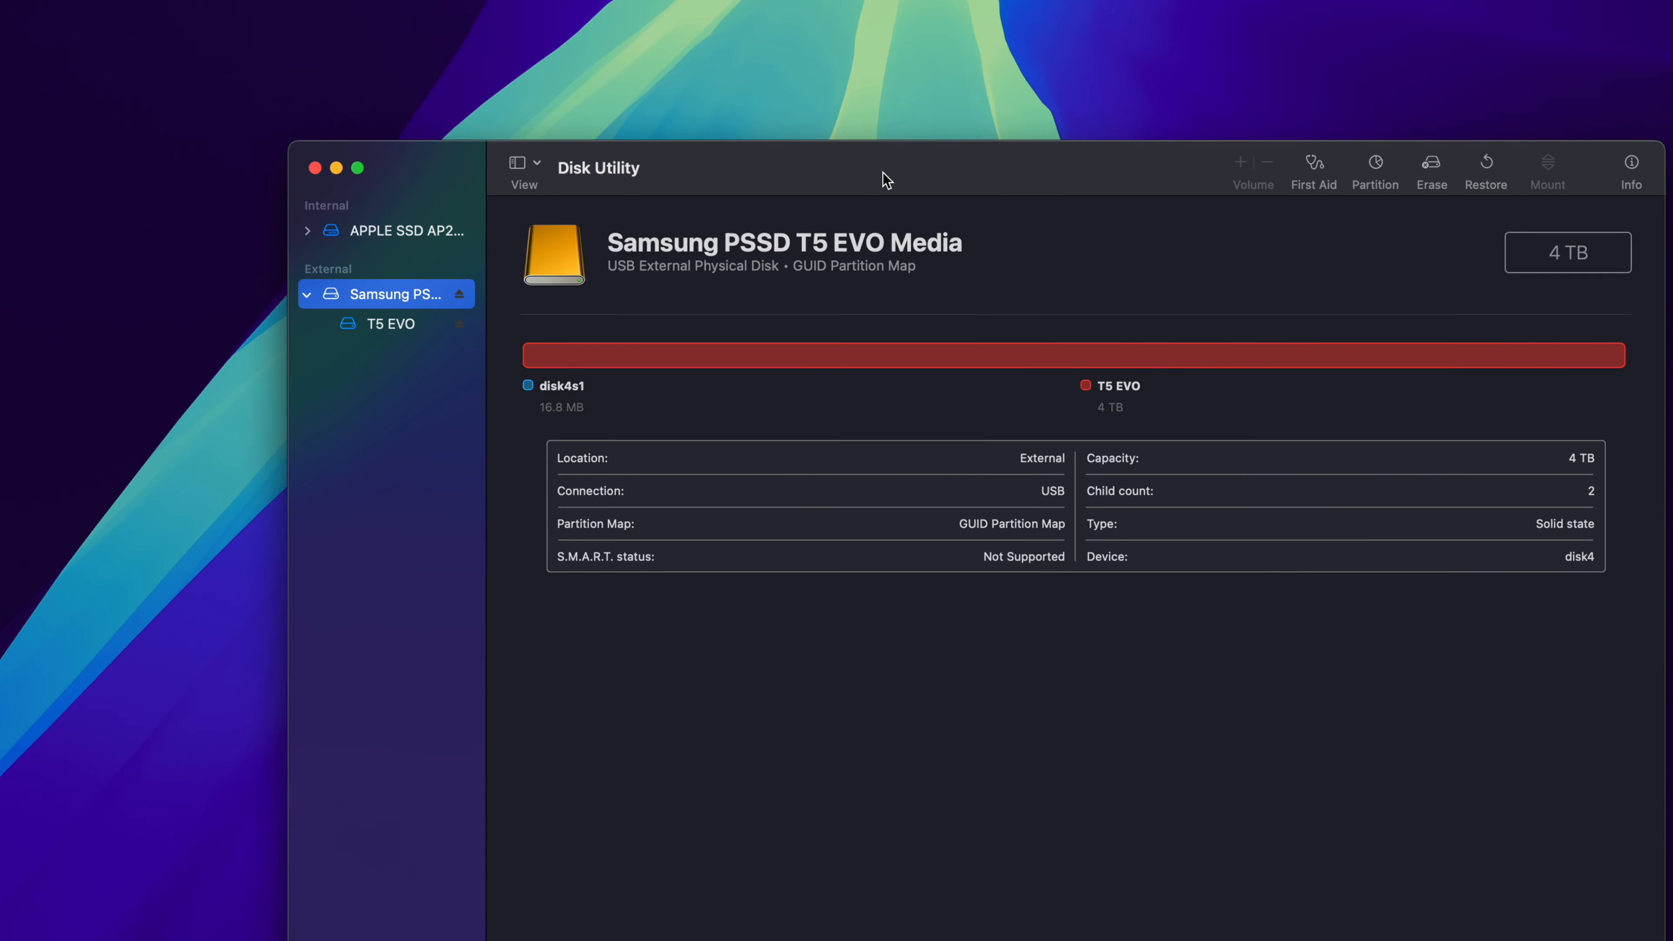
{"action": "left_click_drag", "start_coordinate": [885, 179], "coordinate": [813, 178]}
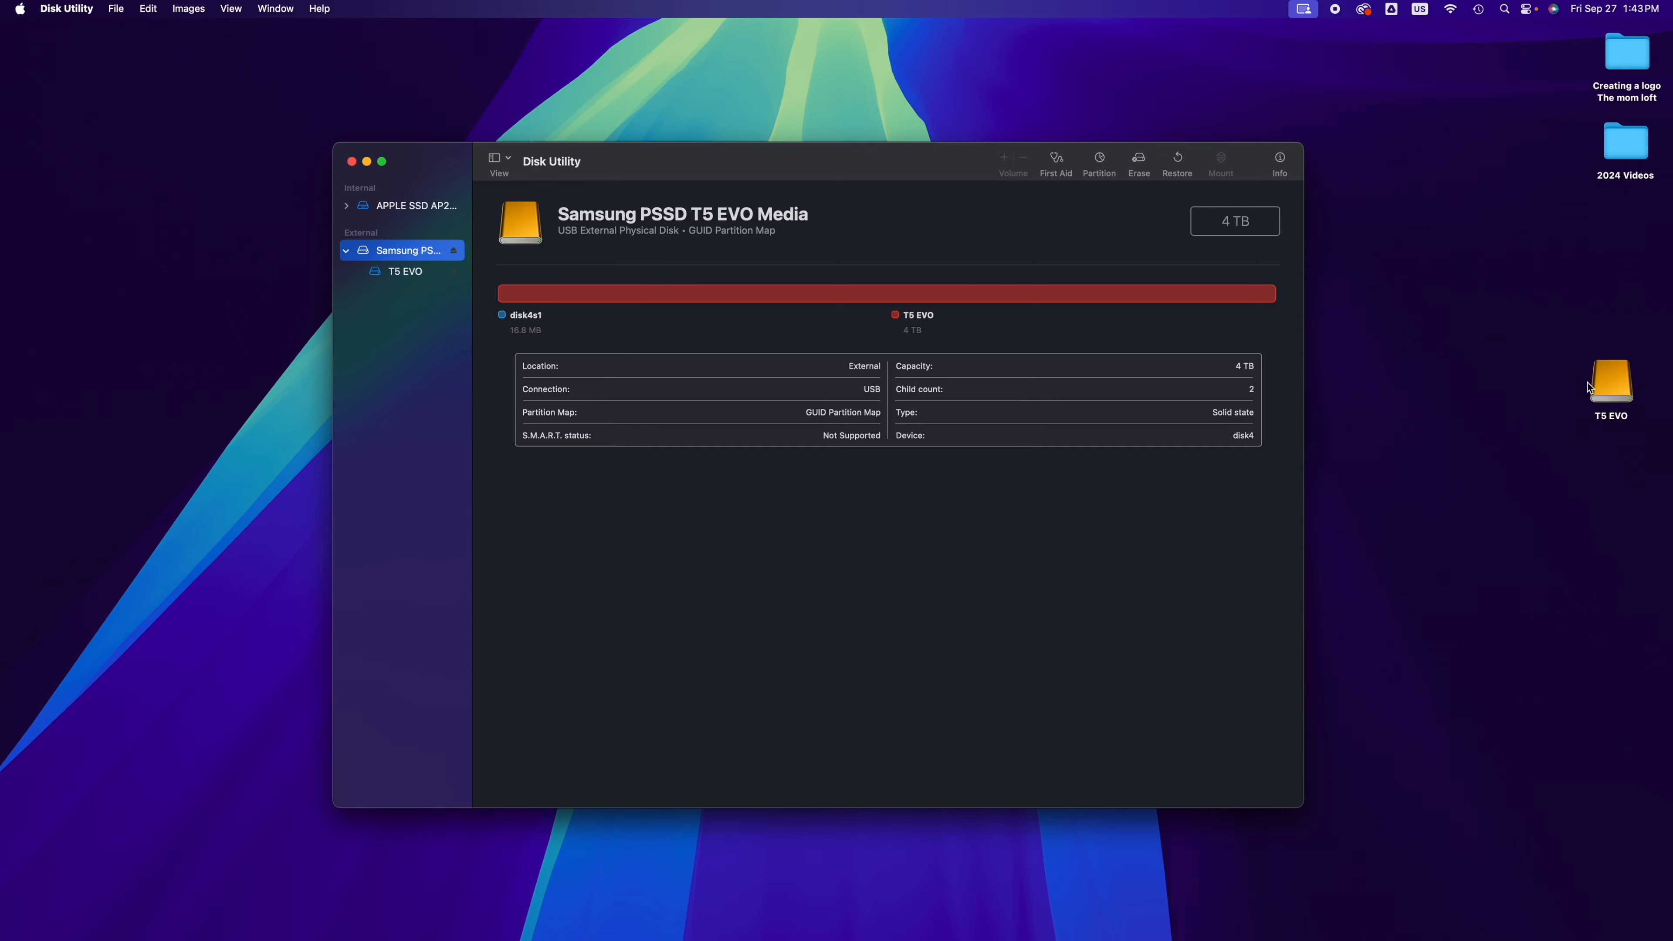
Step: Open the T5 EVO drive from the desktop to check its stored files, and close the Finder window
{"action": "left_click", "coordinate": [1601, 392]}
{"action": "double_click", "coordinate": [1602, 392]}
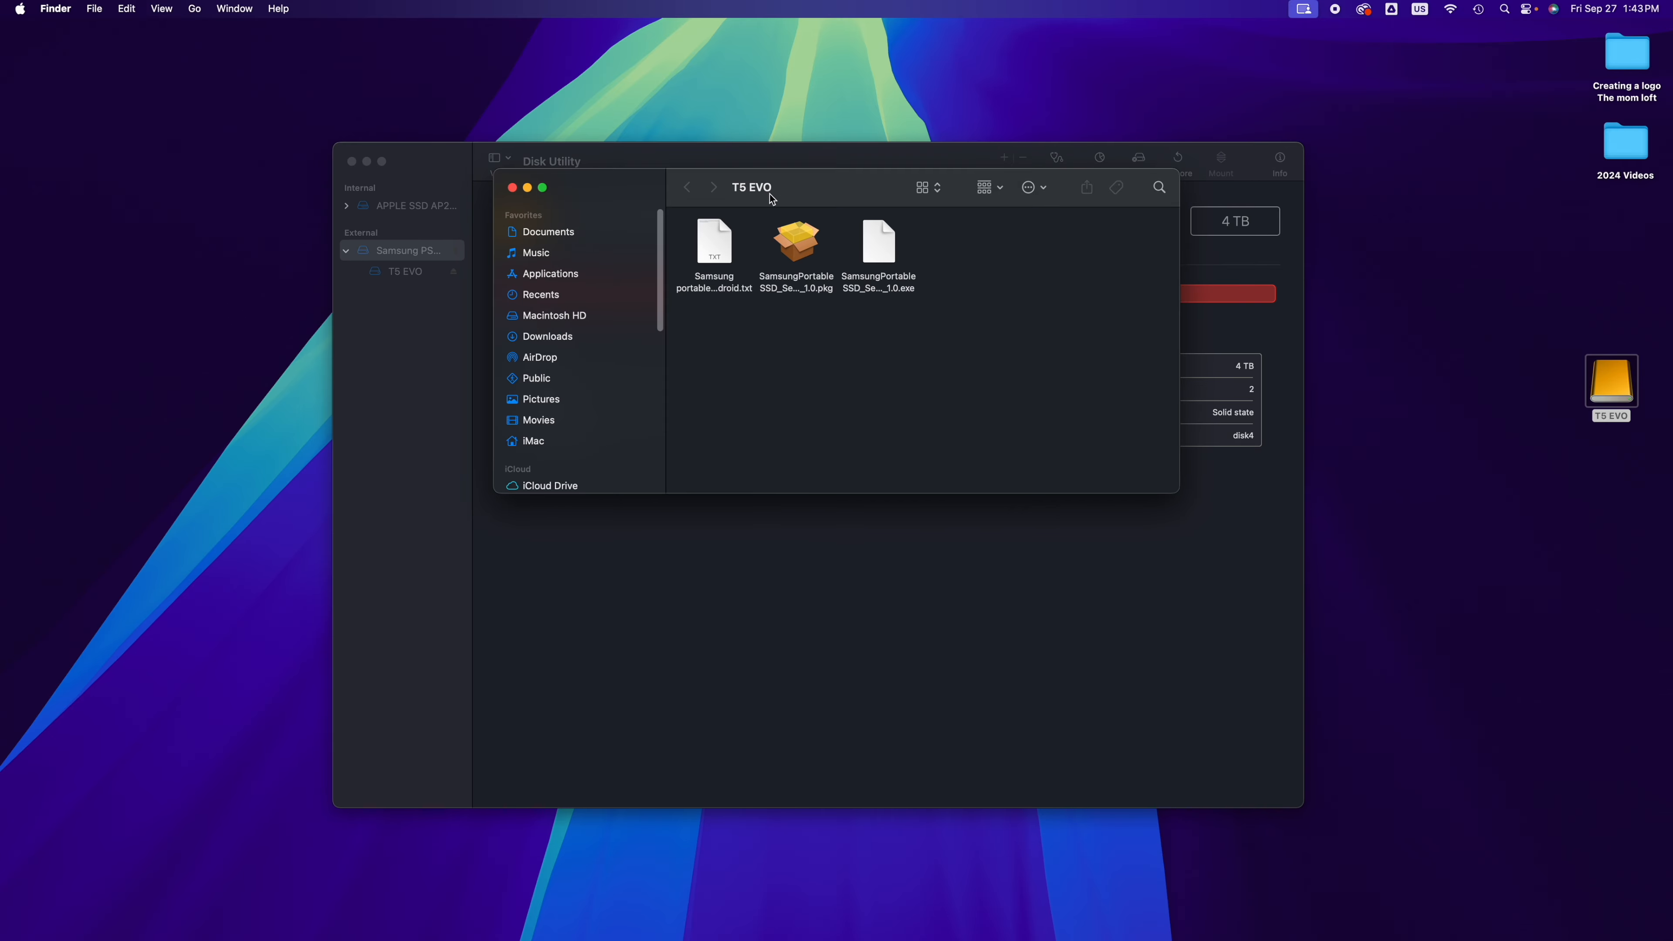
{"action": "left_click_drag", "start_coordinate": [749, 192], "coordinate": [759, 335]}
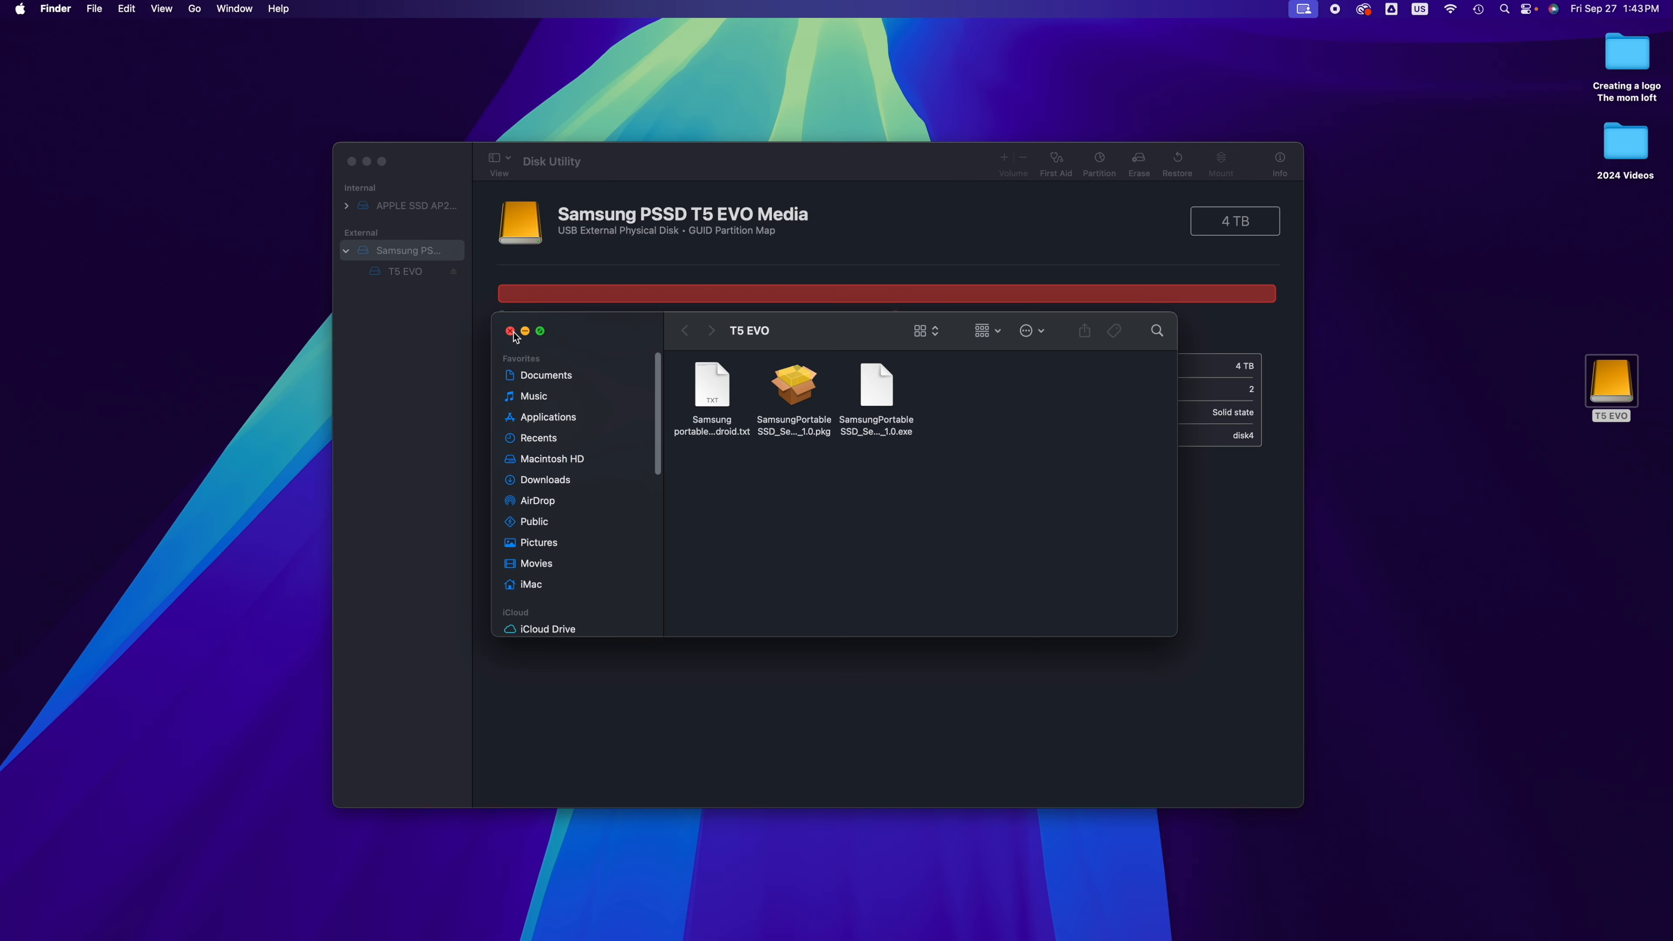
{"action": "left_click", "coordinate": [511, 331]}
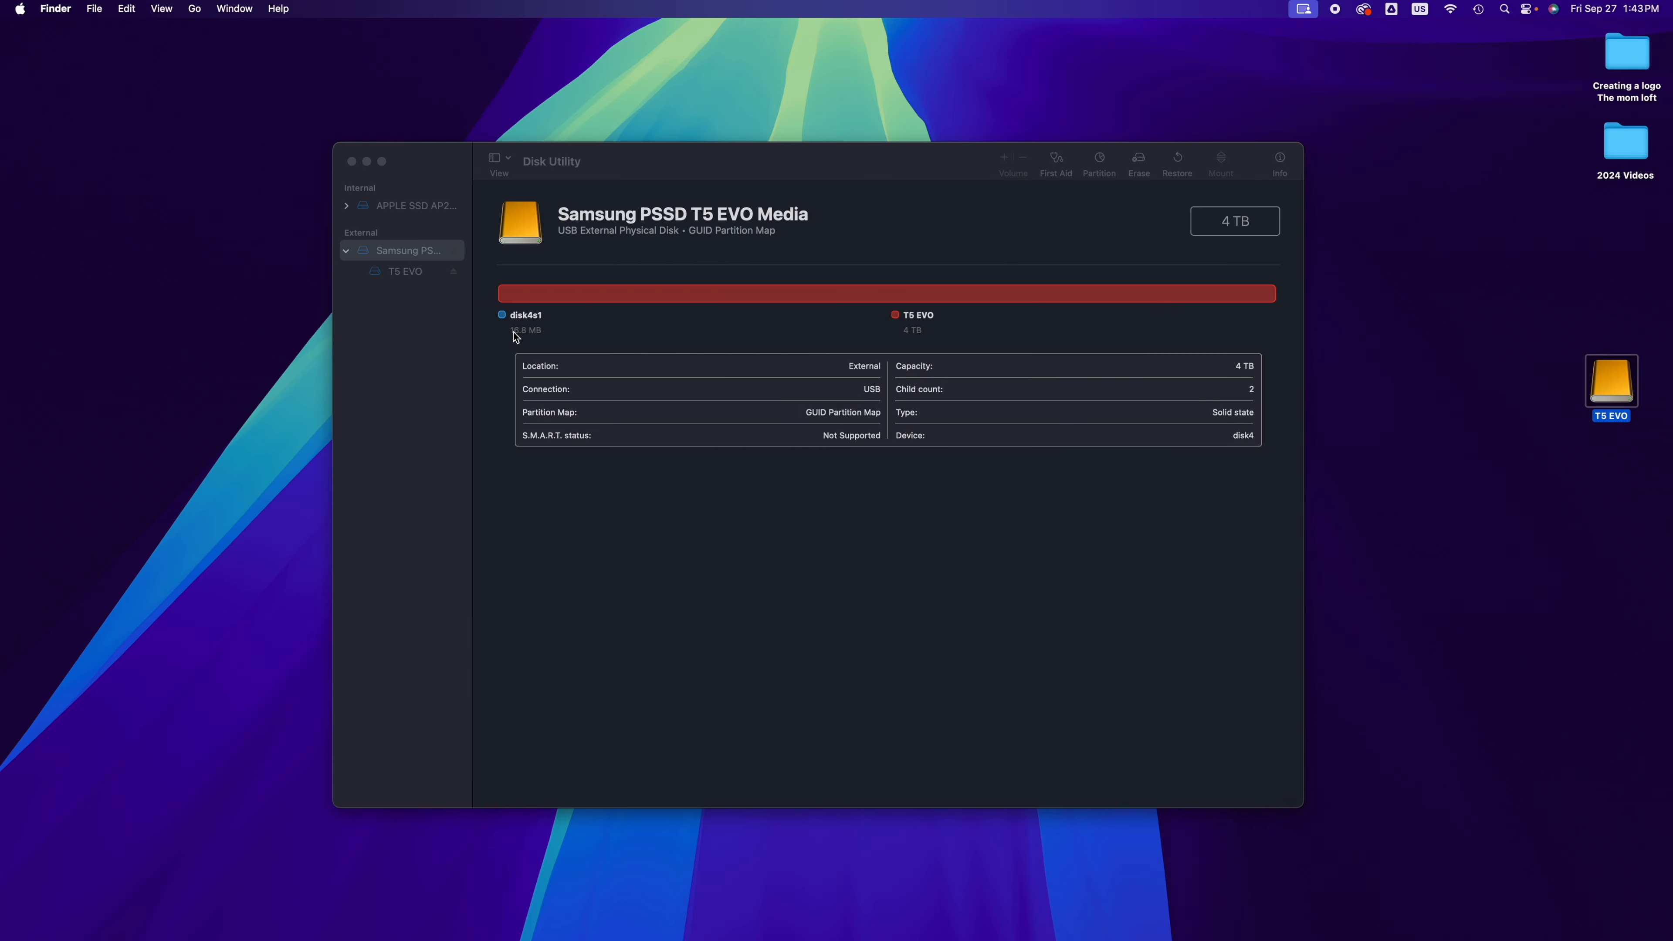
{"action": "left_click_drag", "start_coordinate": [824, 176], "coordinate": [825, 213]}
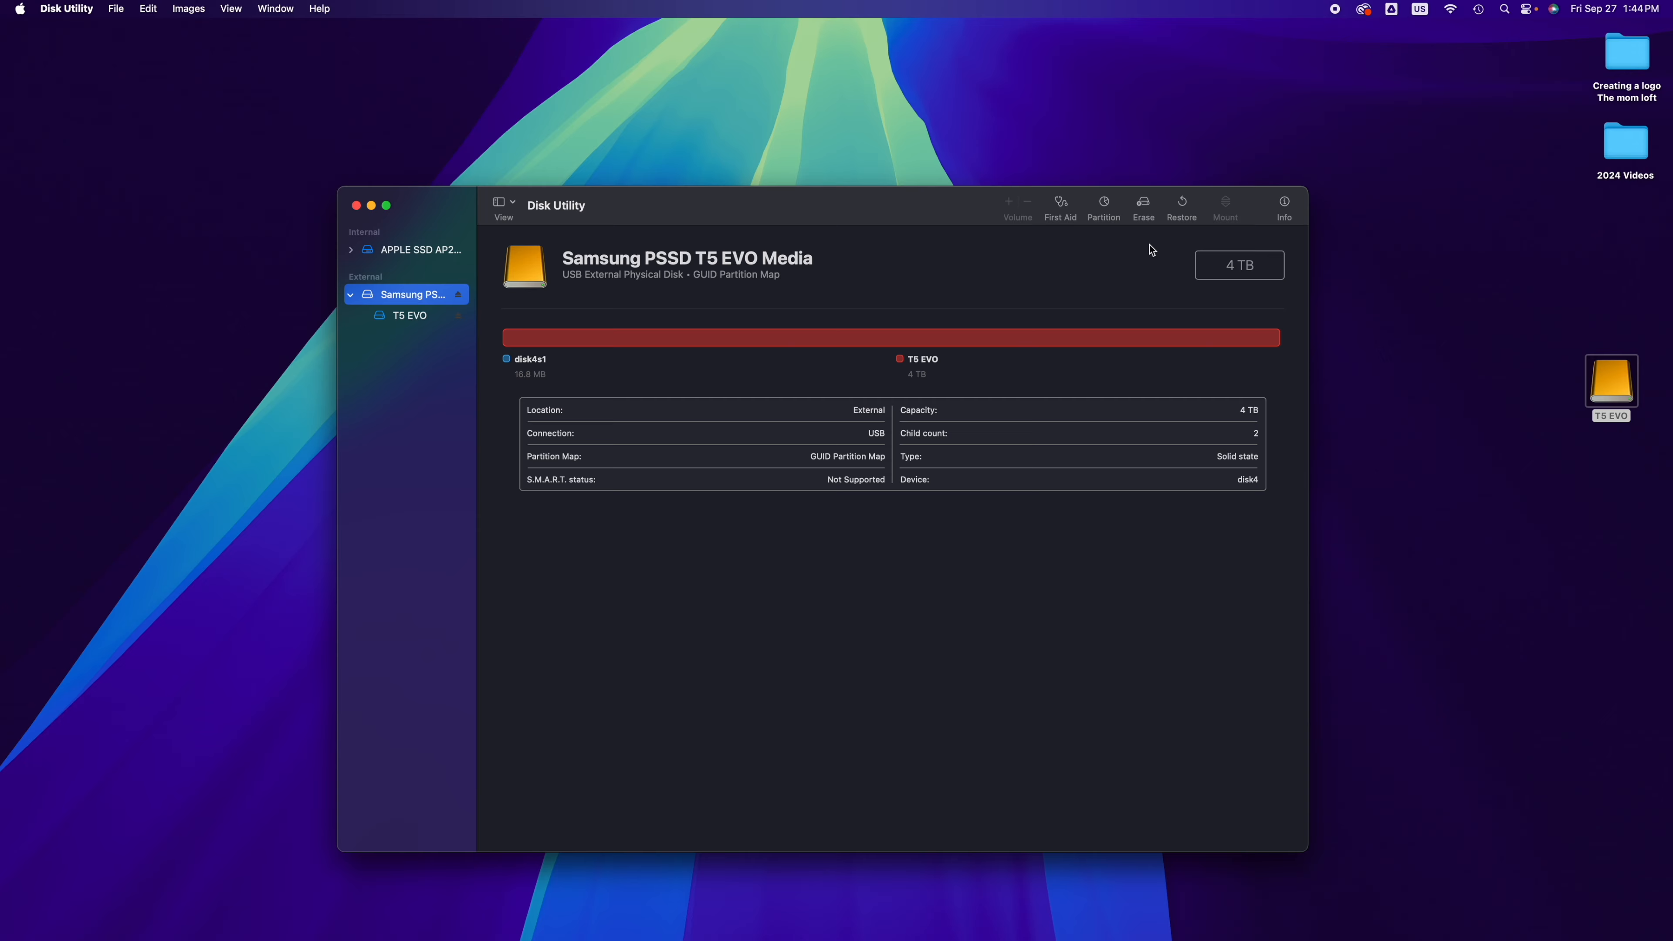
{"action": "double_click", "coordinate": [1616, 377]}
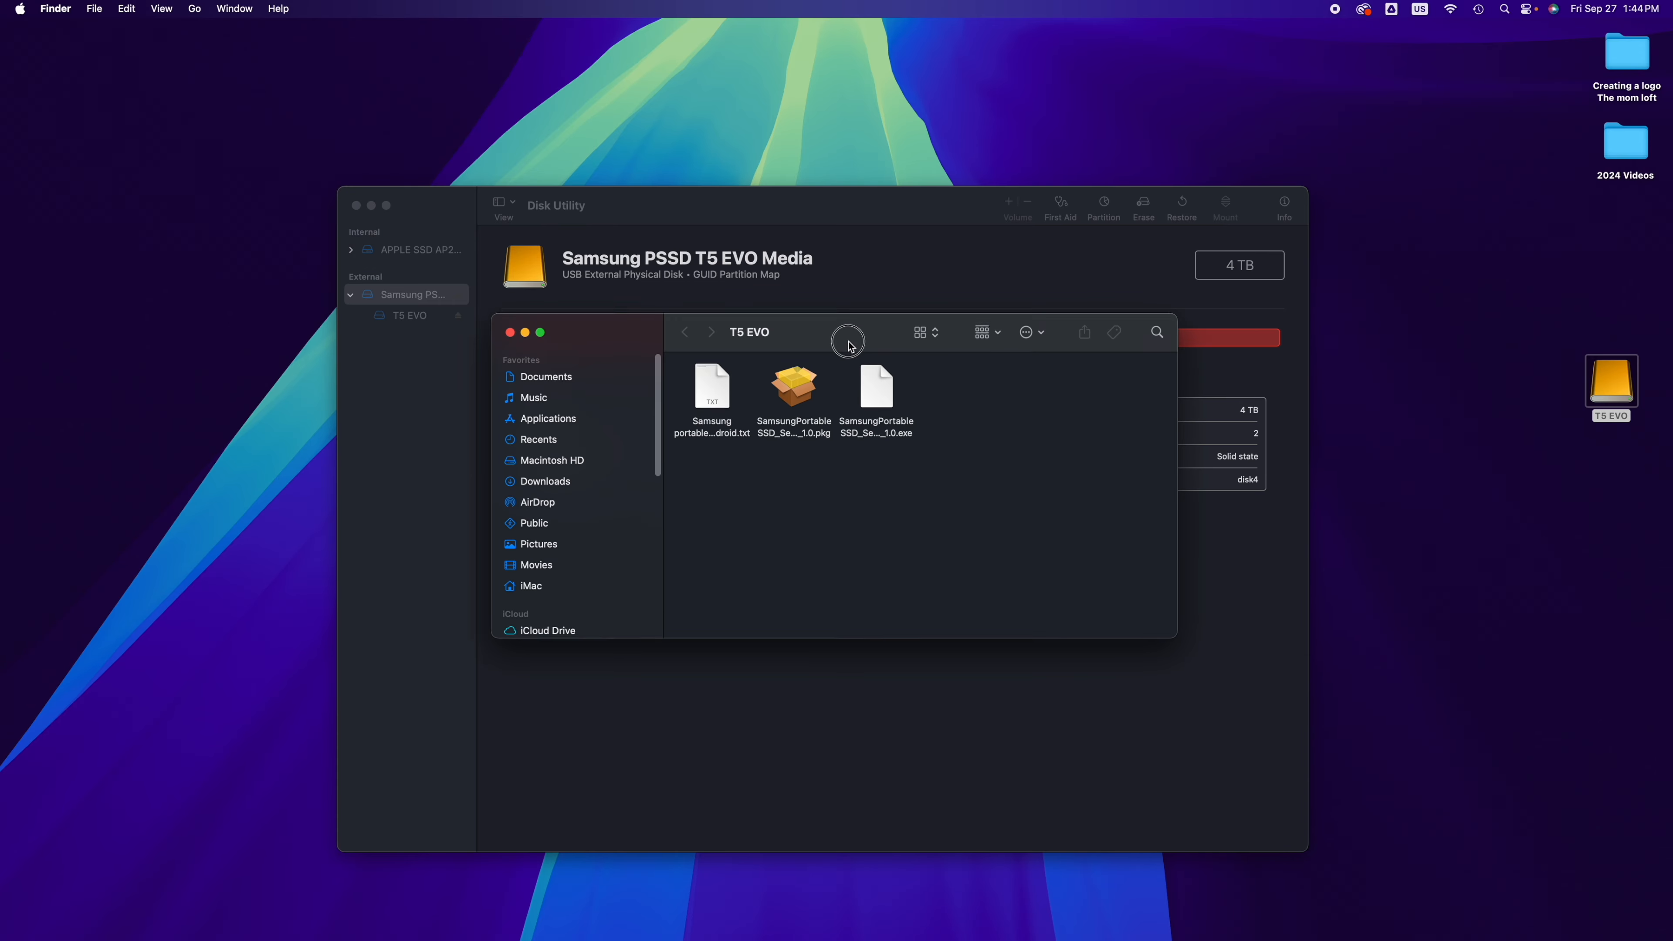
{"action": "left_click_drag", "start_coordinate": [851, 338], "coordinate": [905, 446]}
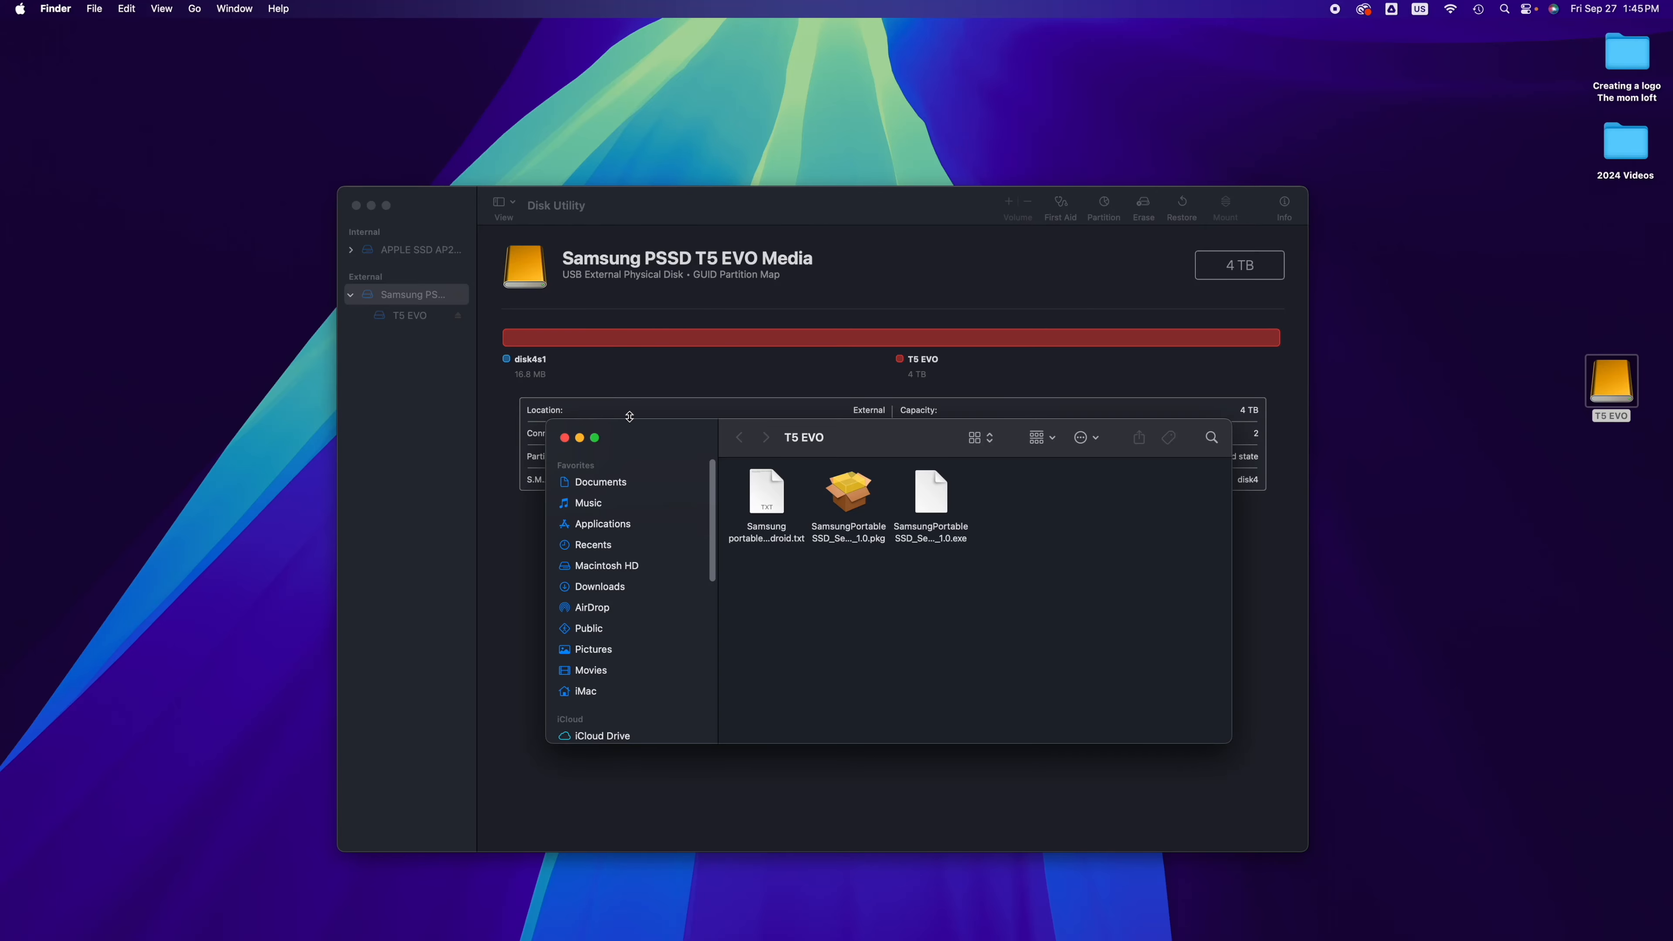
{"action": "left_click", "coordinate": [566, 438]}
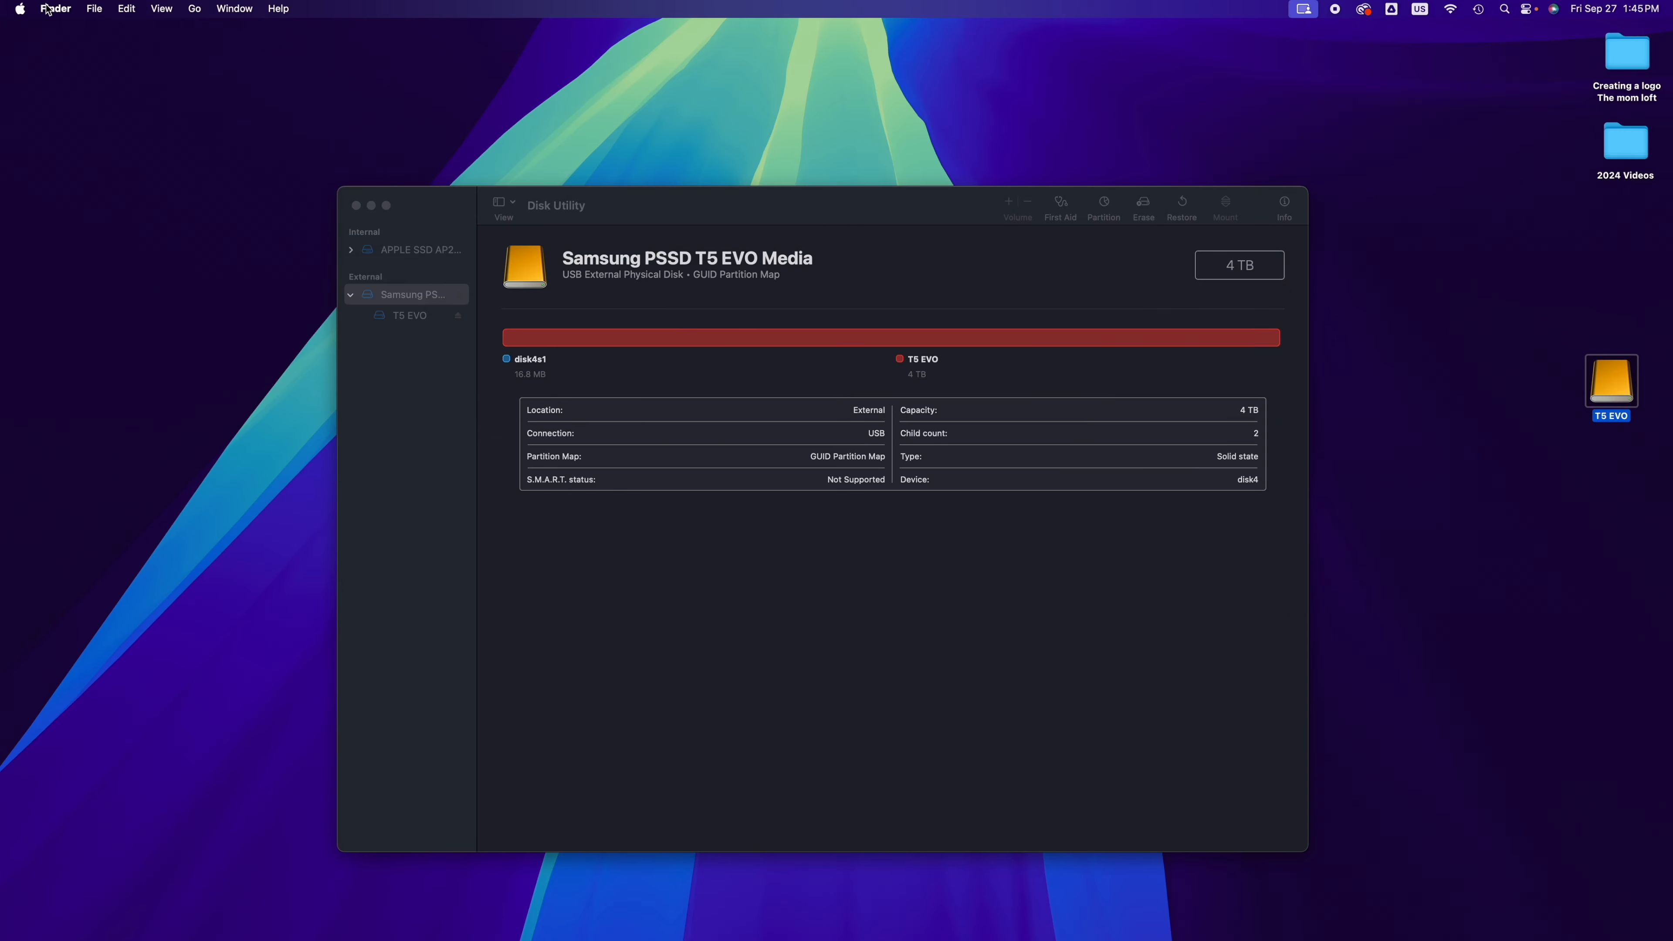
Step: Check in Finder's General settings whether external disks are set to show on the desktop
{"action": "left_click", "coordinate": [1008, 63]}
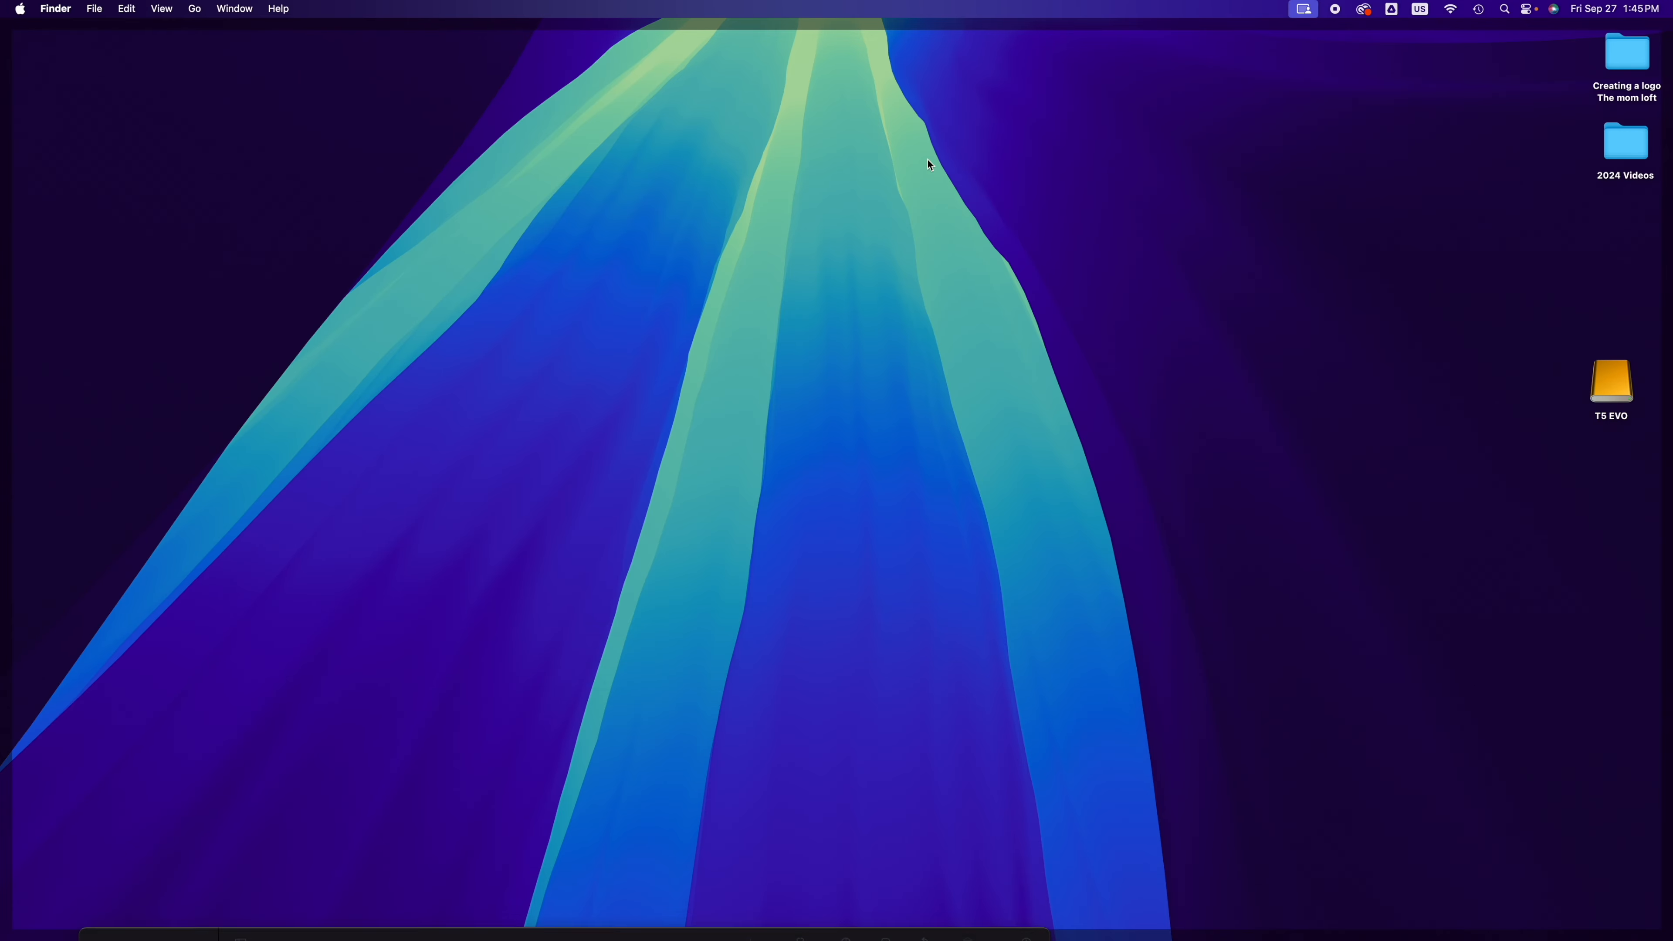
{"action": "left_click", "coordinate": [864, 158]}
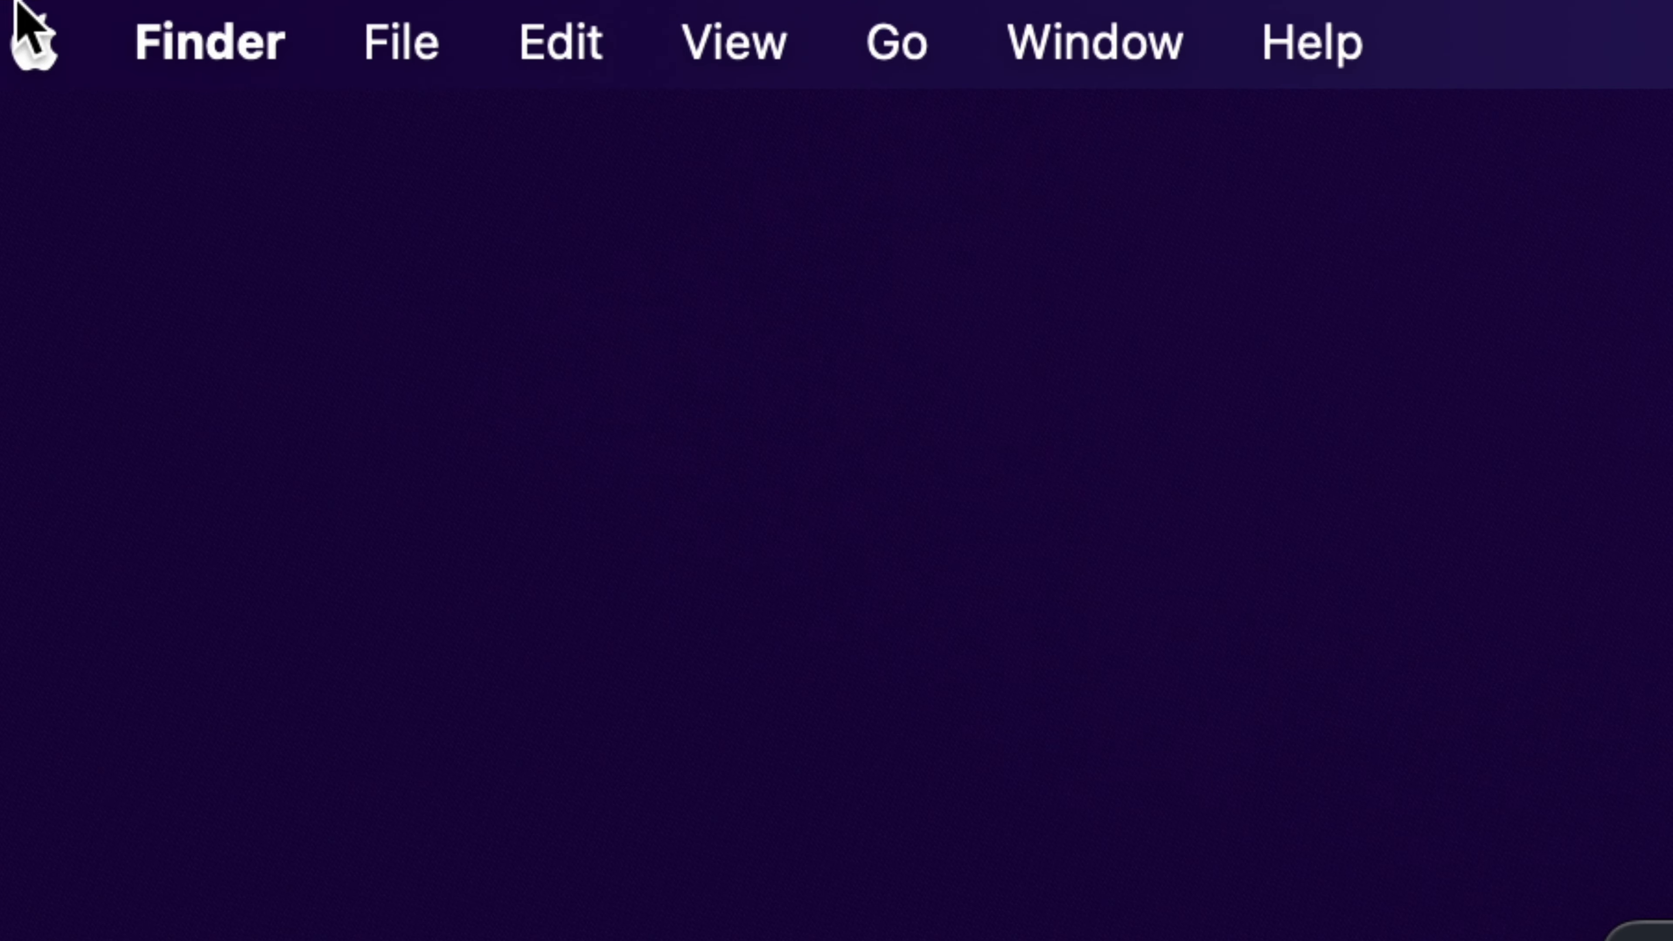
{"action": "left_click", "coordinate": [201, 46]}
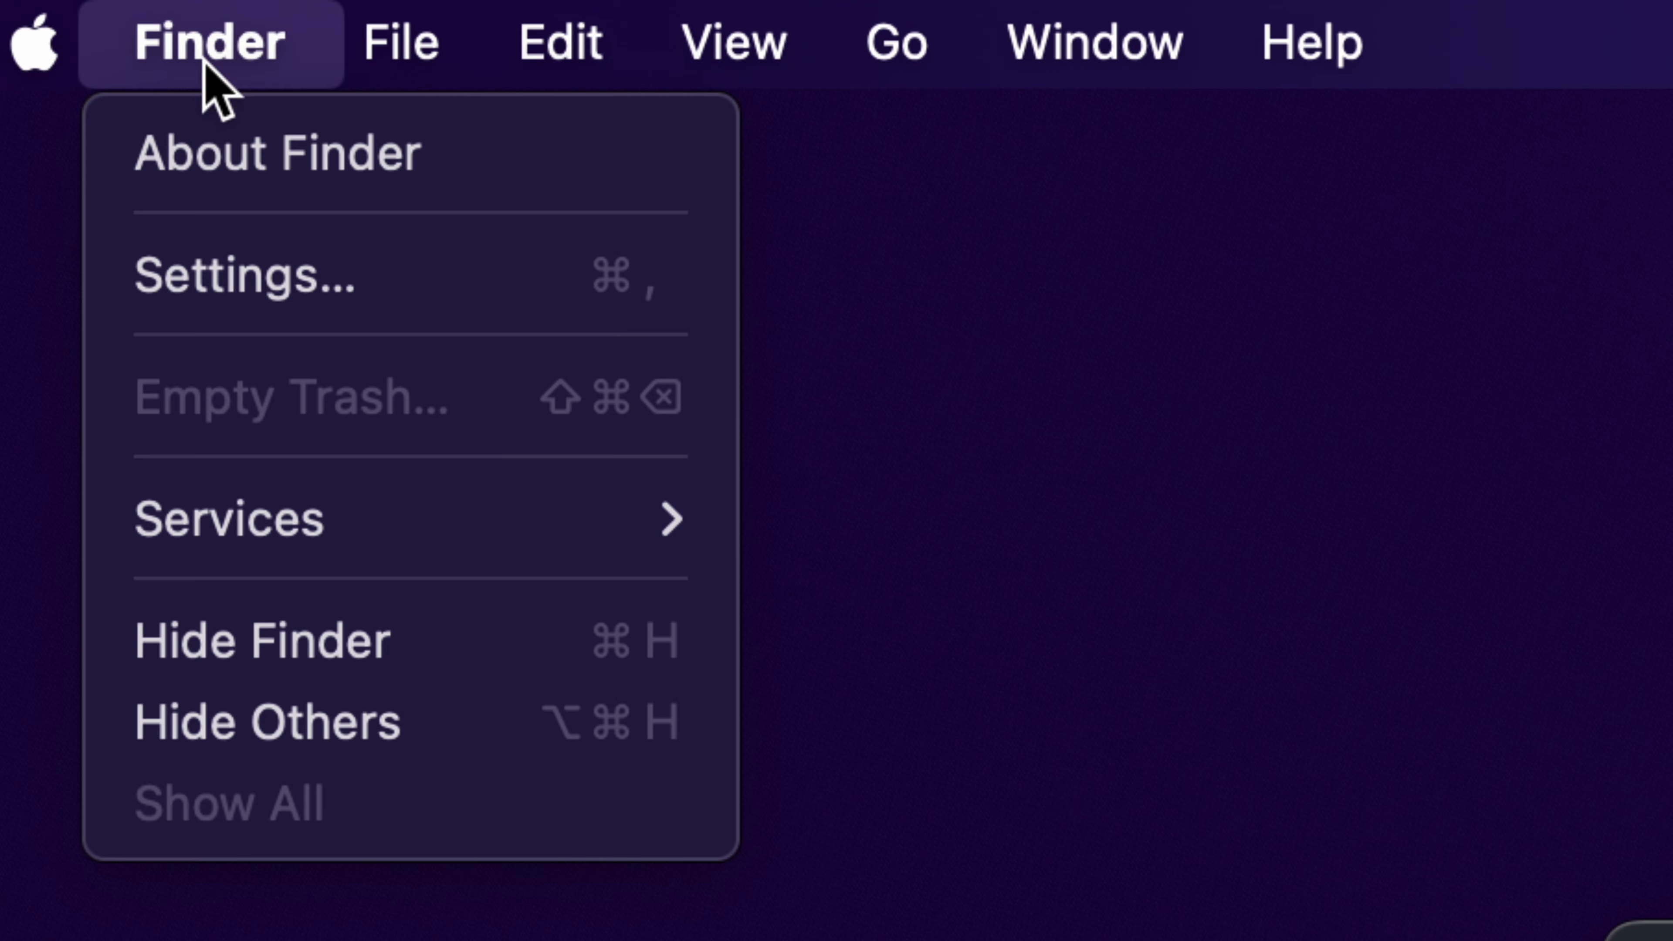
{"action": "left_click", "coordinate": [229, 261]}
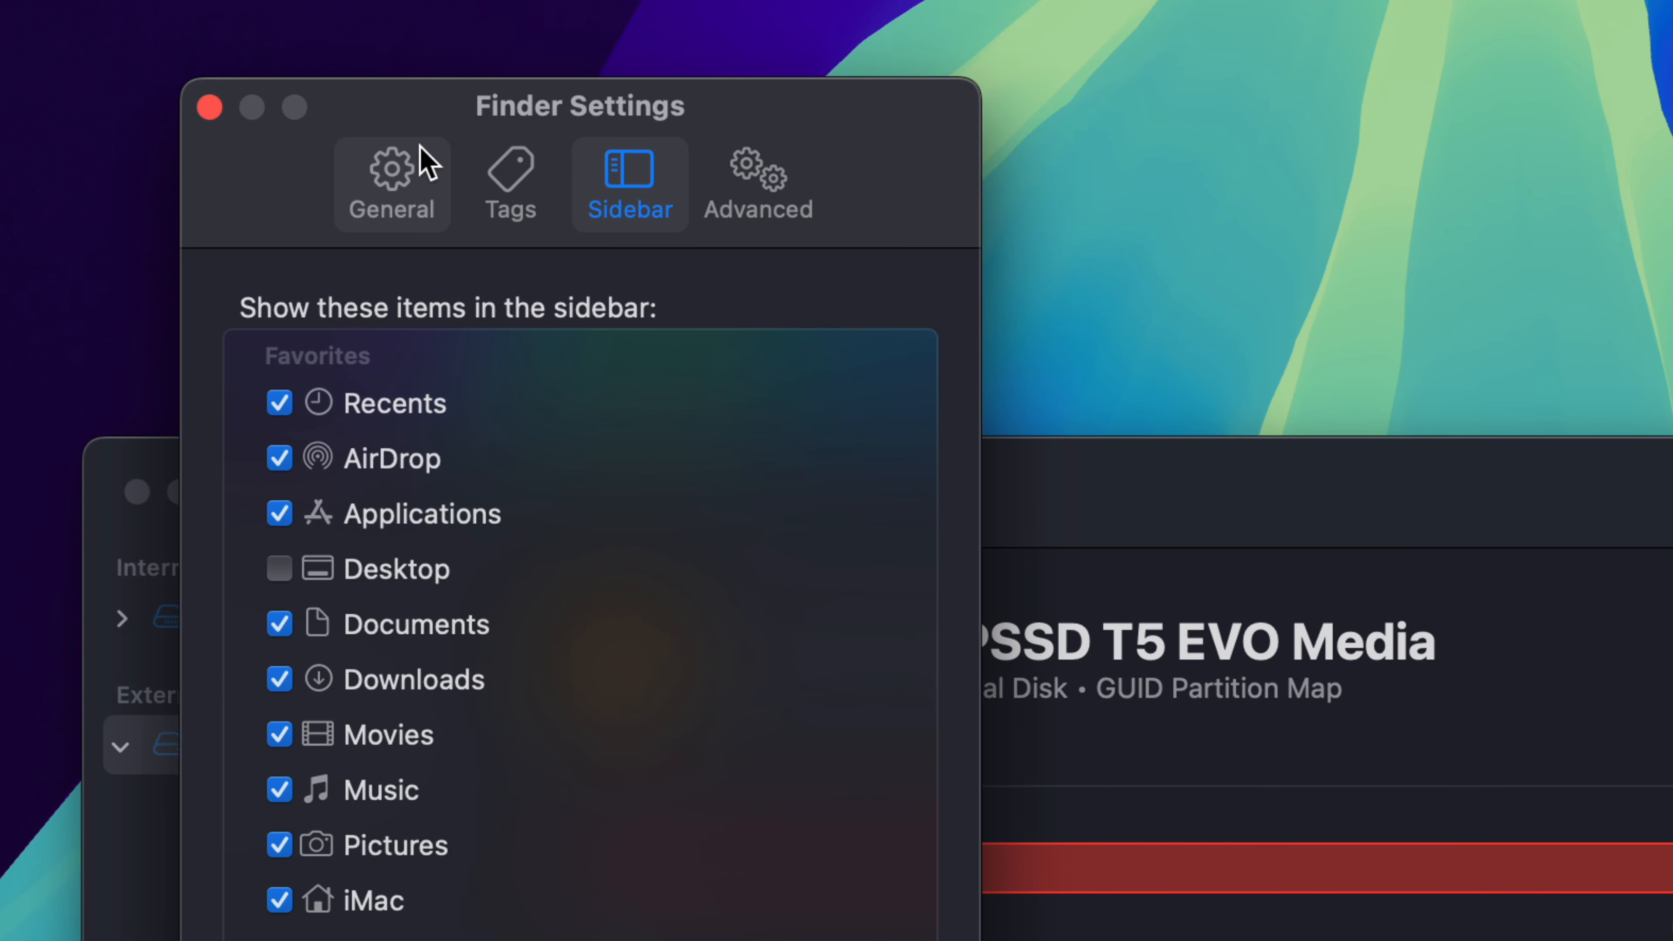
{"action": "left_click", "coordinate": [393, 169]}
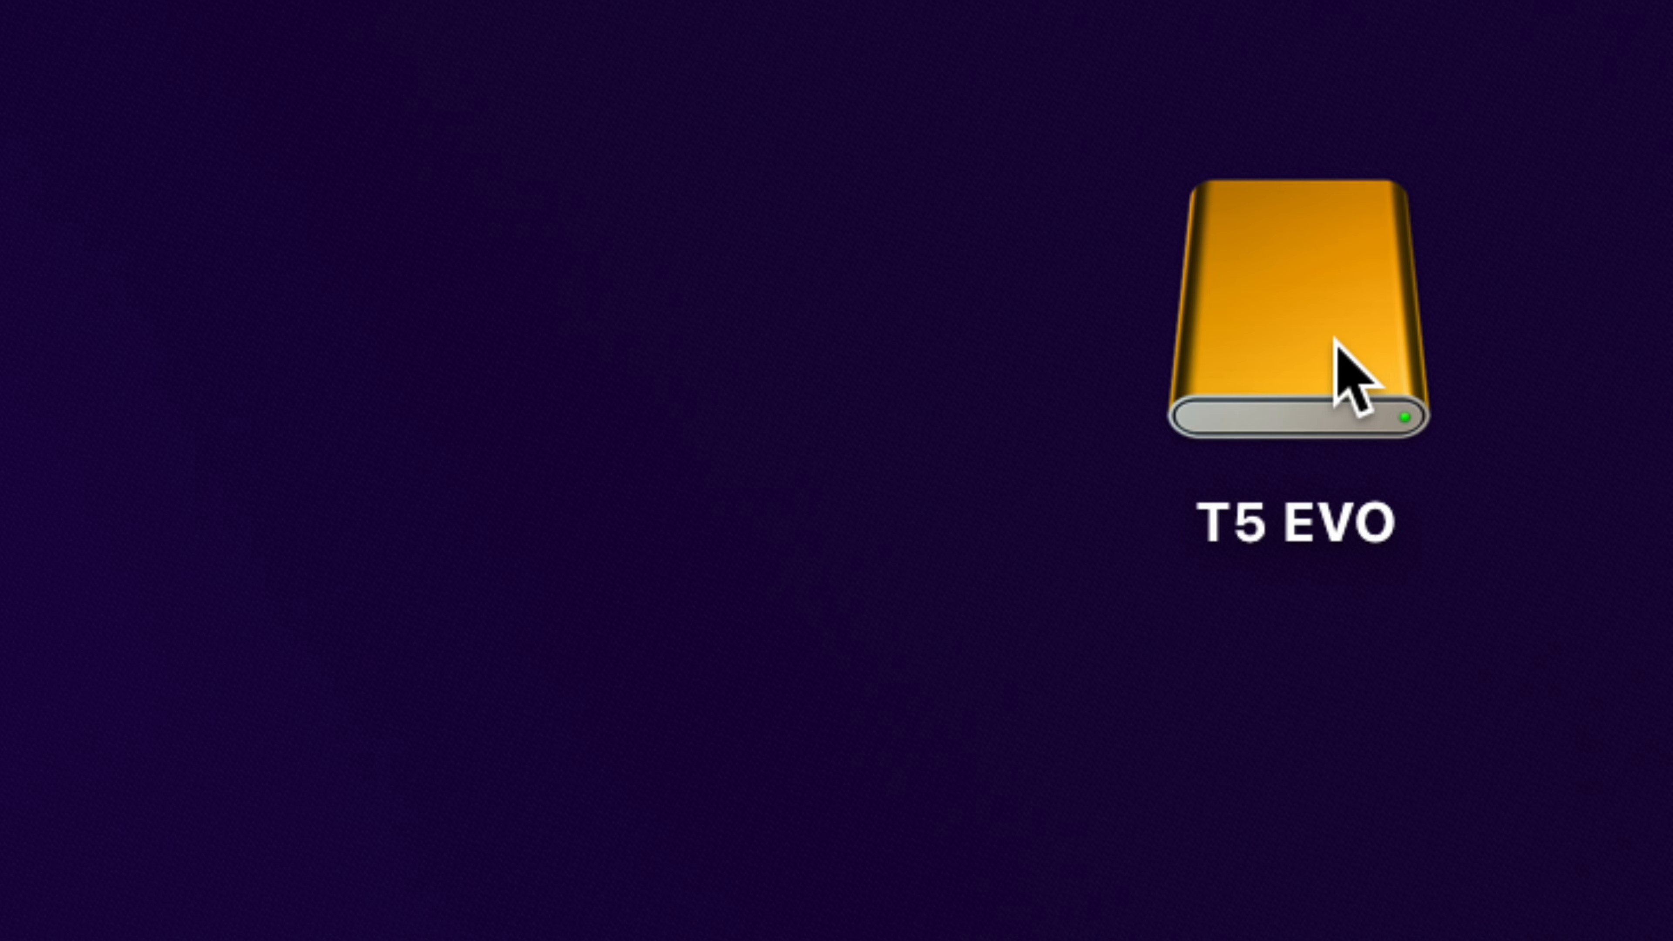
Step: Reposition the T5 EVO drive icon on the desktop and examine its available commands, including Eject and Erase Disk
{"action": "left_click_drag", "start_coordinate": [1337, 347], "coordinate": [934, 375]}
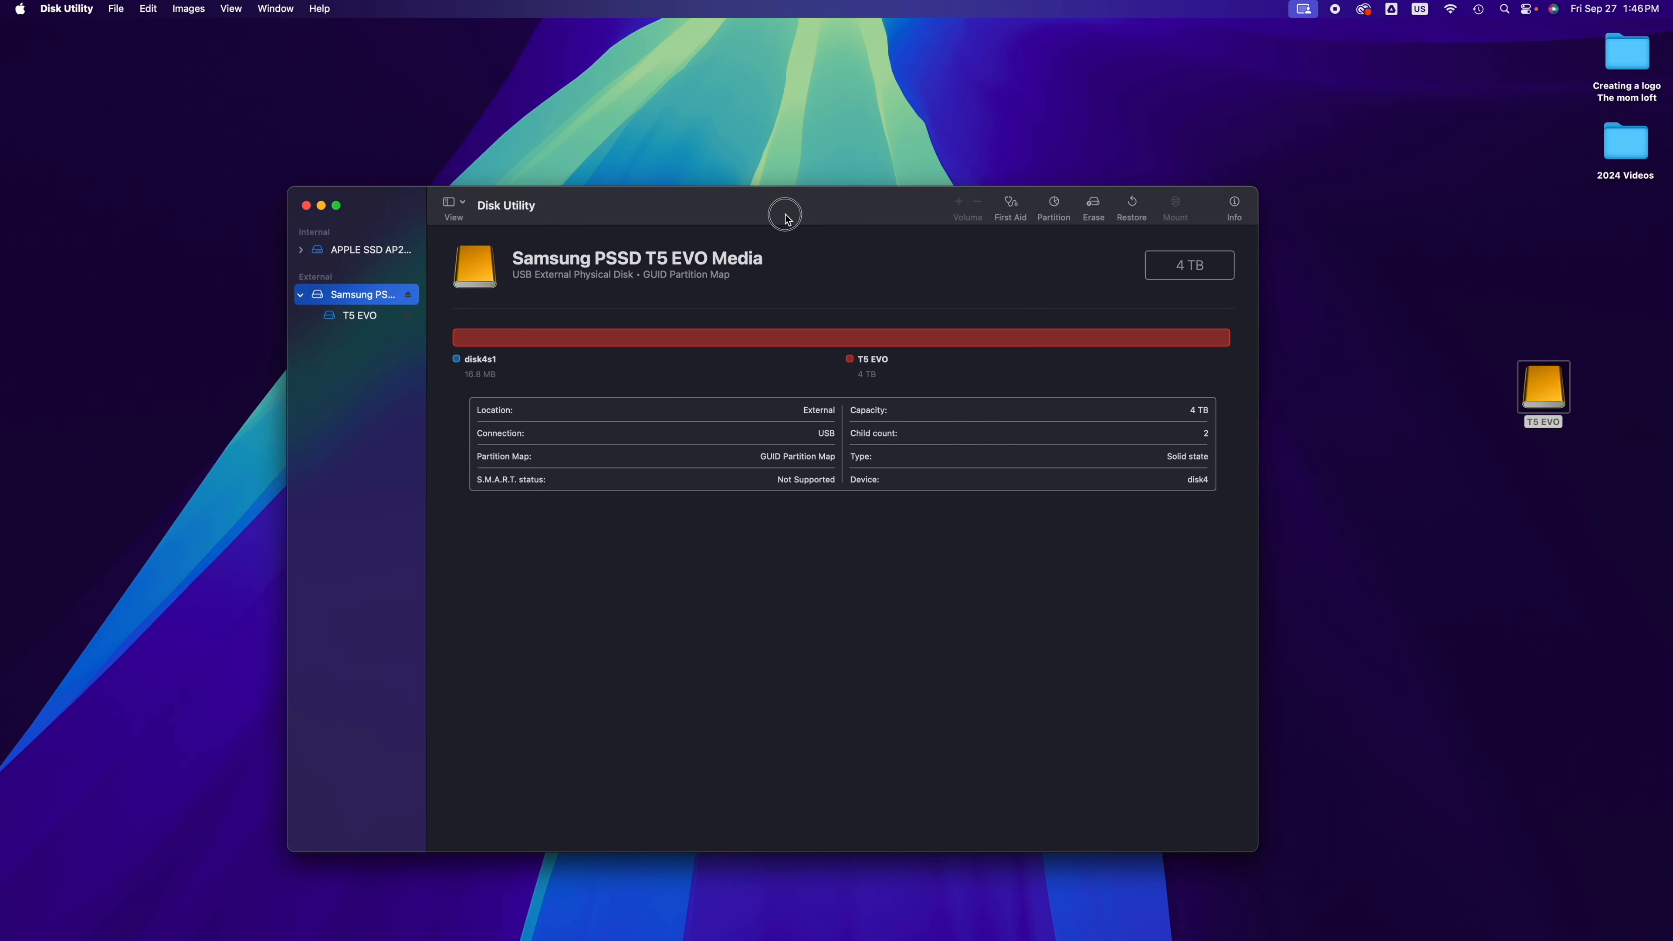
{"action": "left_click_drag", "start_coordinate": [784, 213], "coordinate": [839, 196]}
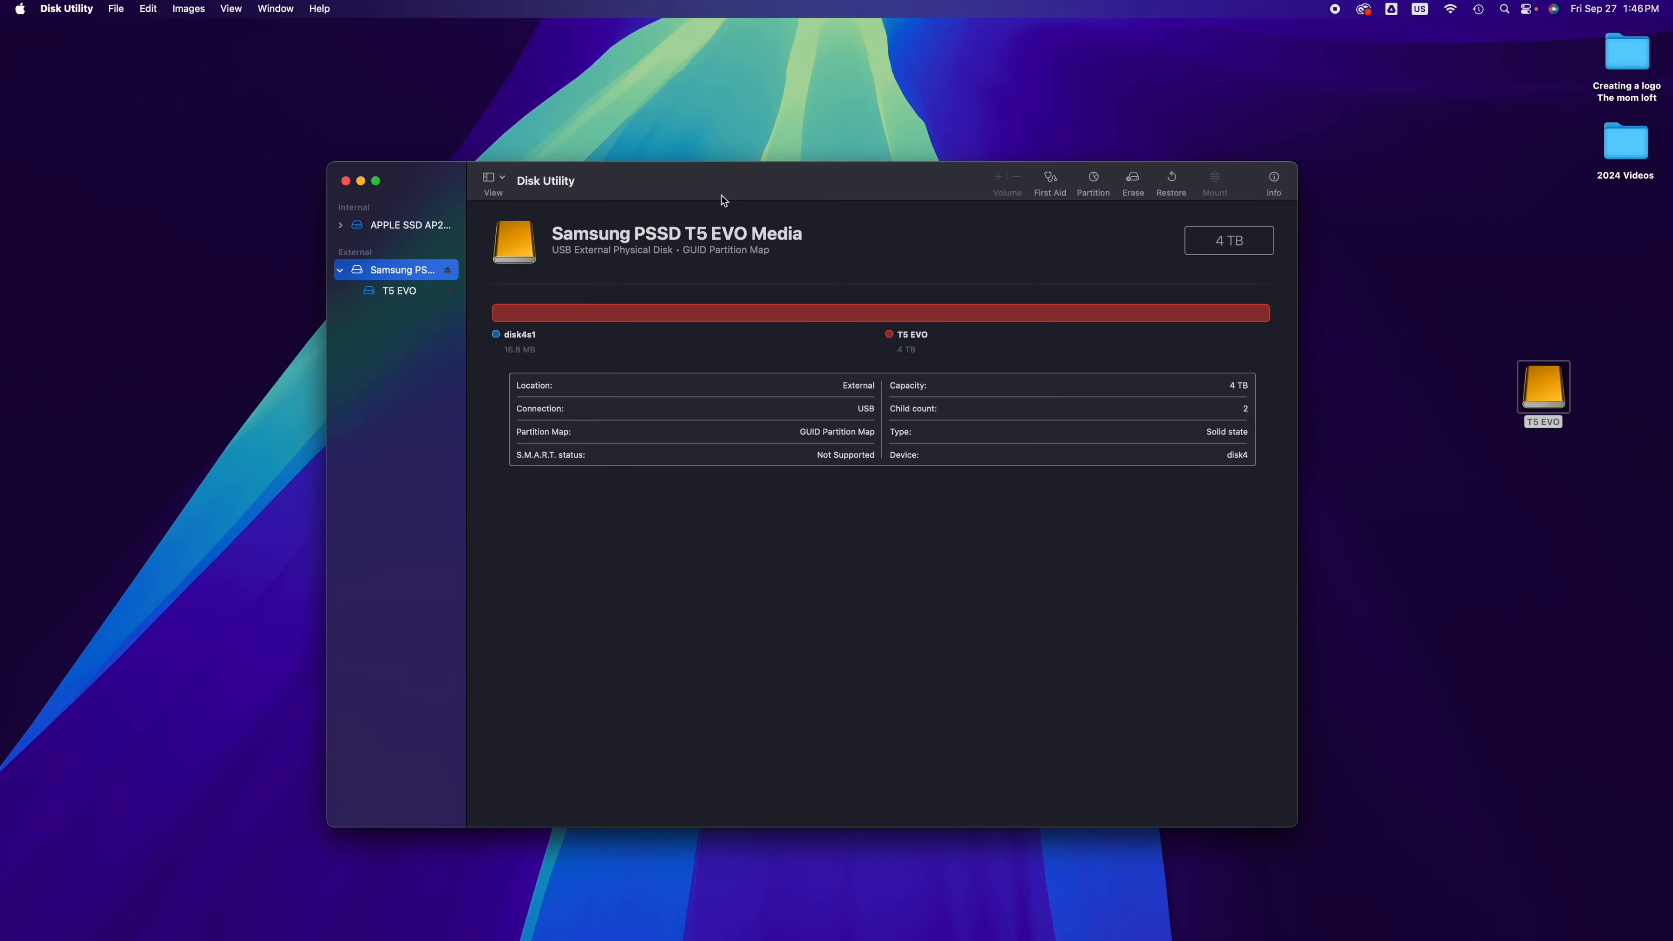
{"action": "left_click_drag", "start_coordinate": [1535, 414], "coordinate": [1443, 402]}
{"action": "right_click", "coordinate": [1442, 402]}
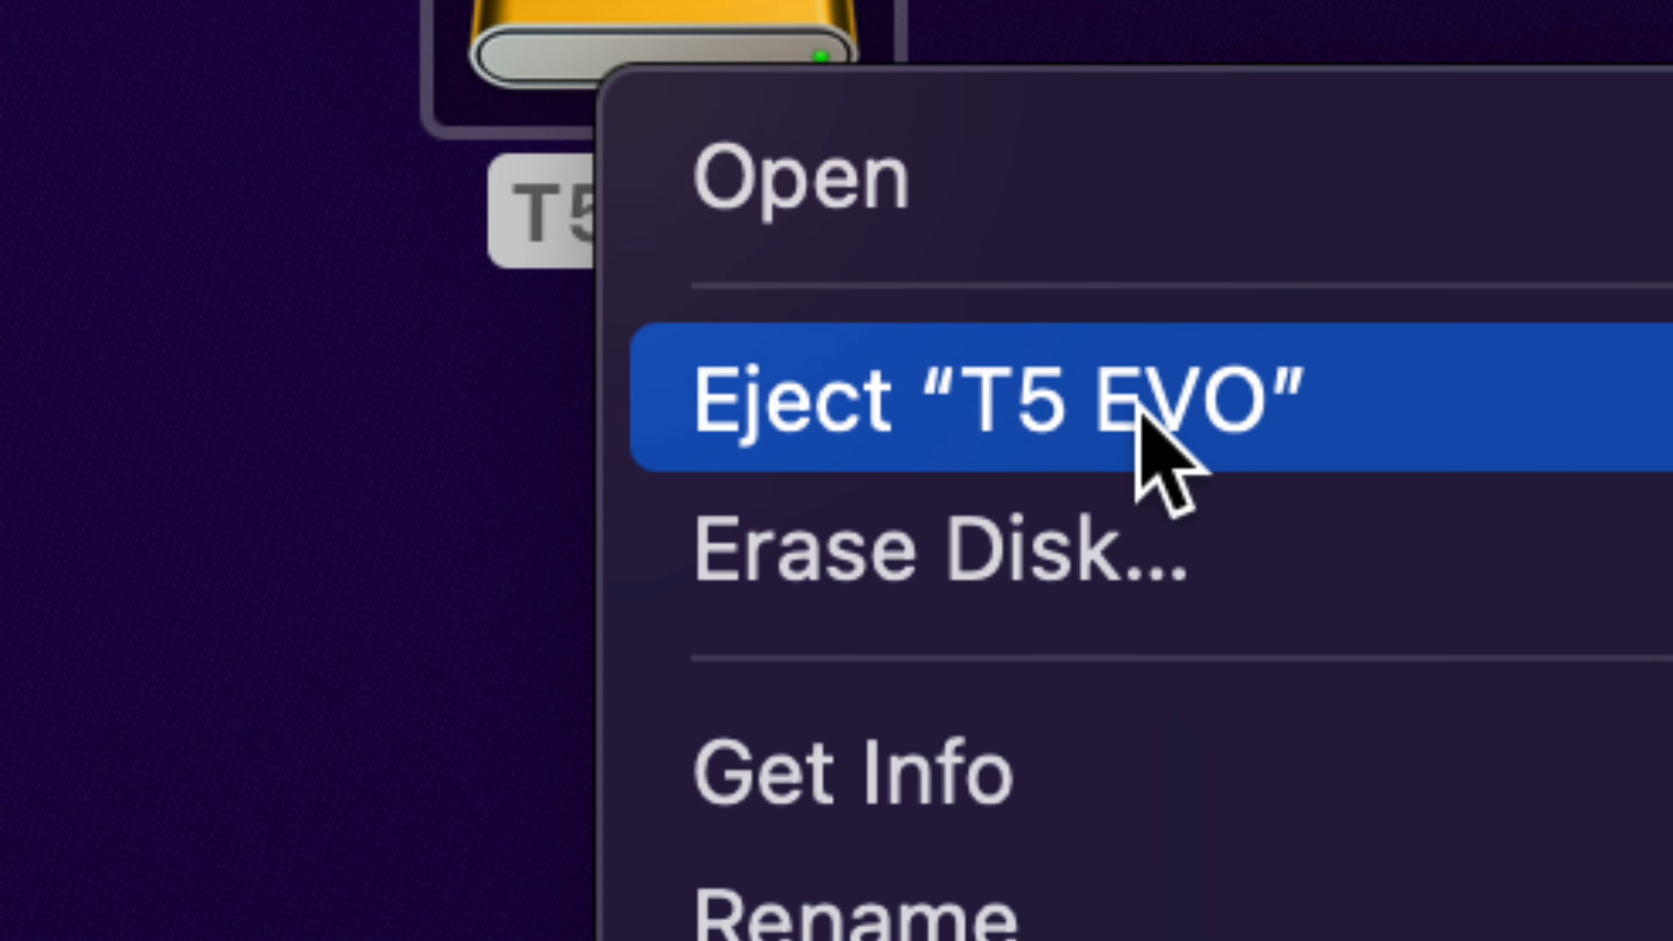
{"action": "key", "text": "alt"}
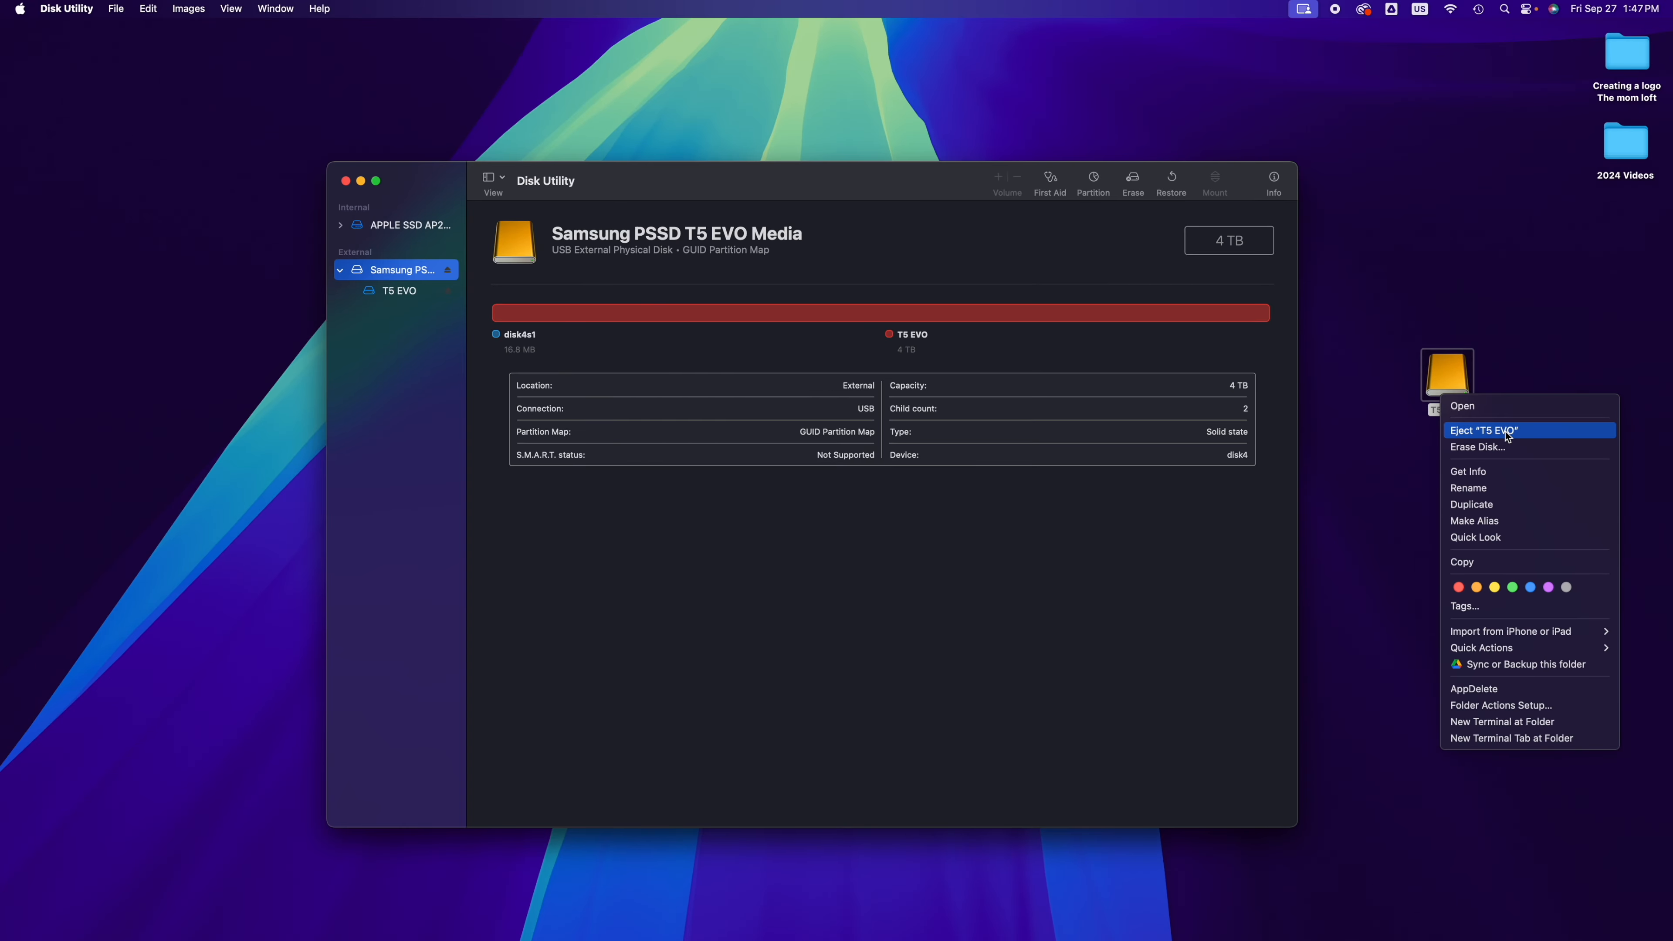
{"action": "left_click", "coordinate": [1508, 436]}
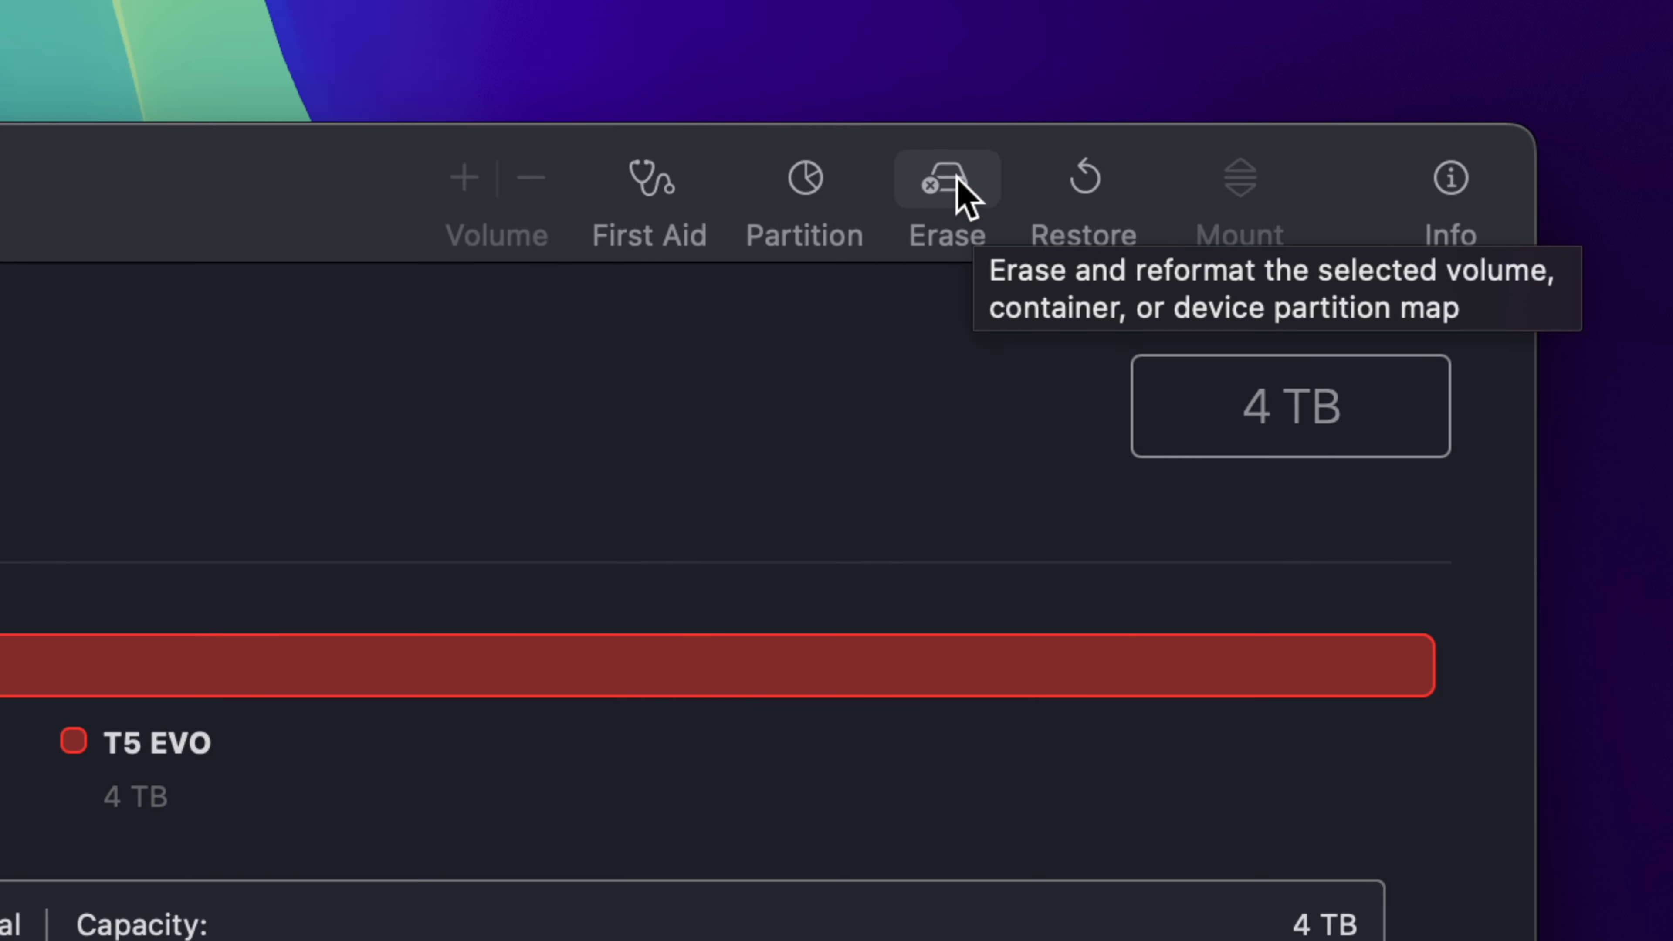
Step: Start erasing the Samsung PSSD T5 EVO Media in Disk Utility and bring up the available formats
{"action": "left_click", "coordinate": [948, 188]}
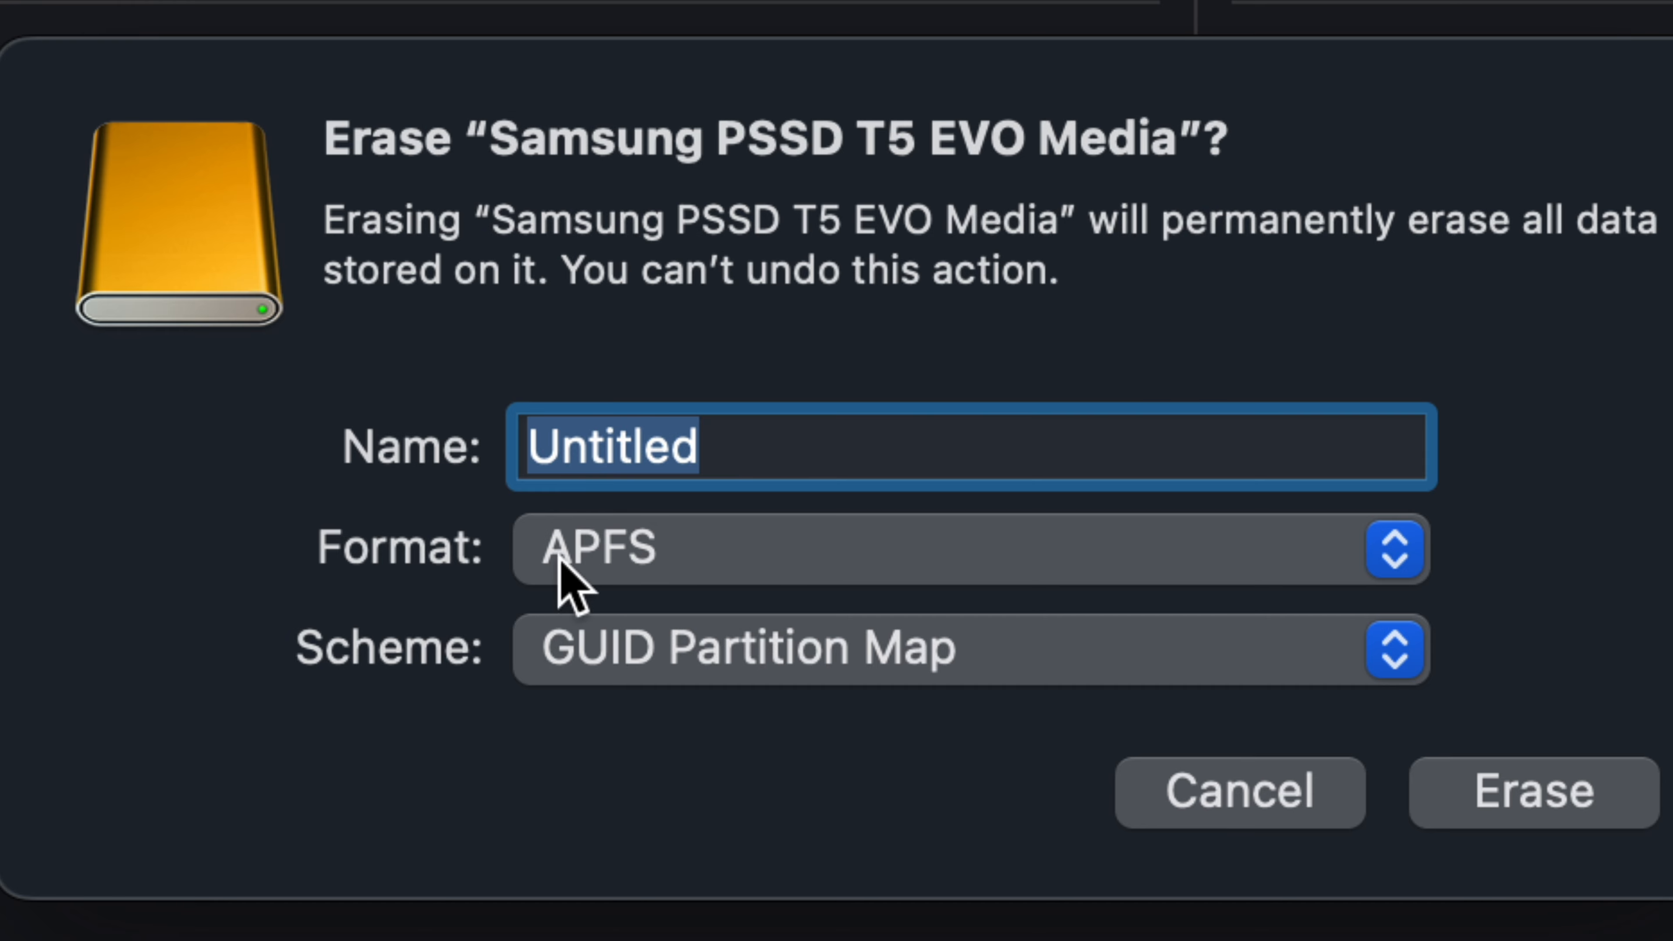
{"action": "left_click", "coordinate": [652, 579]}
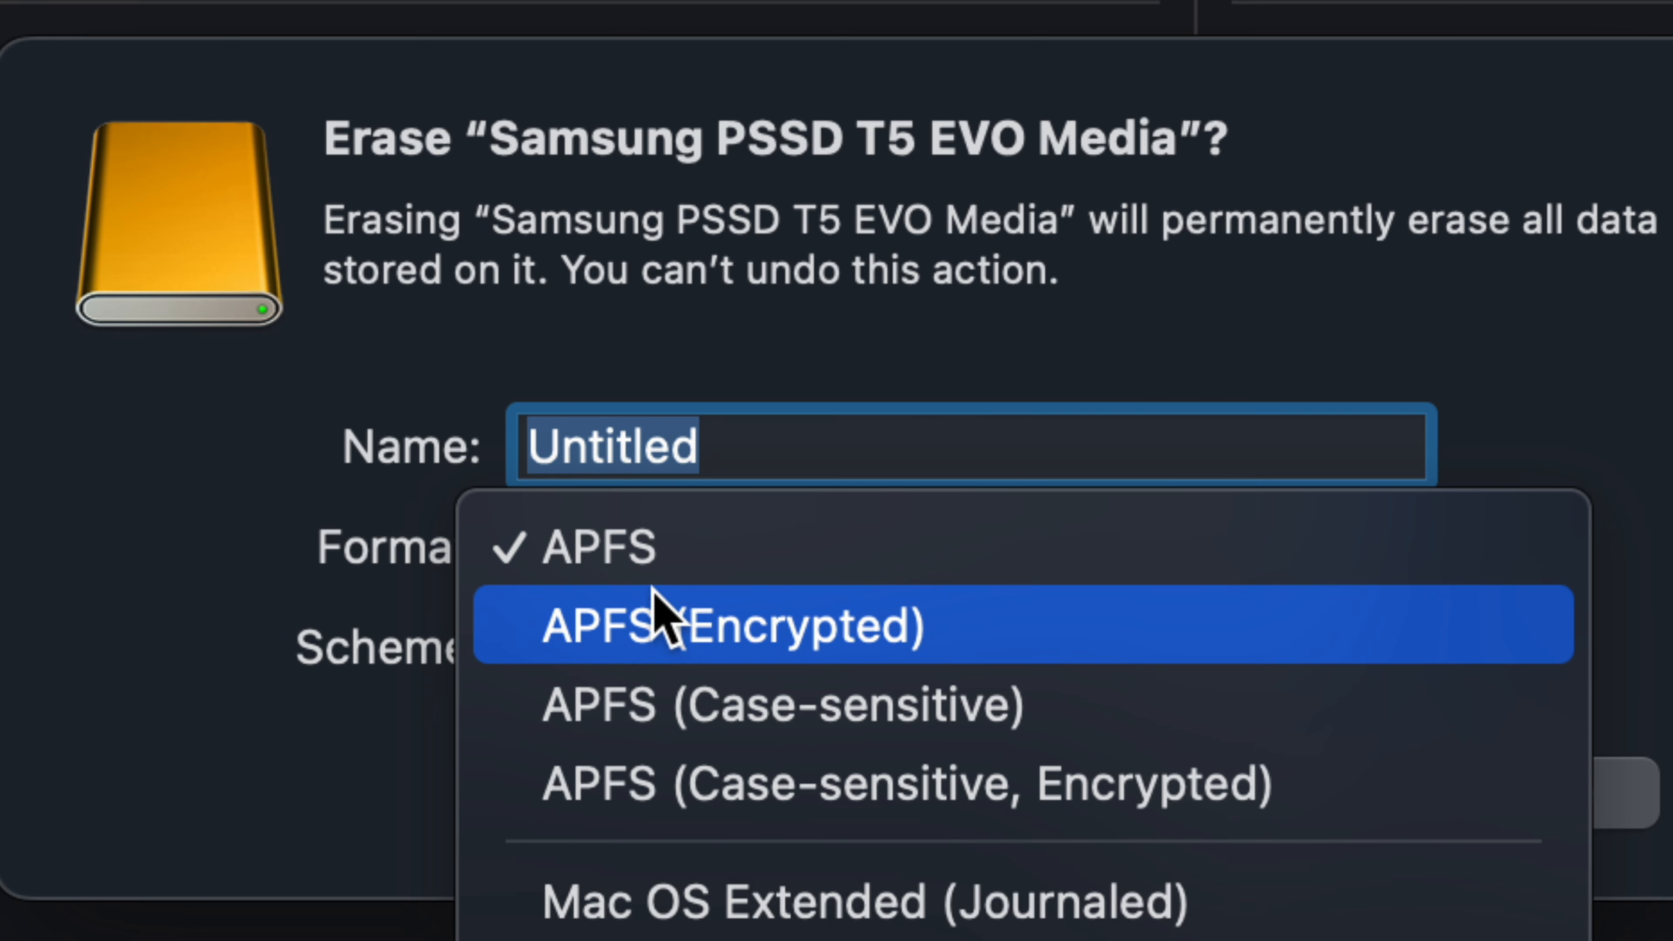
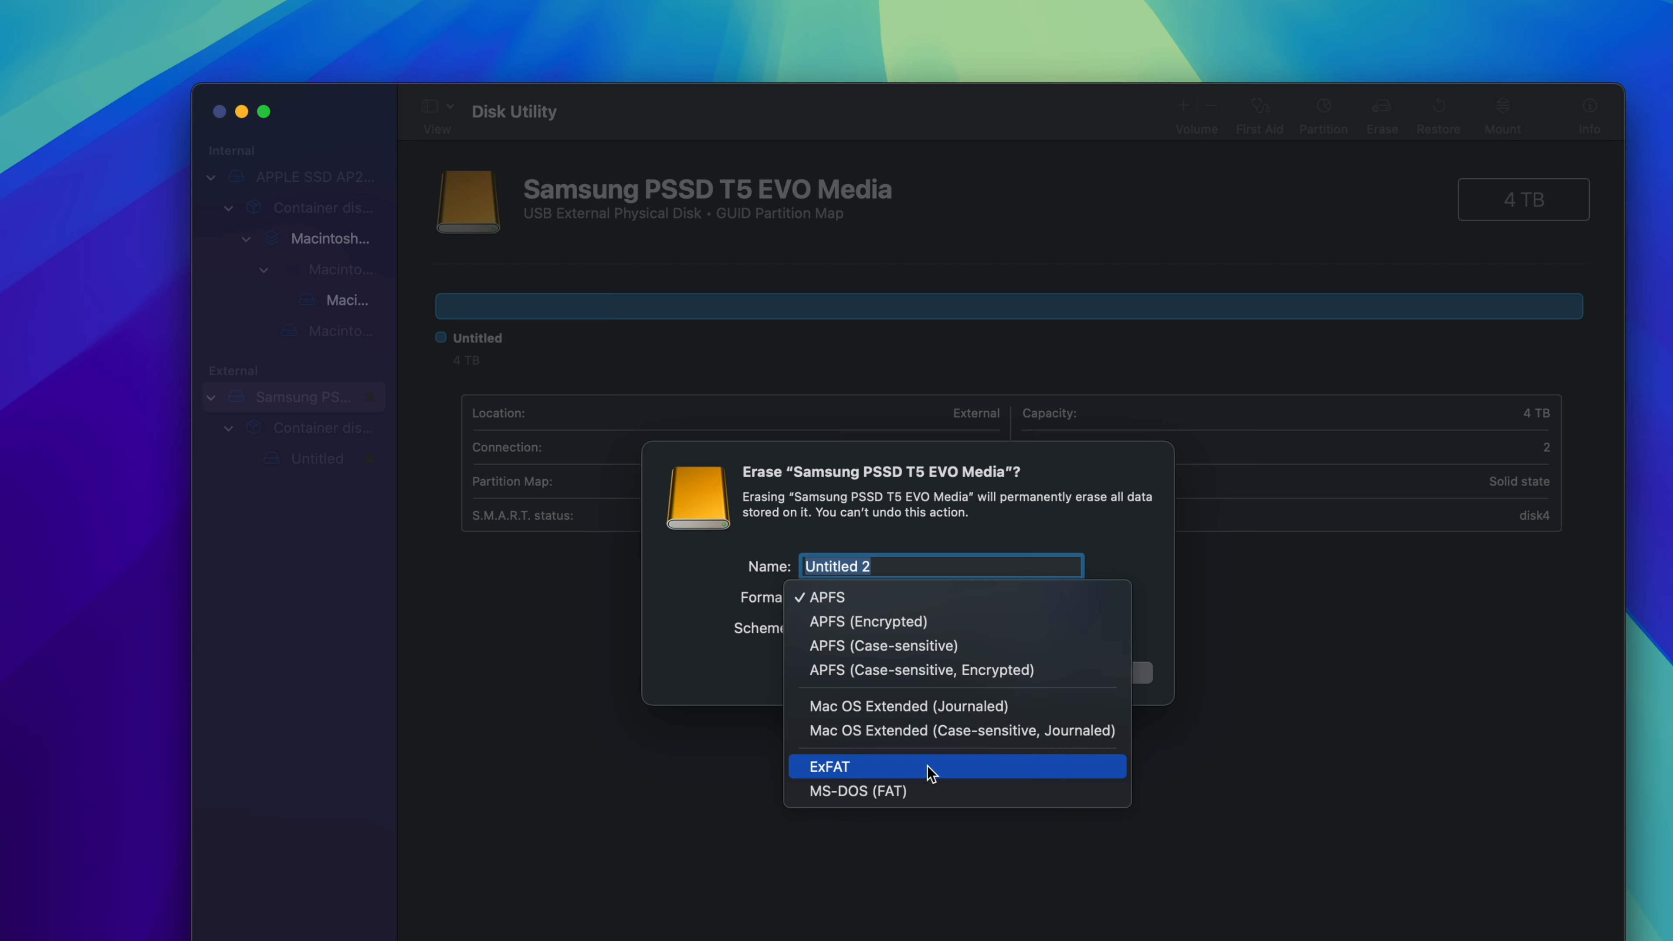
Step: Erase the Samsung PSSD T5 EVO Media as ExFAT with the name externalssd and the GUID Partition Map scheme
{"action": "left_click", "coordinate": [930, 767]}
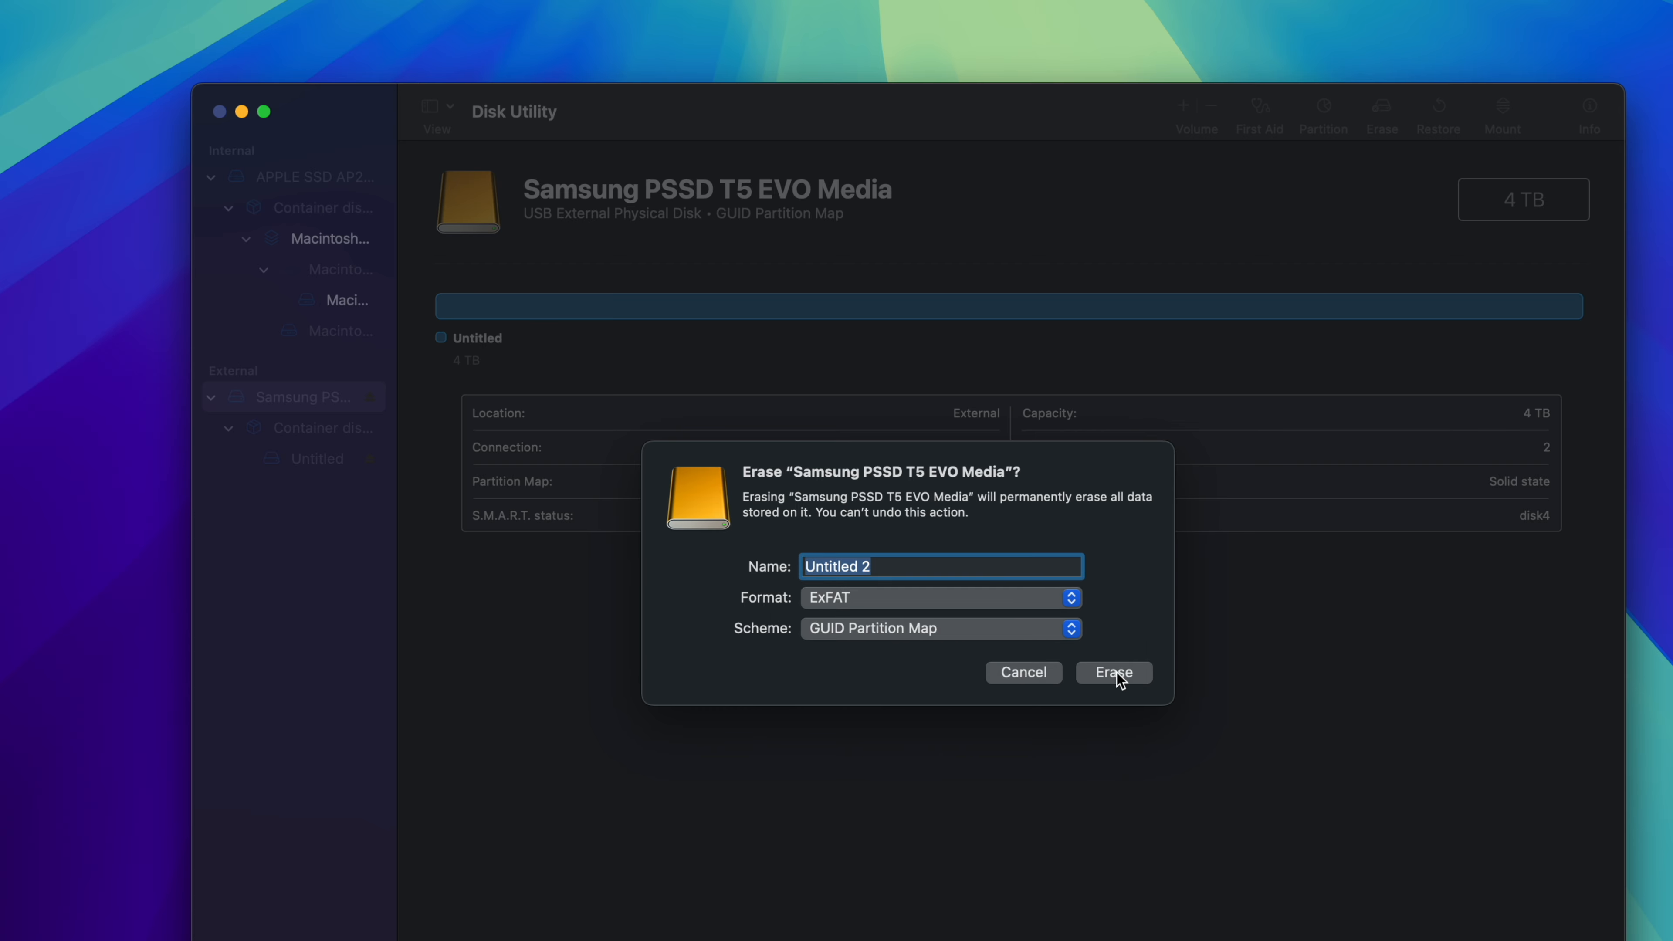
{"action": "type", "text": "externalssd"}
{"action": "left_click", "coordinate": [1128, 672]}
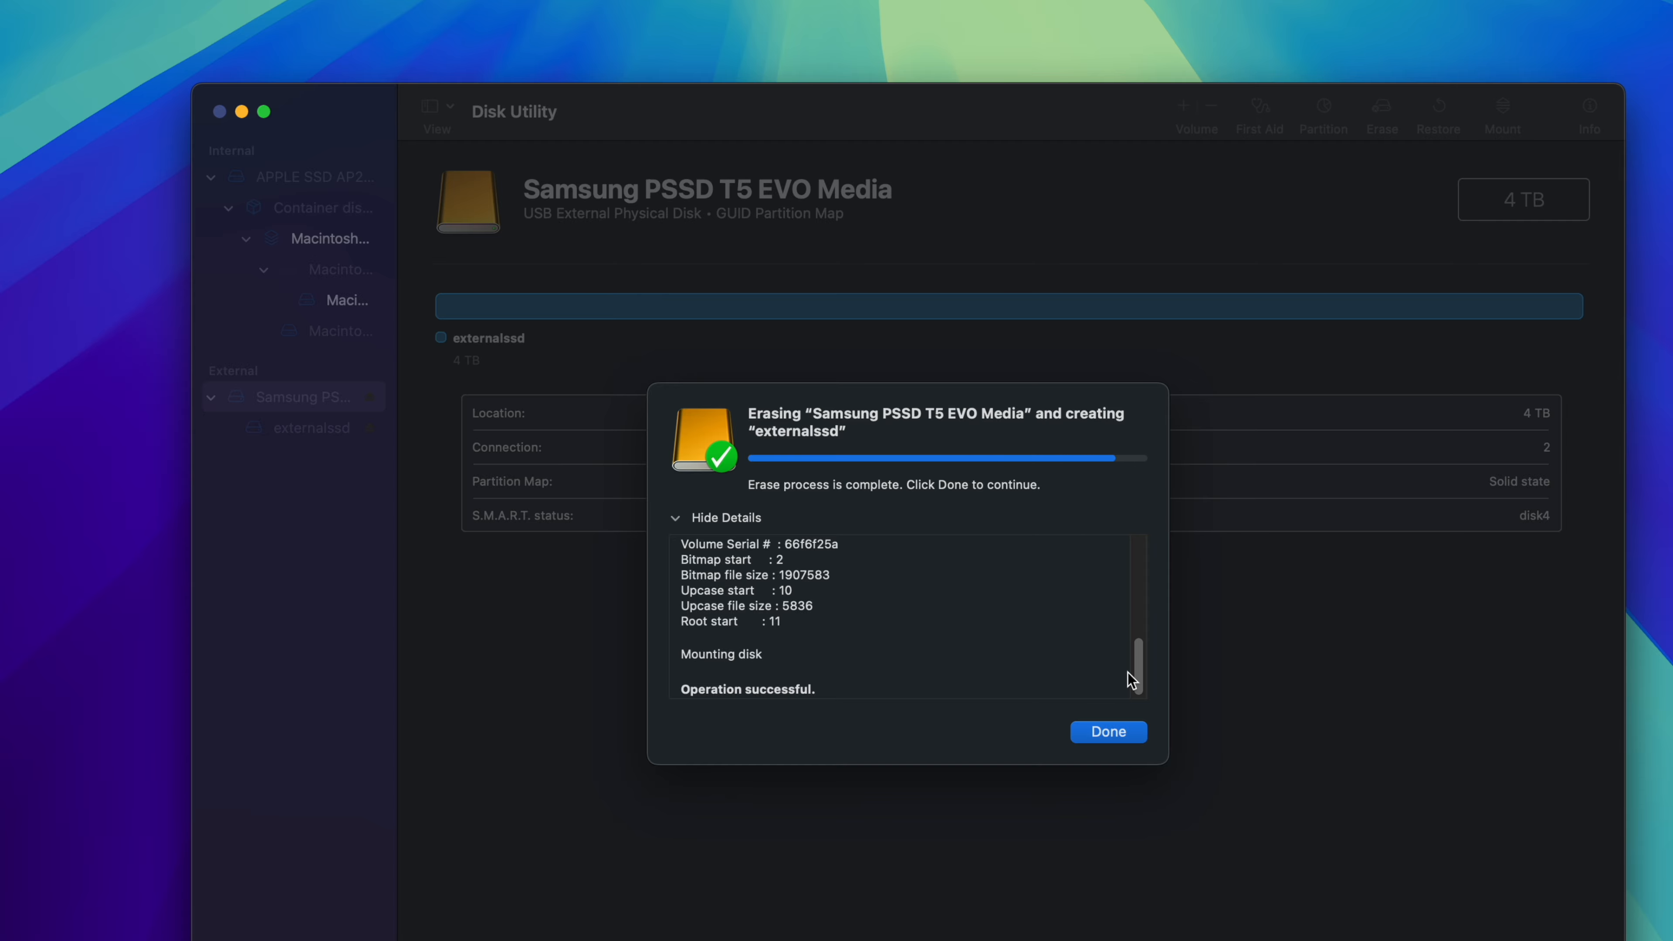
{"action": "left_click", "coordinate": [1115, 733]}
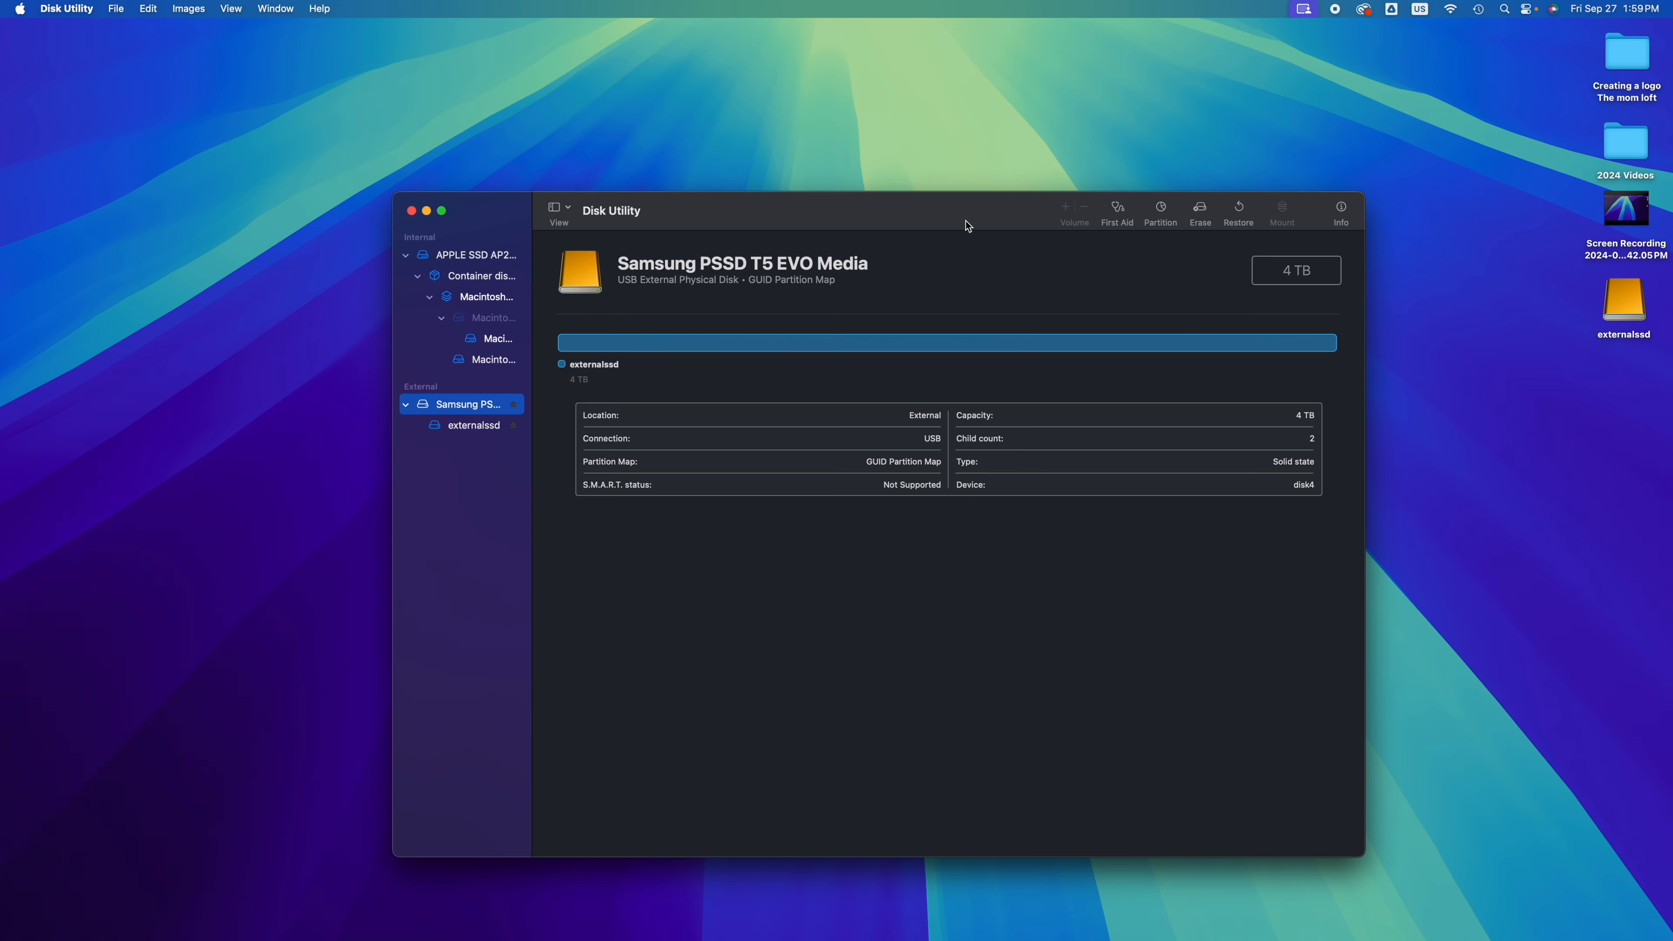
Step: Open the externalssd drive from the desktop in its own Finder window and close the Disk Utility window
{"action": "left_click_drag", "start_coordinate": [966, 226], "coordinate": [786, 127]}
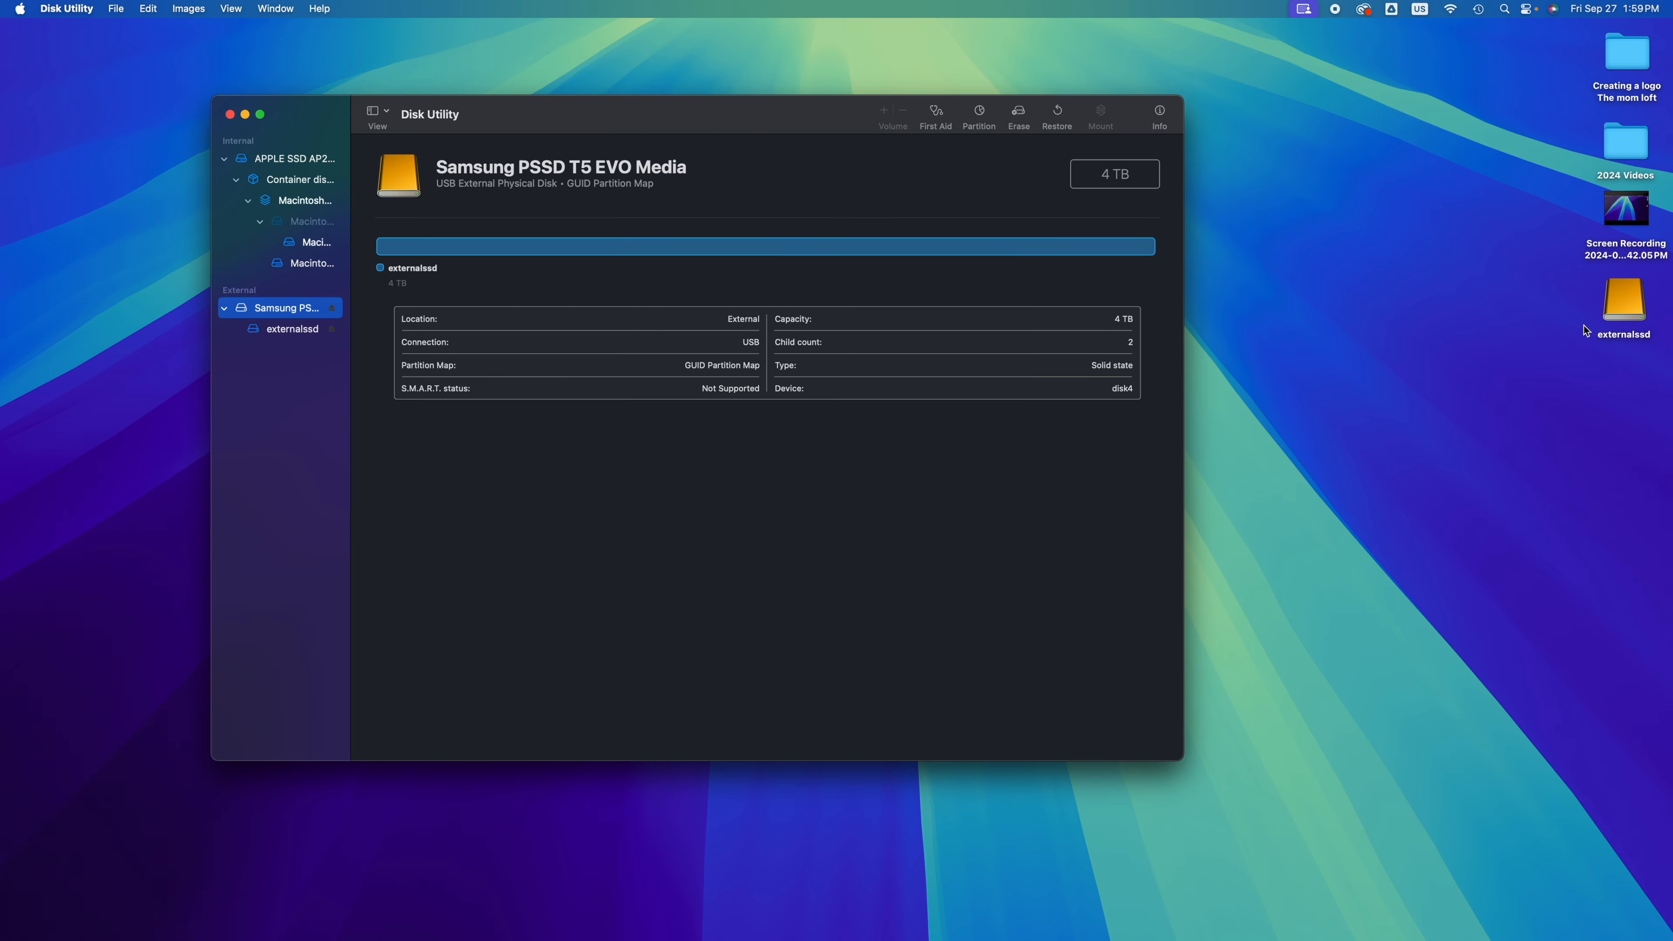
{"action": "left_click_drag", "start_coordinate": [1621, 318], "coordinate": [1302, 341]}
{"action": "double_click", "coordinate": [1302, 342]}
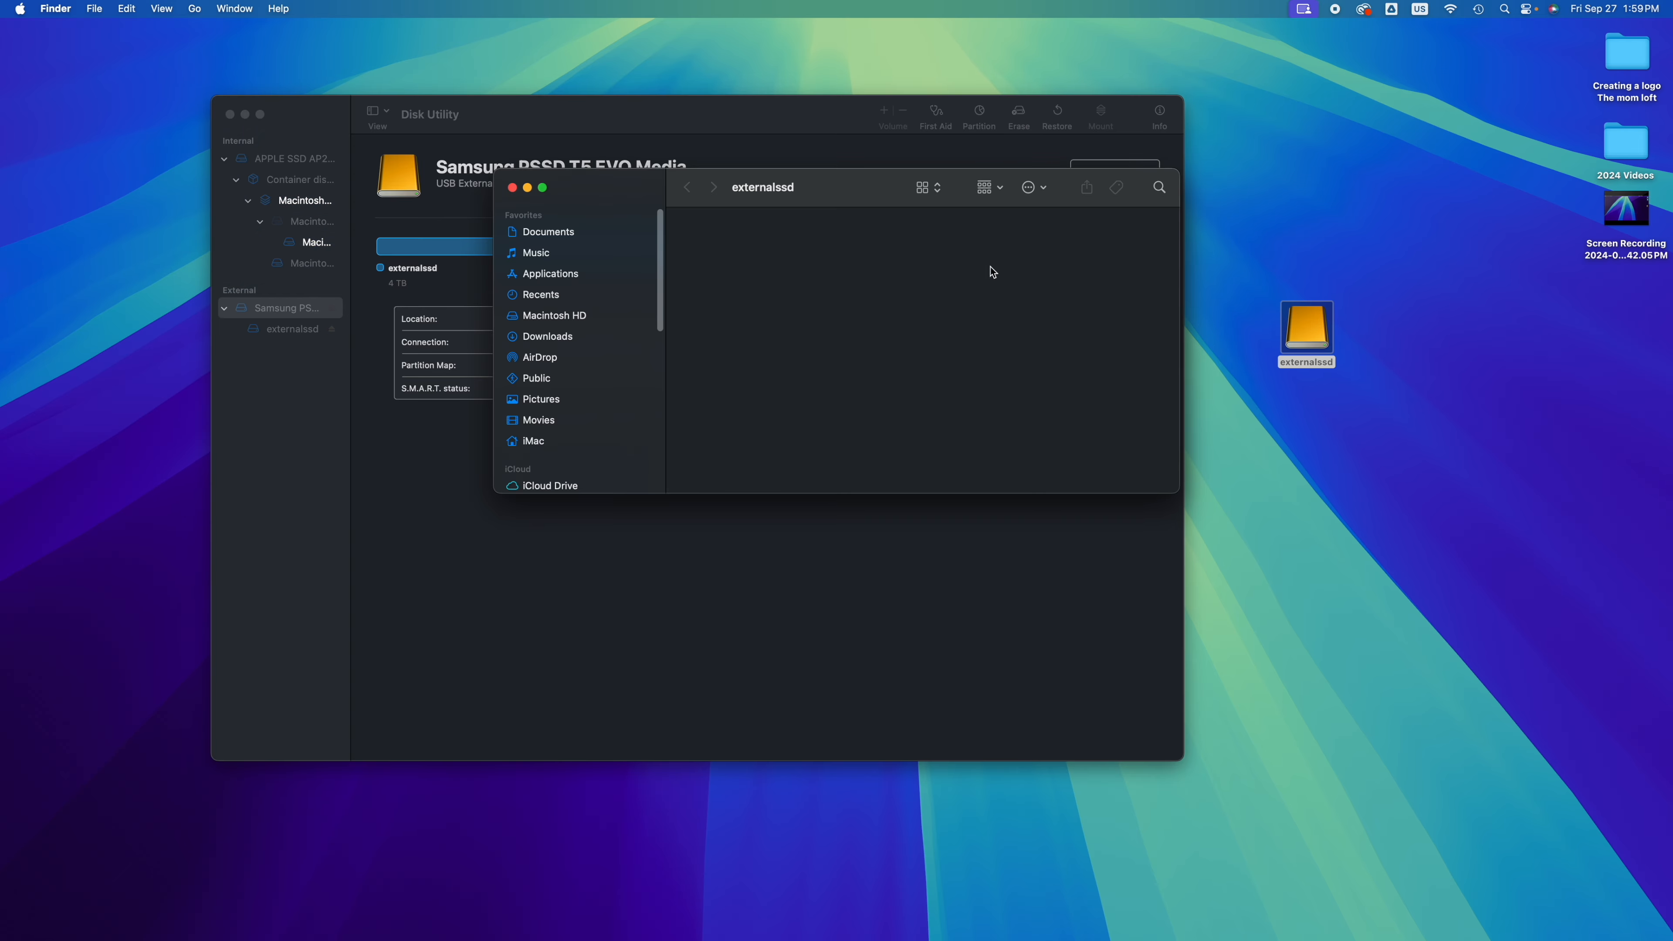
{"action": "left_click_drag", "start_coordinate": [747, 187], "coordinate": [971, 437]}
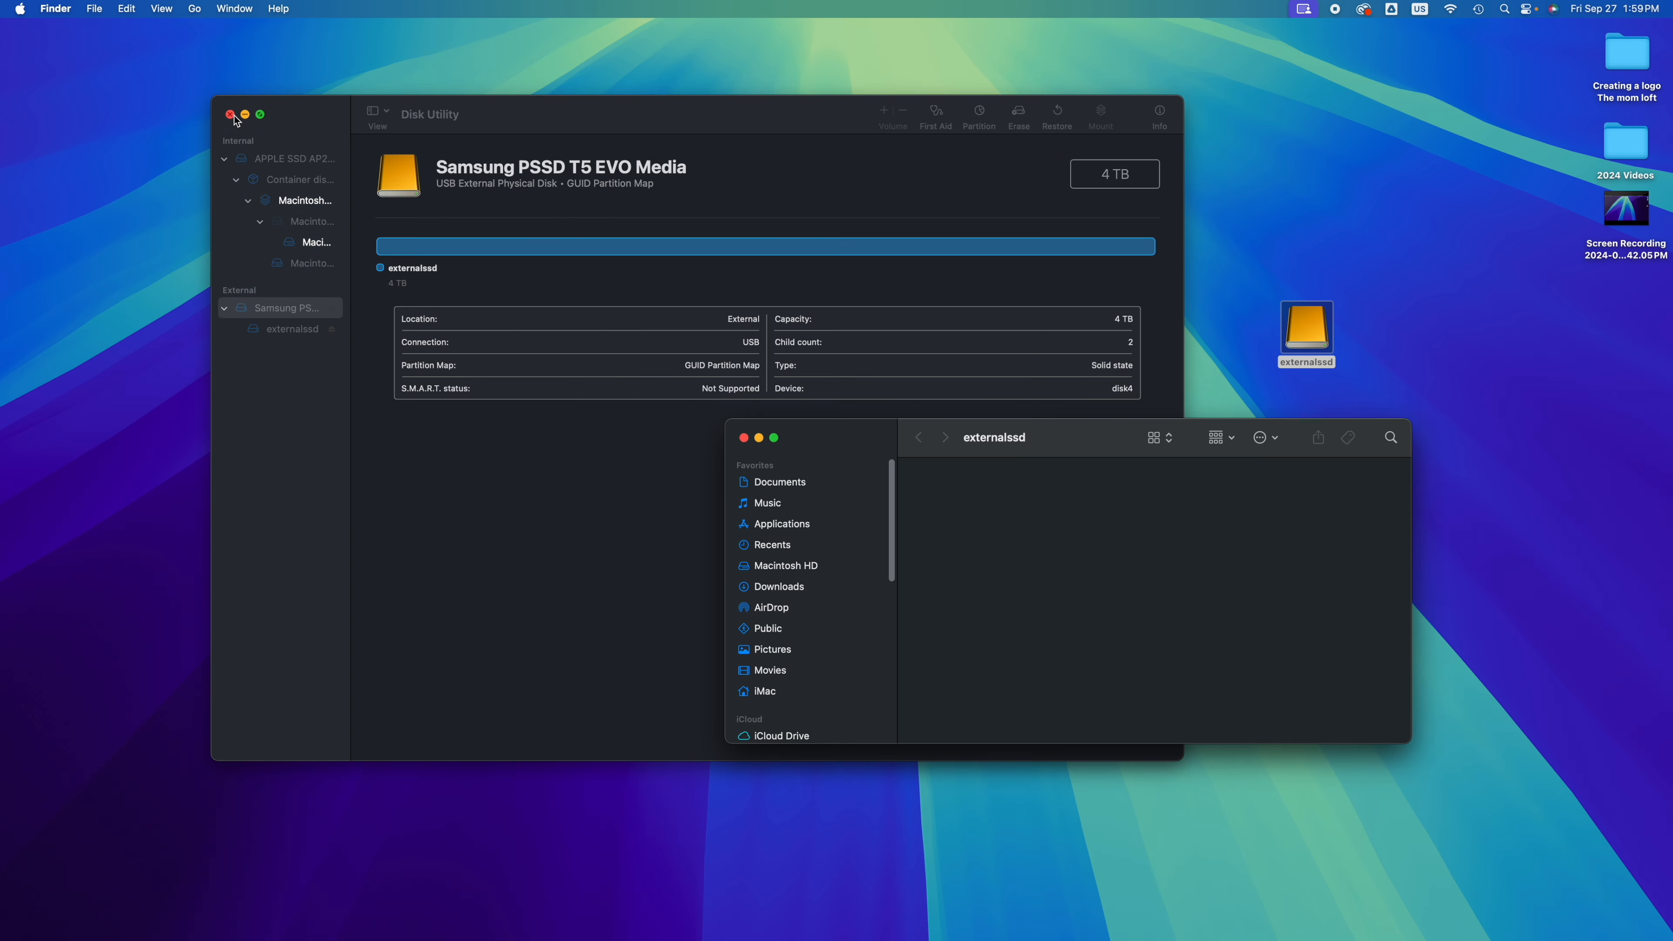
{"action": "left_click", "coordinate": [229, 114]}
Step: Copy the Screen Recording file from the desktop onto the externalssd drive
{"action": "left_click_drag", "start_coordinate": [1090, 456], "coordinate": [701, 297]}
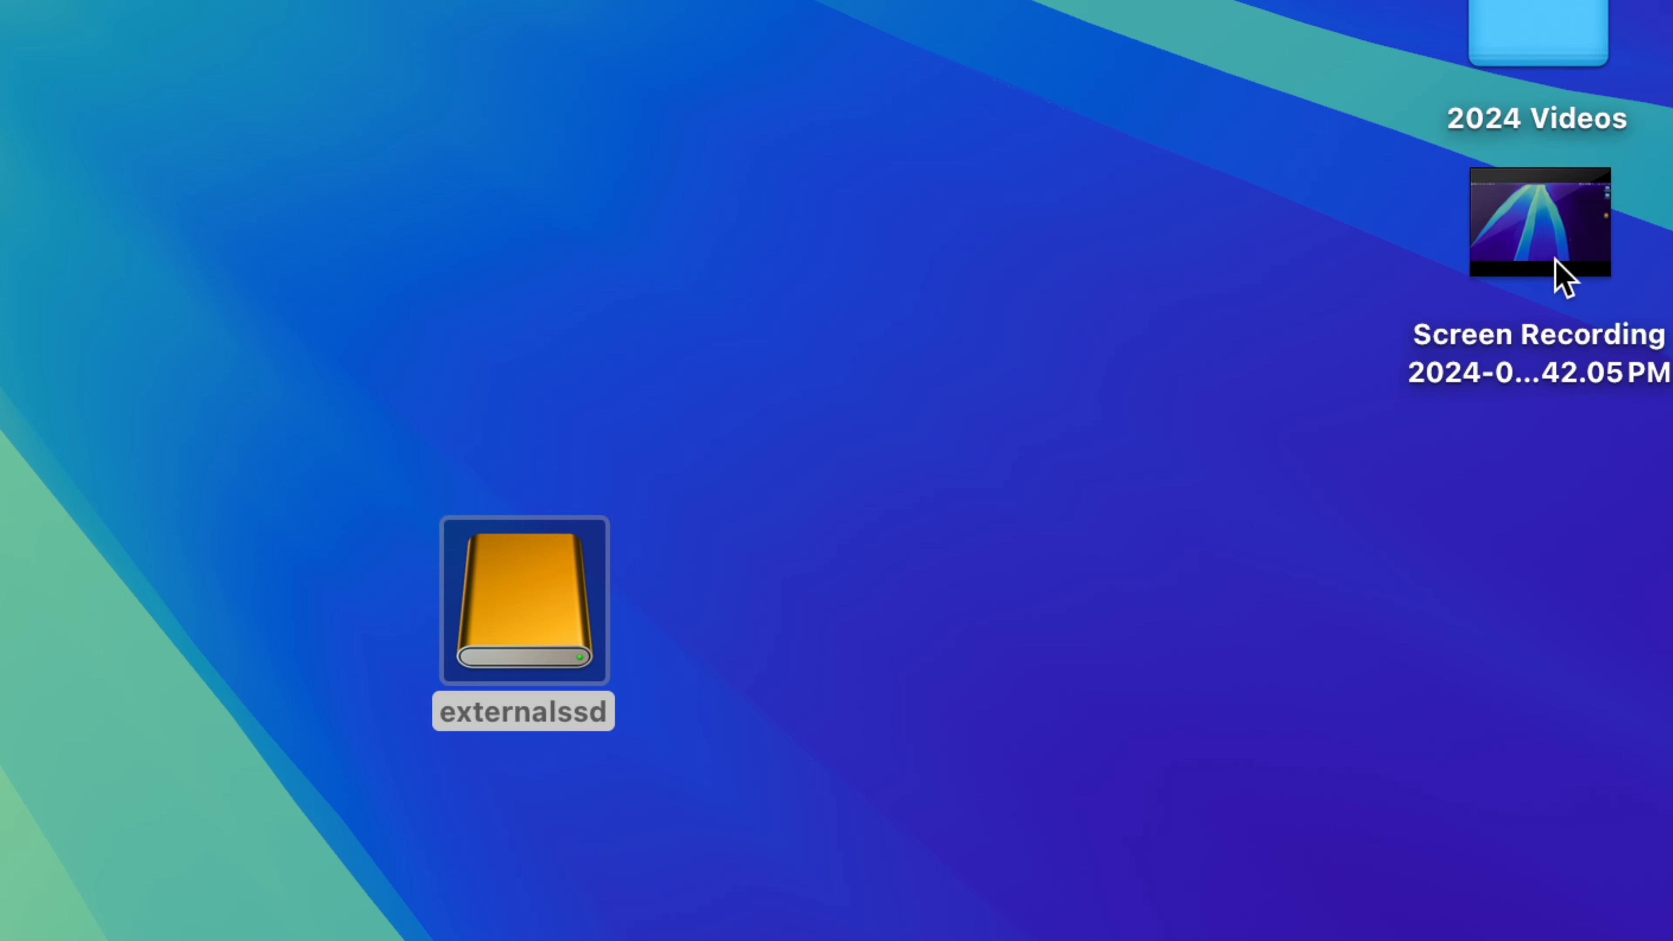
{"action": "mouse_move", "coordinate": [1623, 223]}
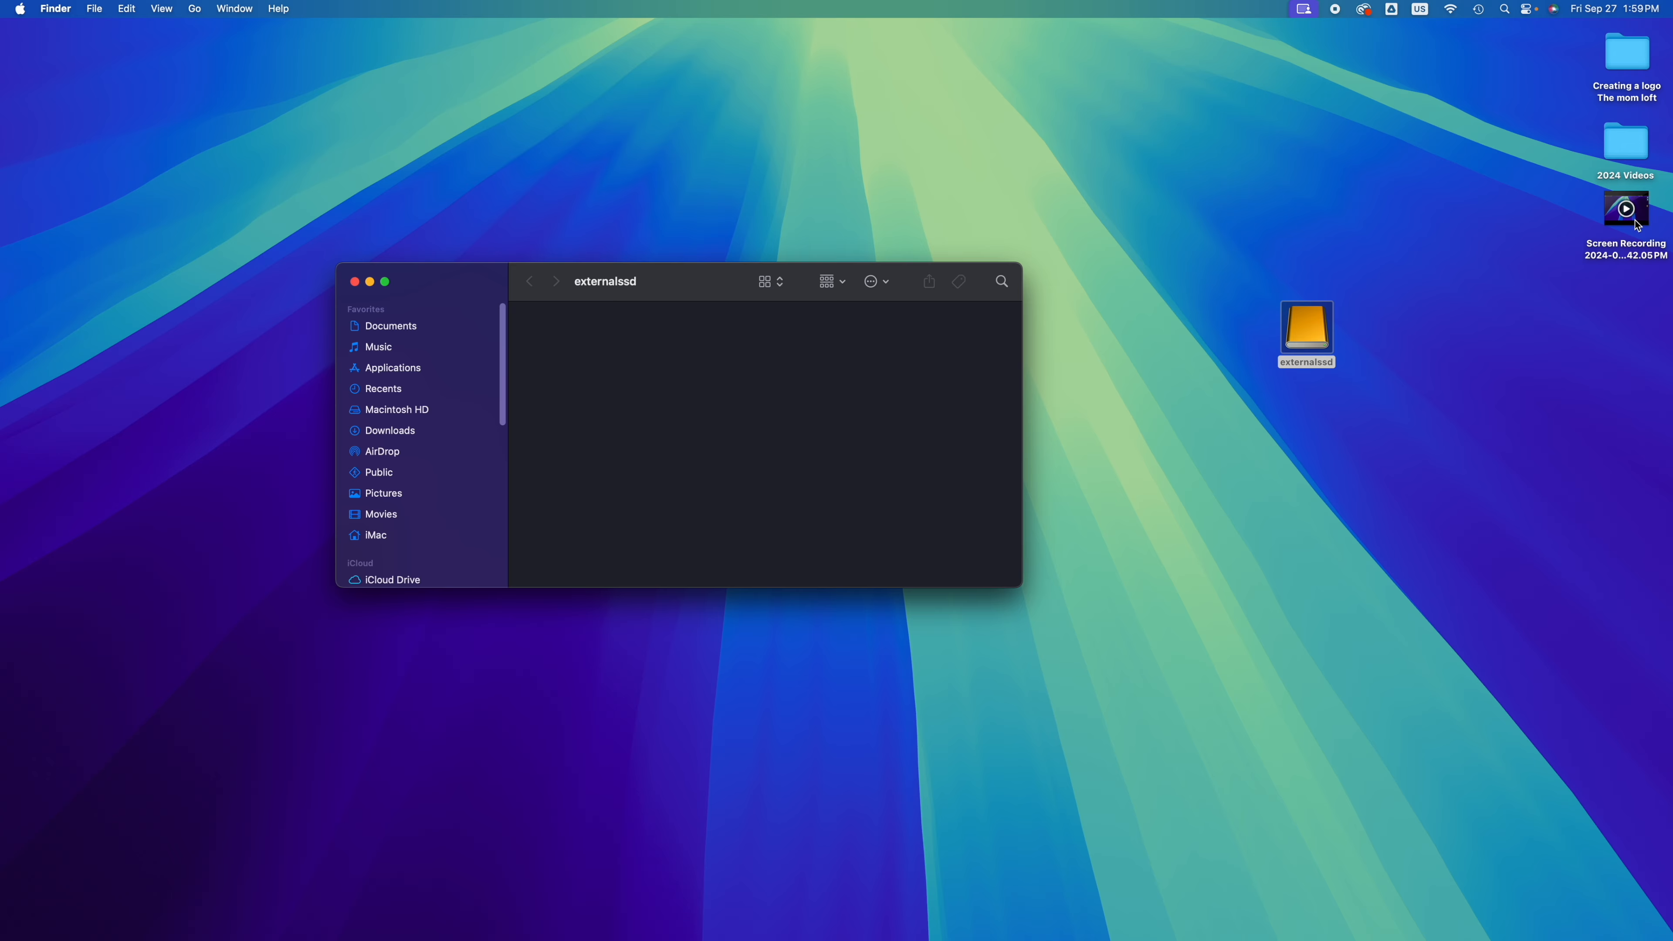
{"action": "left_click_drag", "start_coordinate": [1614, 246], "coordinate": [651, 366]}
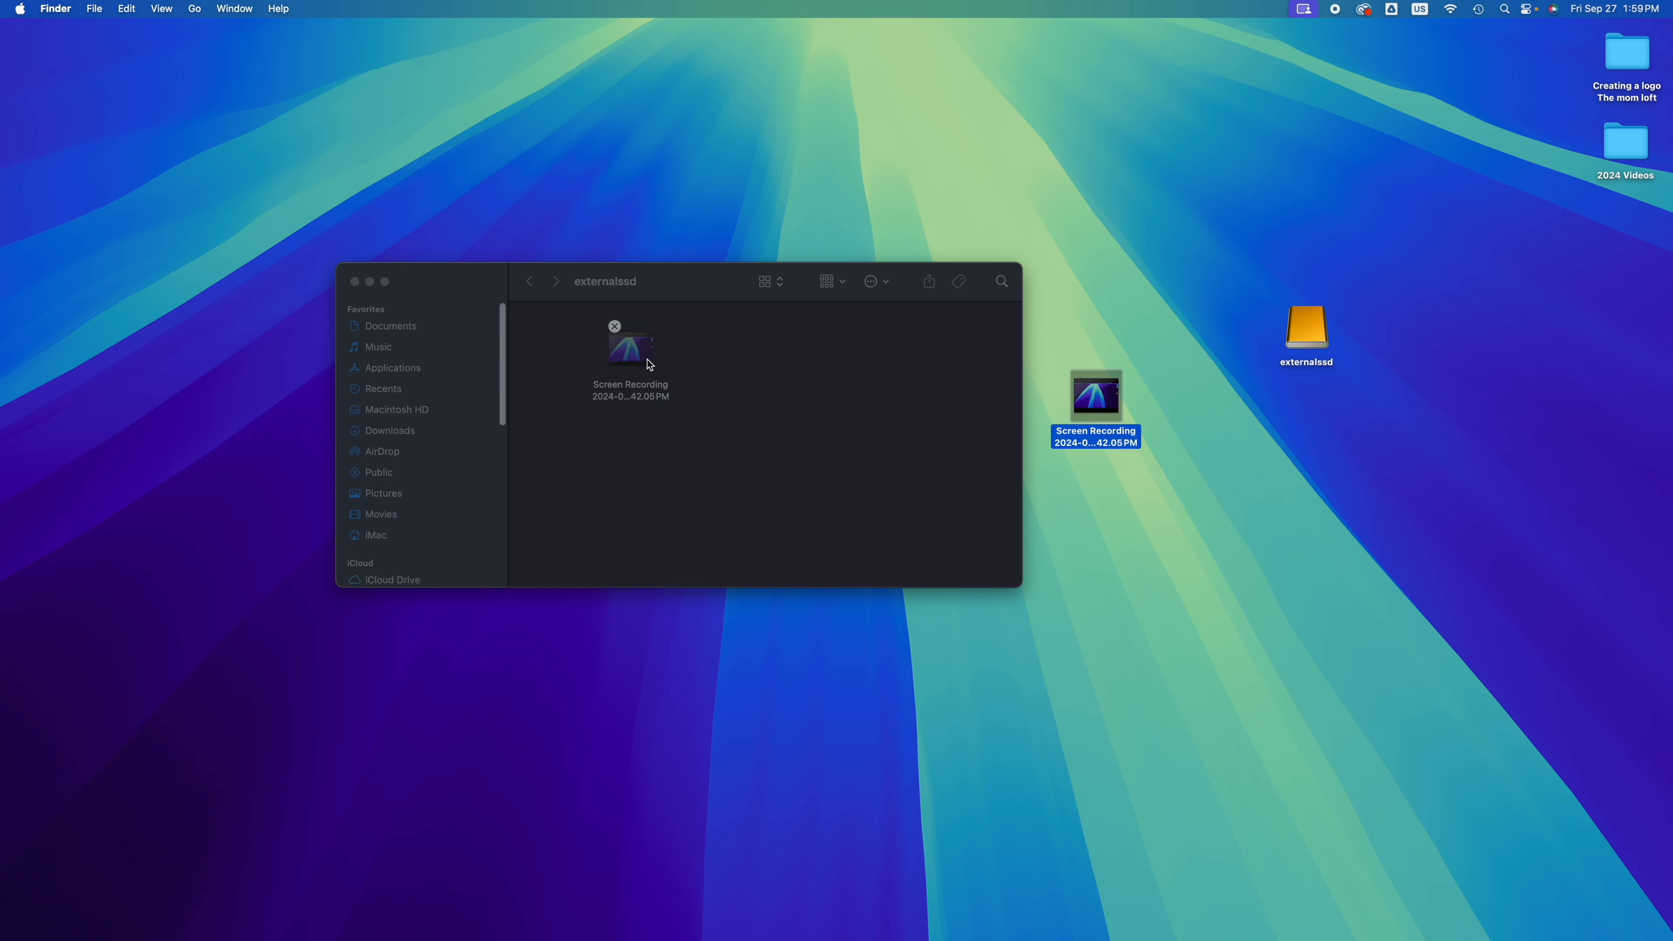
Step: Copy the desktop Screen Recording and paste it into externalssd, replacing the older file of the same name
{"action": "right_click", "coordinate": [1106, 420]}
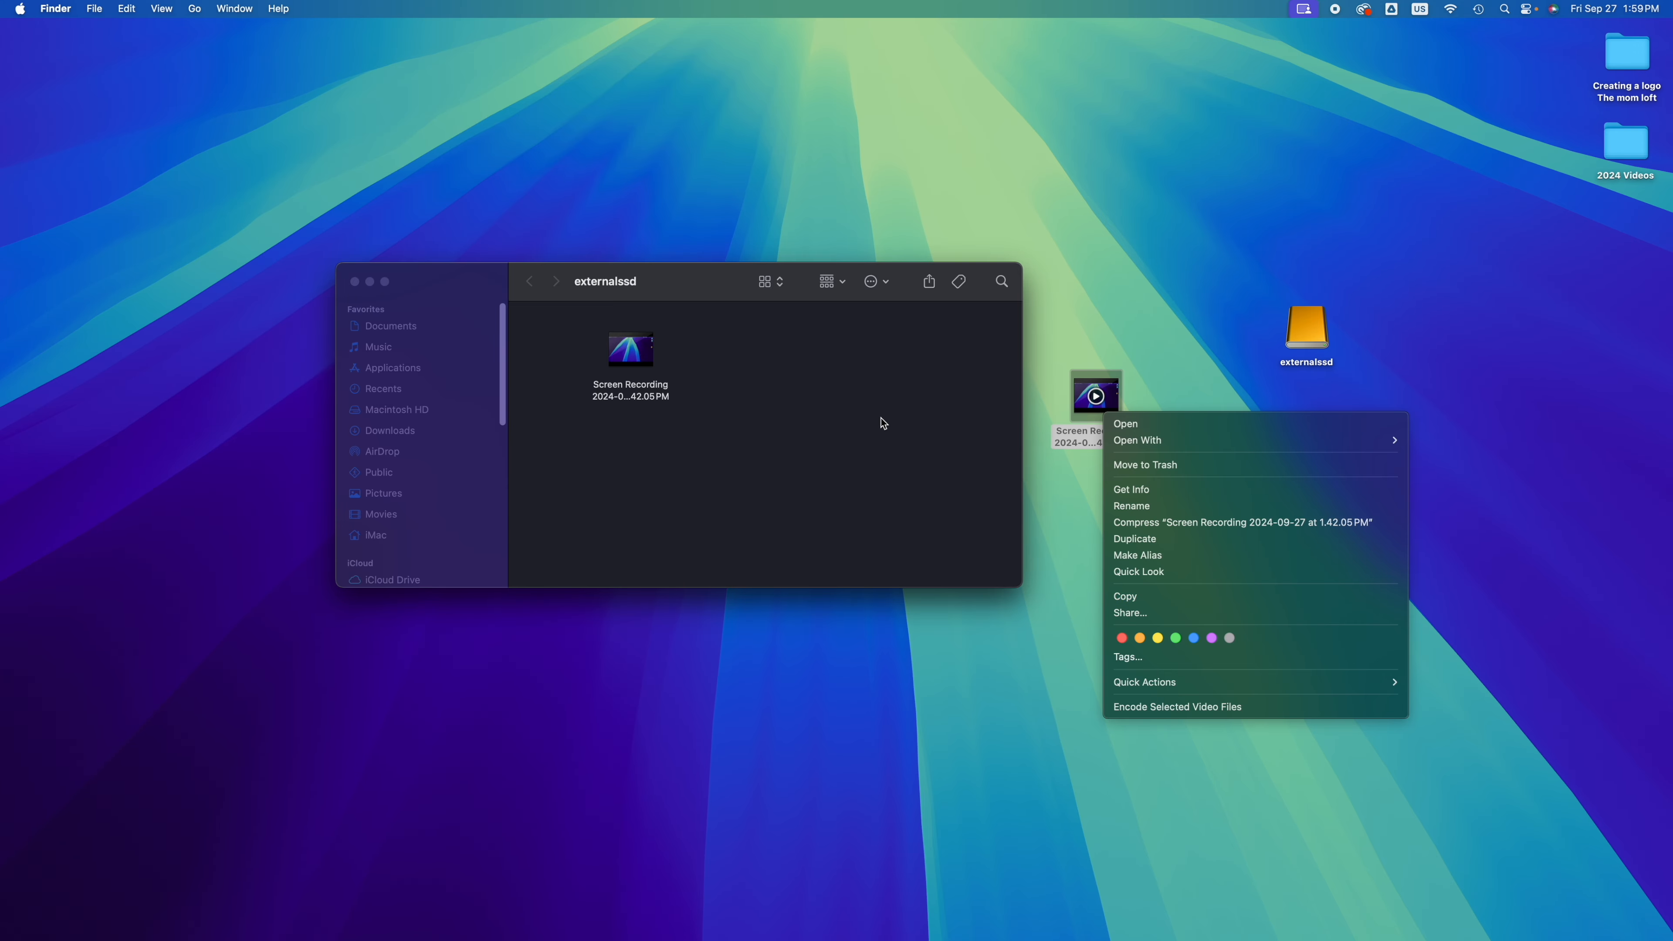
{"action": "left_click", "coordinate": [1127, 596]}
{"action": "left_click", "coordinate": [816, 411]}
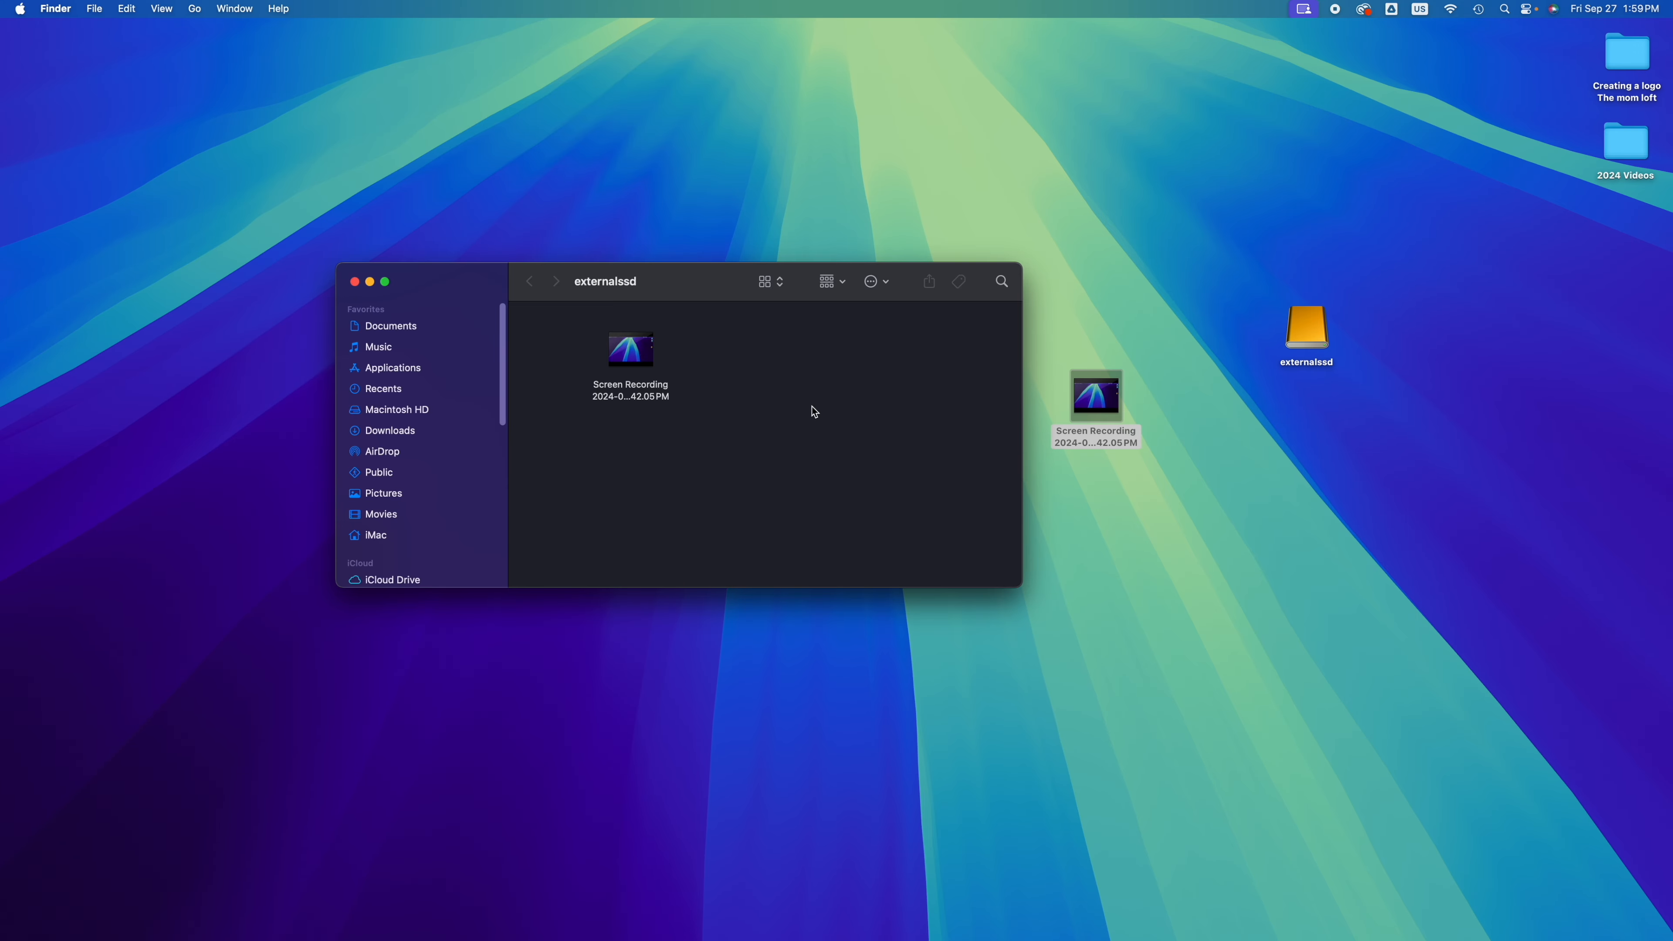
{"action": "right_click", "coordinate": [772, 393]}
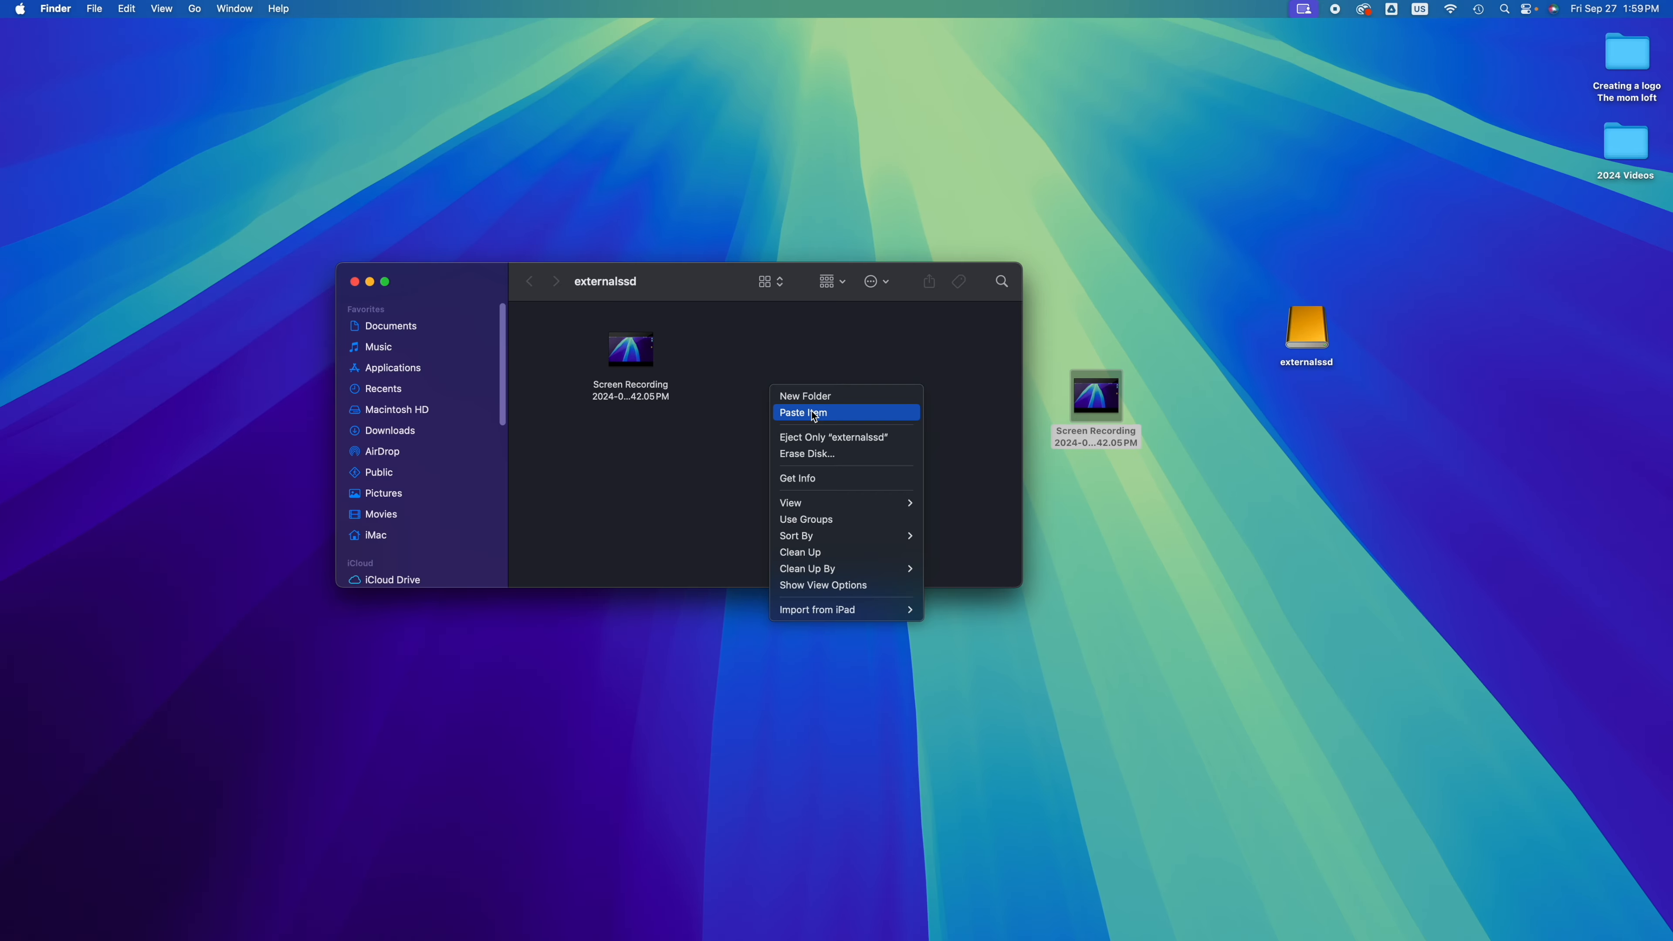
{"action": "left_click", "coordinate": [757, 432]}
{"action": "left_click_drag", "start_coordinate": [699, 186], "coordinate": [864, 338]}
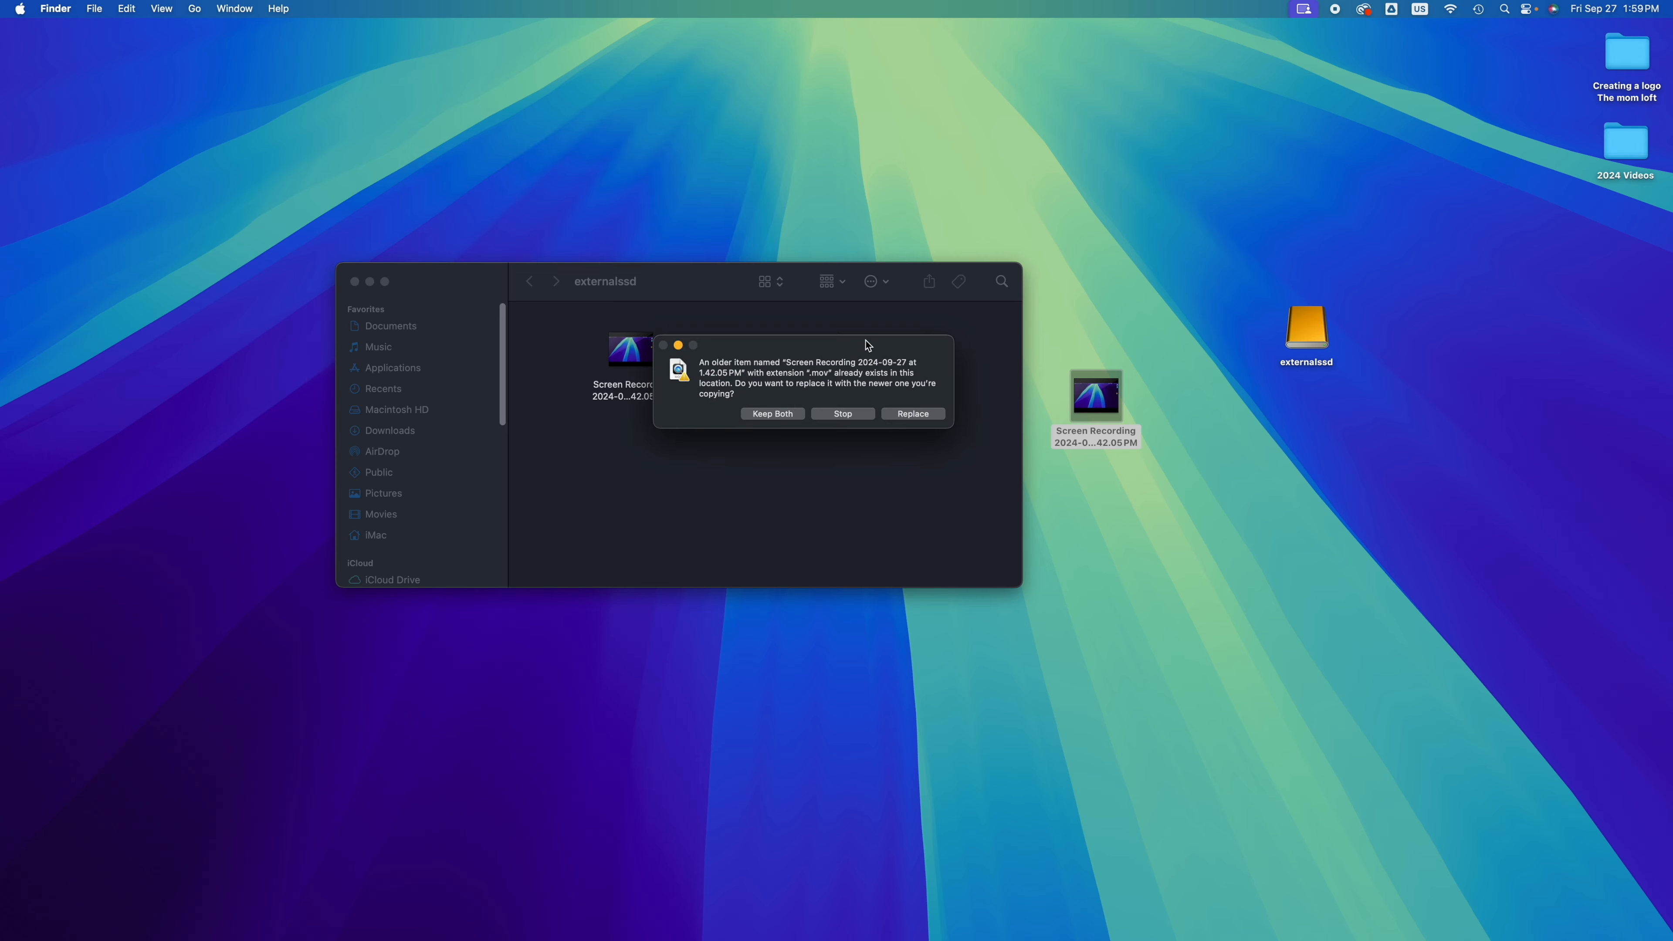
{"action": "left_click", "coordinate": [913, 414]}
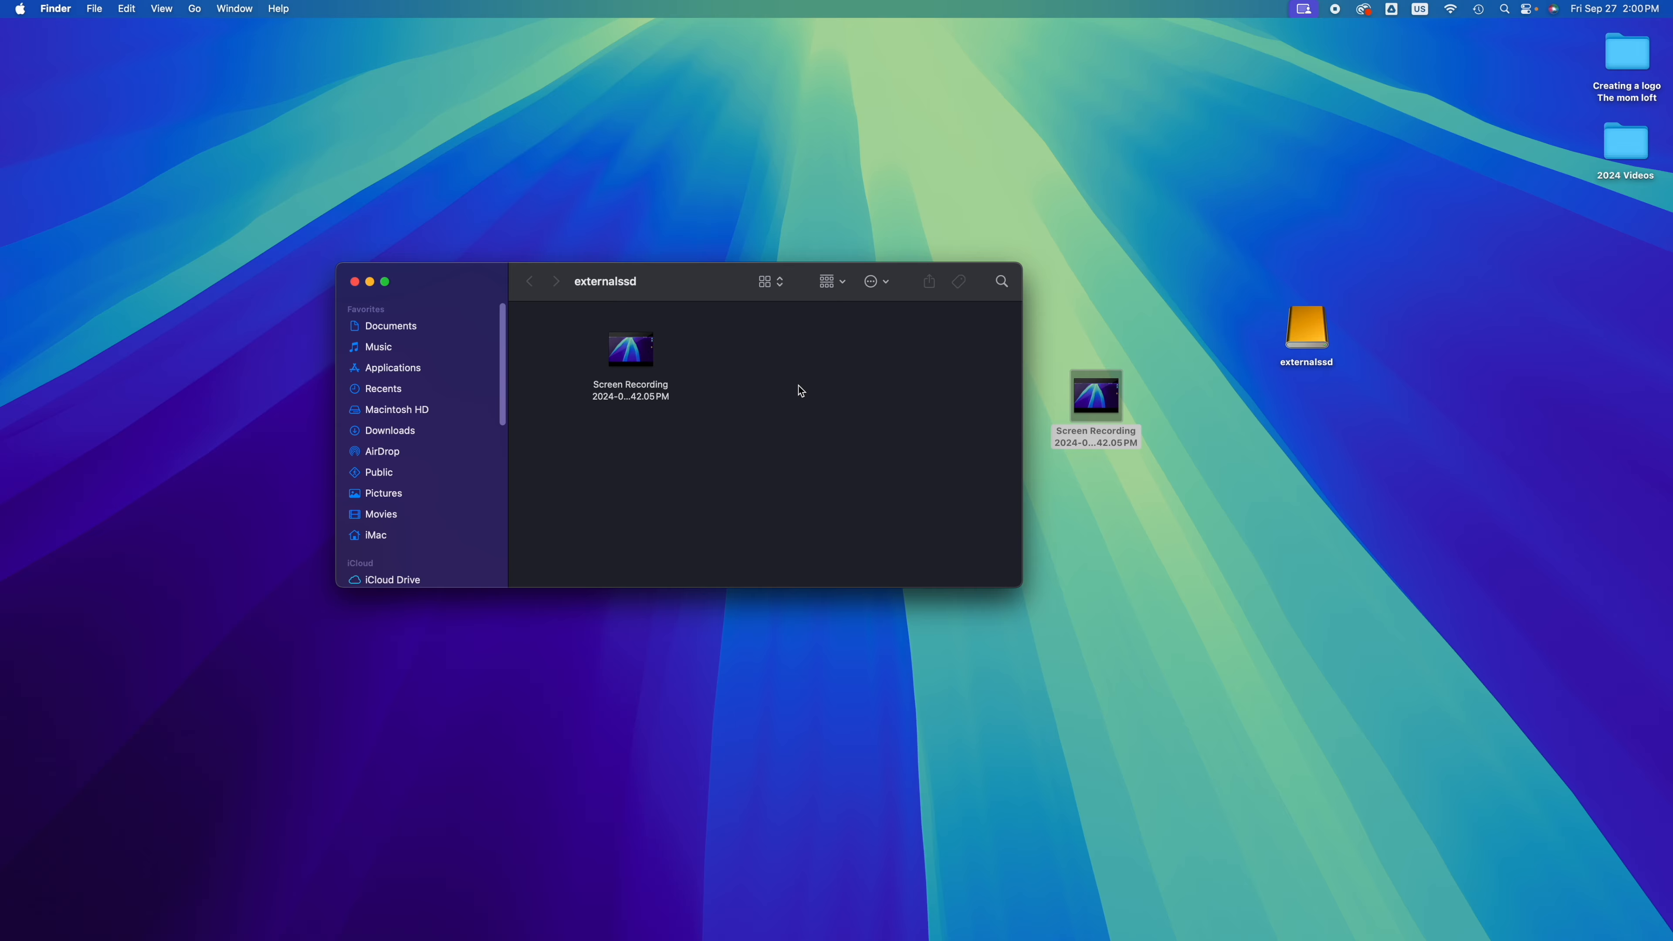
Step: Examine the externalssd drive's info, including its format, capacity and sharing permissions, and close the info window
{"action": "left_click", "coordinate": [1309, 333]}
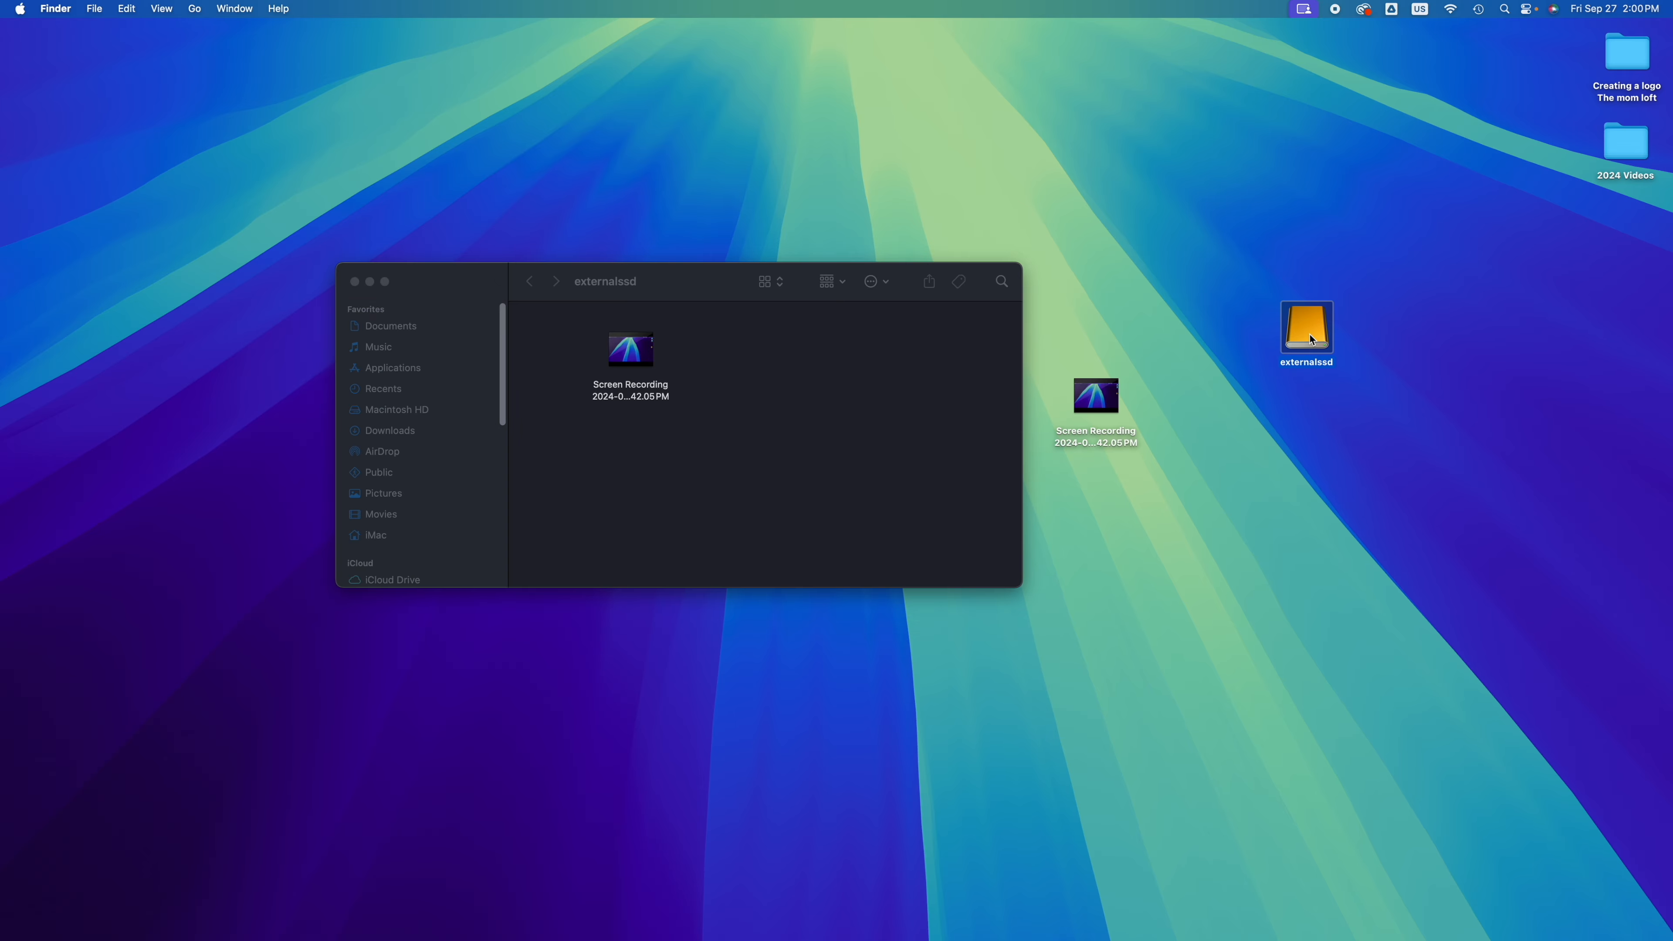
{"action": "right_click", "coordinate": [1309, 333]}
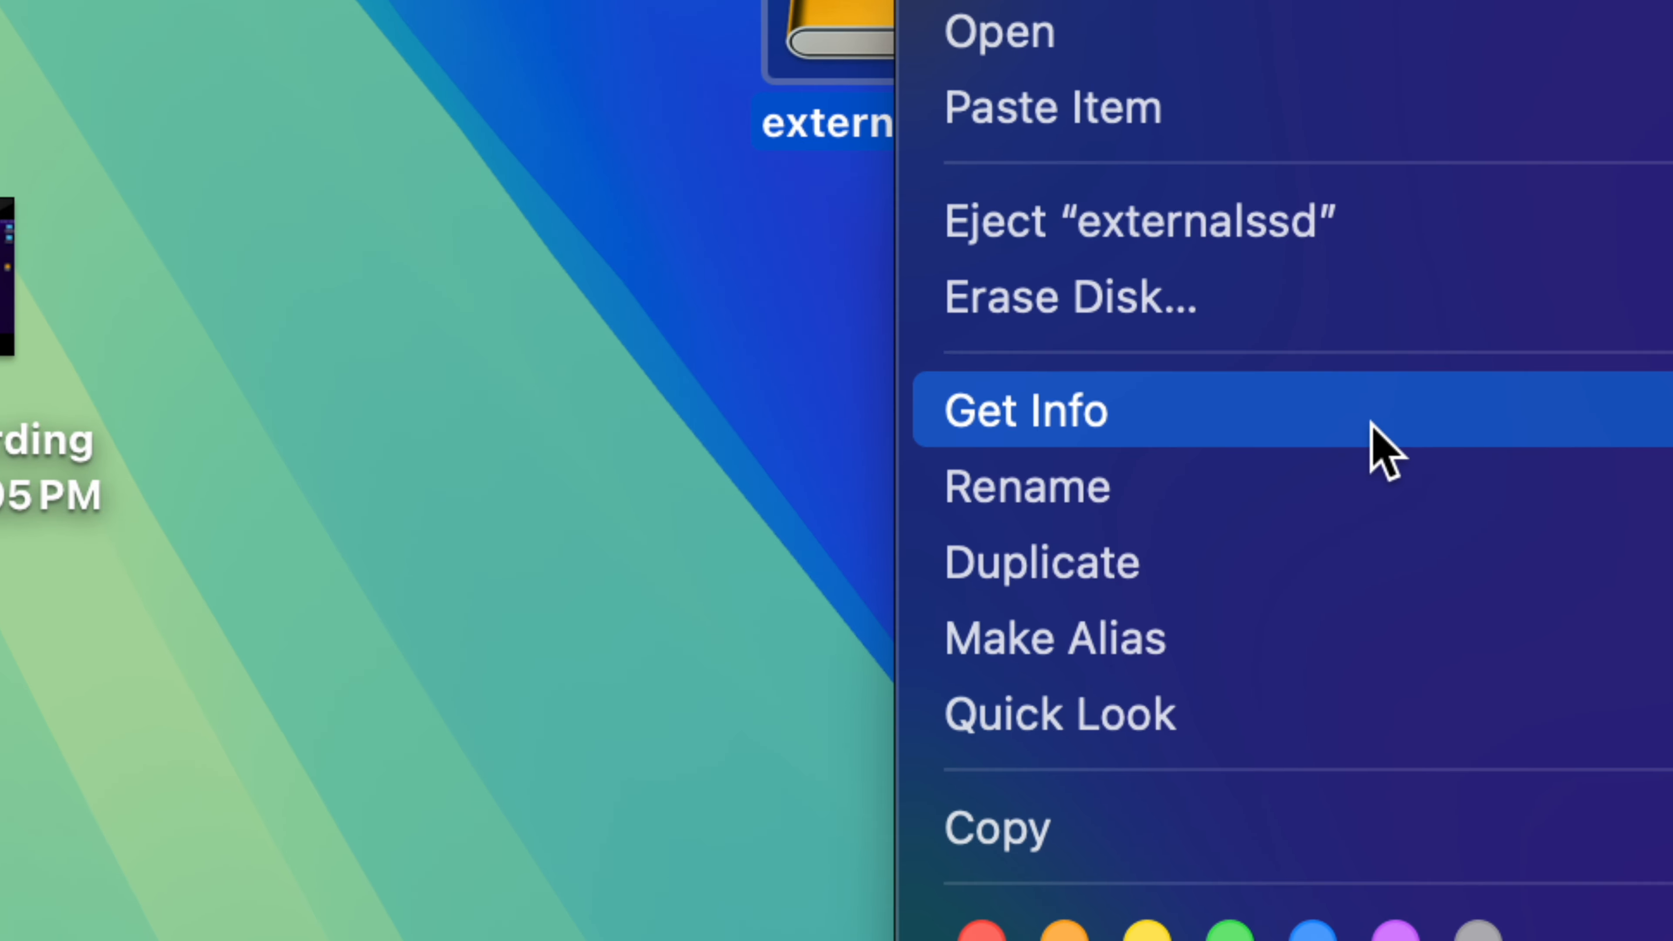
{"action": "left_click", "coordinate": [1315, 425]}
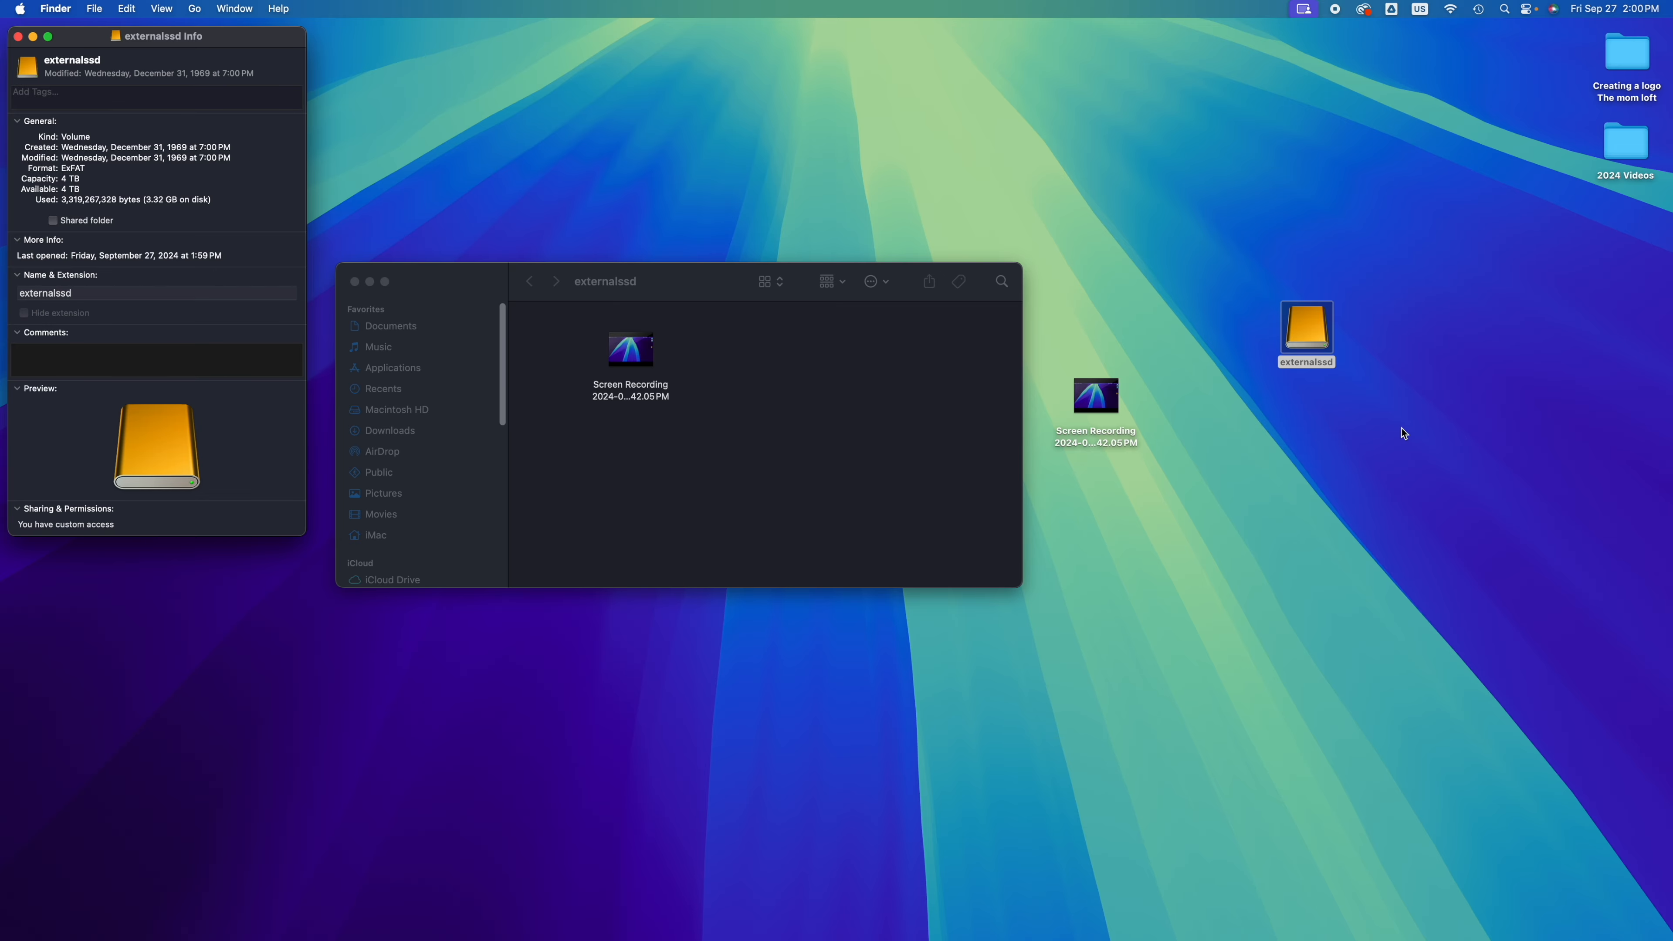
{"action": "left_click_drag", "start_coordinate": [197, 34], "coordinate": [1048, 135]}
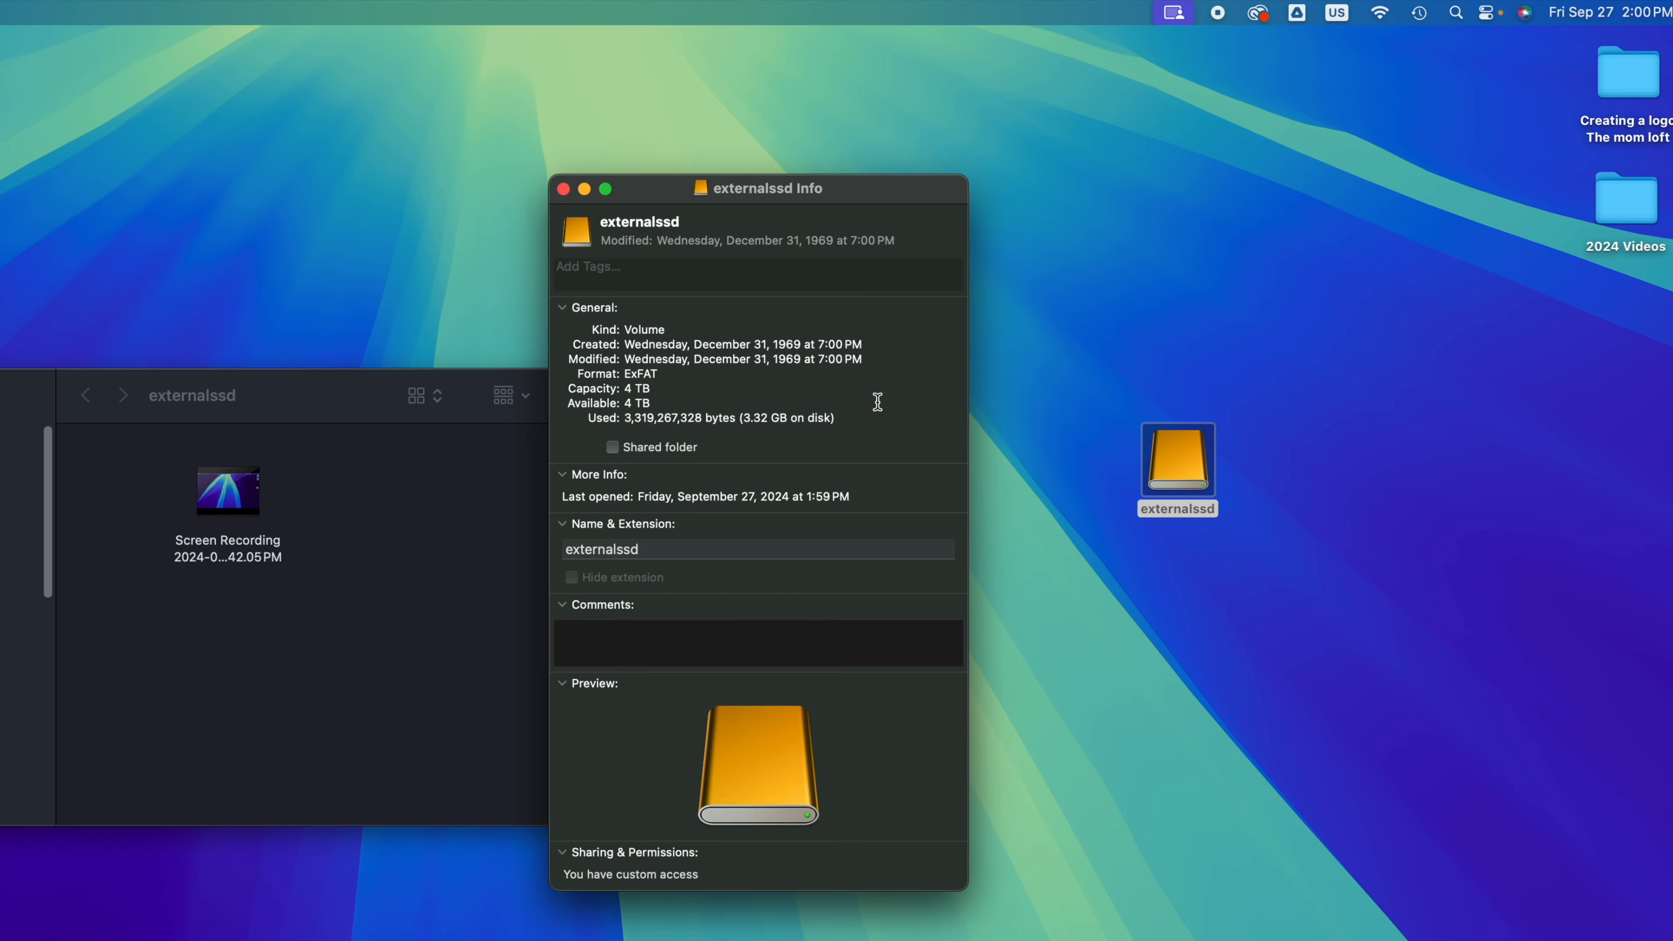
{"action": "left_click", "coordinate": [565, 851]}
{"action": "left_click", "coordinate": [565, 867]}
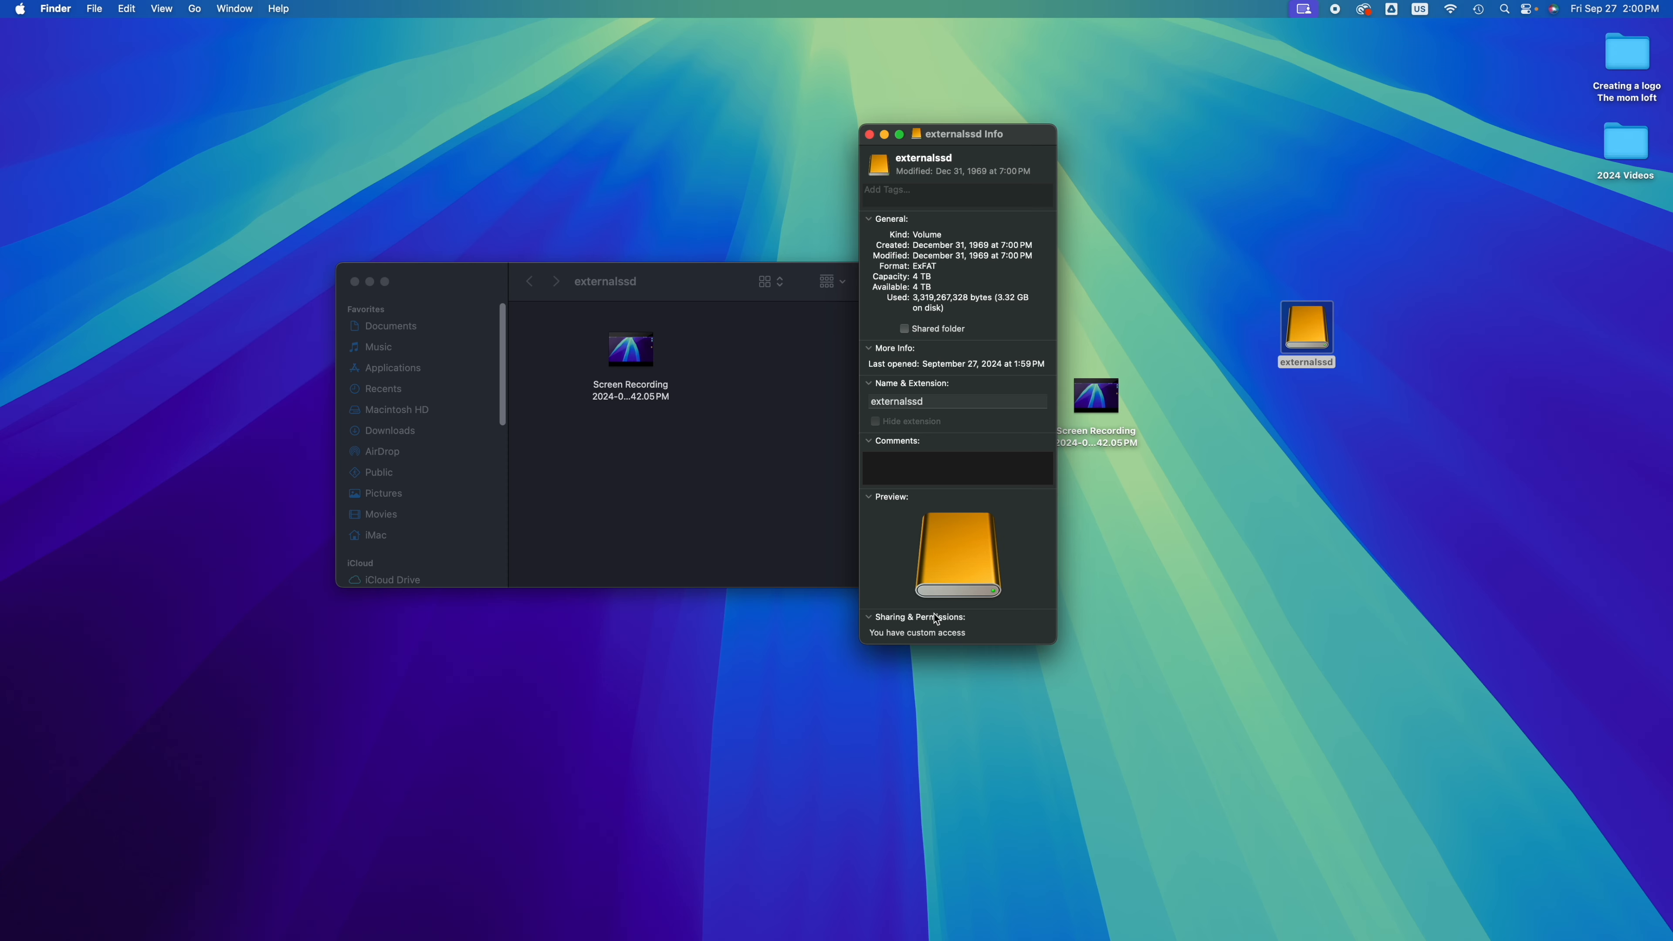
{"action": "left_click", "coordinate": [869, 135]}
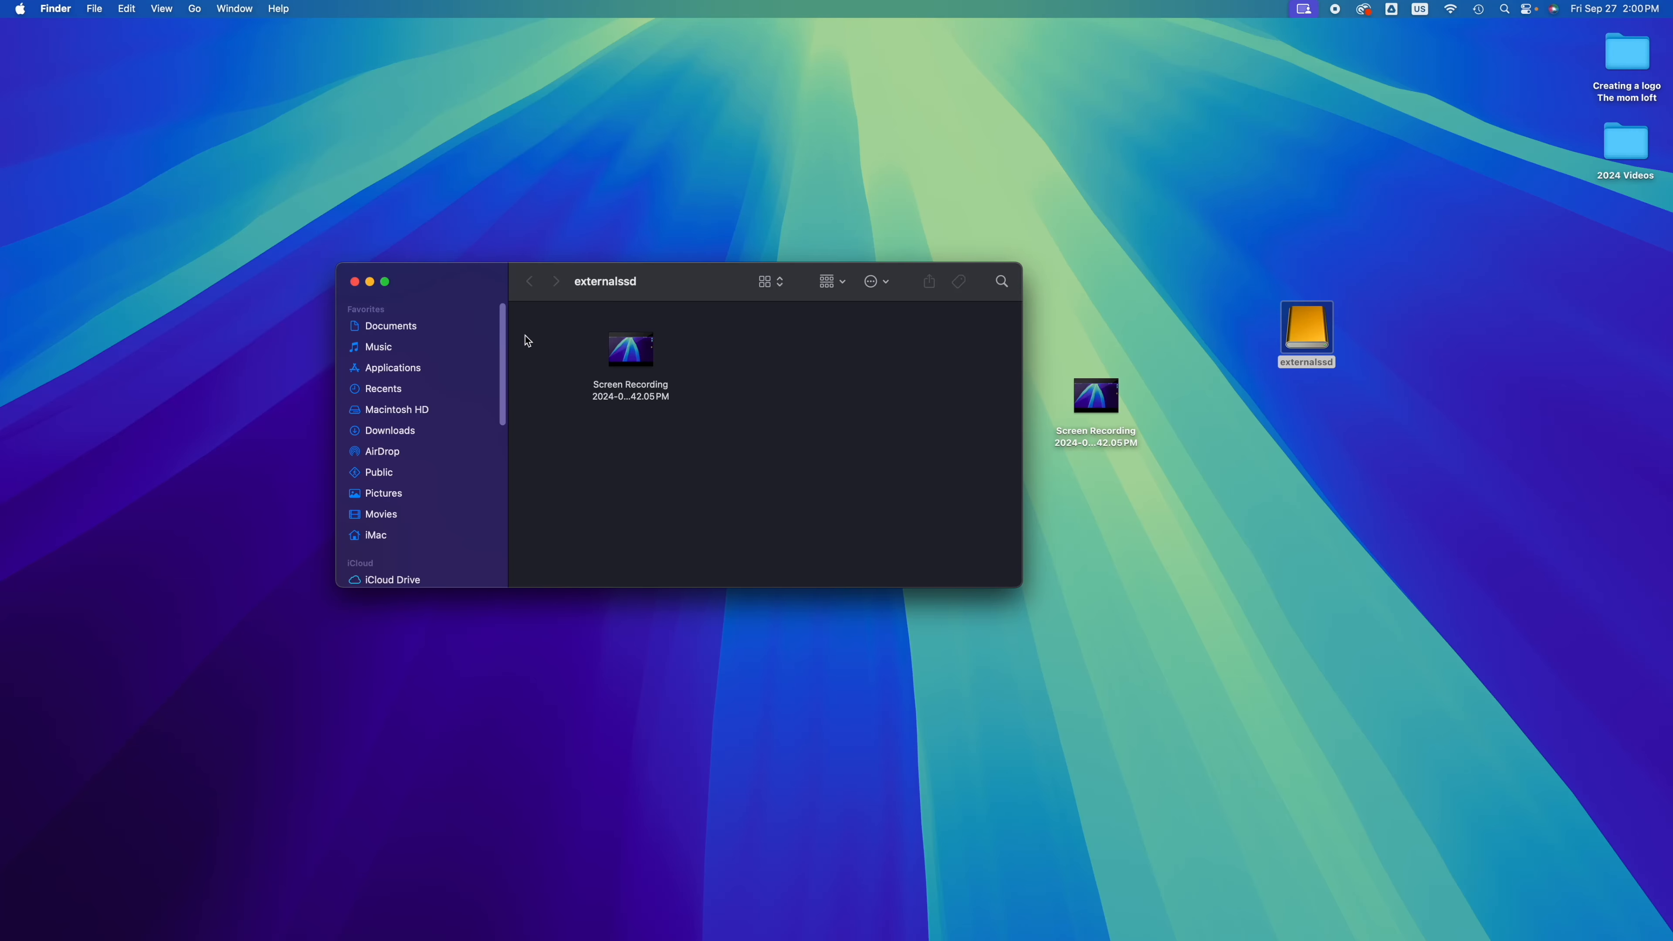
Step: Take the Screen Recording off externalssd, line the drive up with the other desktop icons and close its window
{"action": "left_click_drag", "start_coordinate": [704, 356], "coordinate": [1564, 282]}
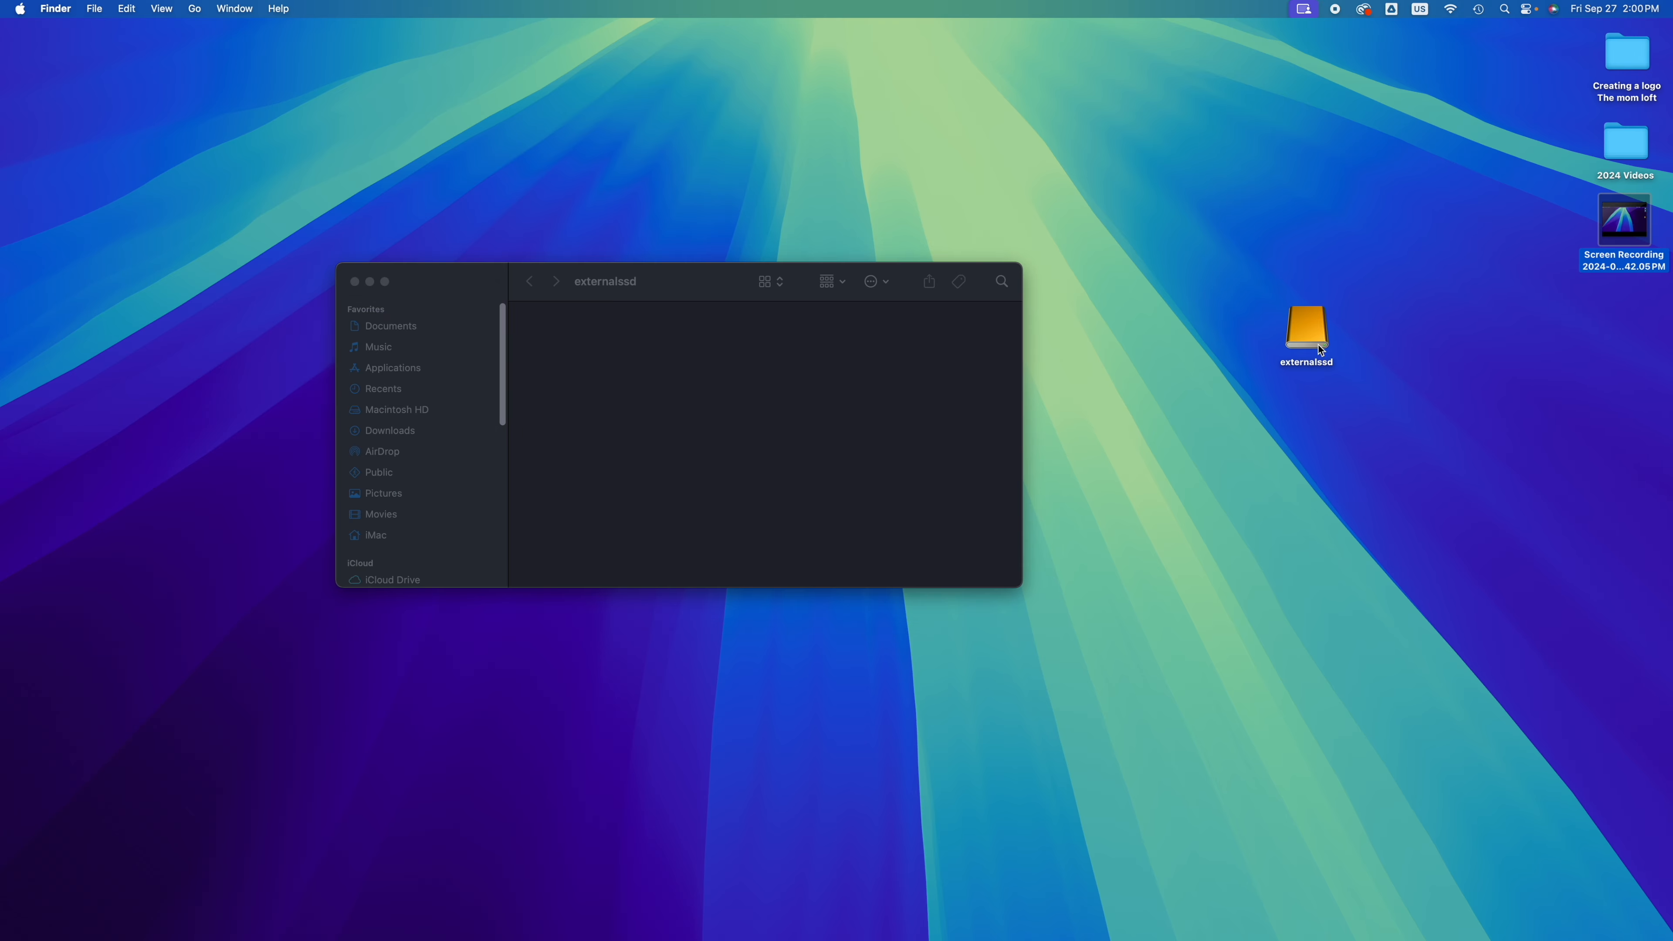
{"action": "left_click_drag", "start_coordinate": [1320, 350], "coordinate": [1666, 405]}
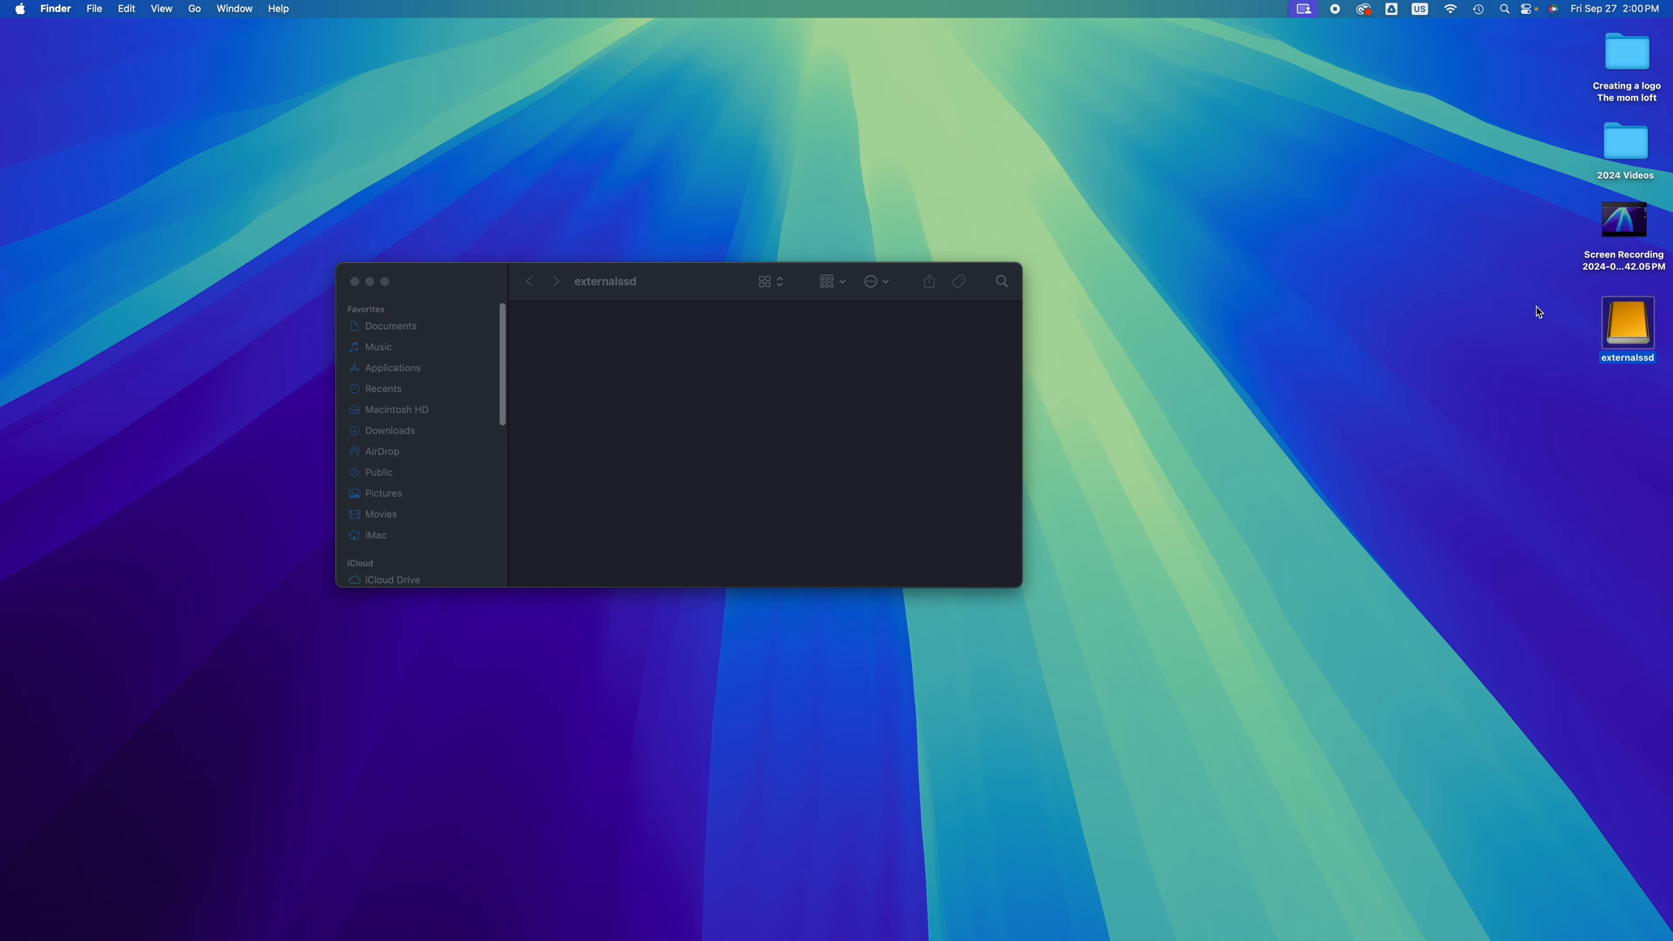
{"action": "left_click", "coordinate": [354, 281]}
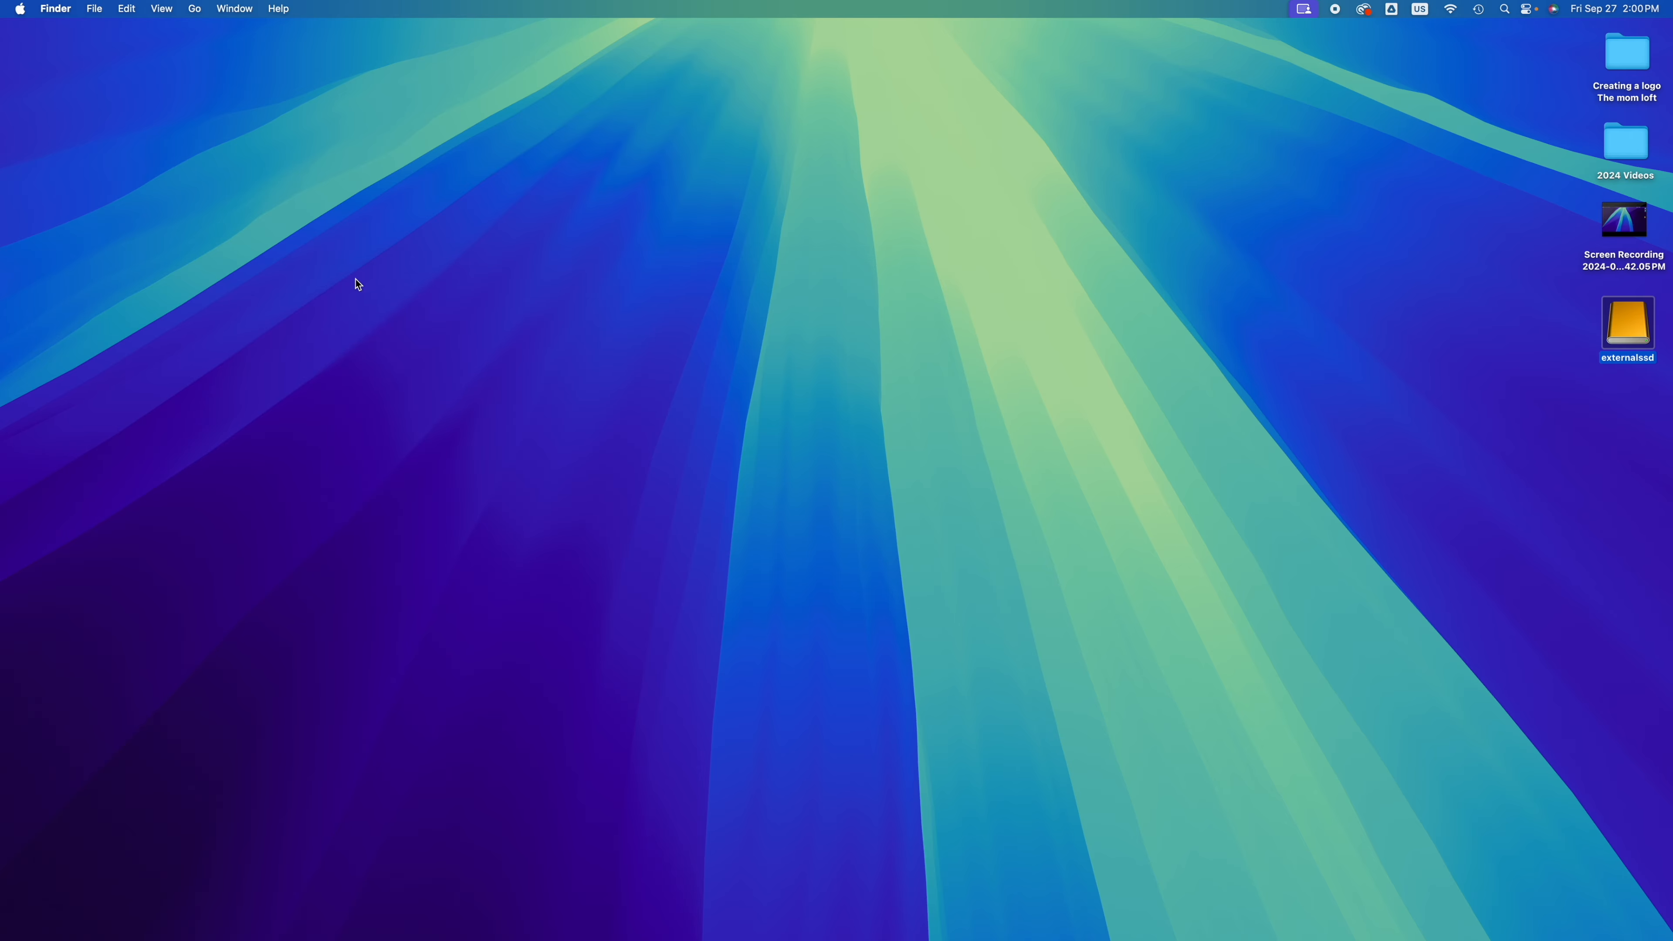
Step: Reopen Disk Utility through a Spotlight search and select the external Samsung PSSD T5 EVO Media disk
{"action": "mouse_move", "coordinate": [600, 937]}
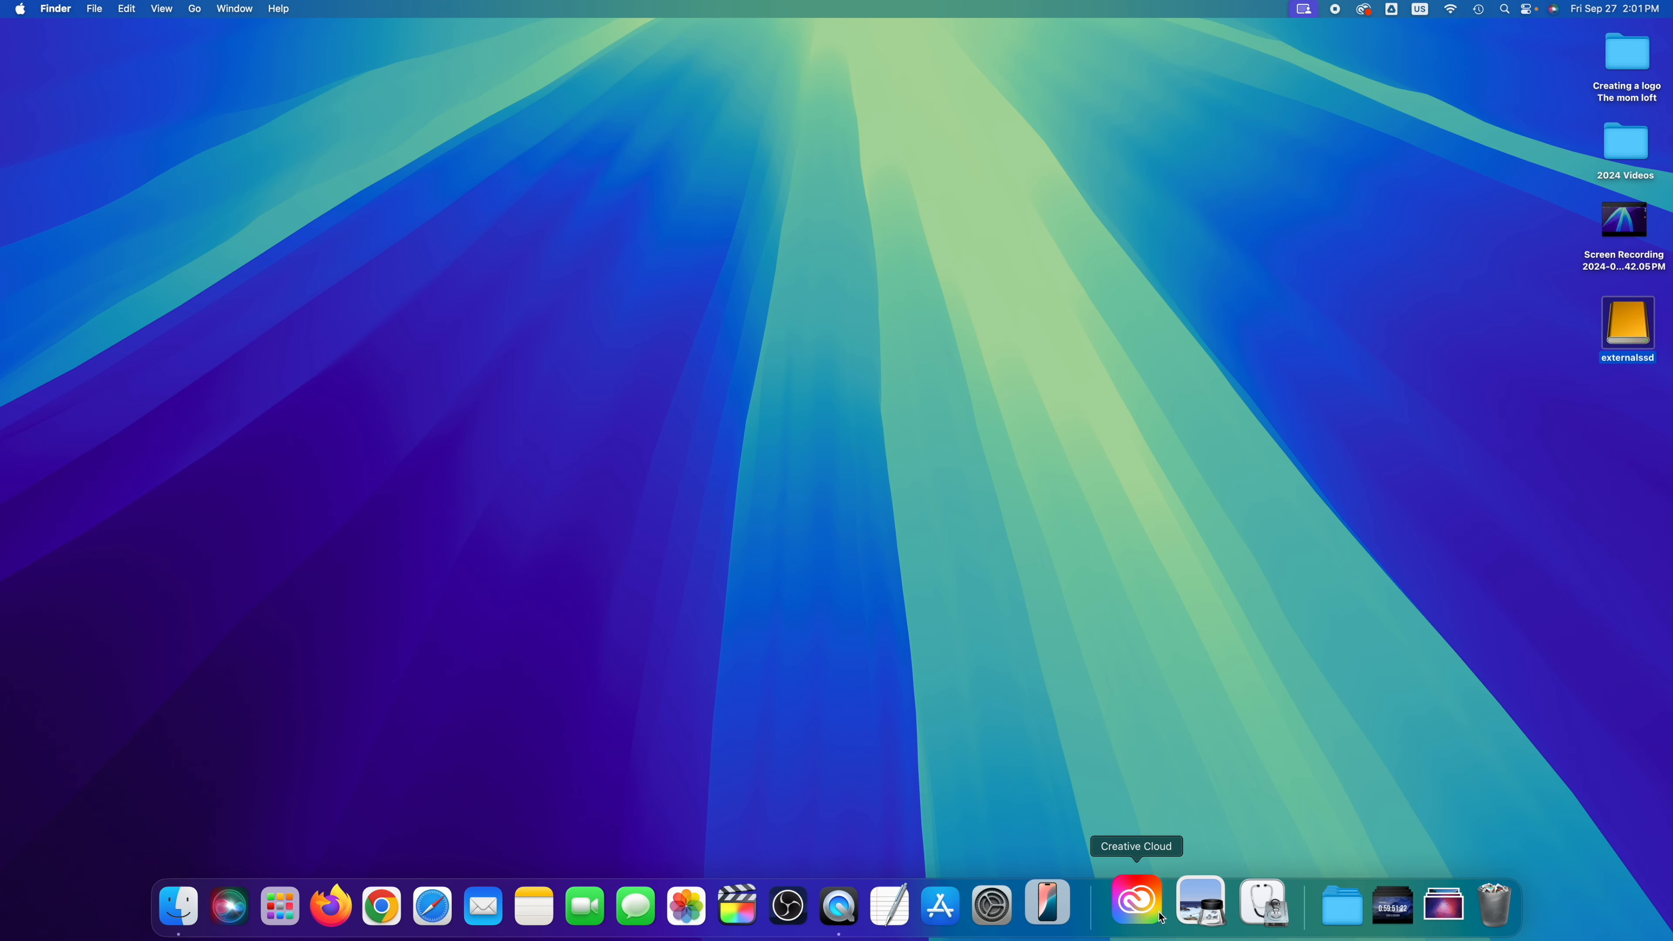
{"action": "left_click", "coordinate": [1509, 10]}
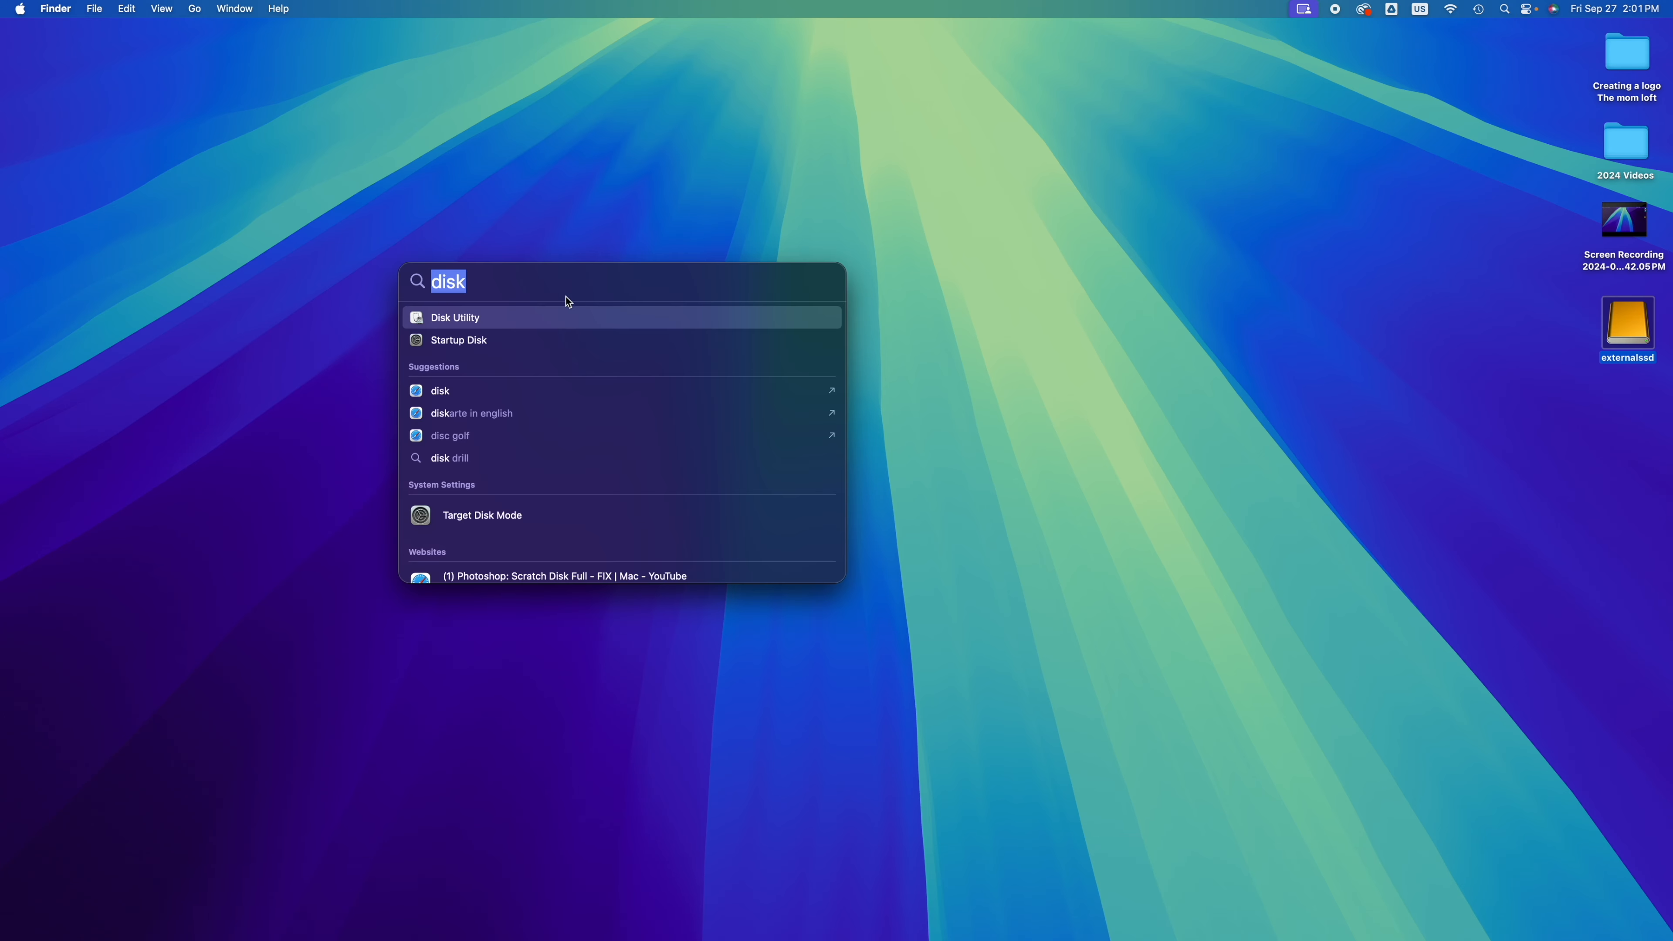
{"action": "left_click", "coordinate": [494, 320]}
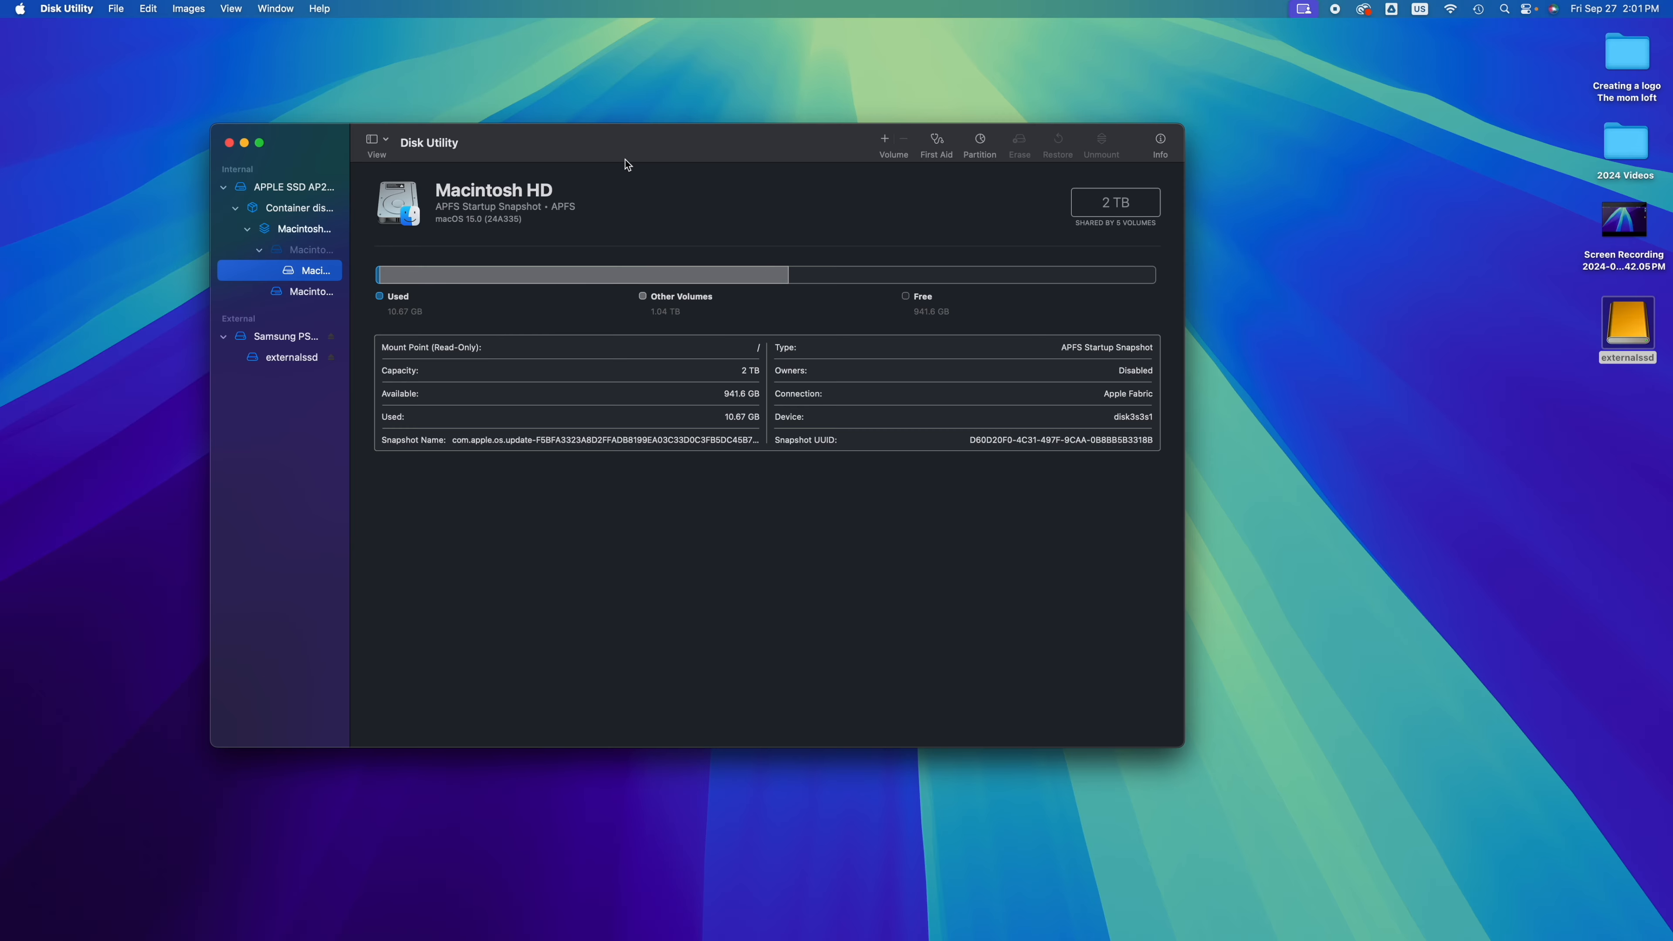
{"action": "left_click_drag", "start_coordinate": [614, 148], "coordinate": [790, 152]}
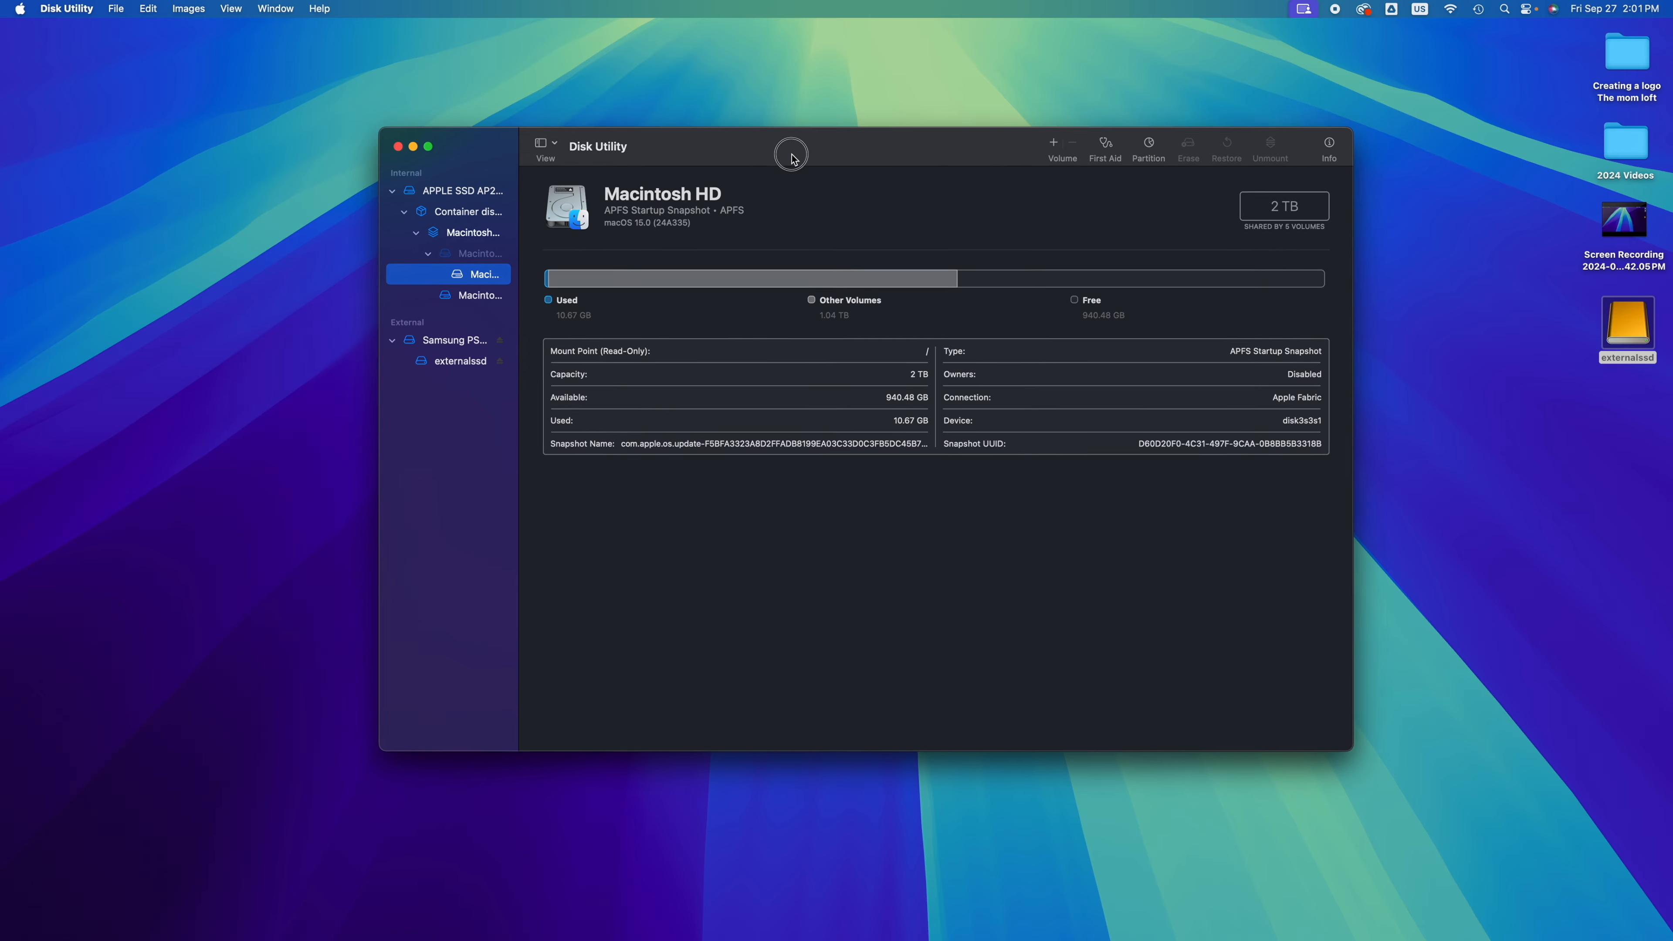
{"action": "left_click", "coordinate": [401, 193]}
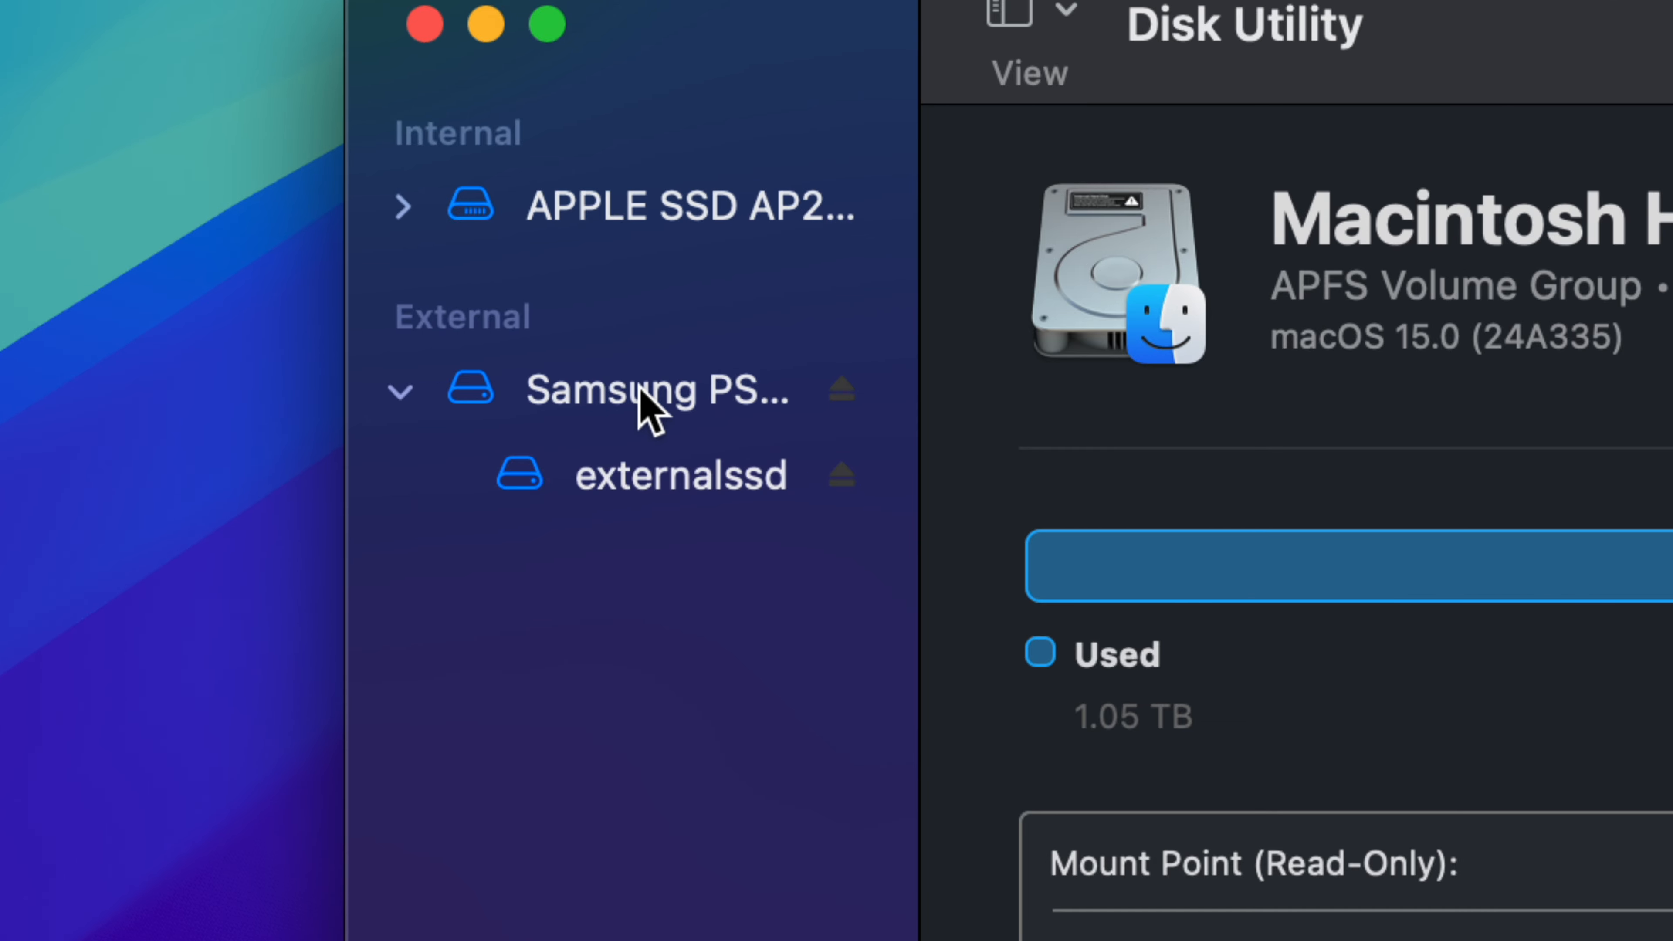
{"action": "left_click", "coordinate": [597, 390]}
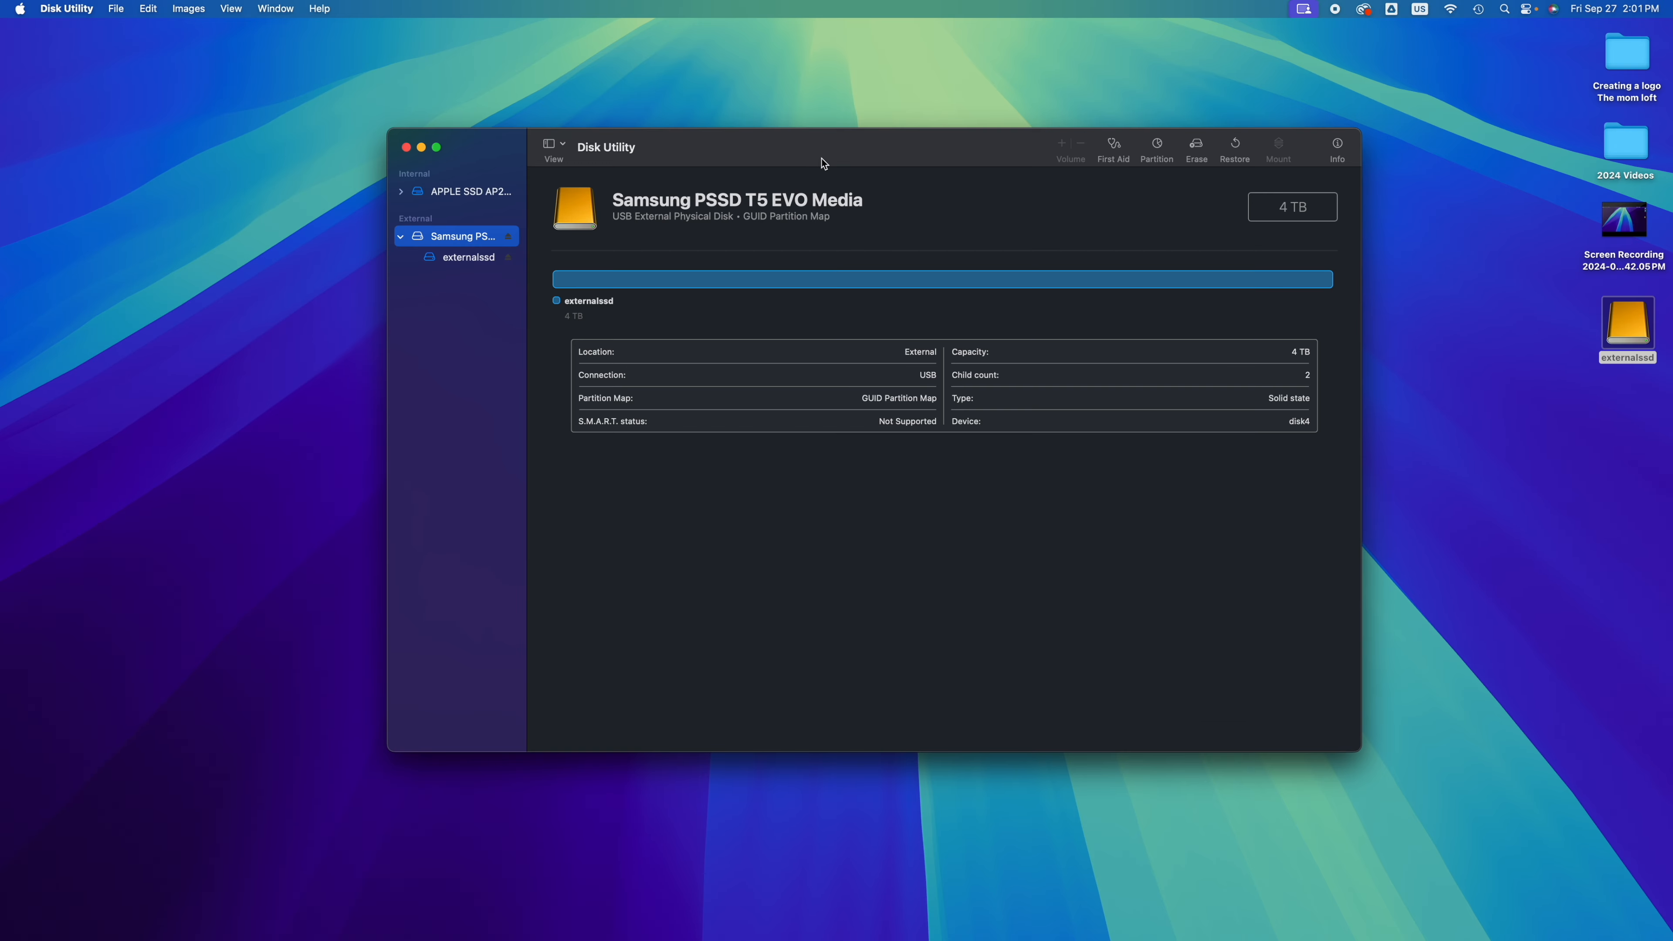
{"action": "left_click_drag", "start_coordinate": [816, 151], "coordinate": [814, 208]}
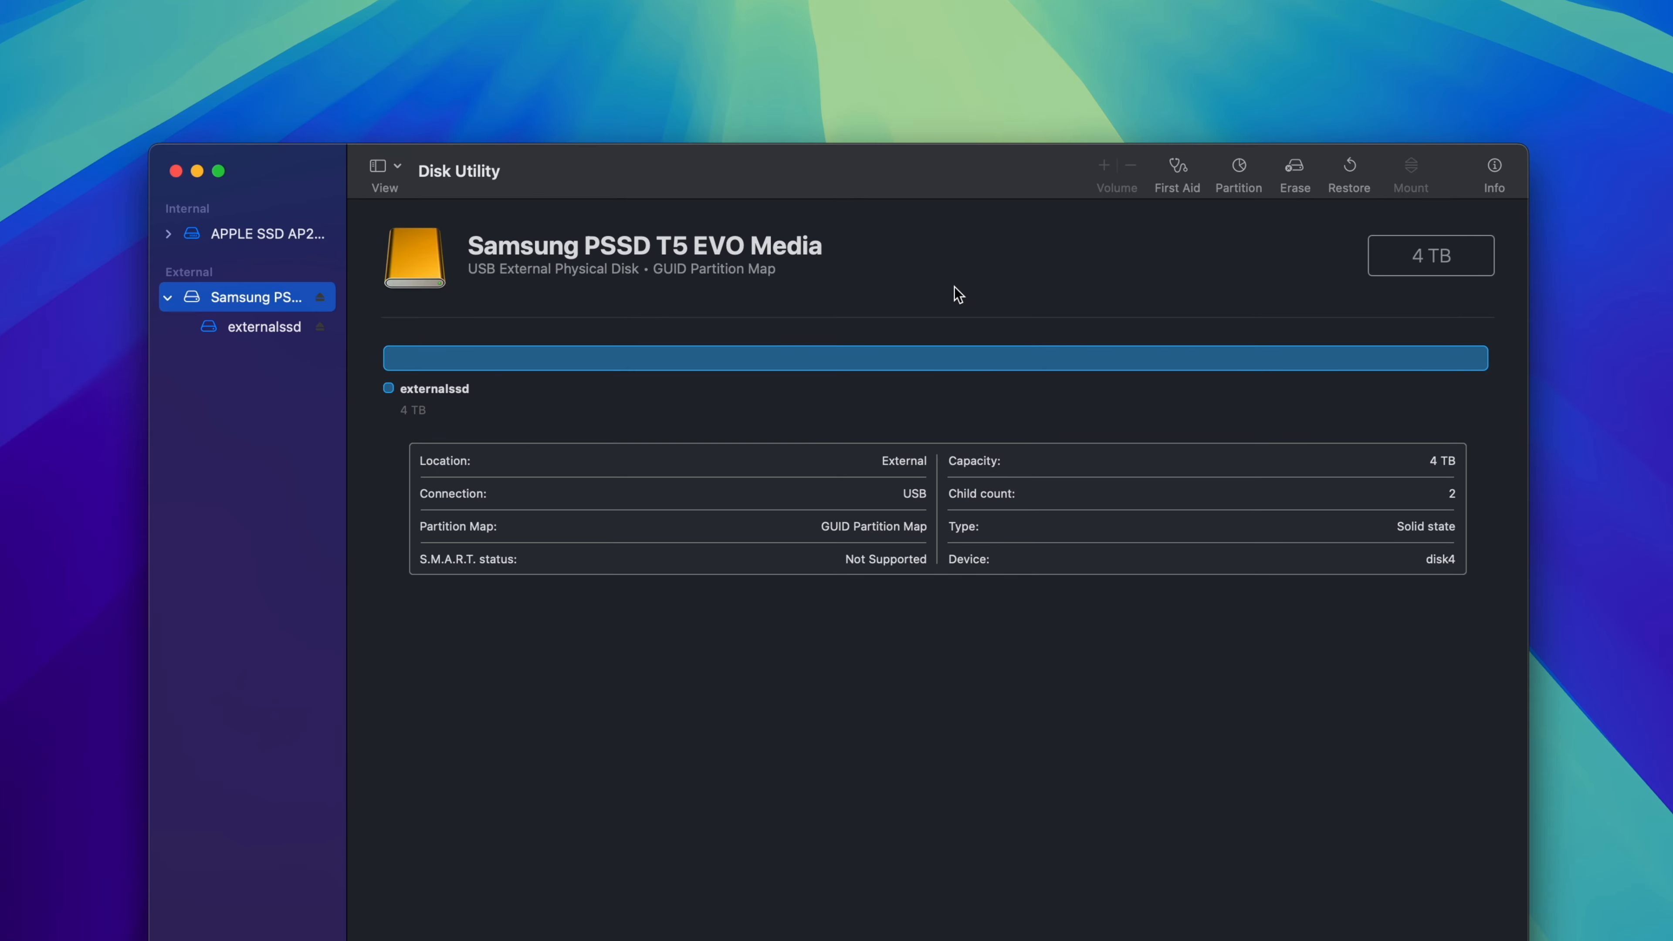
Step: Erase the Samsung PSSD T5 EVO Media as APFS with the name ssd and the GUID Partition Map scheme
{"action": "left_click", "coordinate": [1291, 174]}
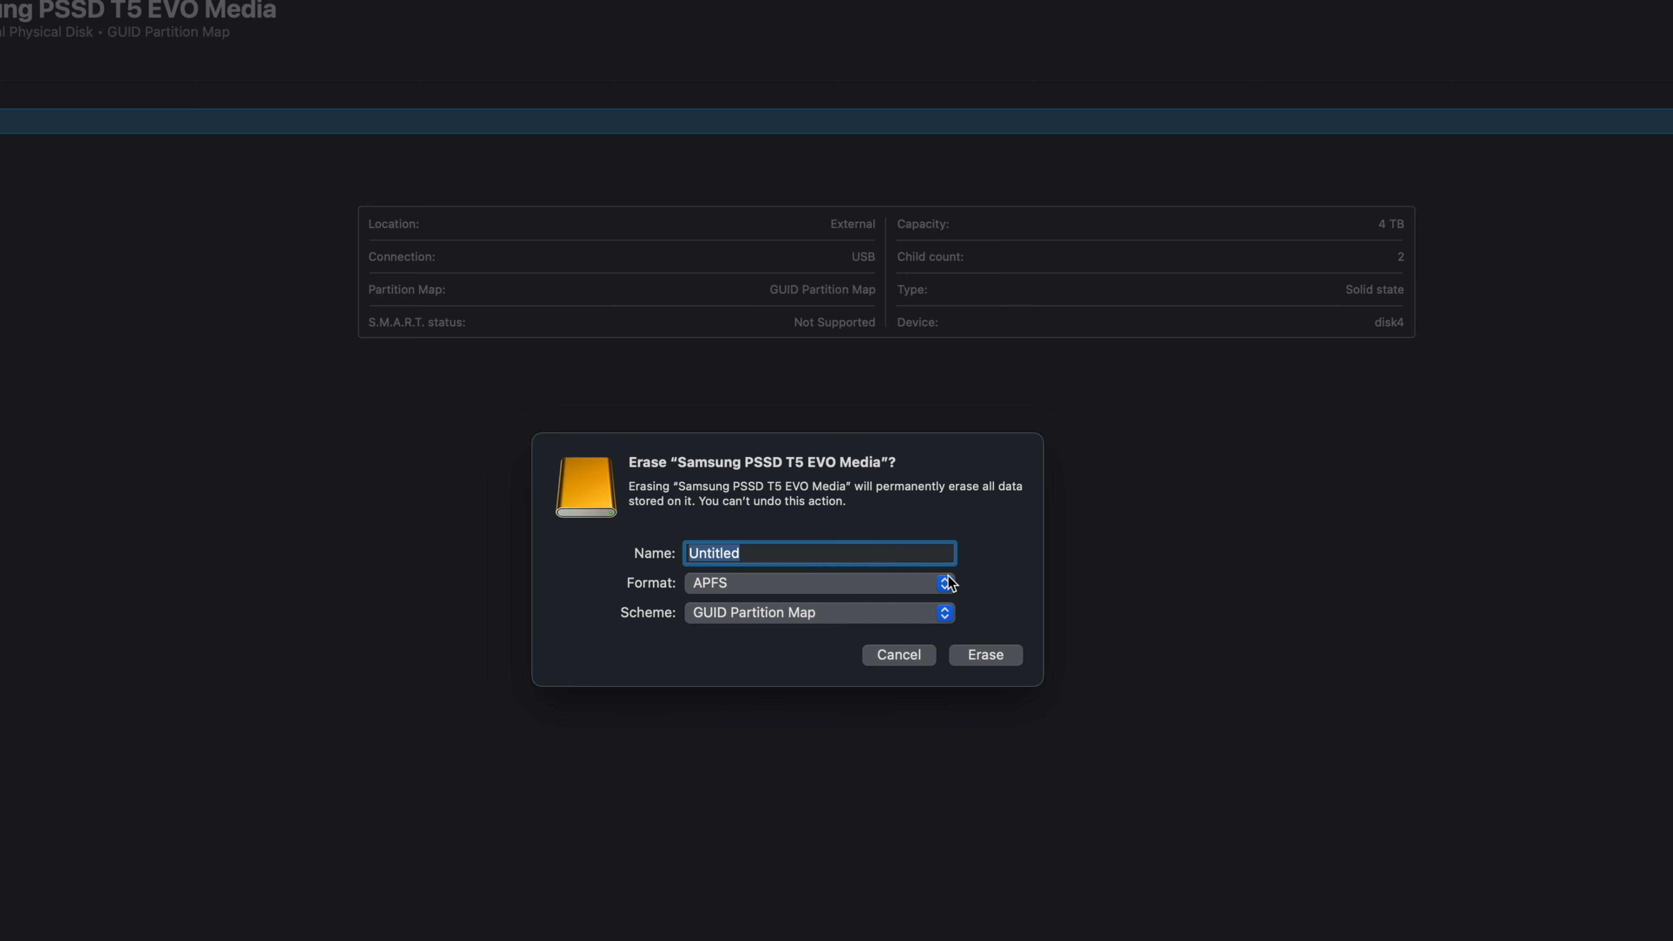
{"action": "left_click", "coordinate": [948, 576]}
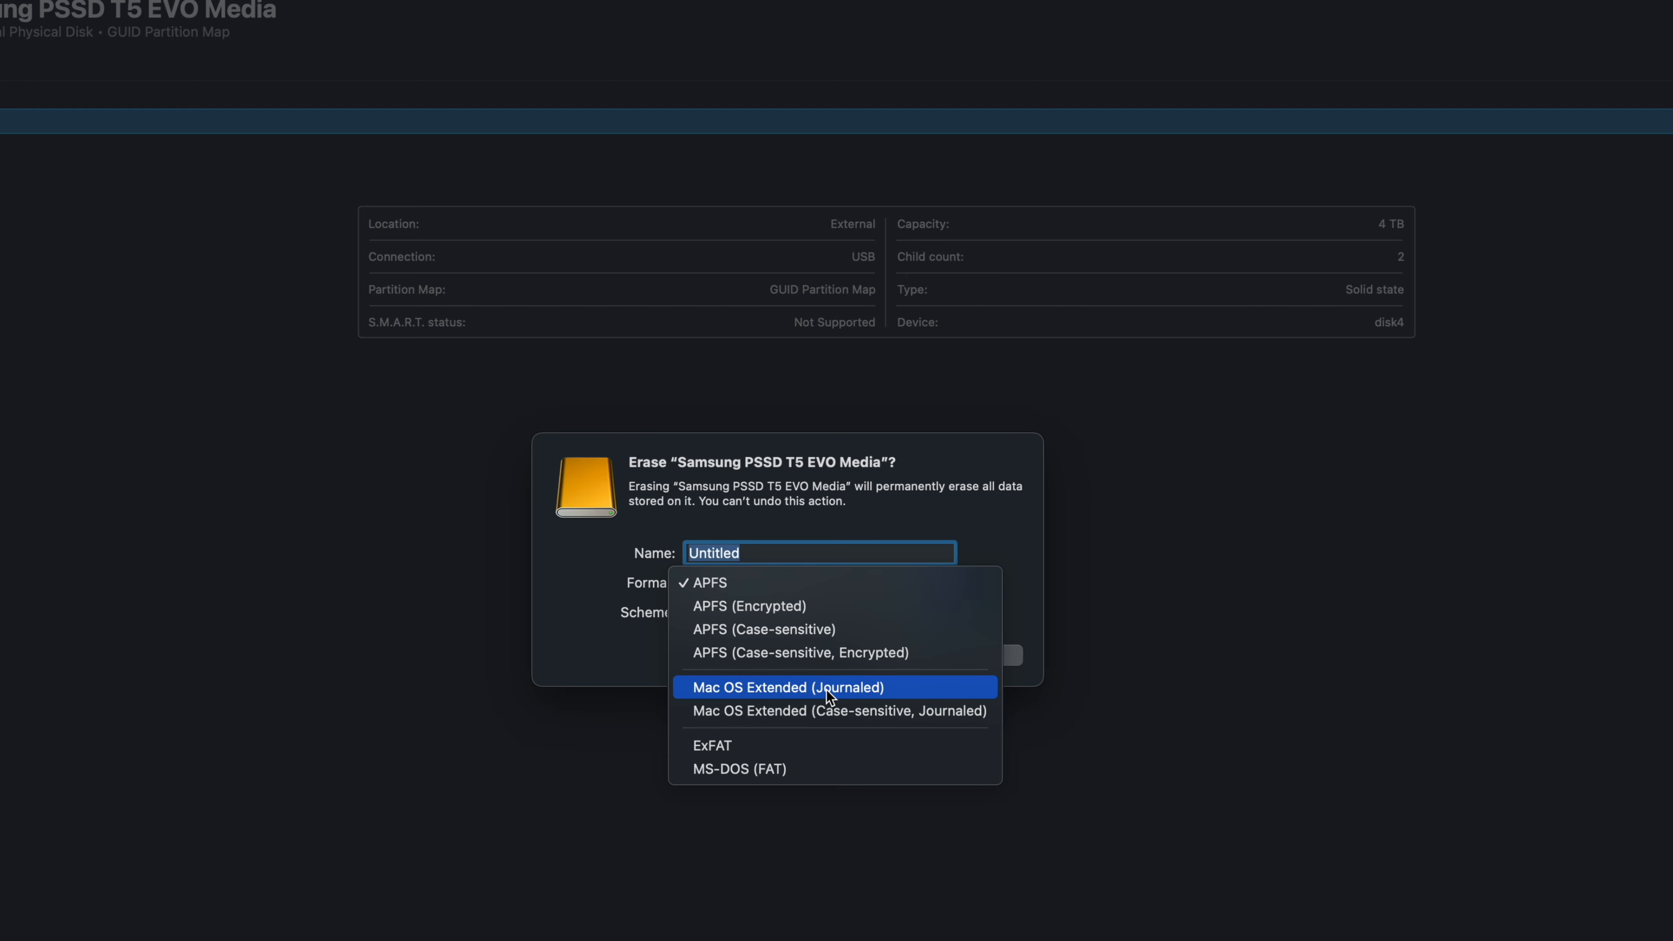
{"action": "left_click", "coordinate": [750, 585]}
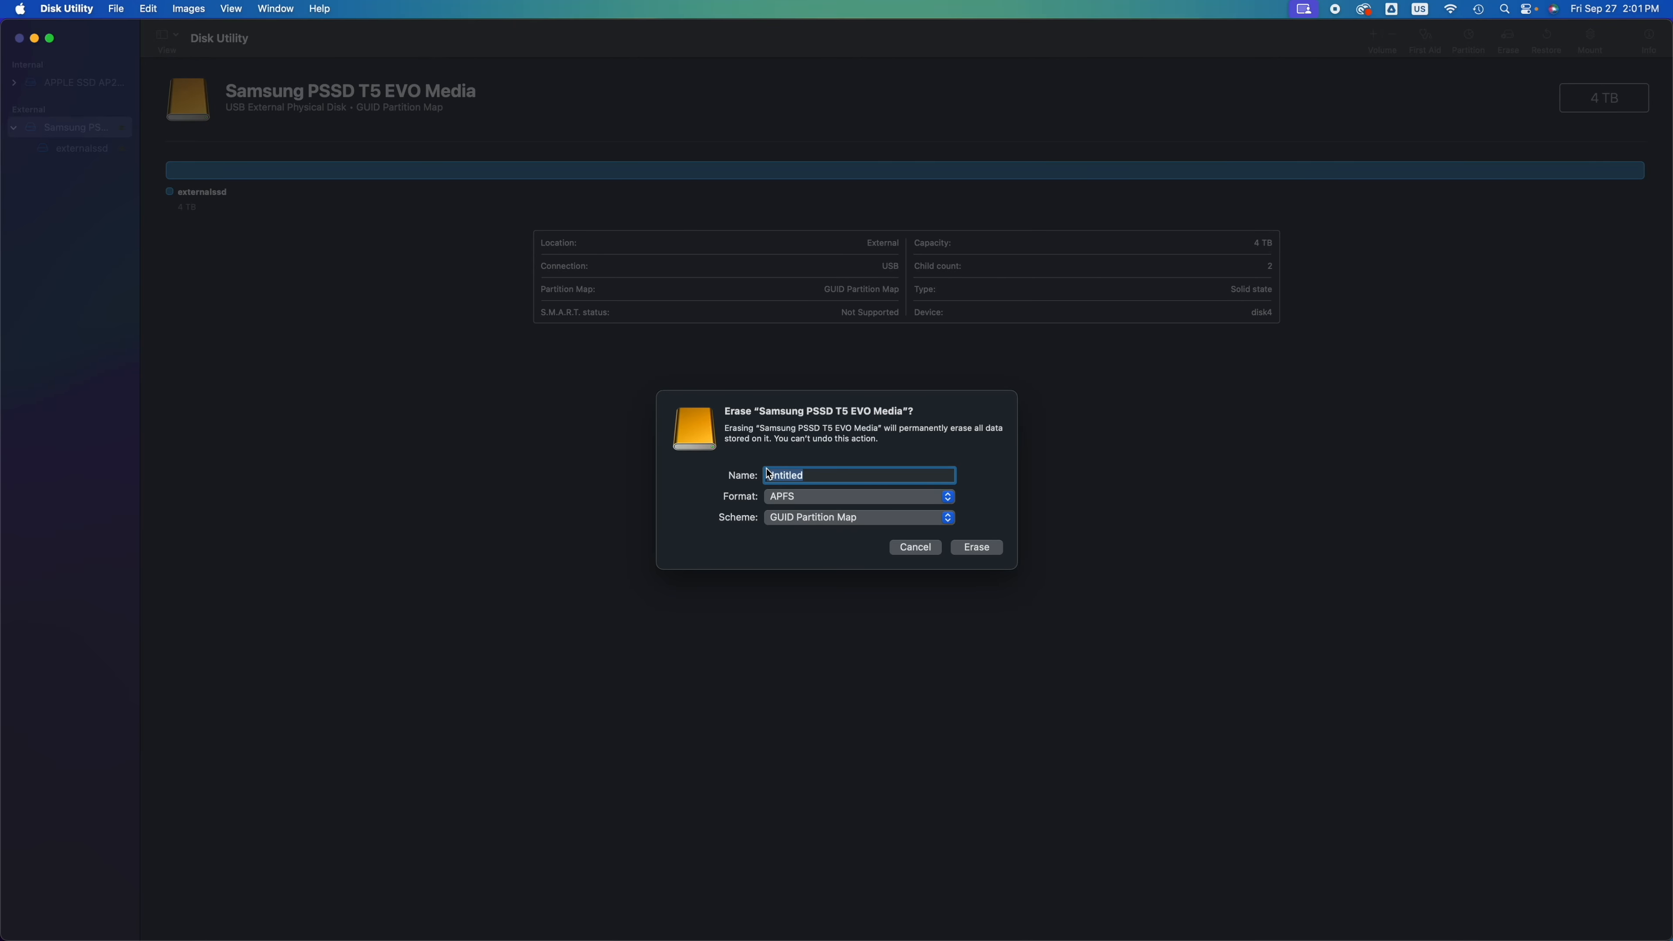
{"action": "type", "text": "ssd"}
{"action": "left_click", "coordinate": [978, 547]}
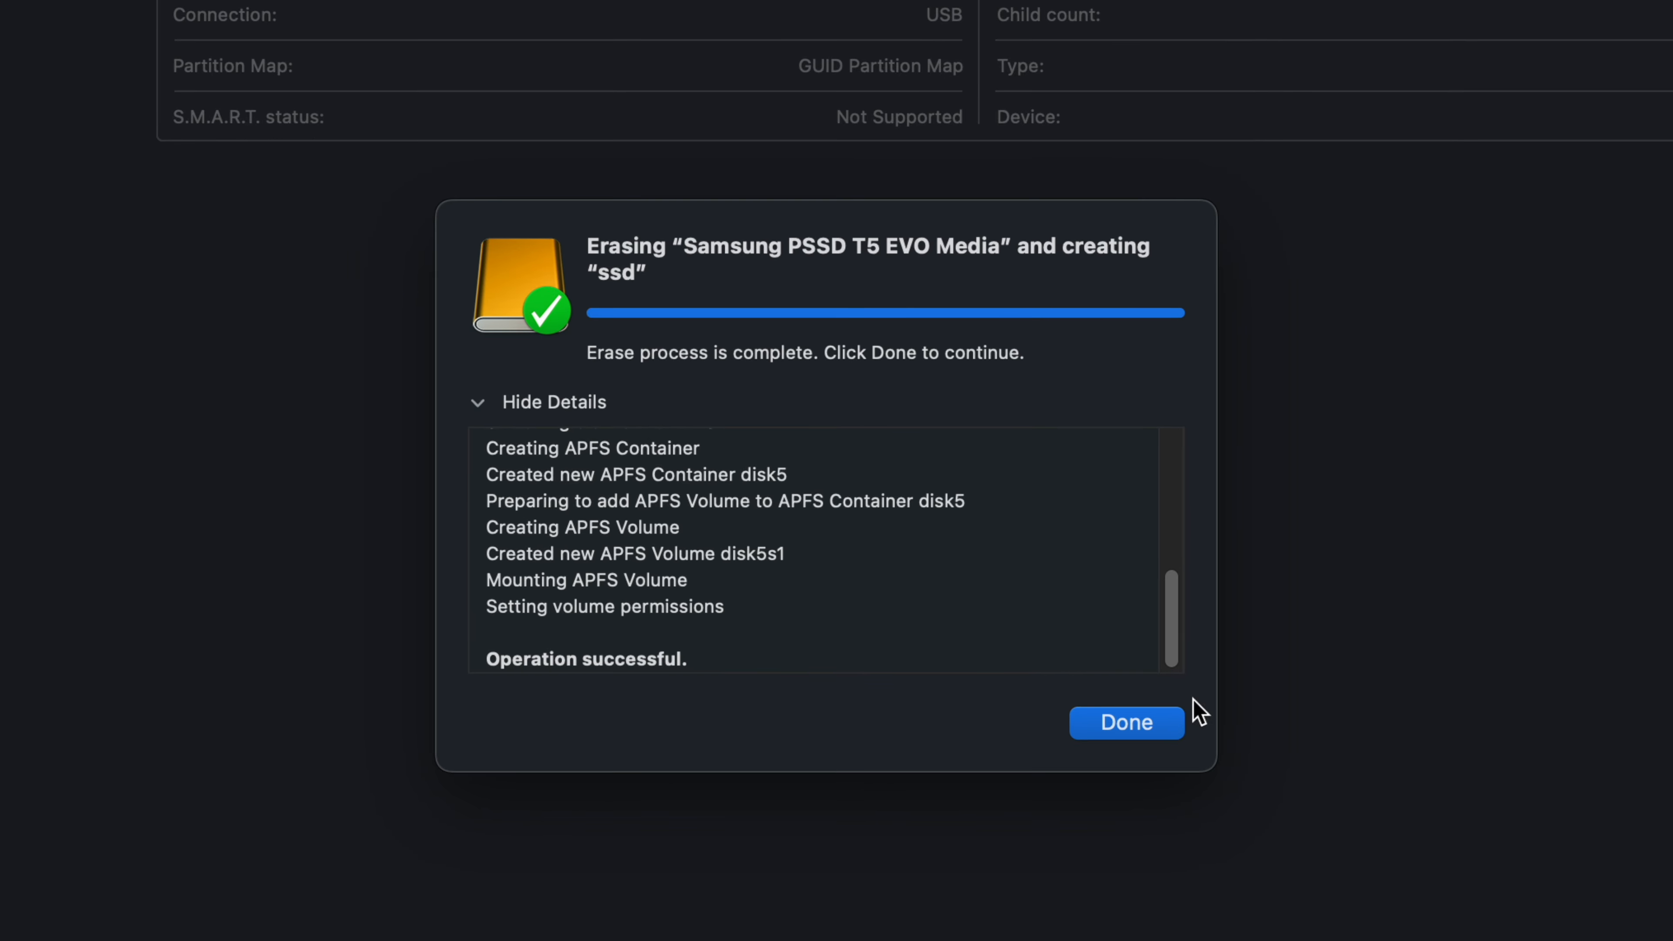
{"action": "left_click", "coordinate": [1134, 727]}
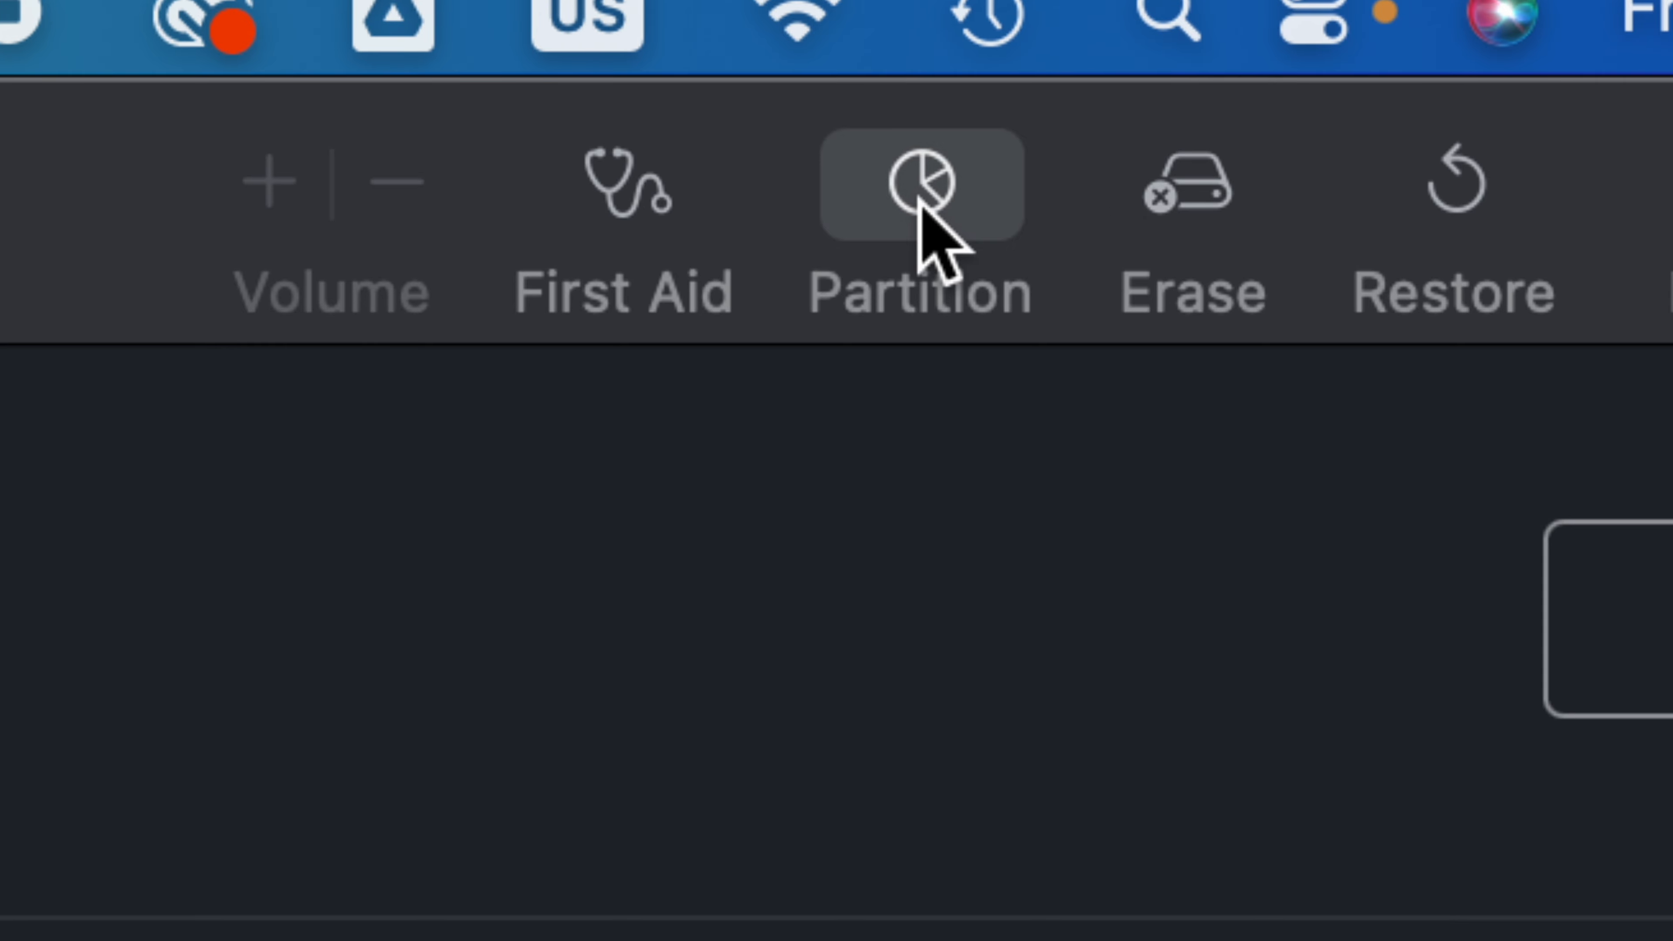
Step: Start partitioning the Samsung PSSD T5 EVO Media and add a second partition rather than a volume
{"action": "left_click", "coordinate": [919, 201]}
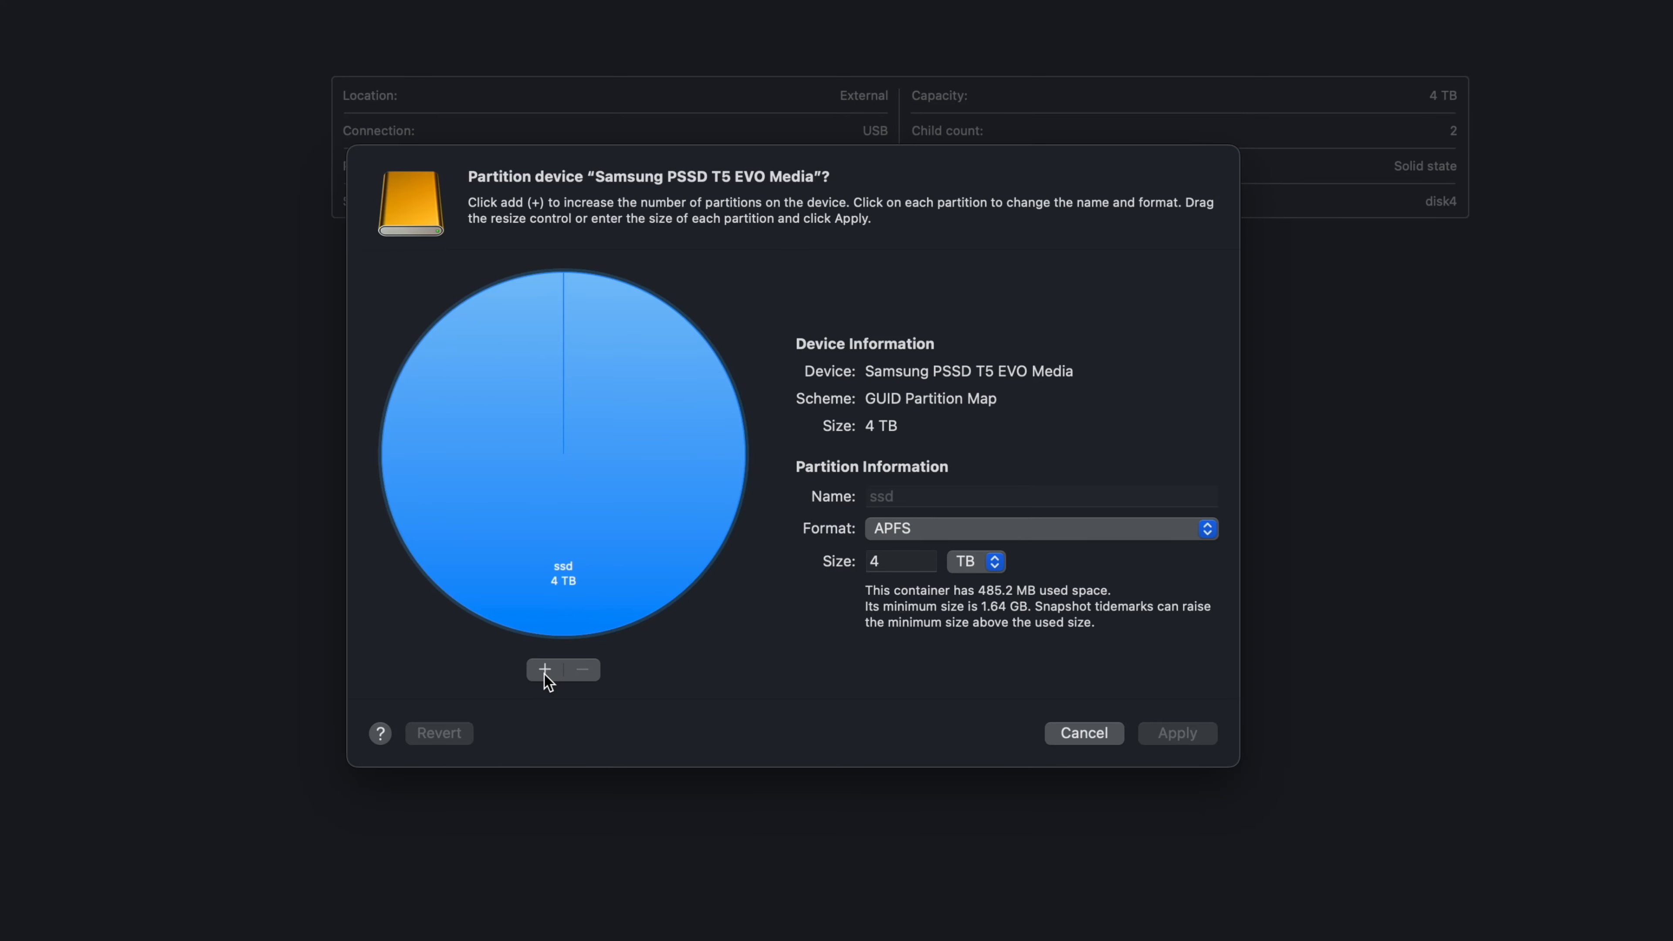
{"action": "left_click", "coordinate": [544, 671]}
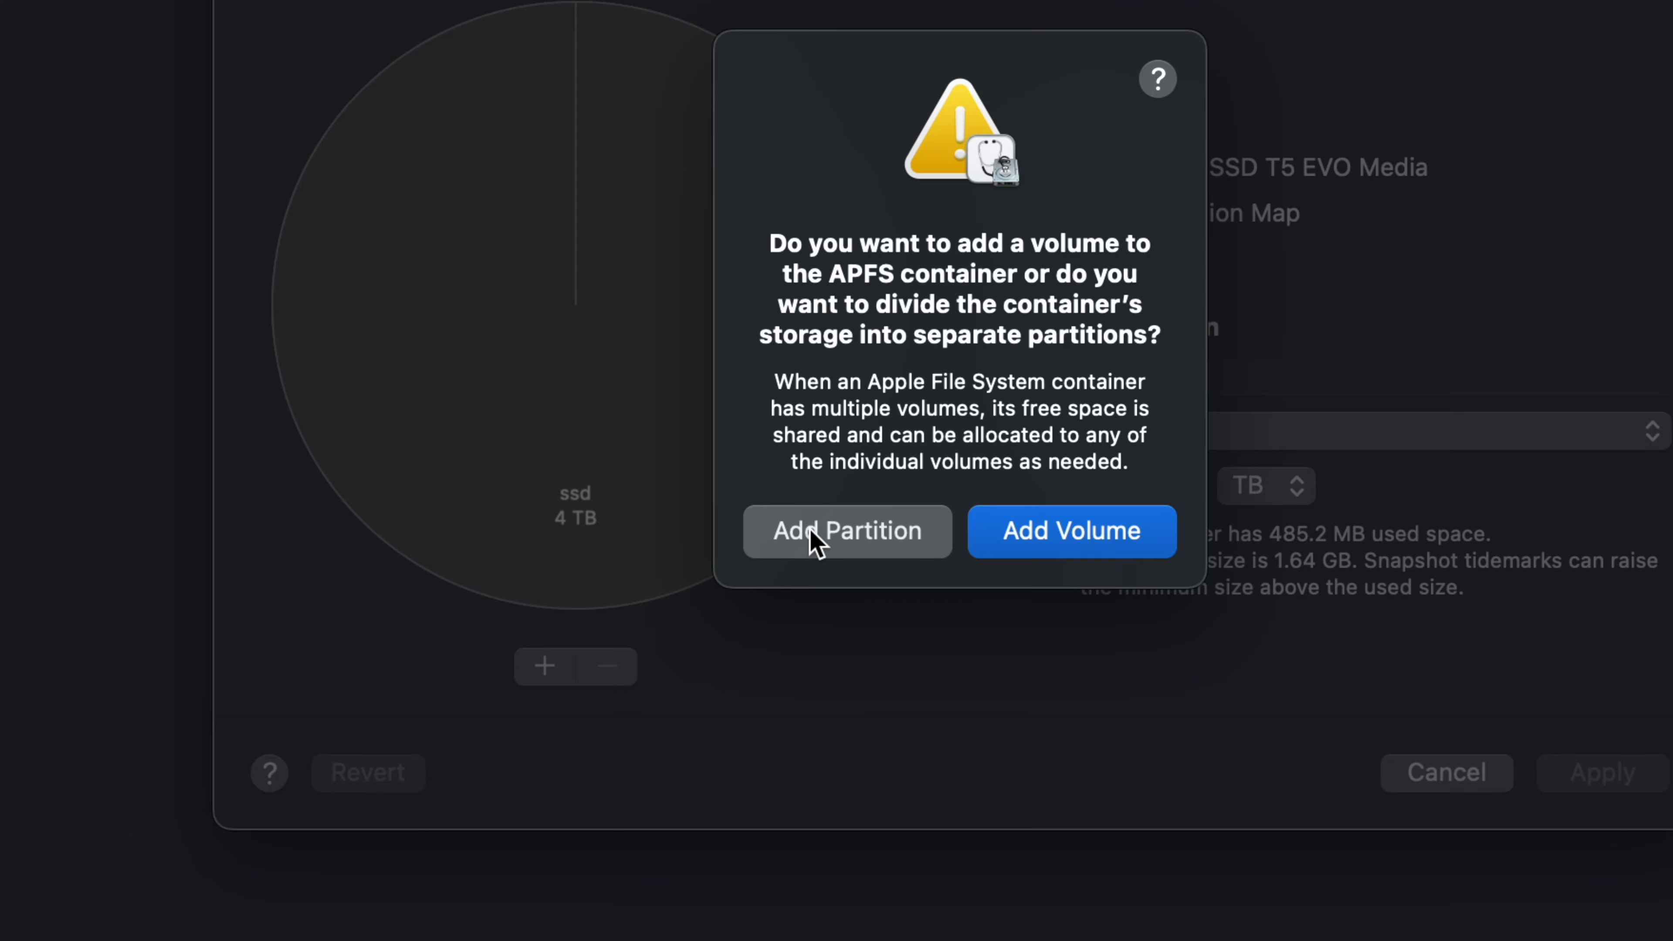
{"action": "left_click", "coordinate": [817, 544]}
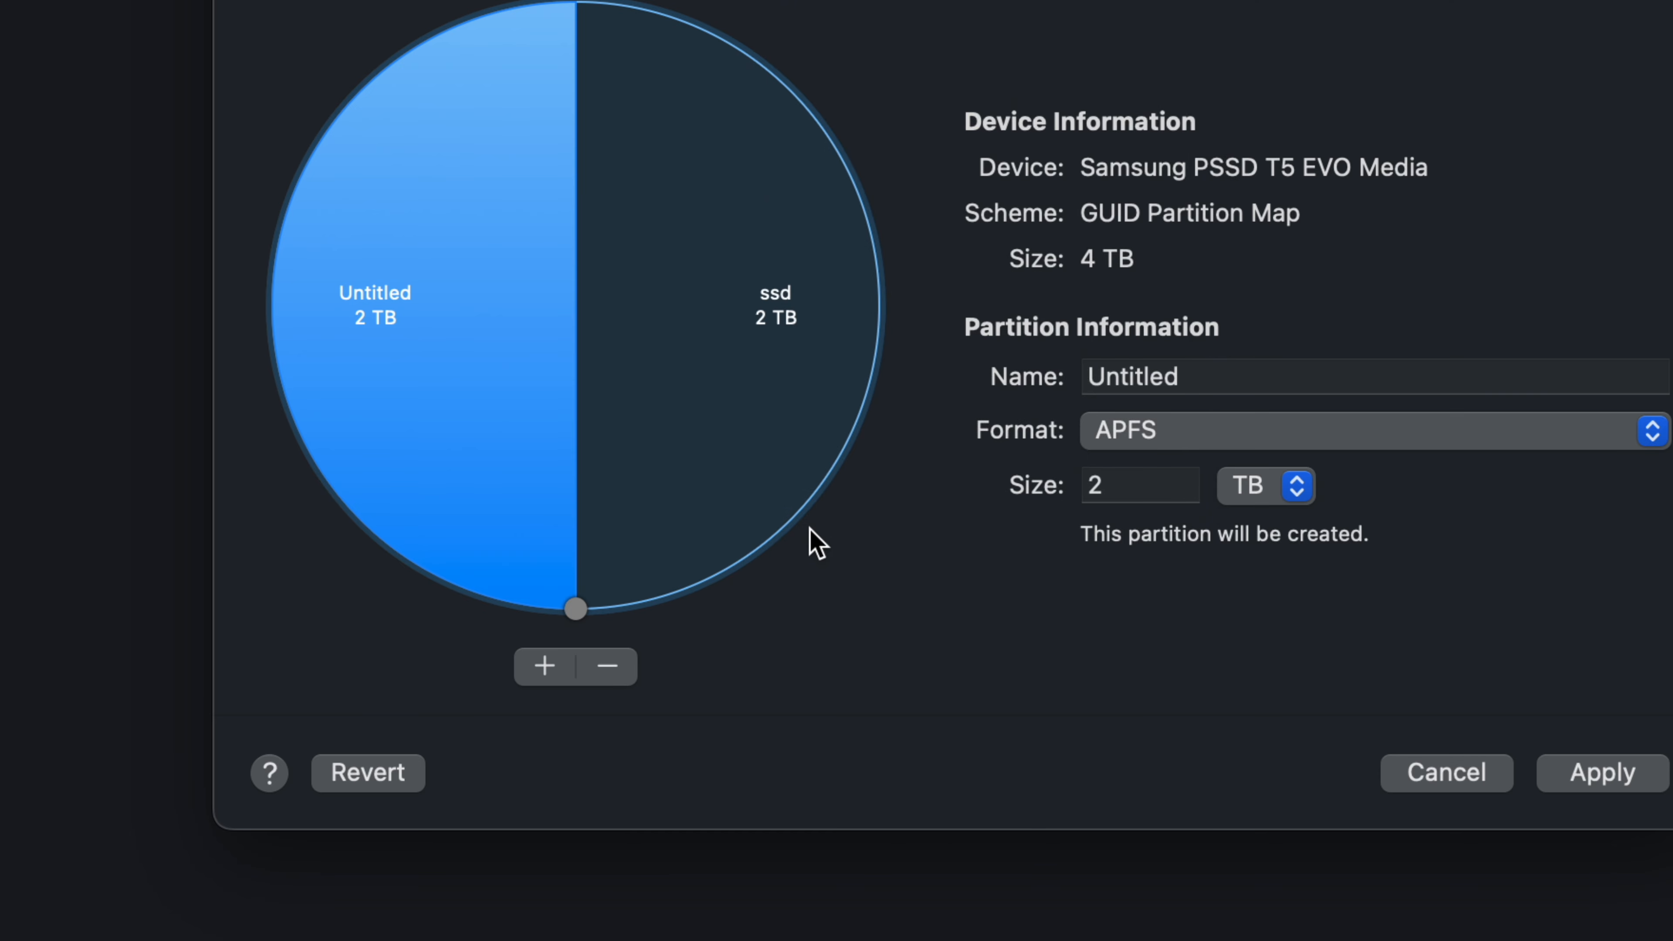
Step: Shrink the ssd partition to about 998 GB, giving the rest of the disk to the Untitled partition
{"action": "left_click", "coordinate": [640, 323]}
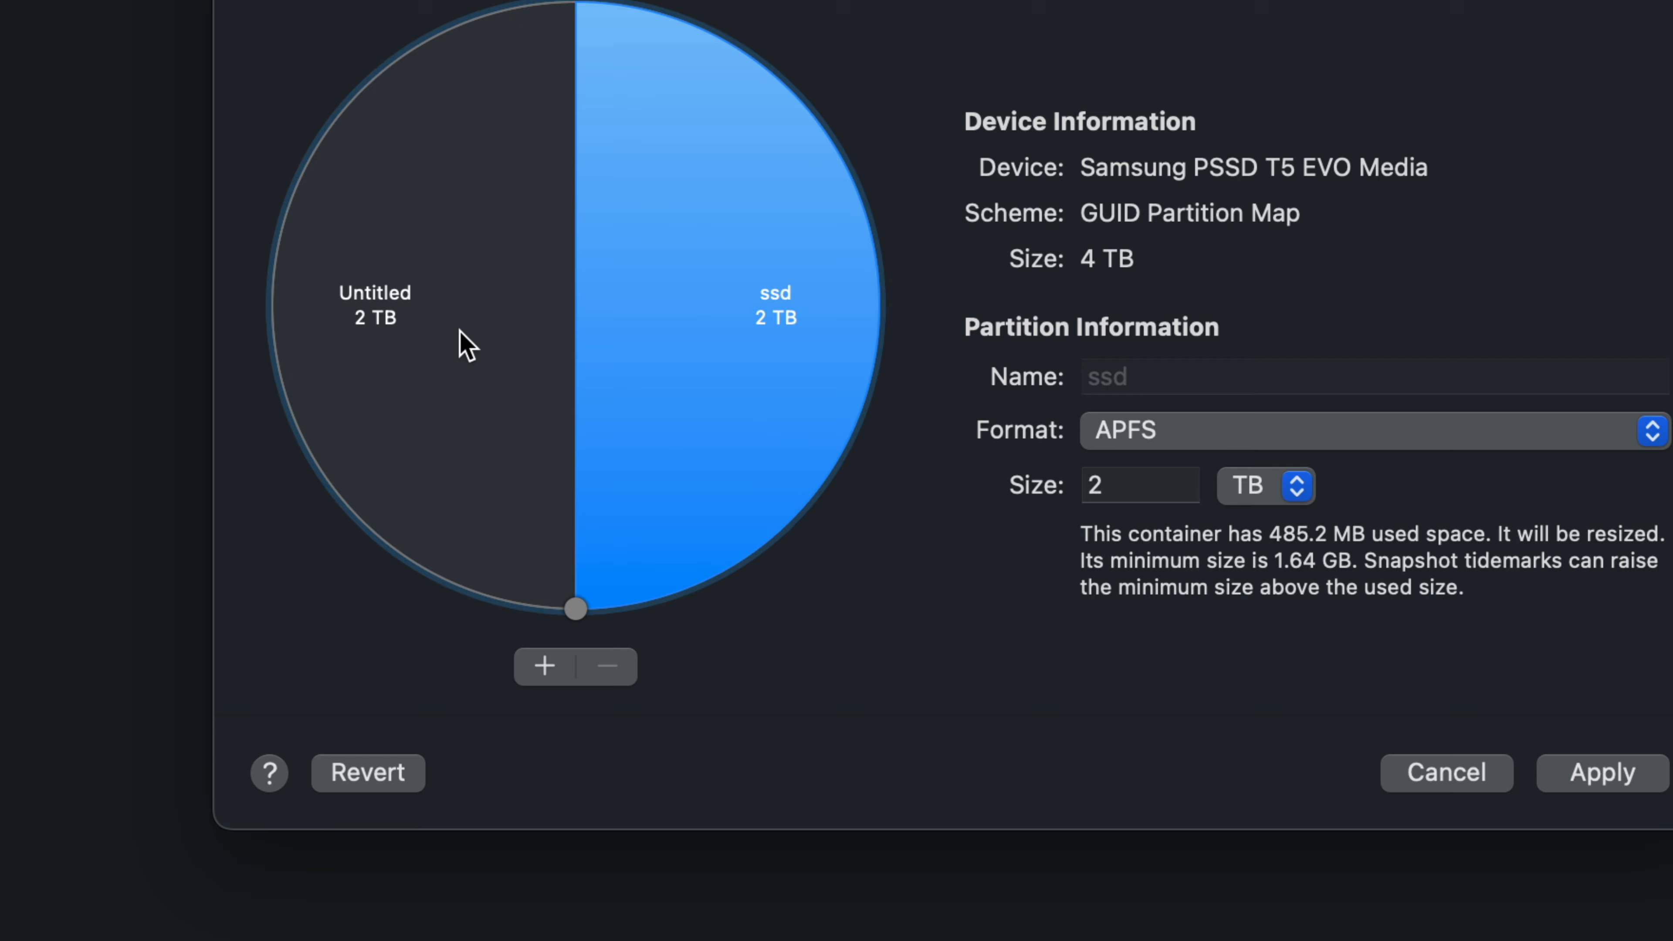
{"action": "left_click", "coordinate": [466, 344]}
{"action": "left_click", "coordinate": [665, 365]}
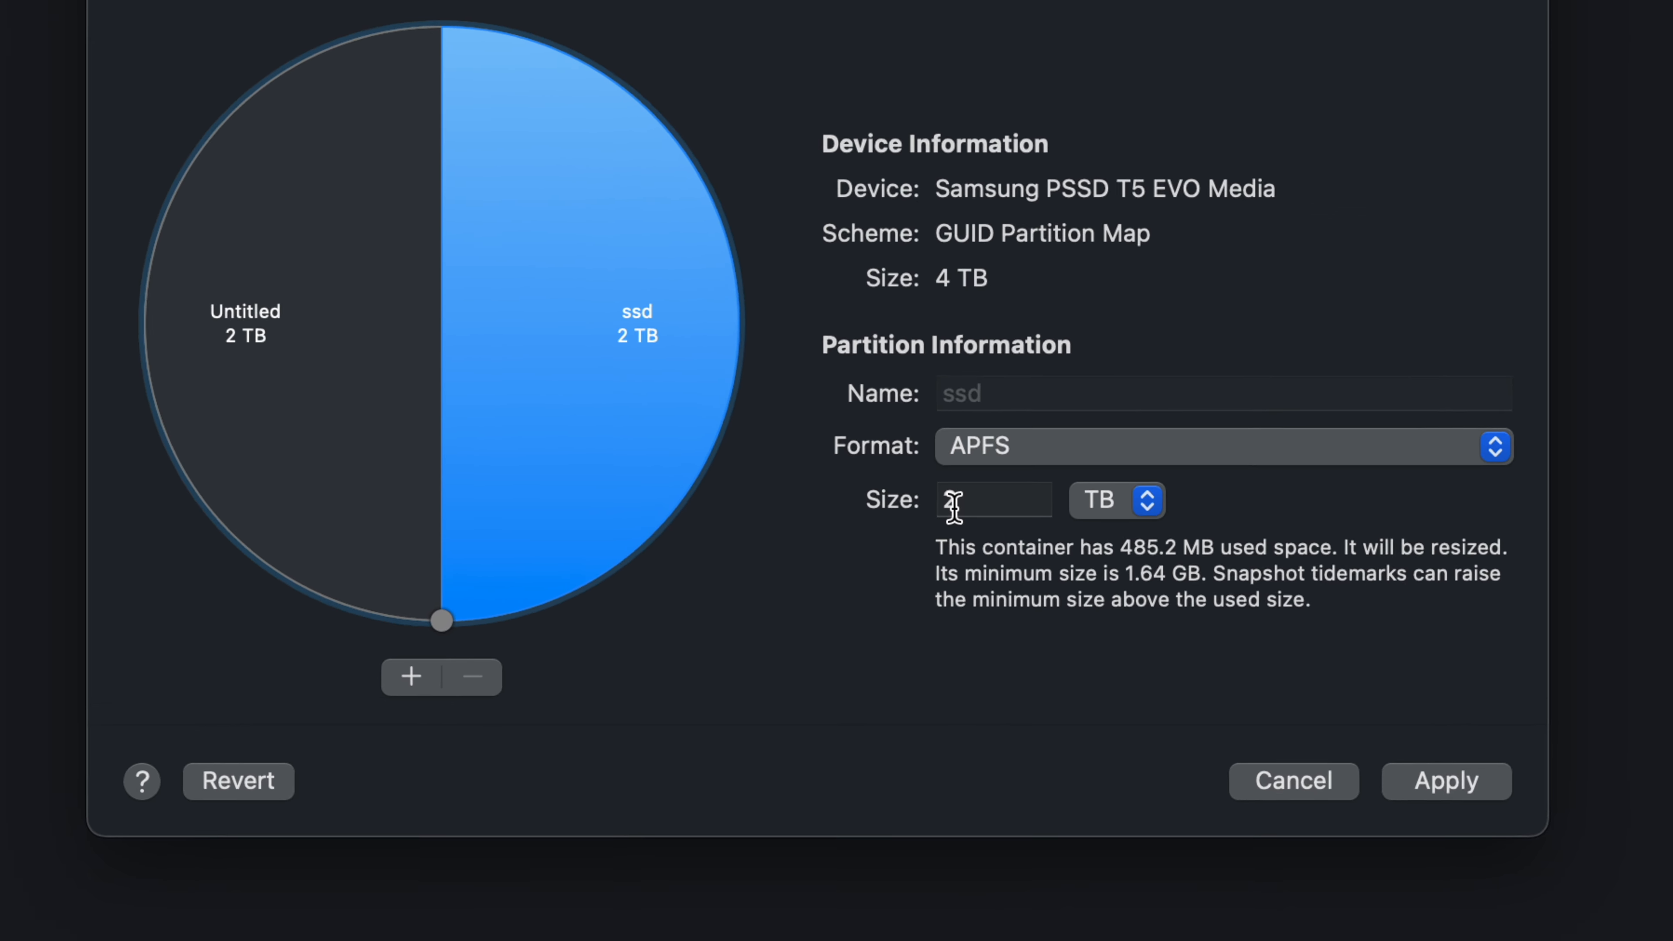
{"action": "left_click_drag", "start_coordinate": [441, 619], "coordinate": [757, 343]}
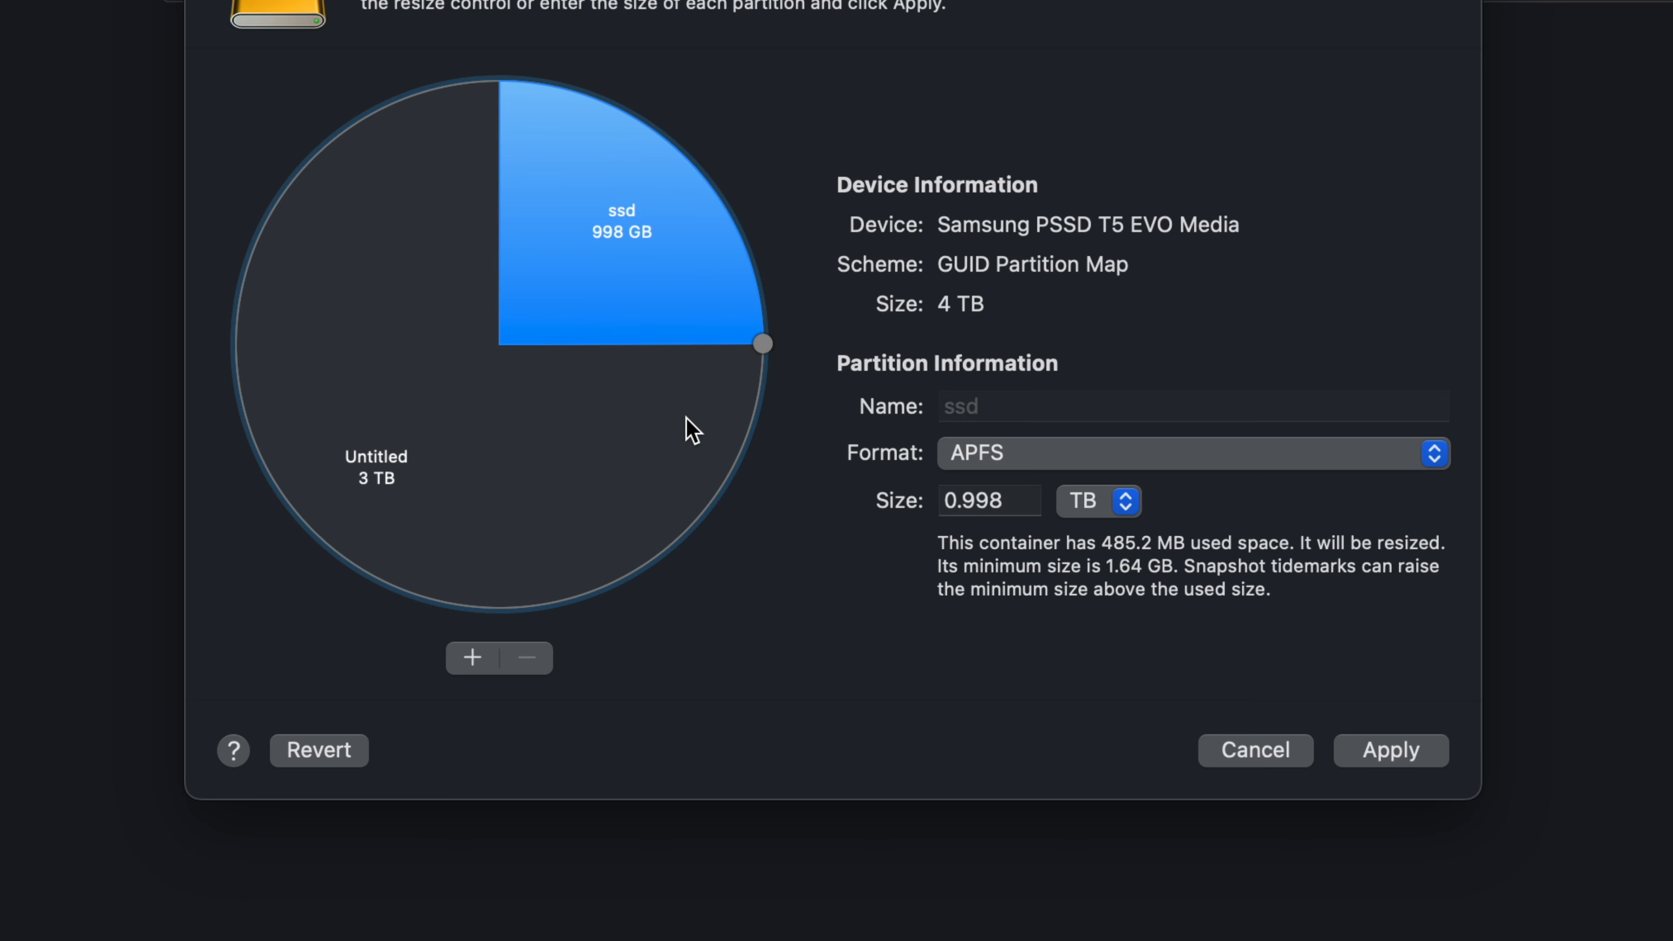
{"action": "left_click", "coordinate": [575, 482]}
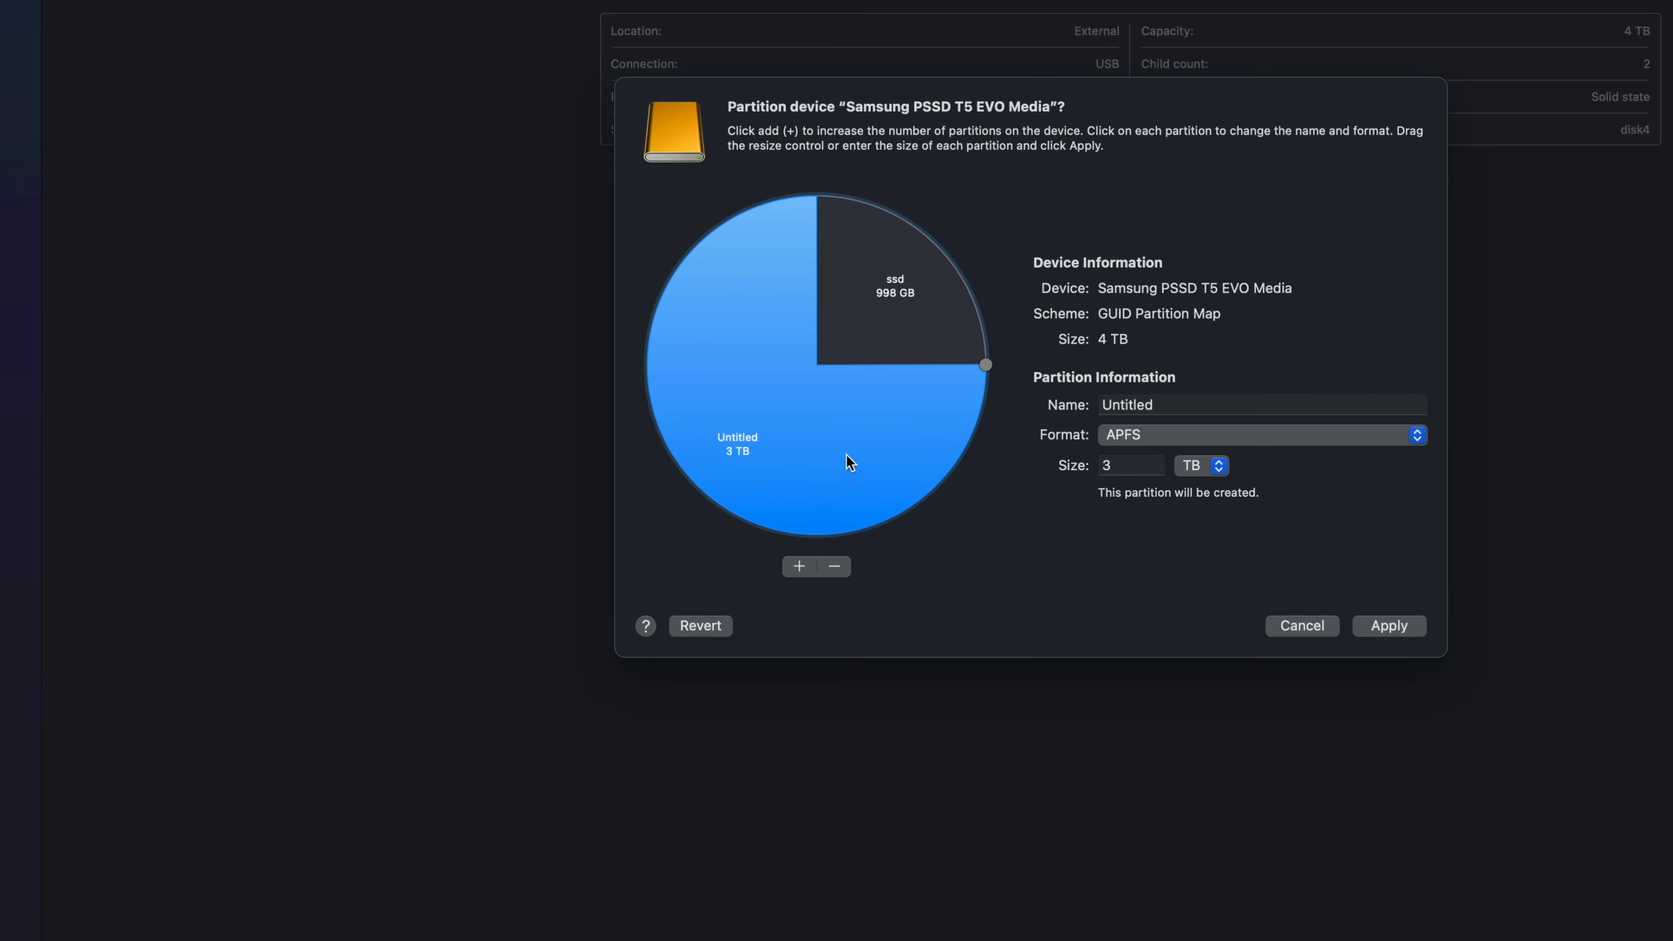
Step: Split the ssd partition by adding a third partition and shrink the new one to about 199 GB
{"action": "left_click", "coordinate": [919, 342]}
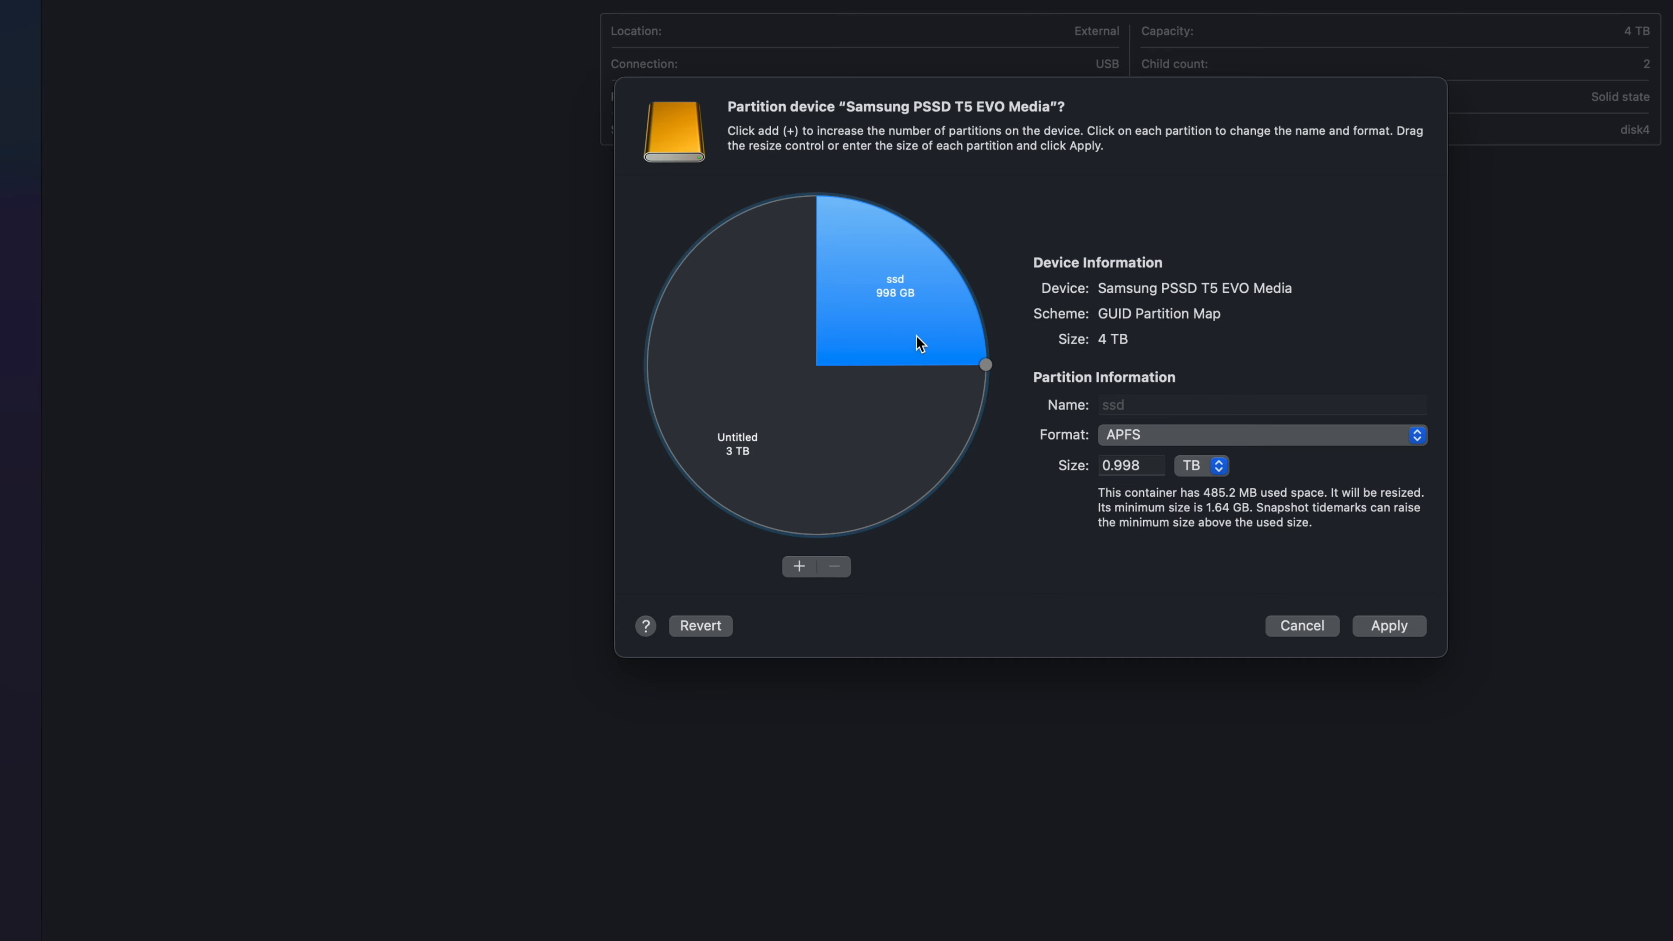
{"action": "left_click", "coordinate": [797, 567]}
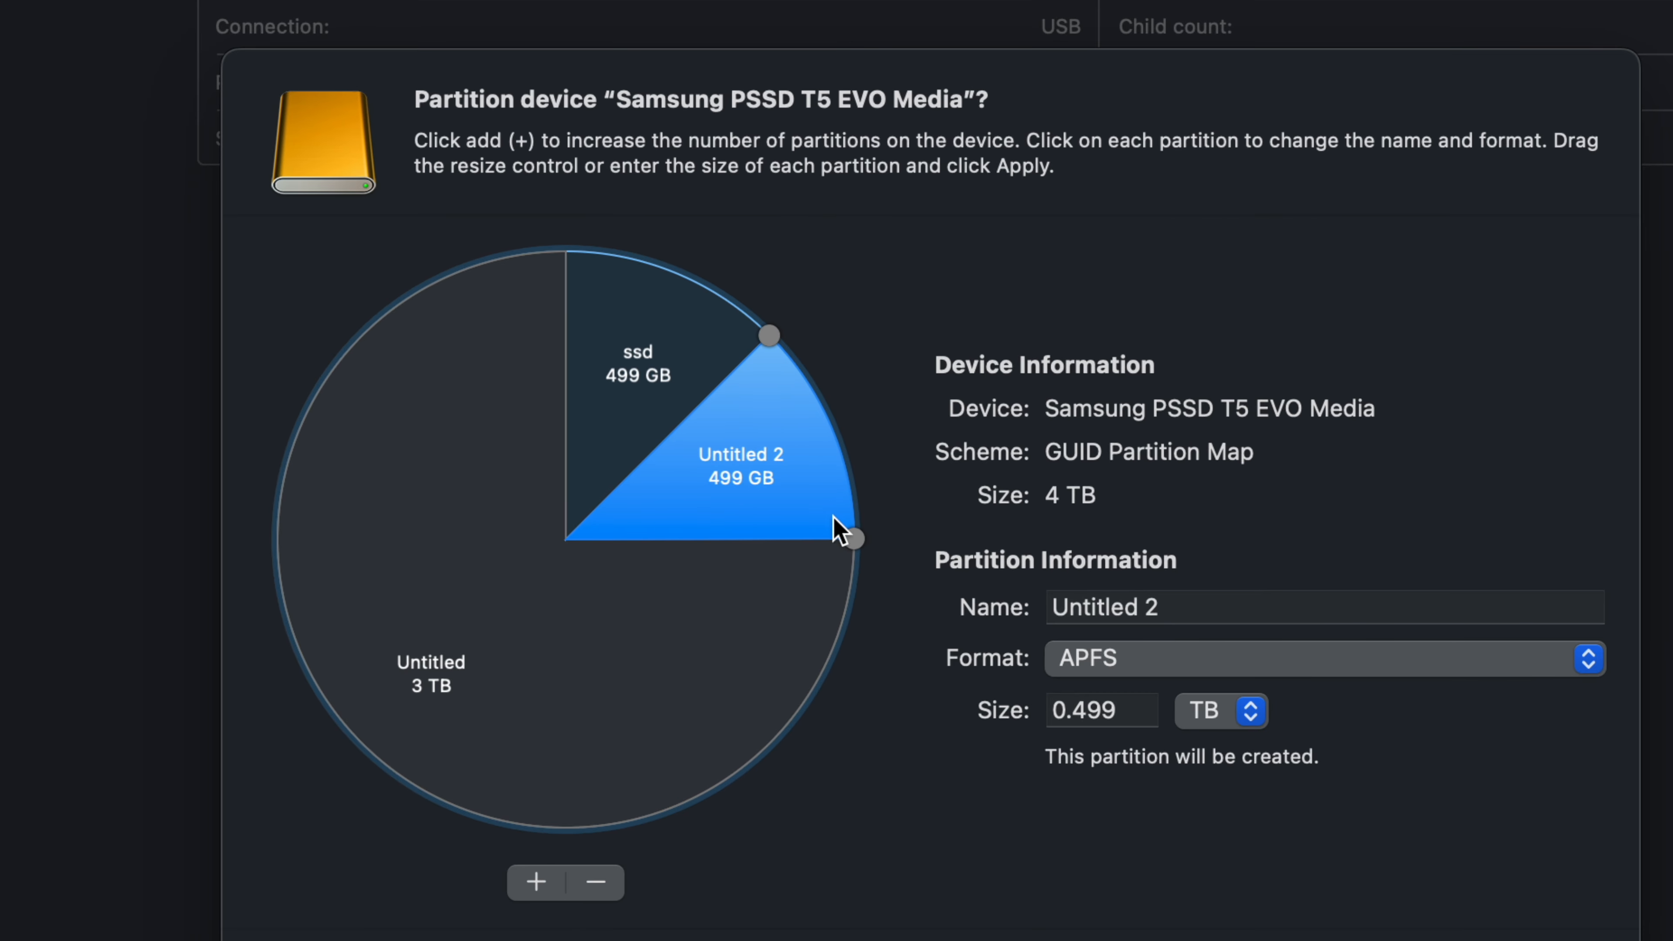
{"action": "left_click_drag", "start_coordinate": [853, 539], "coordinate": [824, 410]}
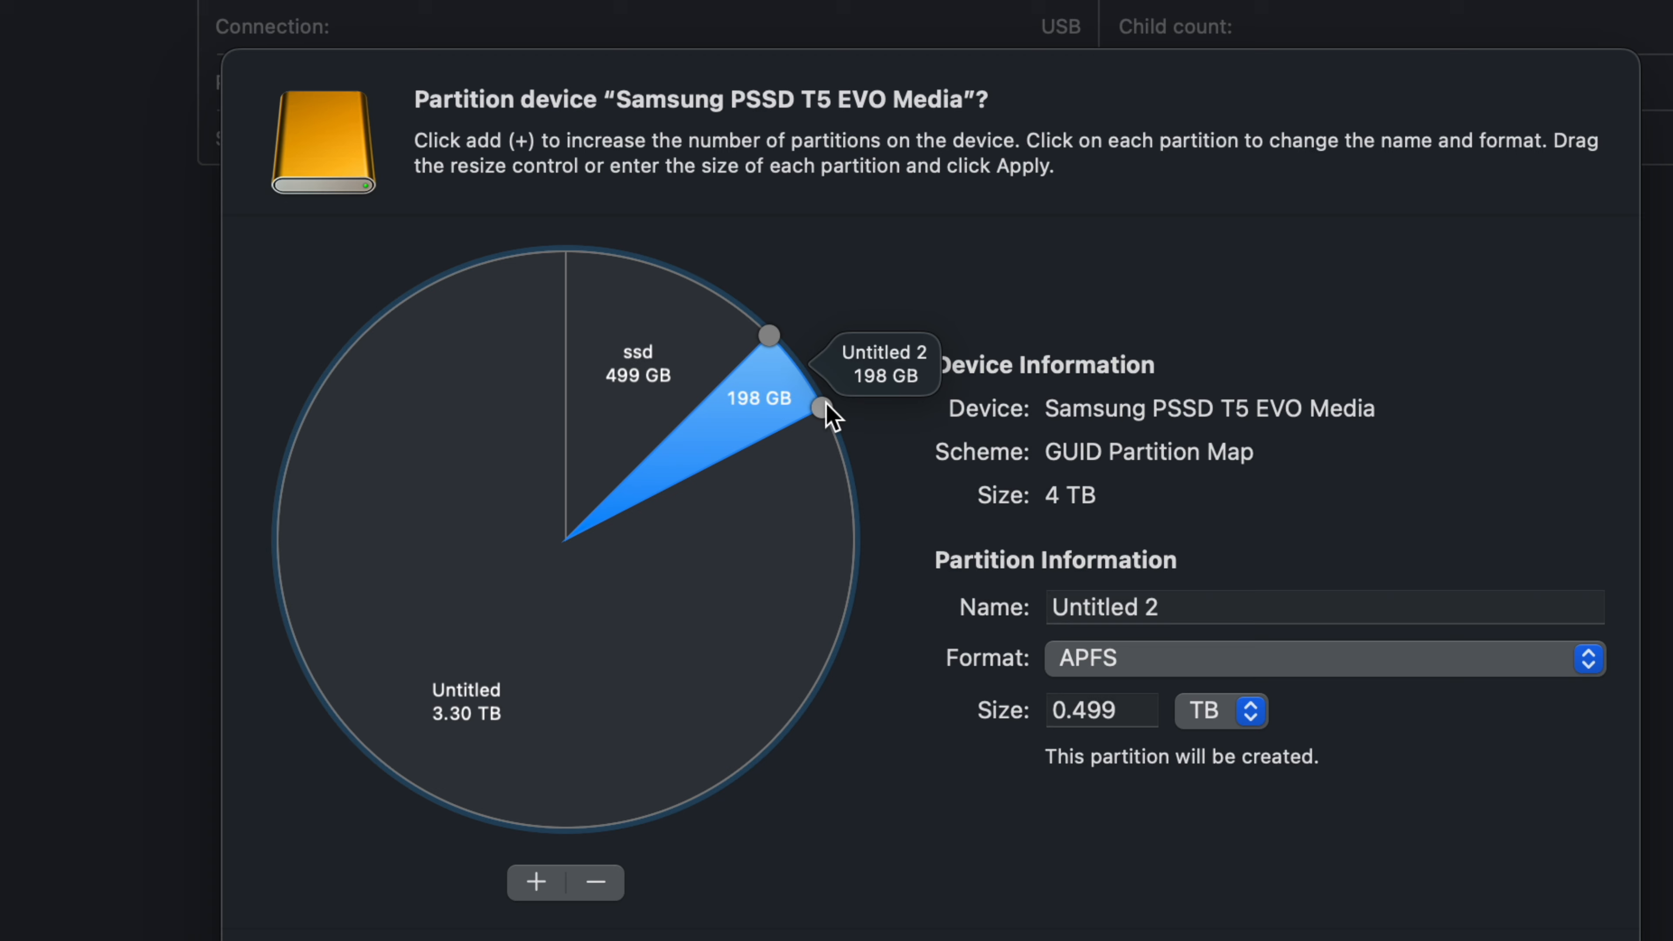
Step: Name the new 199 GB partition pc and set its format to ExFAT
{"action": "left_click", "coordinate": [1198, 601]}
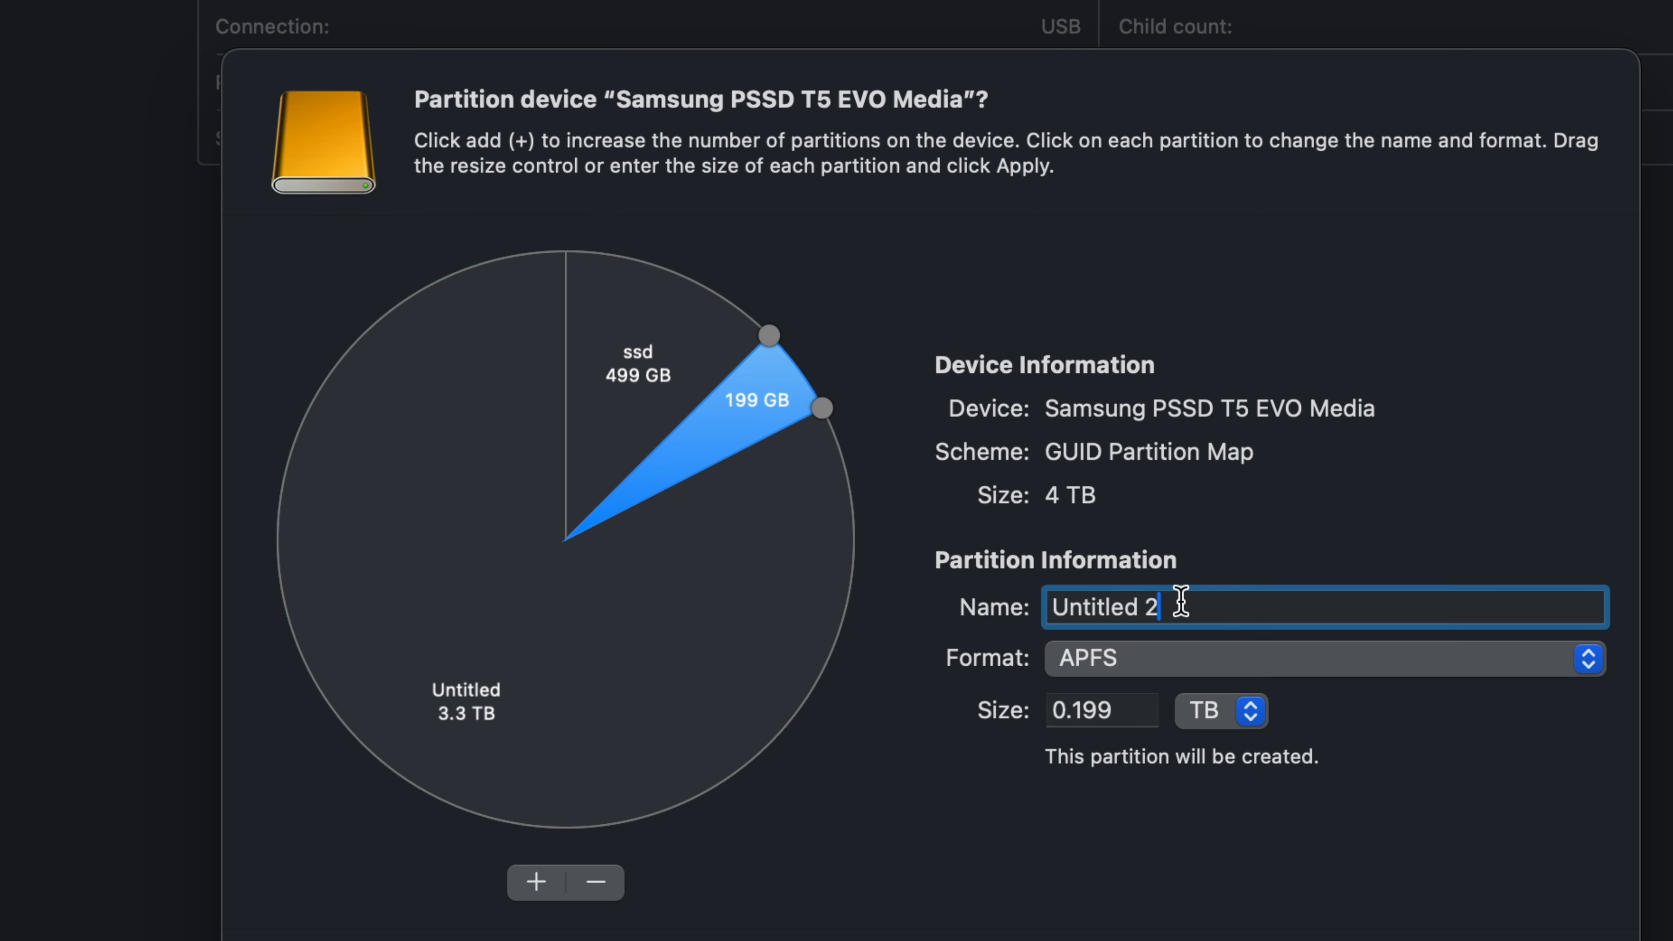
{"action": "left_click_drag", "start_coordinate": [1179, 602], "coordinate": [1033, 609]}
{"action": "type", "text": "pc"}
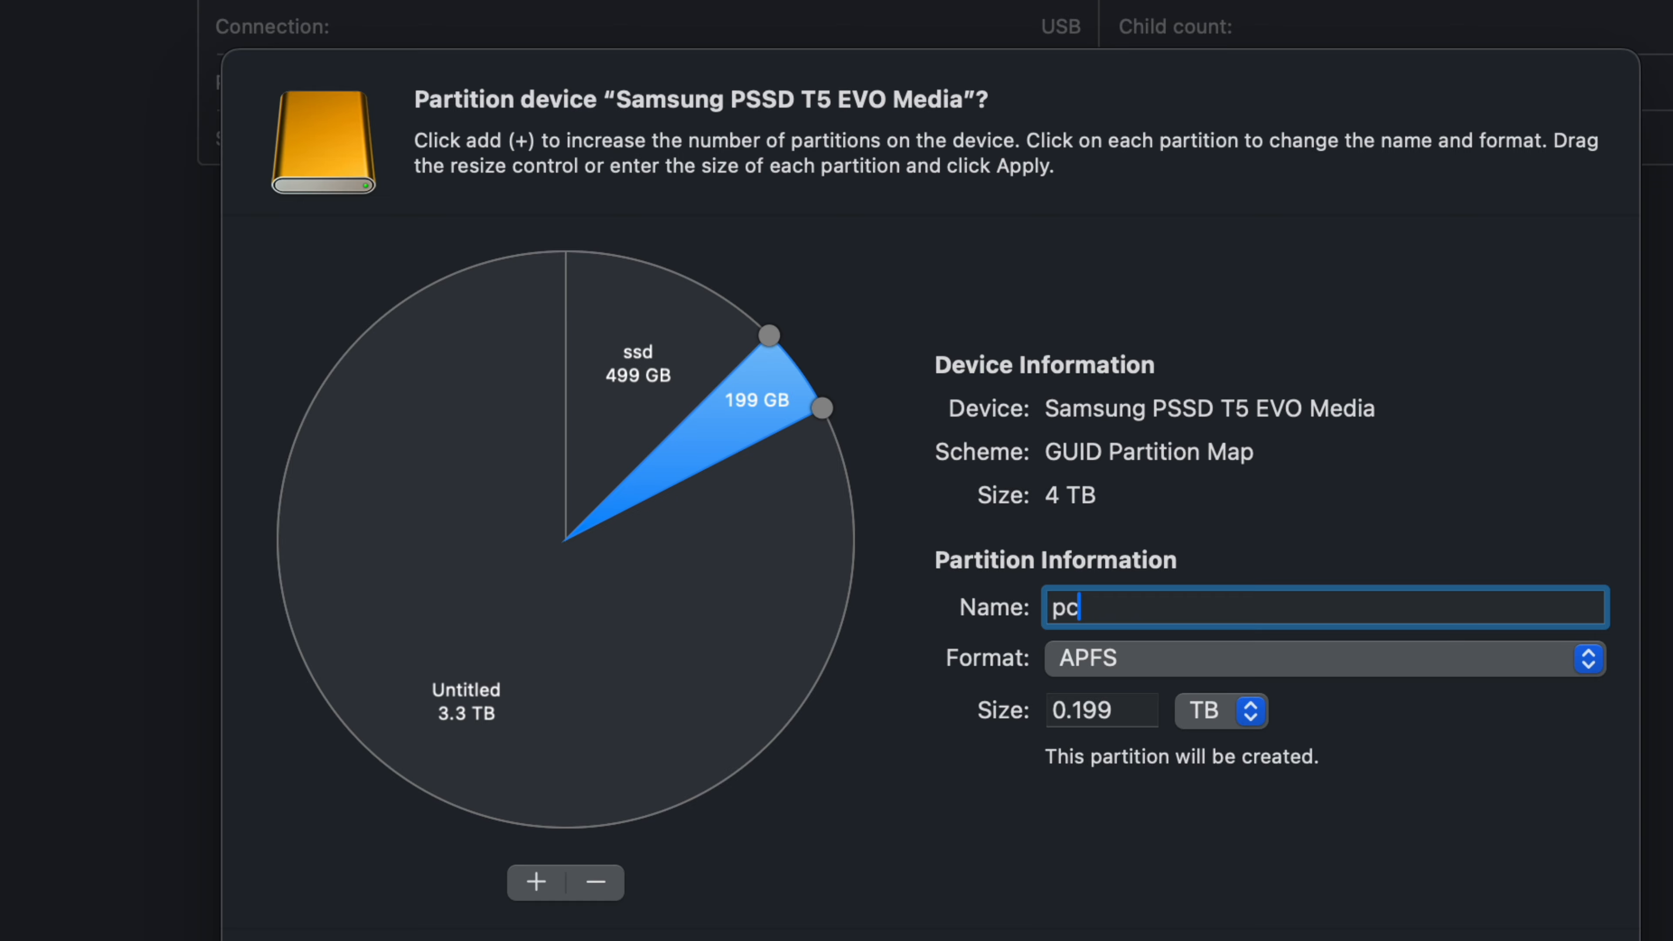
{"action": "left_click", "coordinate": [1147, 655]}
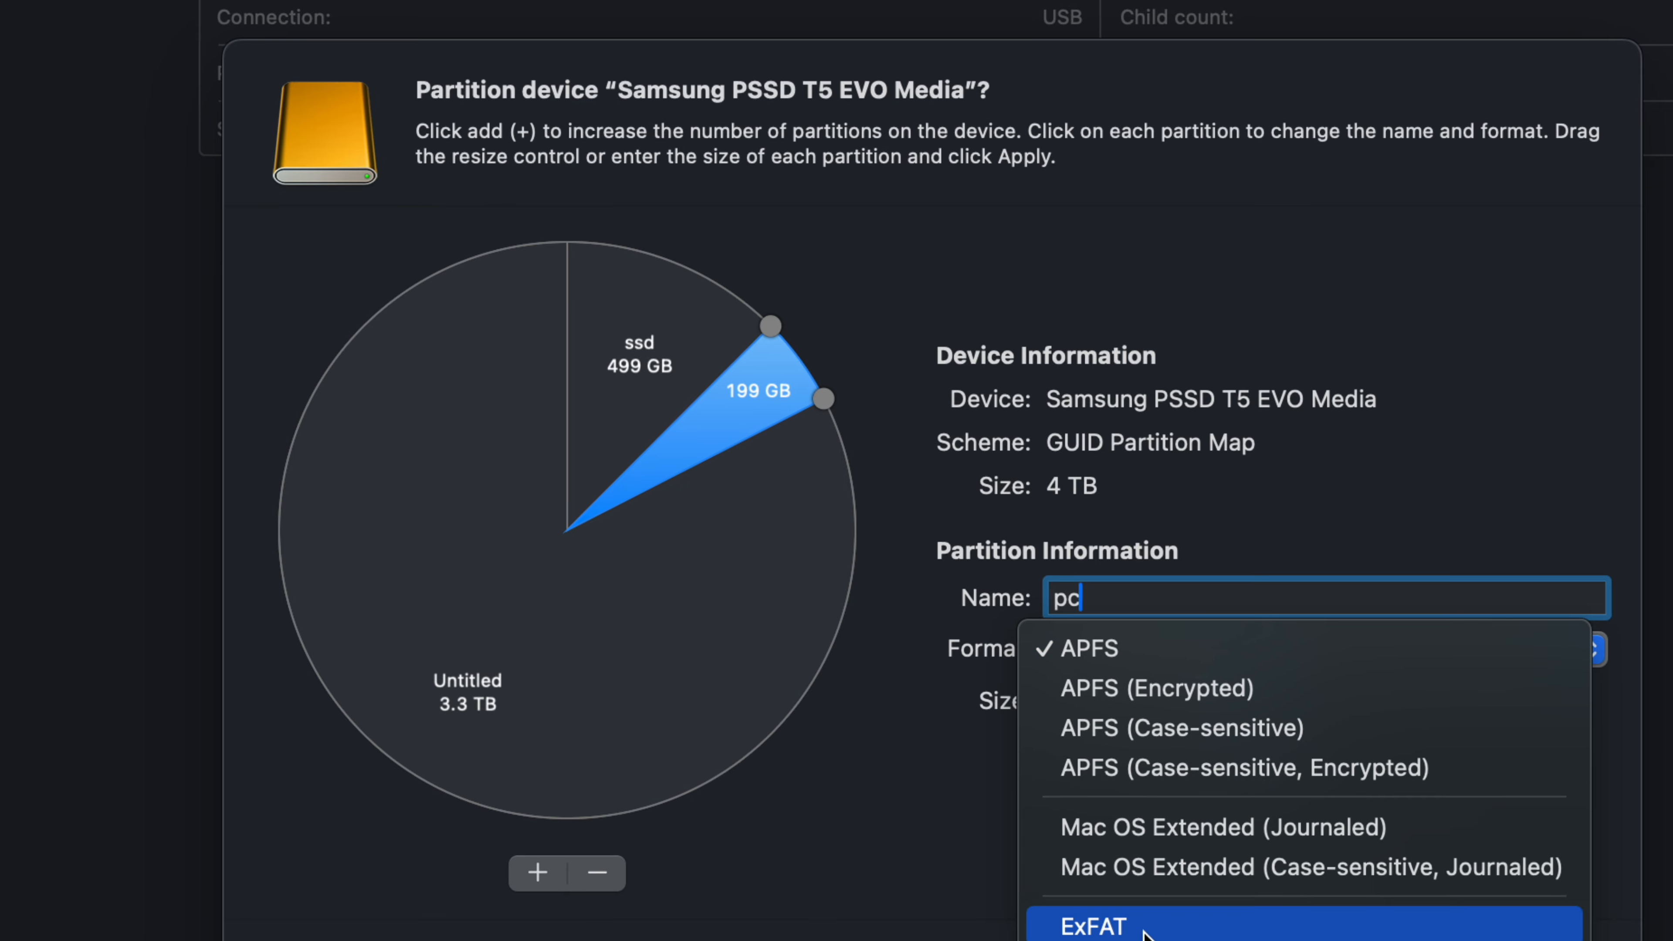
{"action": "left_click", "coordinate": [1123, 930]}
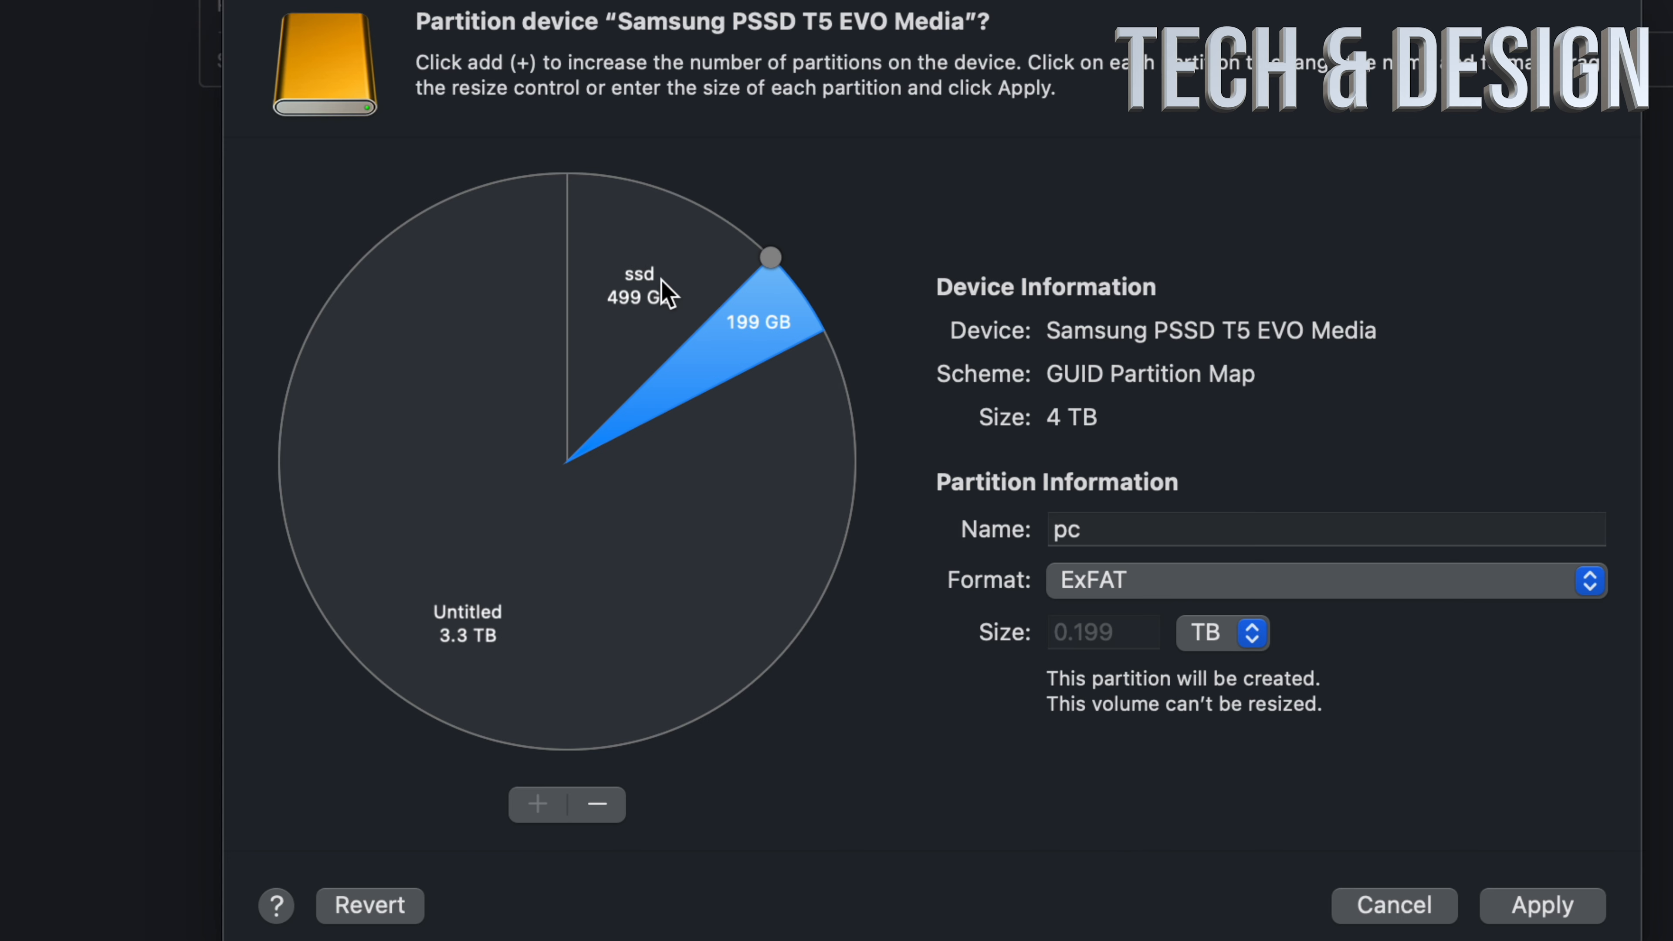
Step: Set the ssd partition's format to Mac OS Extended (Journaled) and dismiss the journaling alert
{"action": "left_click", "coordinate": [644, 287]}
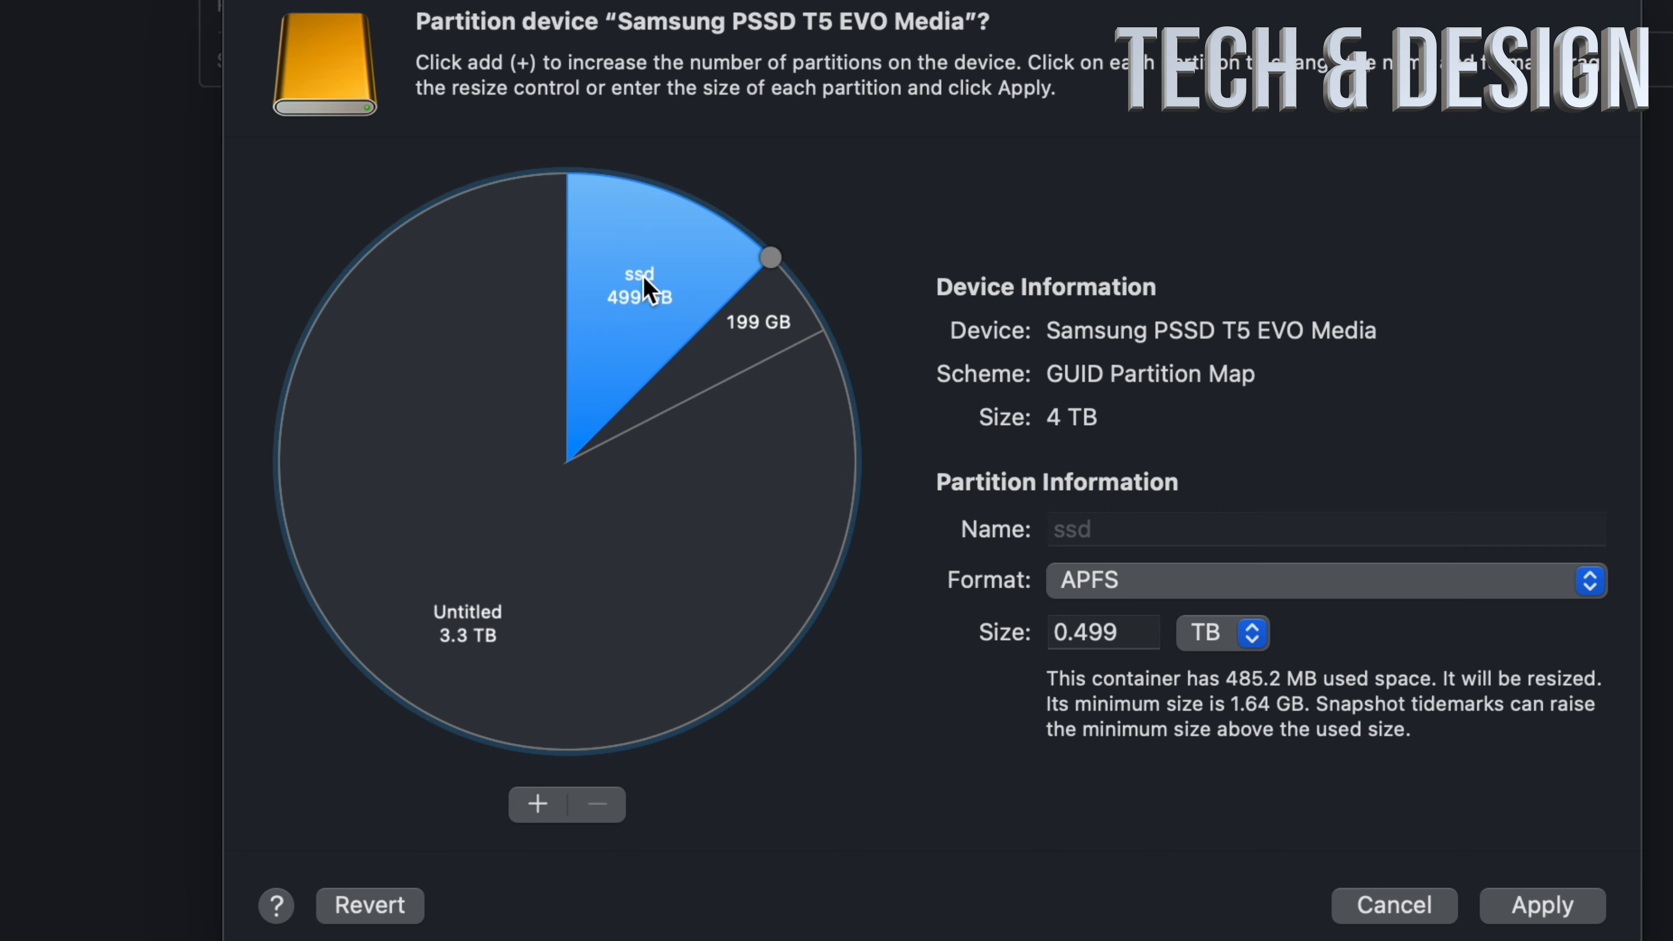
{"action": "left_click", "coordinate": [738, 336]}
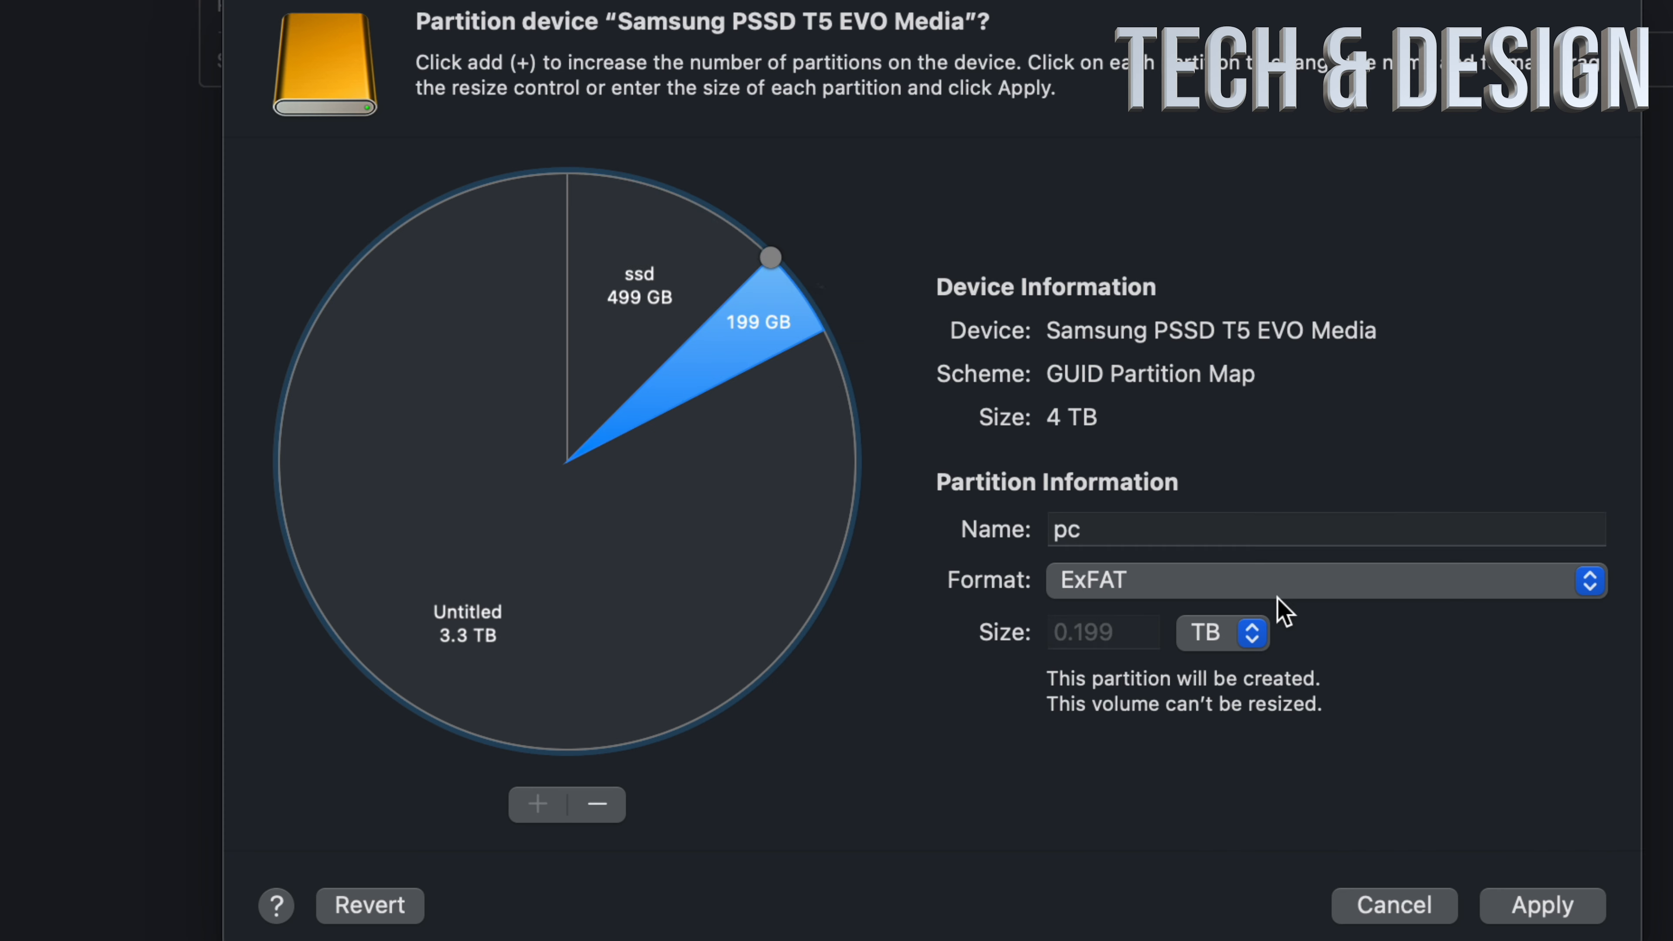
{"action": "left_click", "coordinate": [650, 289]}
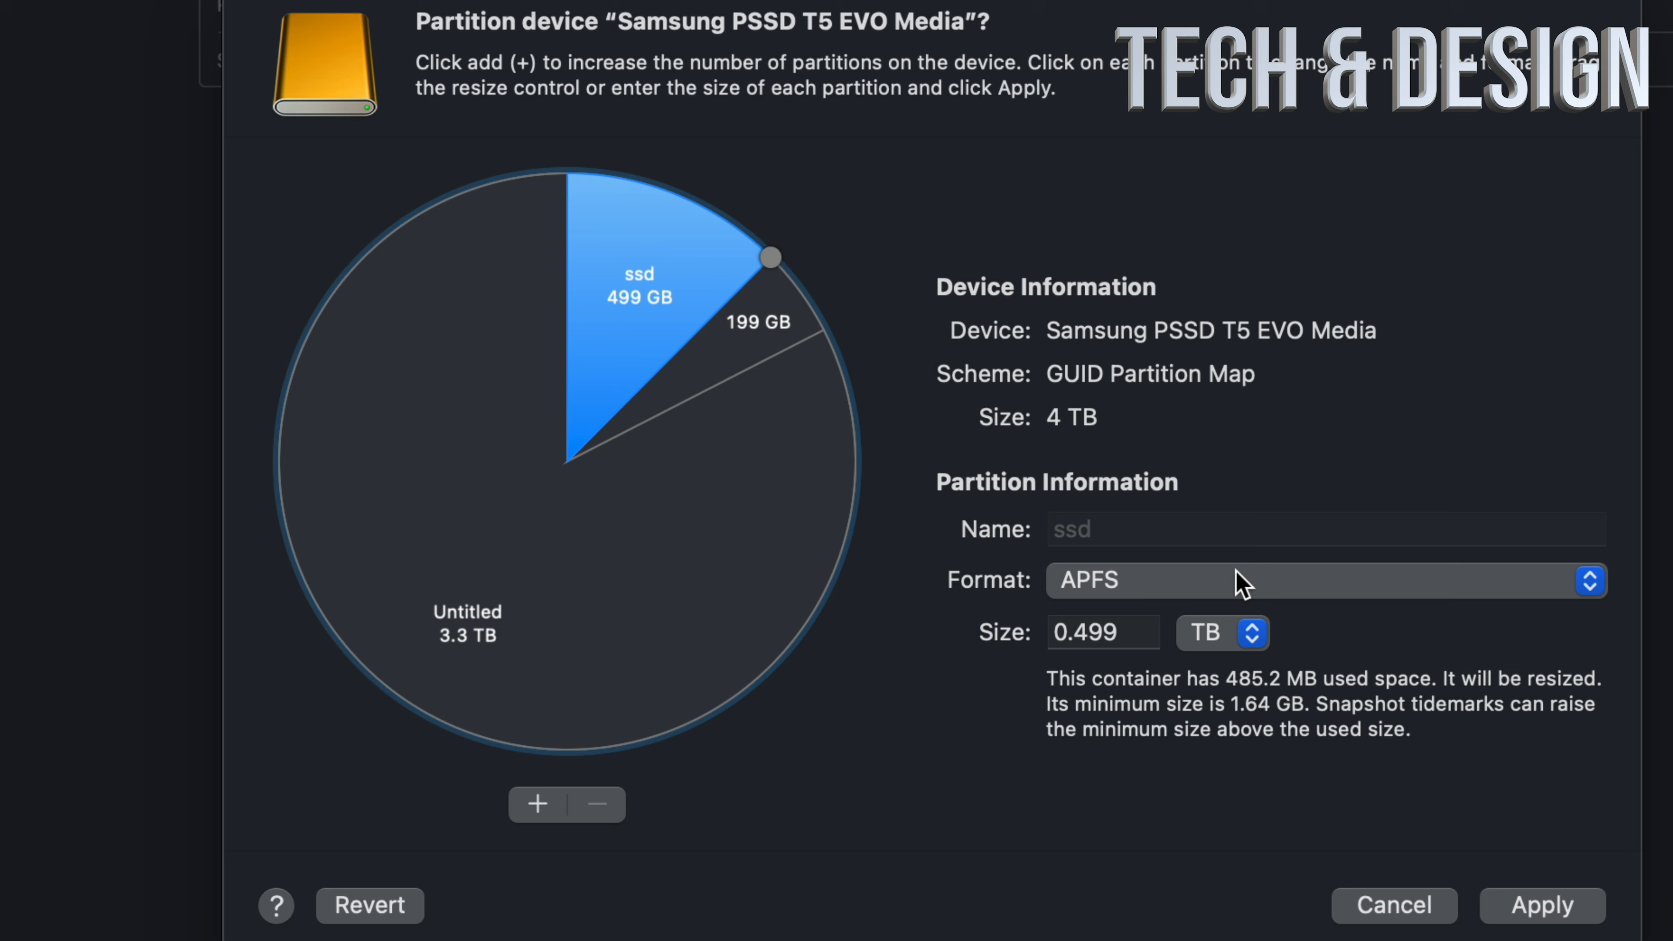
{"action": "left_click", "coordinate": [1241, 583]}
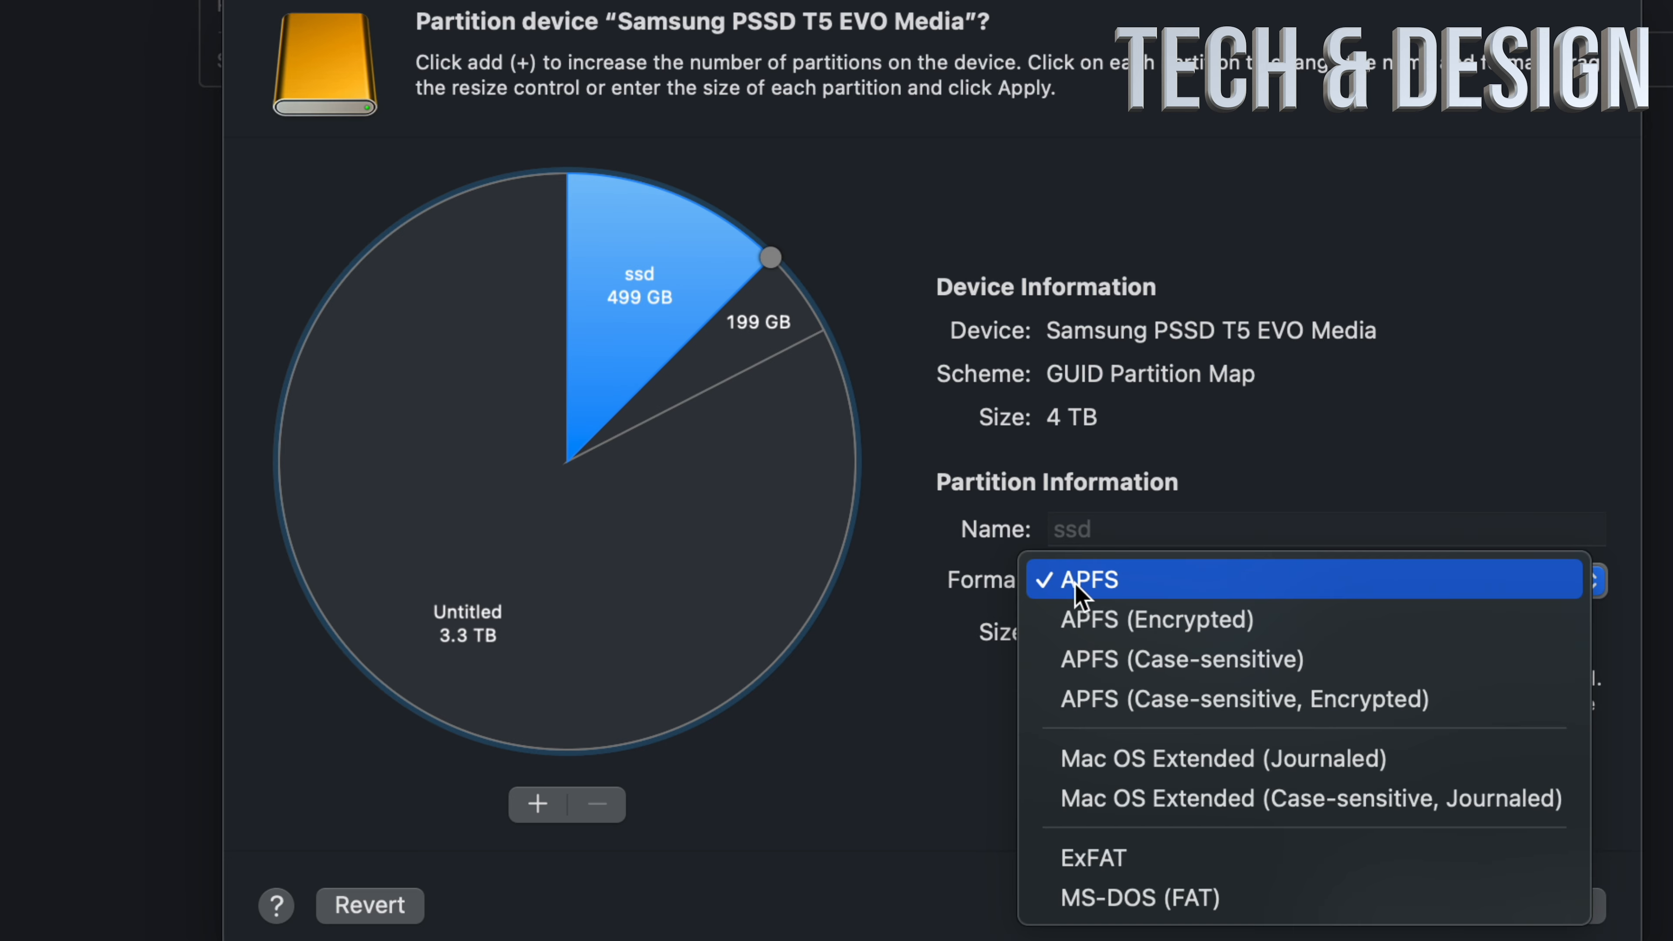
{"action": "left_click", "coordinate": [1242, 761]}
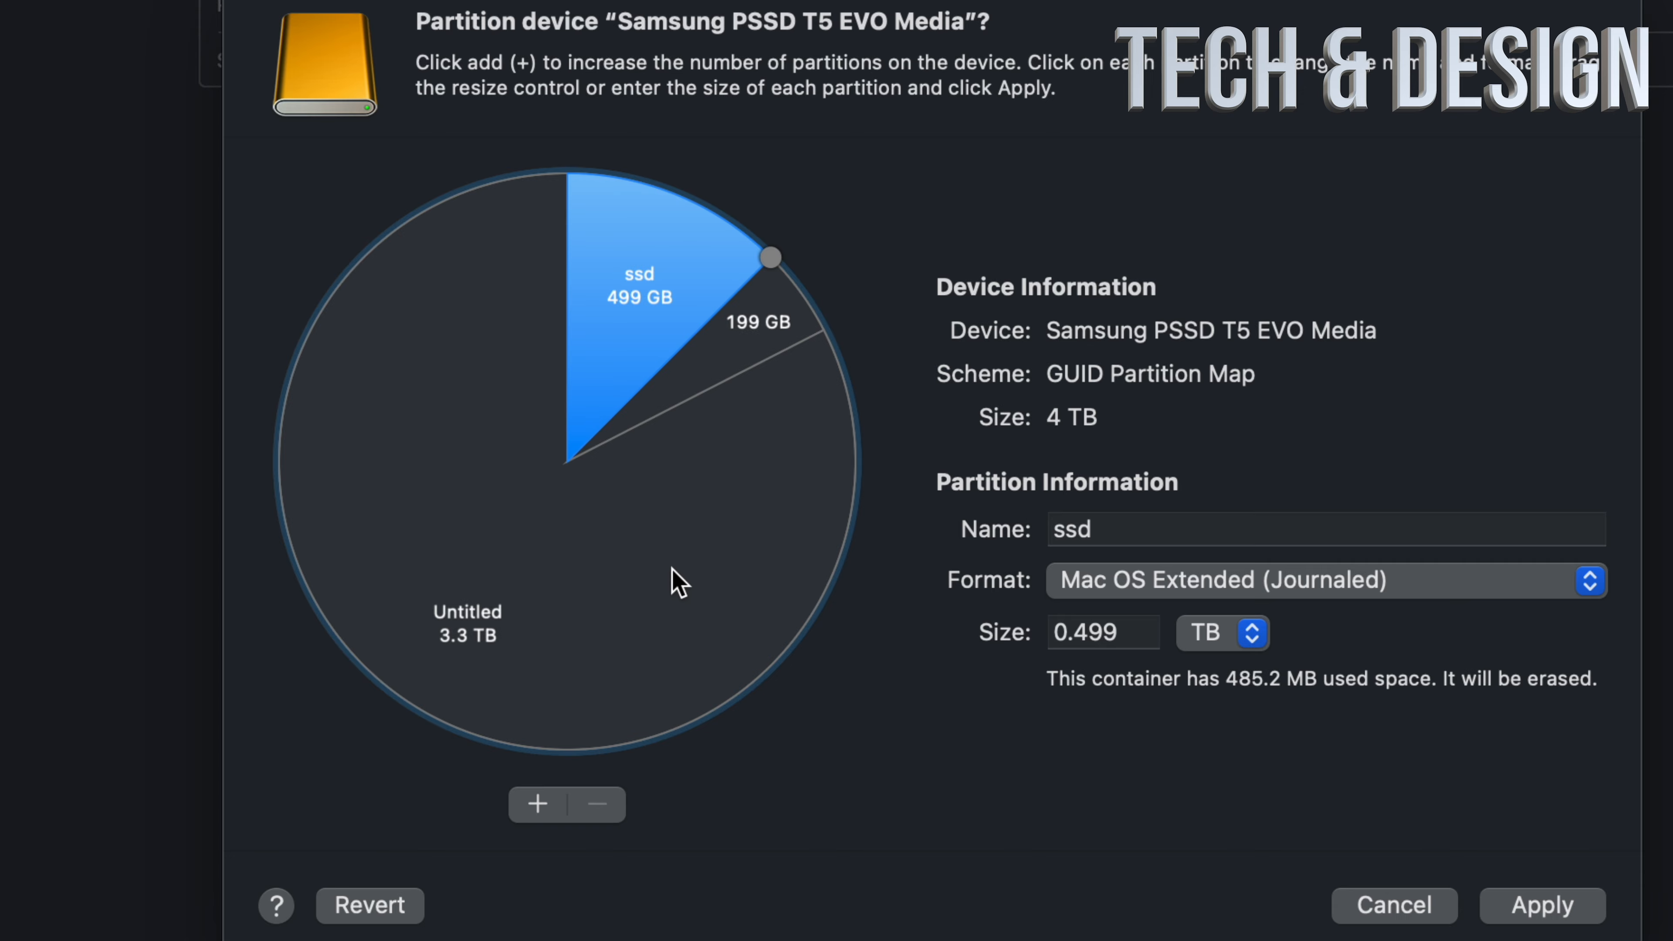
{"action": "left_click", "coordinate": [678, 583]}
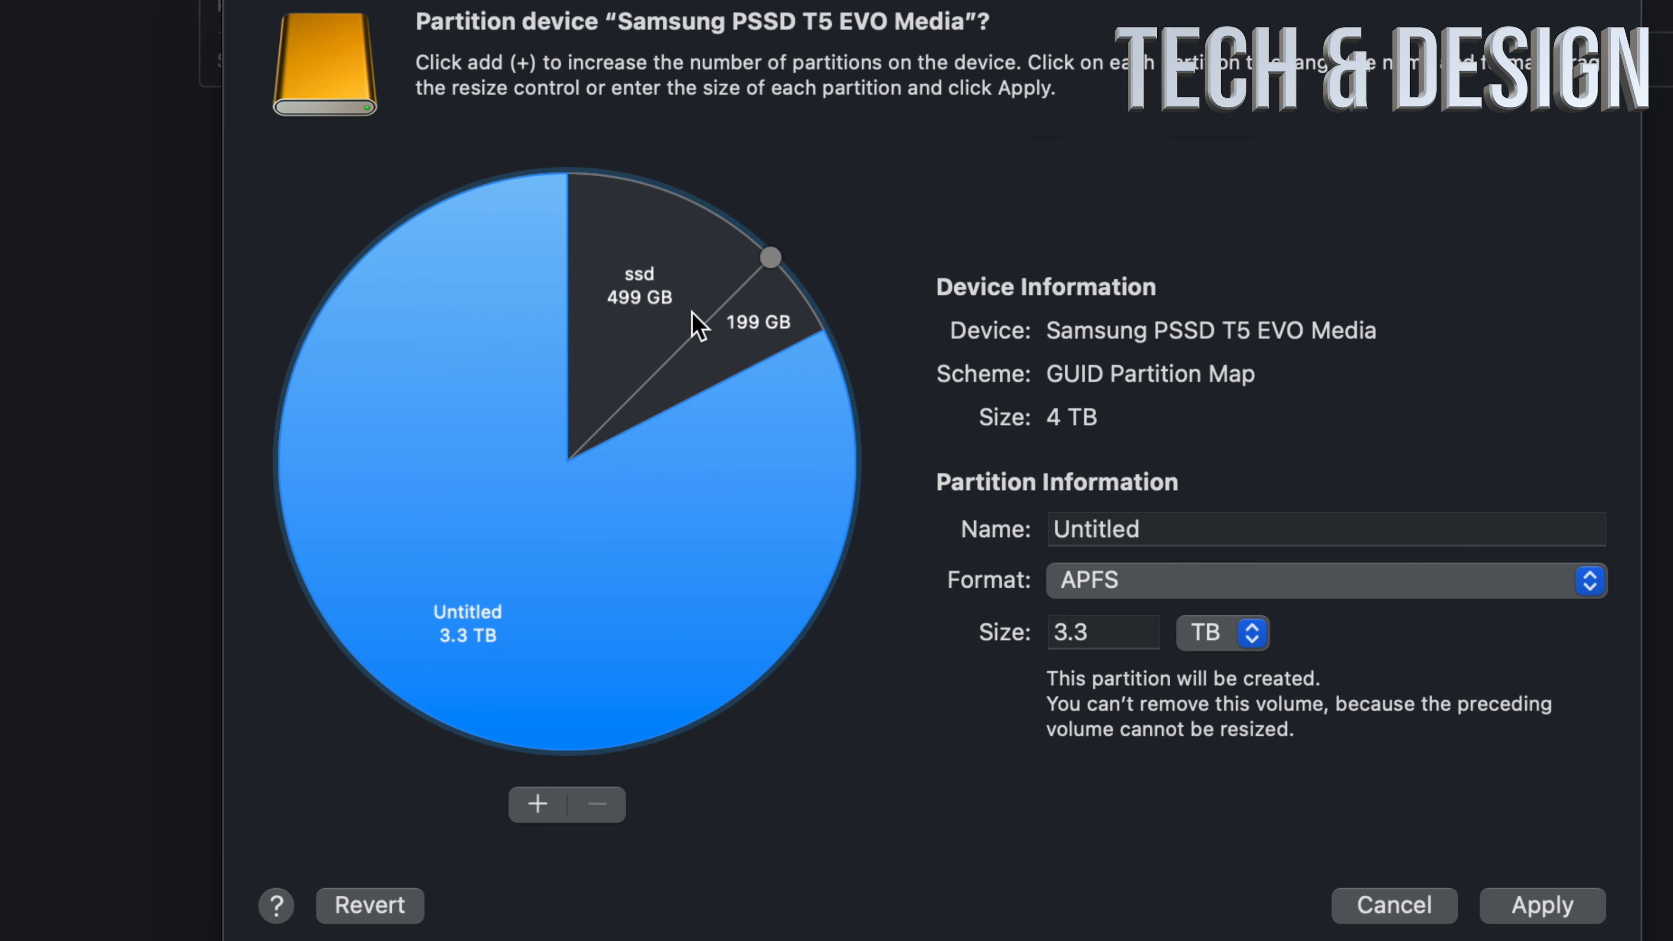
{"action": "left_click", "coordinate": [661, 300]}
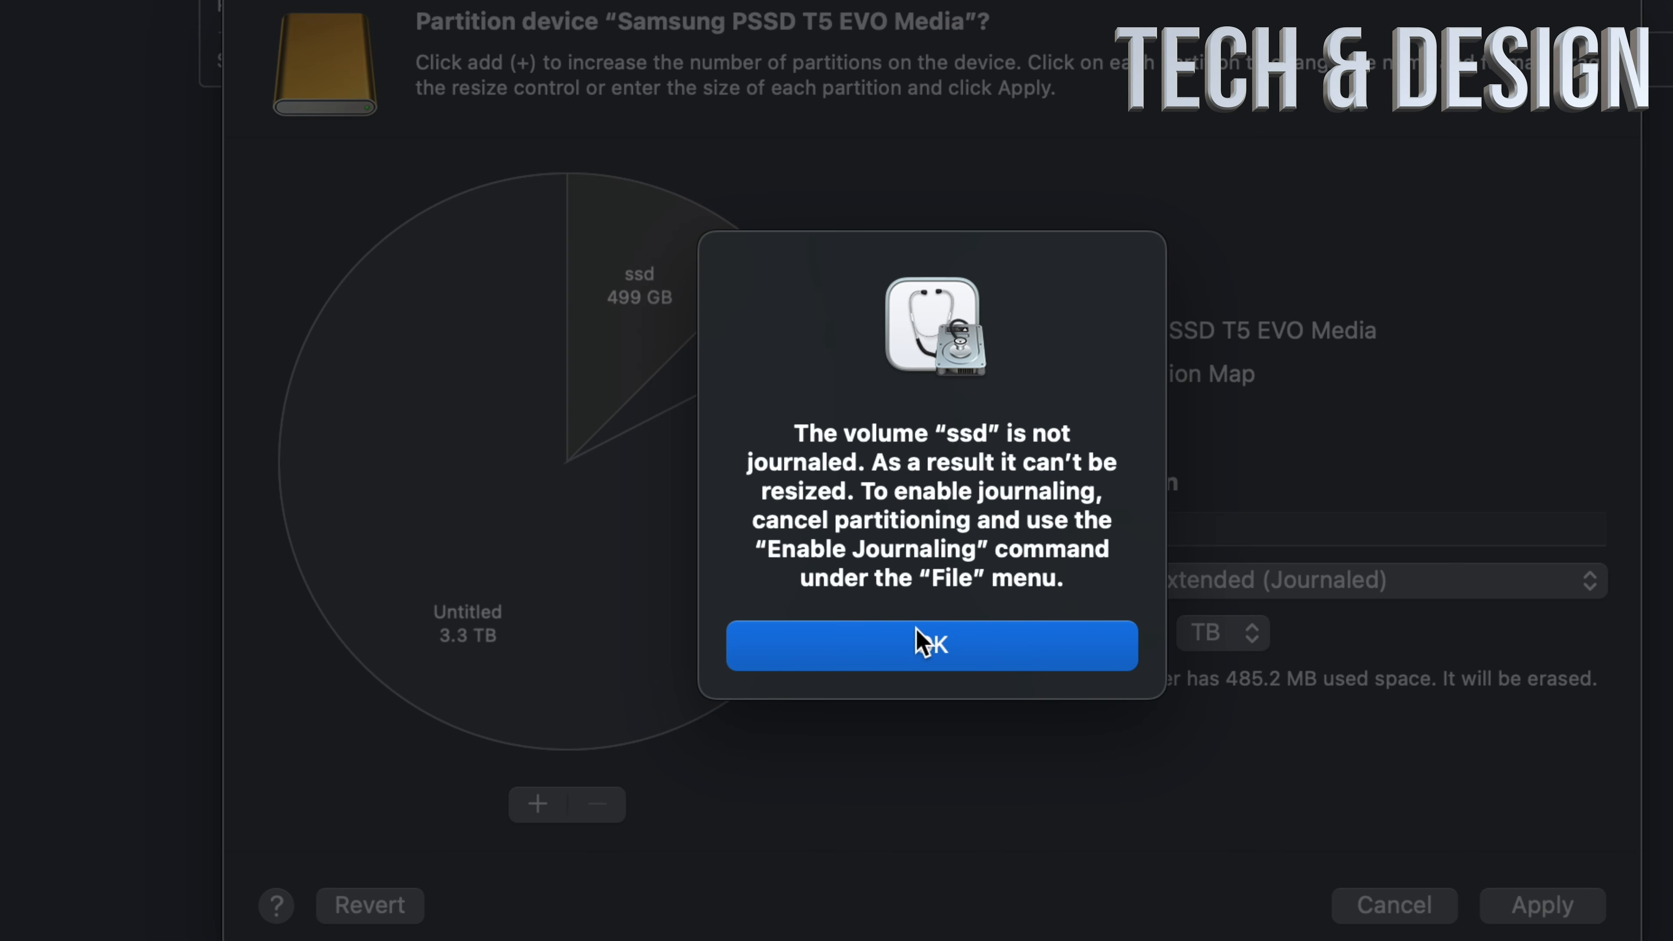
{"action": "left_click", "coordinate": [922, 649]}
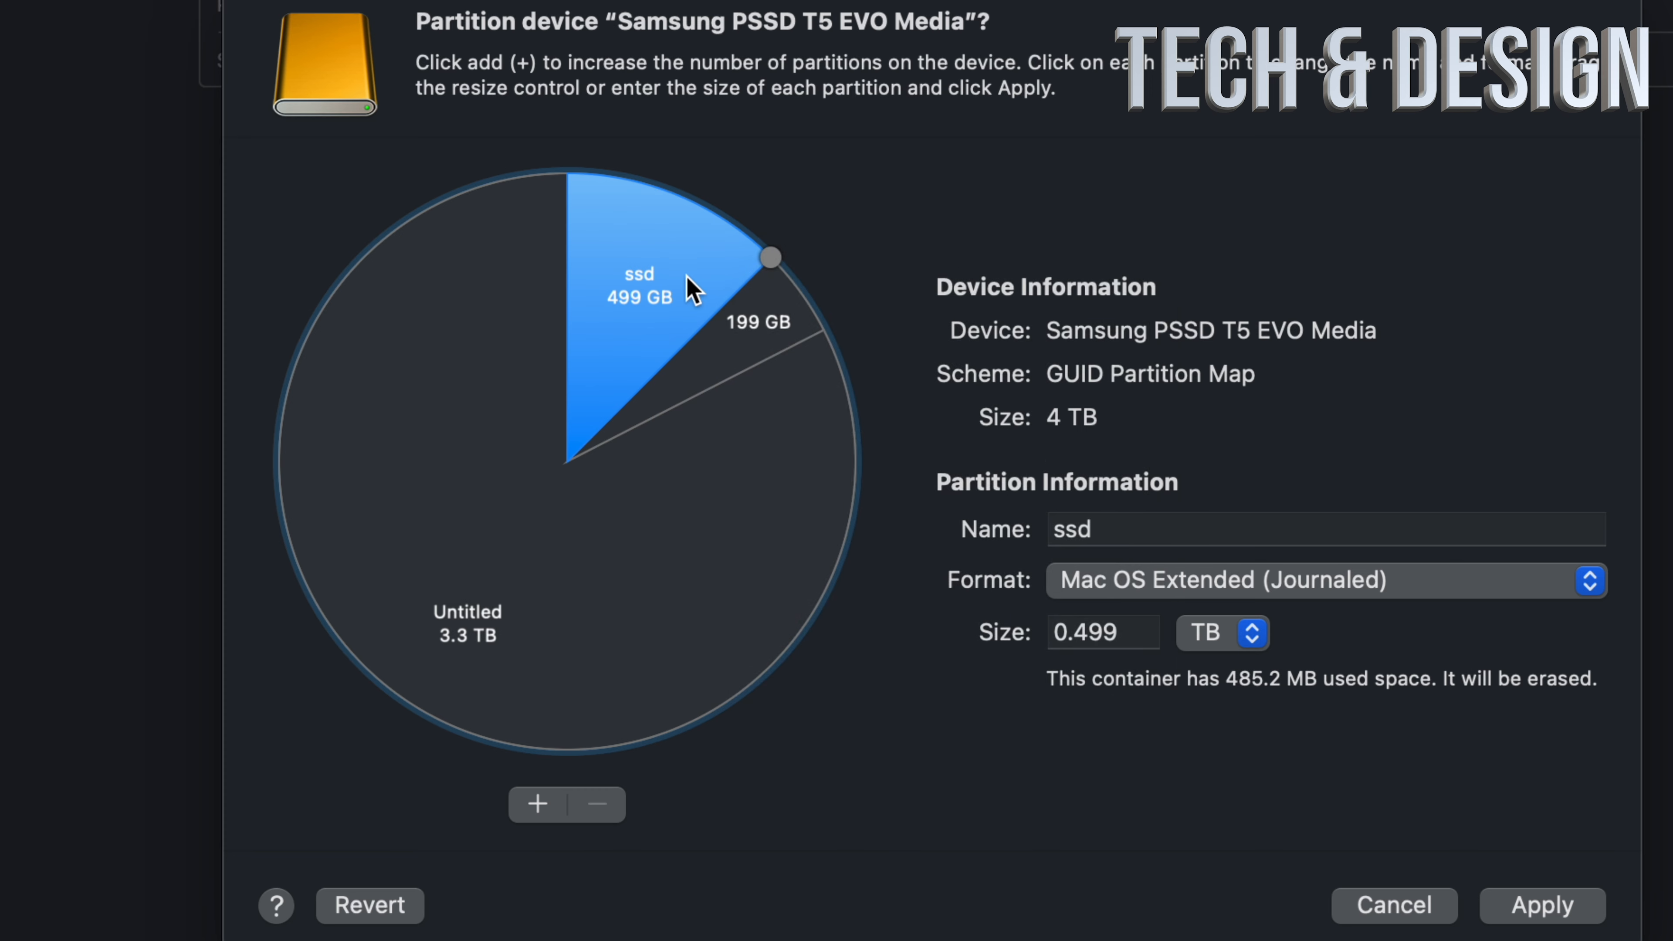
Step: Rename the ssd partition as mac
{"action": "left_click", "coordinate": [763, 343]}
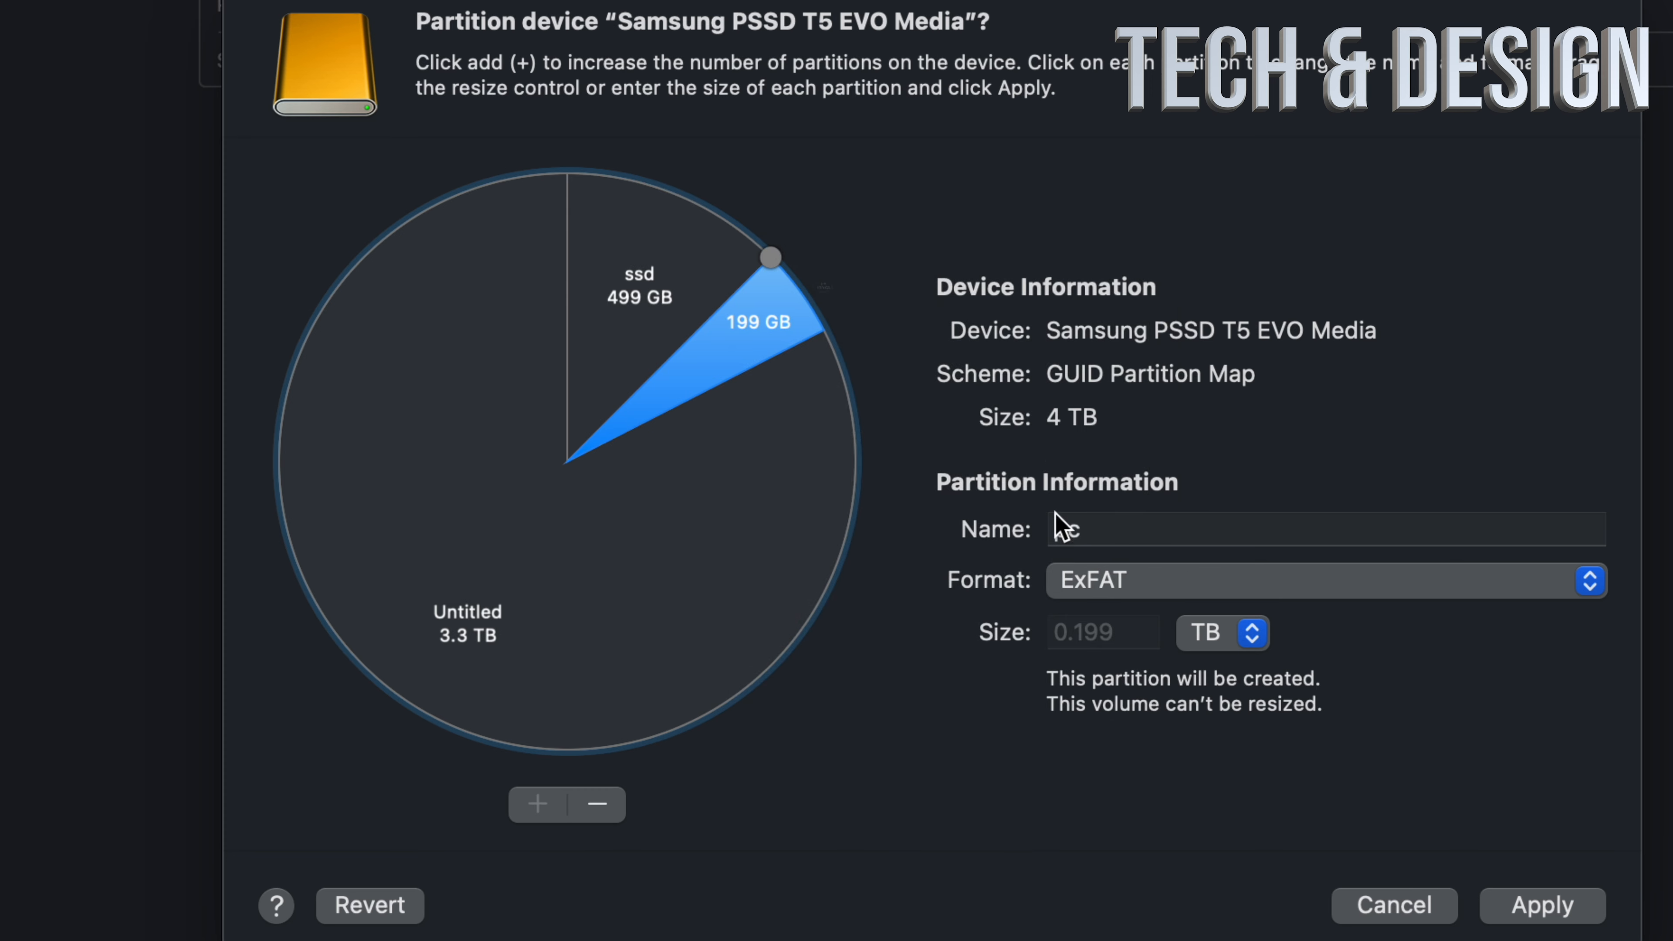
{"action": "left_click", "coordinate": [659, 297]}
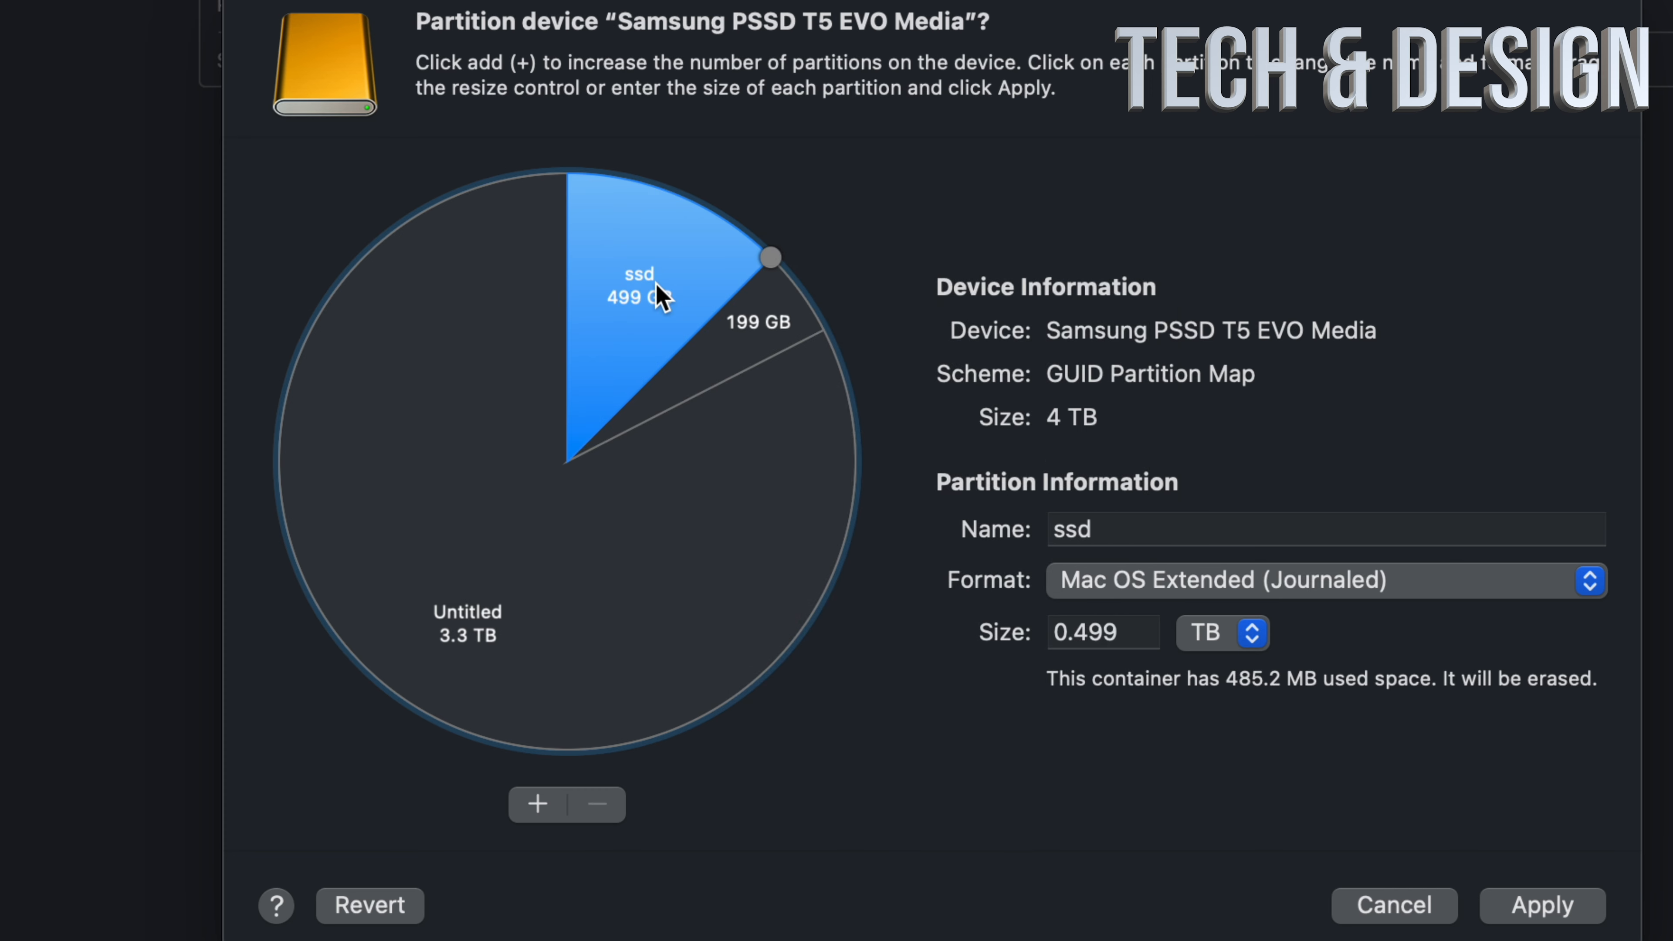
{"action": "double_click", "coordinate": [1153, 531]}
{"action": "type", "text": "a"}
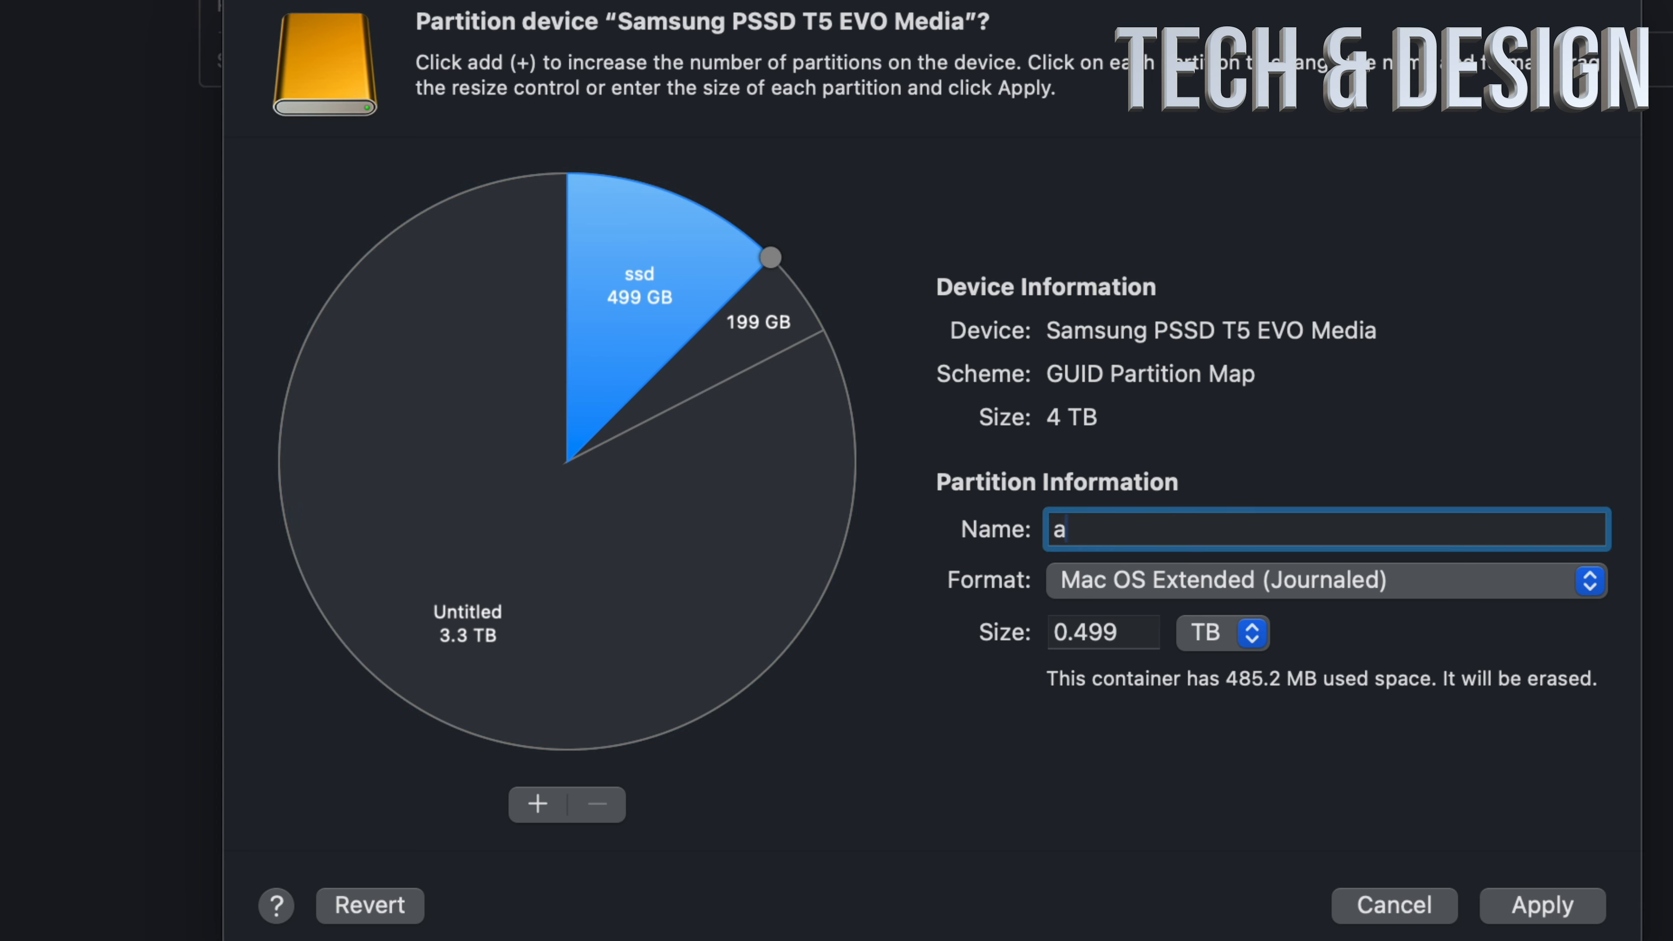
{"action": "key", "text": "BackSpace"}
{"action": "type", "text": "mac"}
Step: Name the largest, untitled APFS partition time machine
{"action": "left_click", "coordinate": [761, 535]}
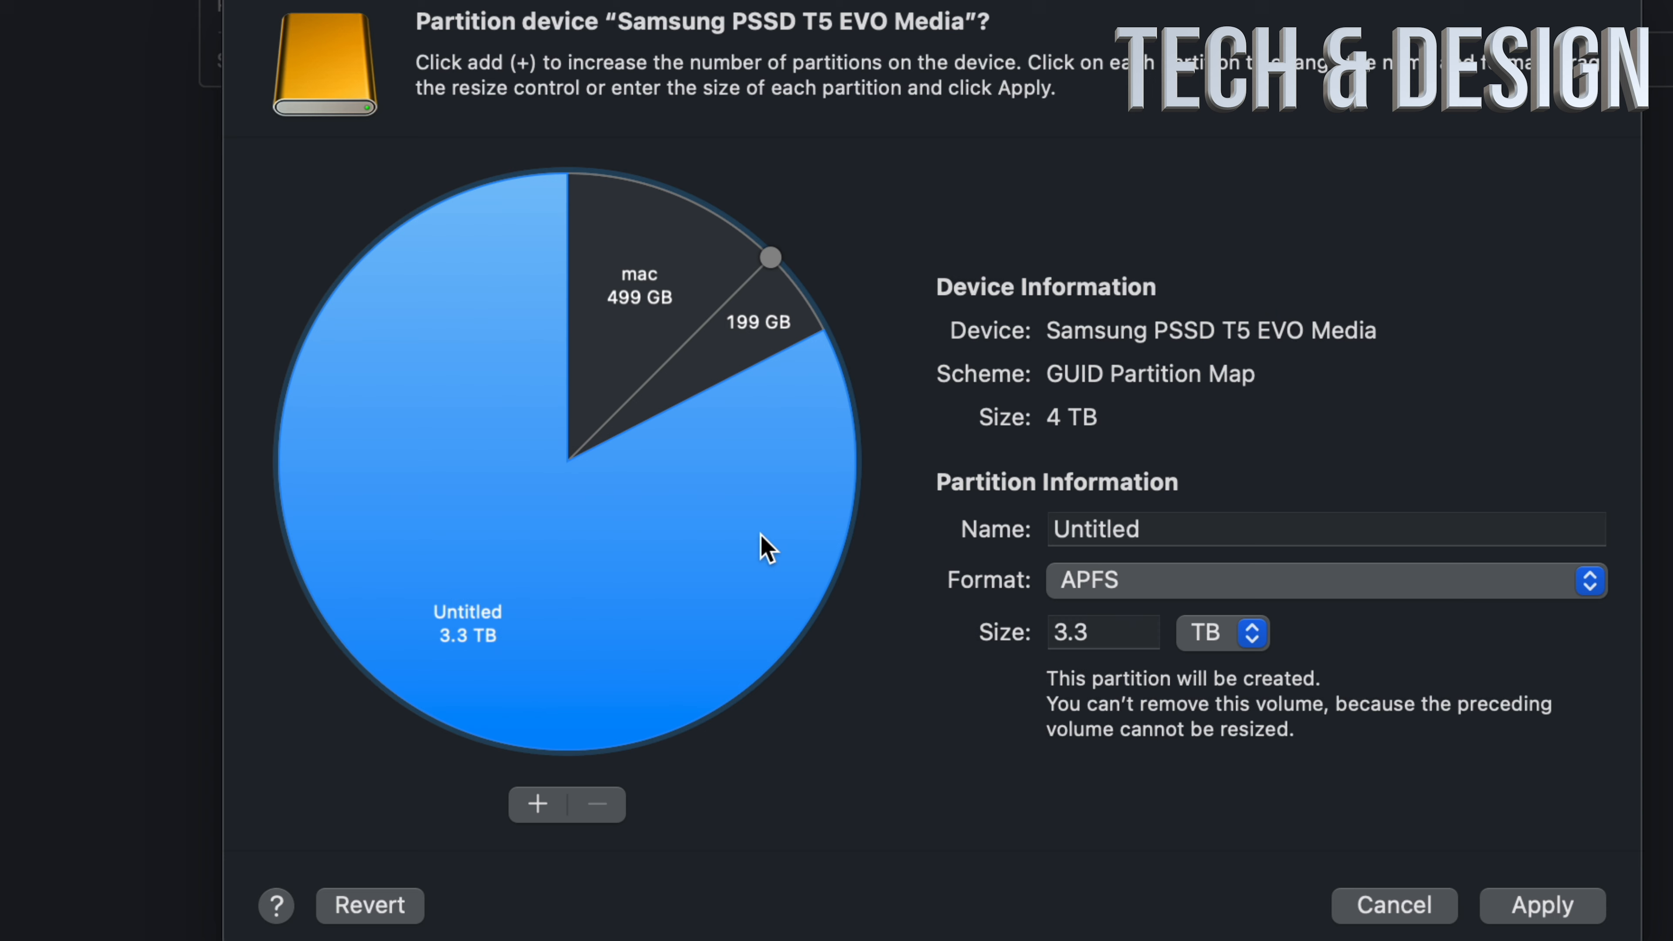
{"action": "left_click", "coordinate": [1205, 531]}
{"action": "type", "text": "time mach"}
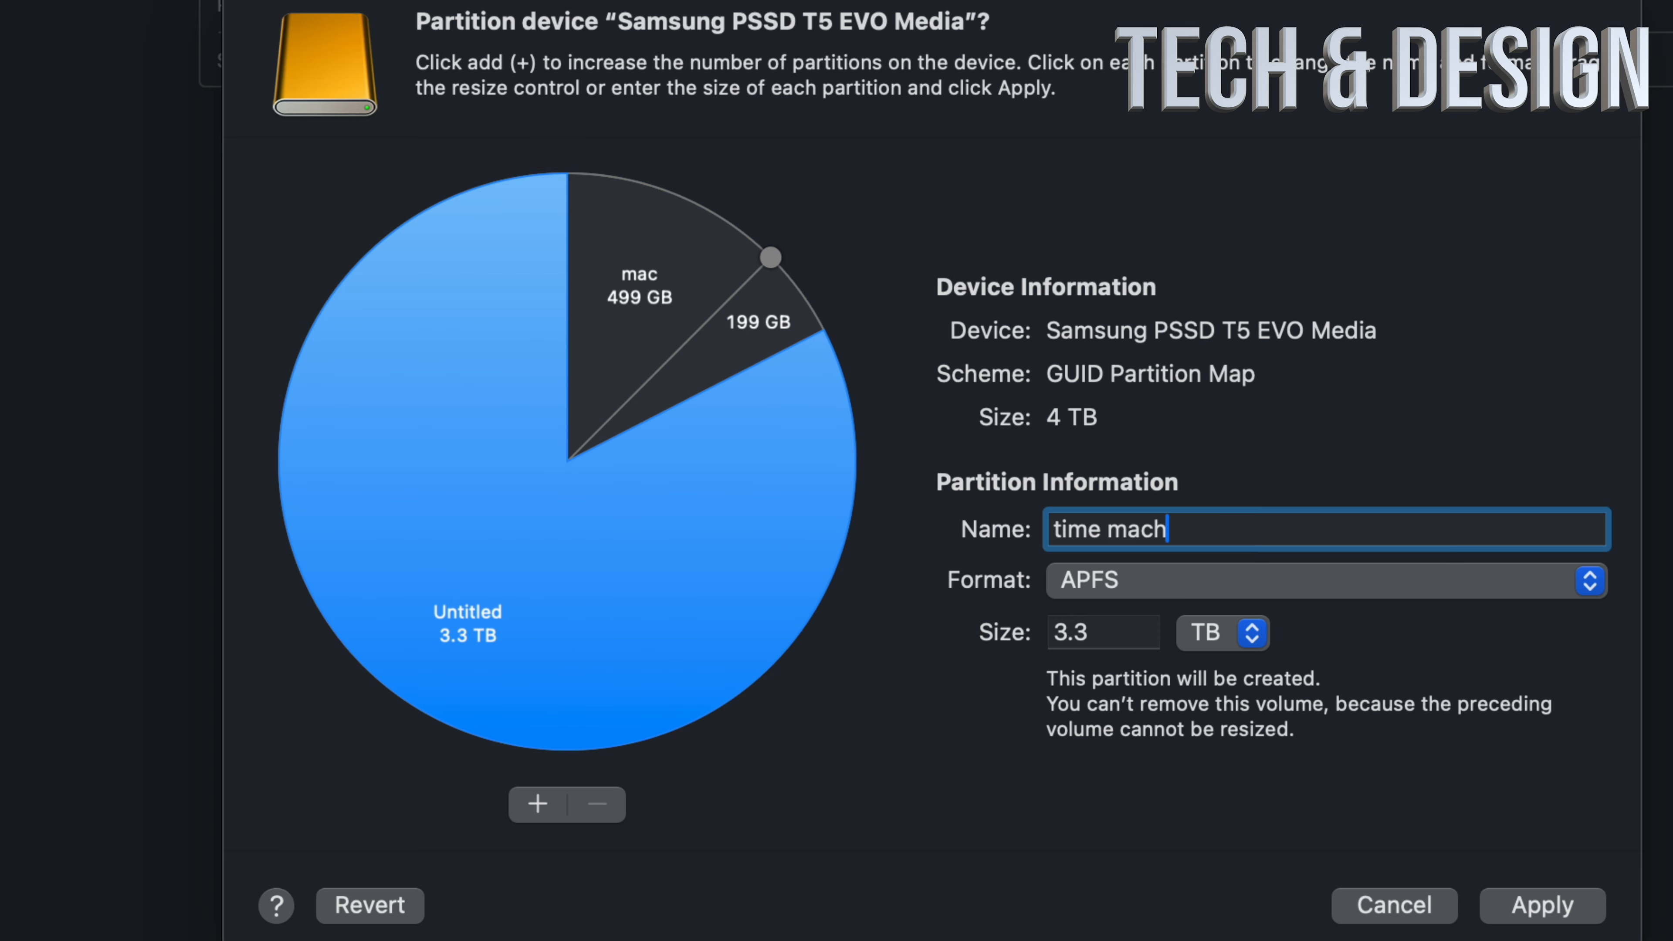
{"action": "type", "text": "ine"}
Step: Apply the partition layout to the Samsung PSSD T5 EVO Media, confirm the erasure and close the finished operation
{"action": "left_click", "coordinate": [1541, 906]}
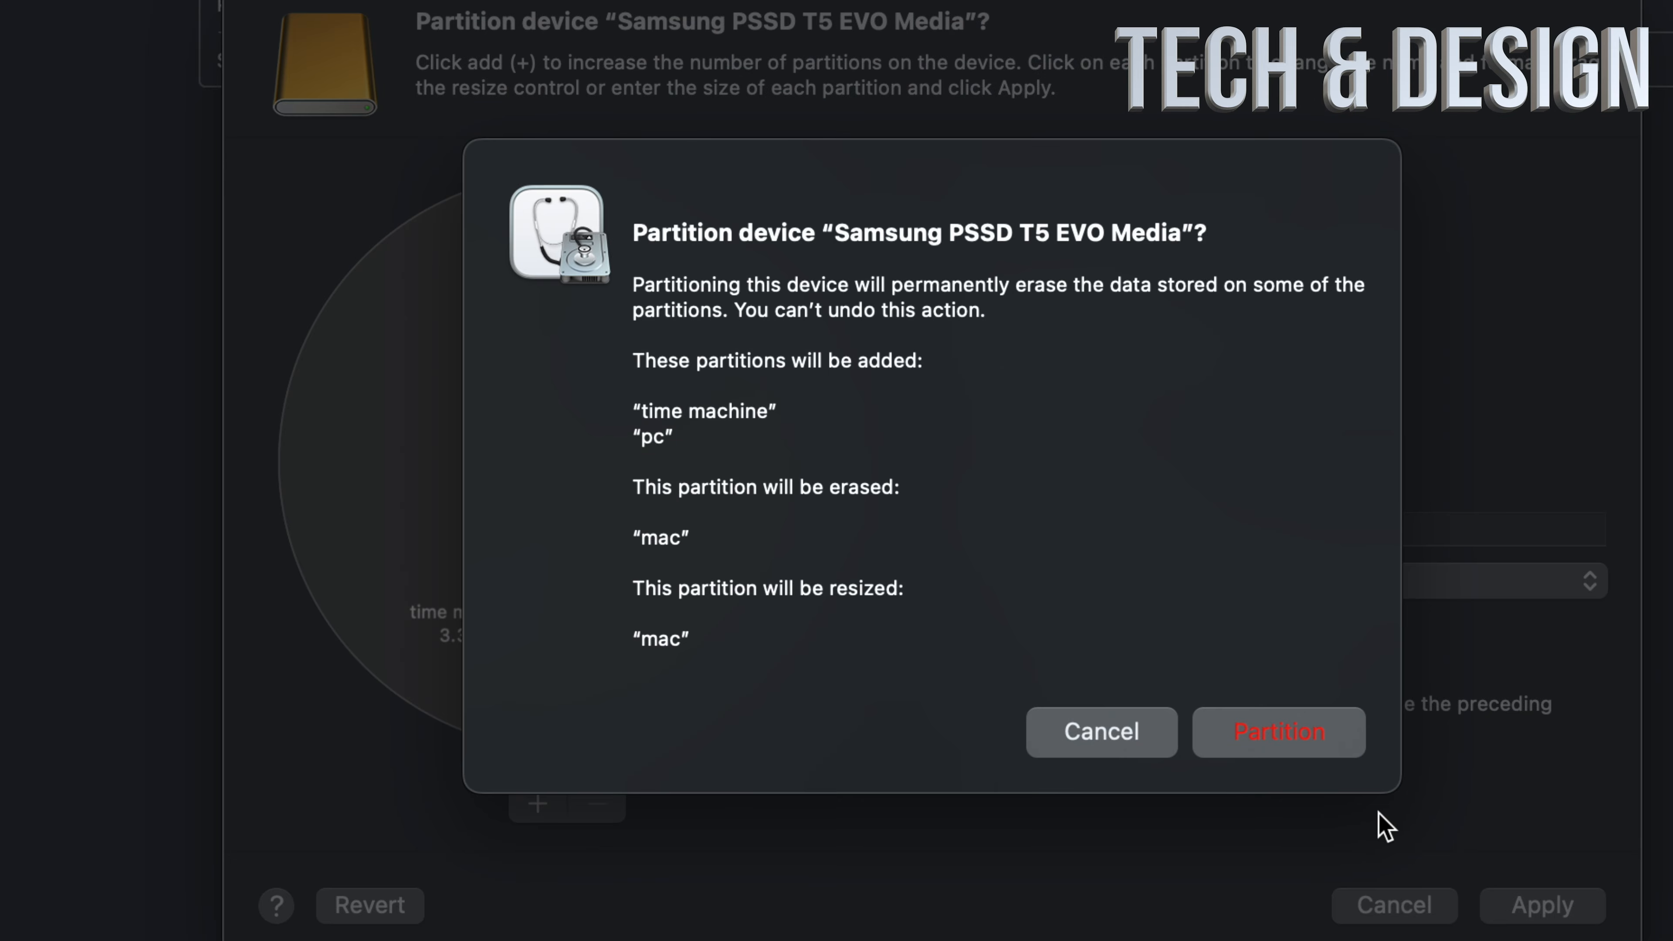
{"action": "left_click", "coordinate": [1283, 739]}
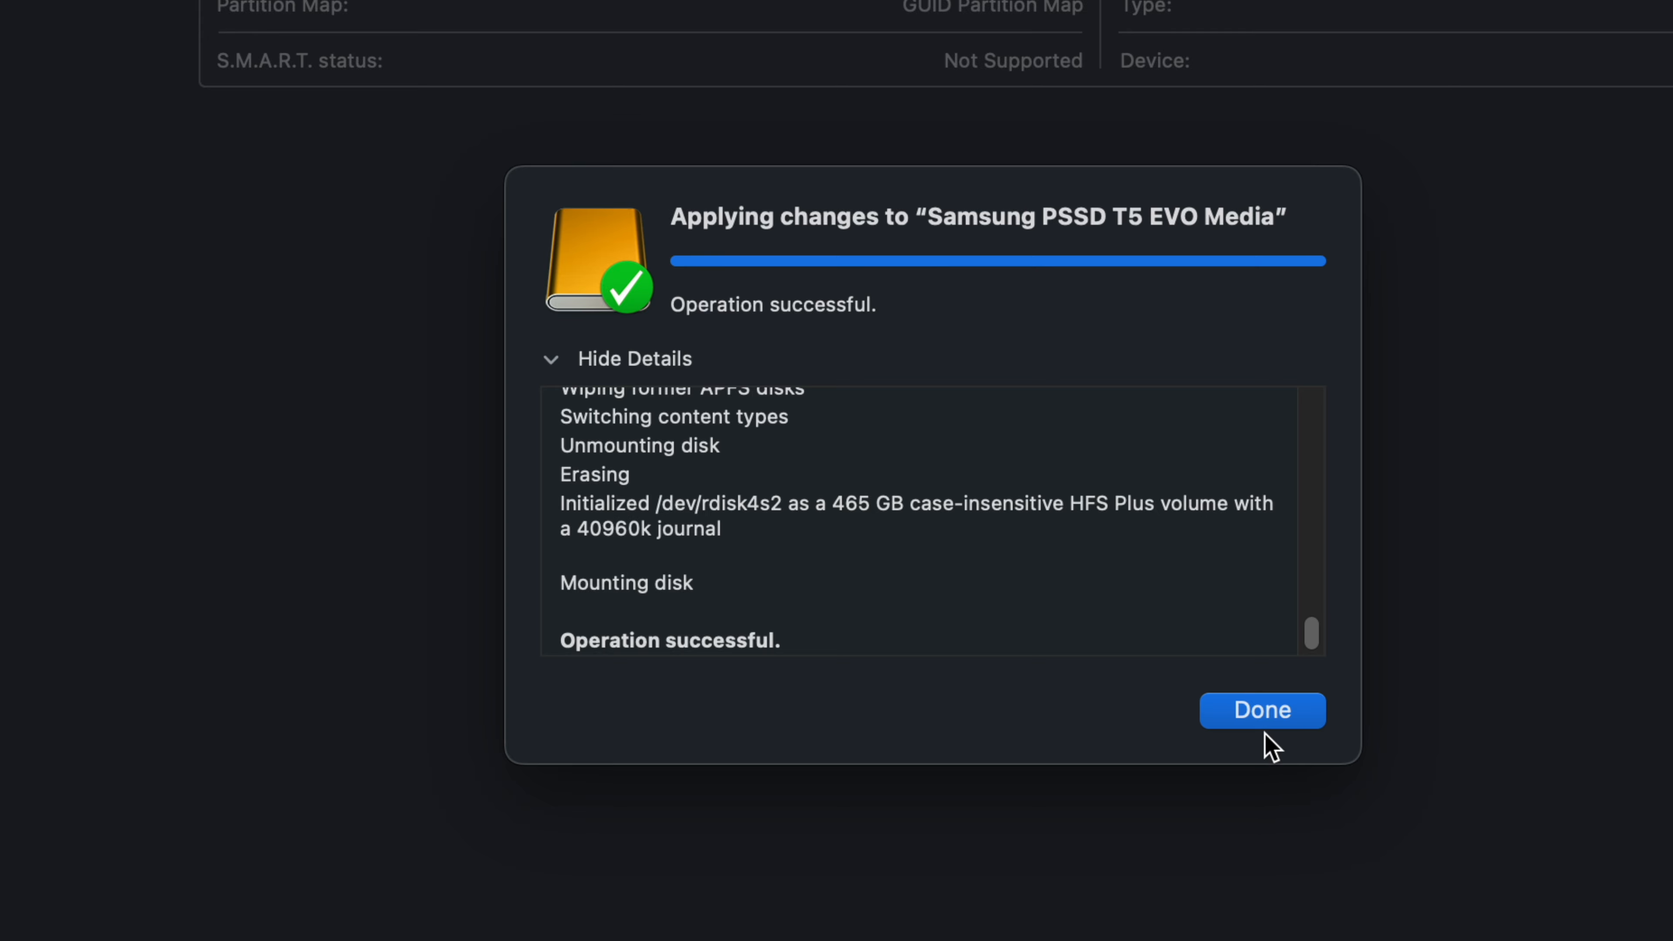
{"action": "left_click", "coordinate": [1251, 711]}
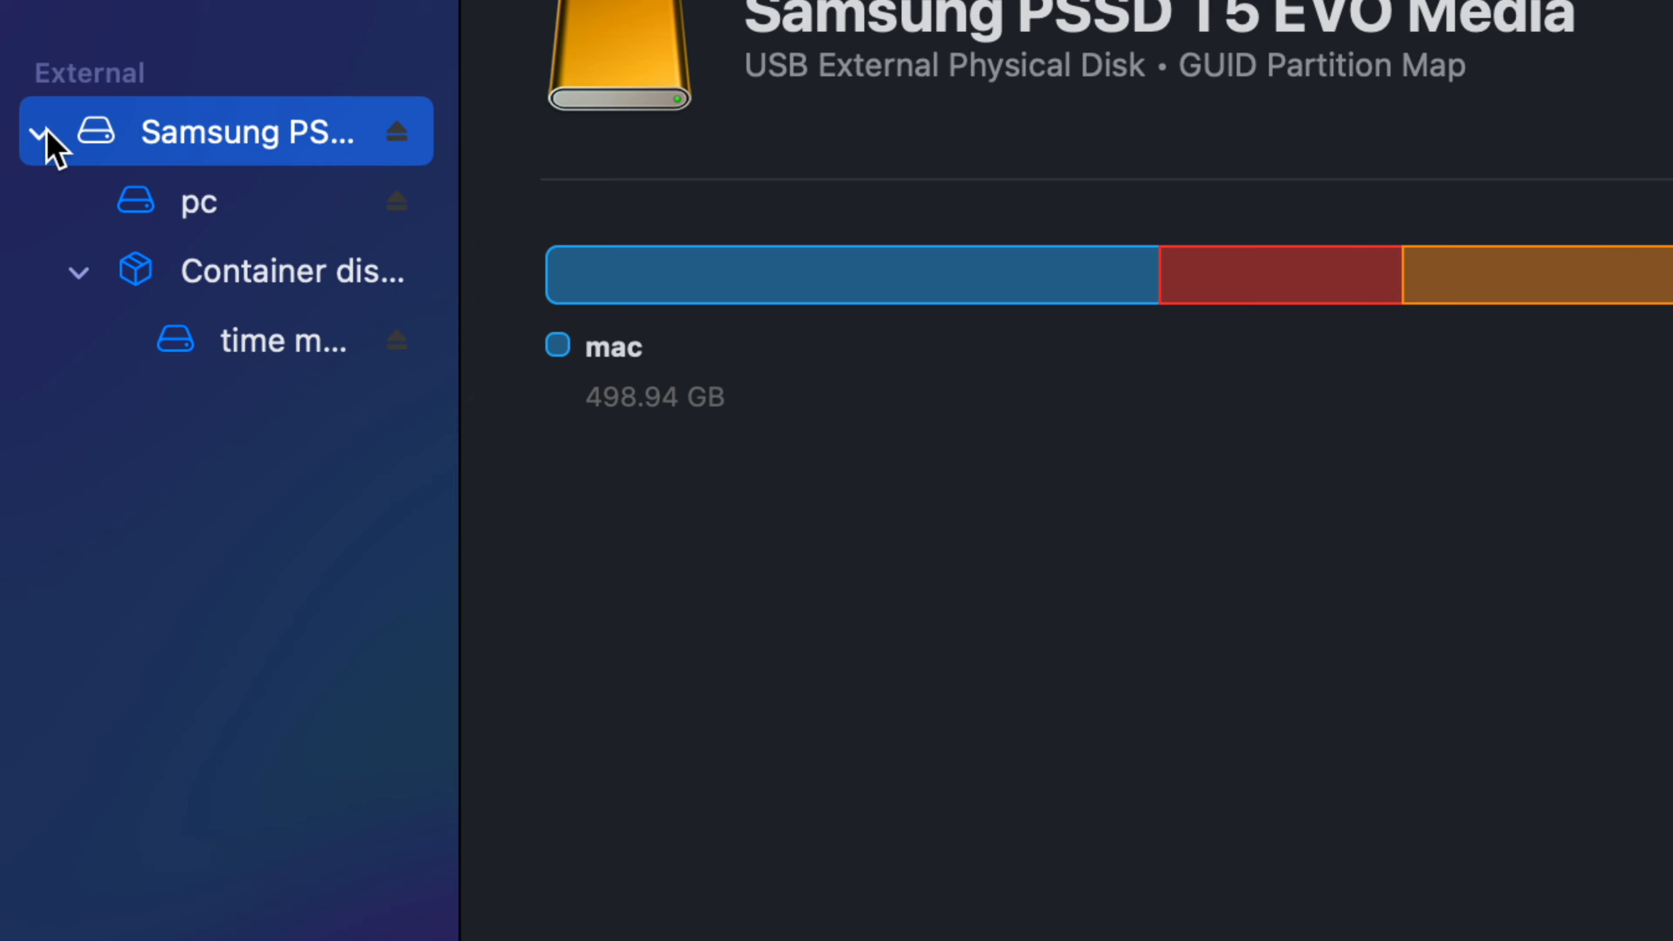
Step: Inspect the volumes under the external Samsung disk, including pc and time machine
{"action": "left_click", "coordinate": [45, 133]}
{"action": "left_click", "coordinate": [45, 133]}
{"action": "left_click", "coordinate": [241, 209]}
{"action": "left_click", "coordinate": [249, 337]}
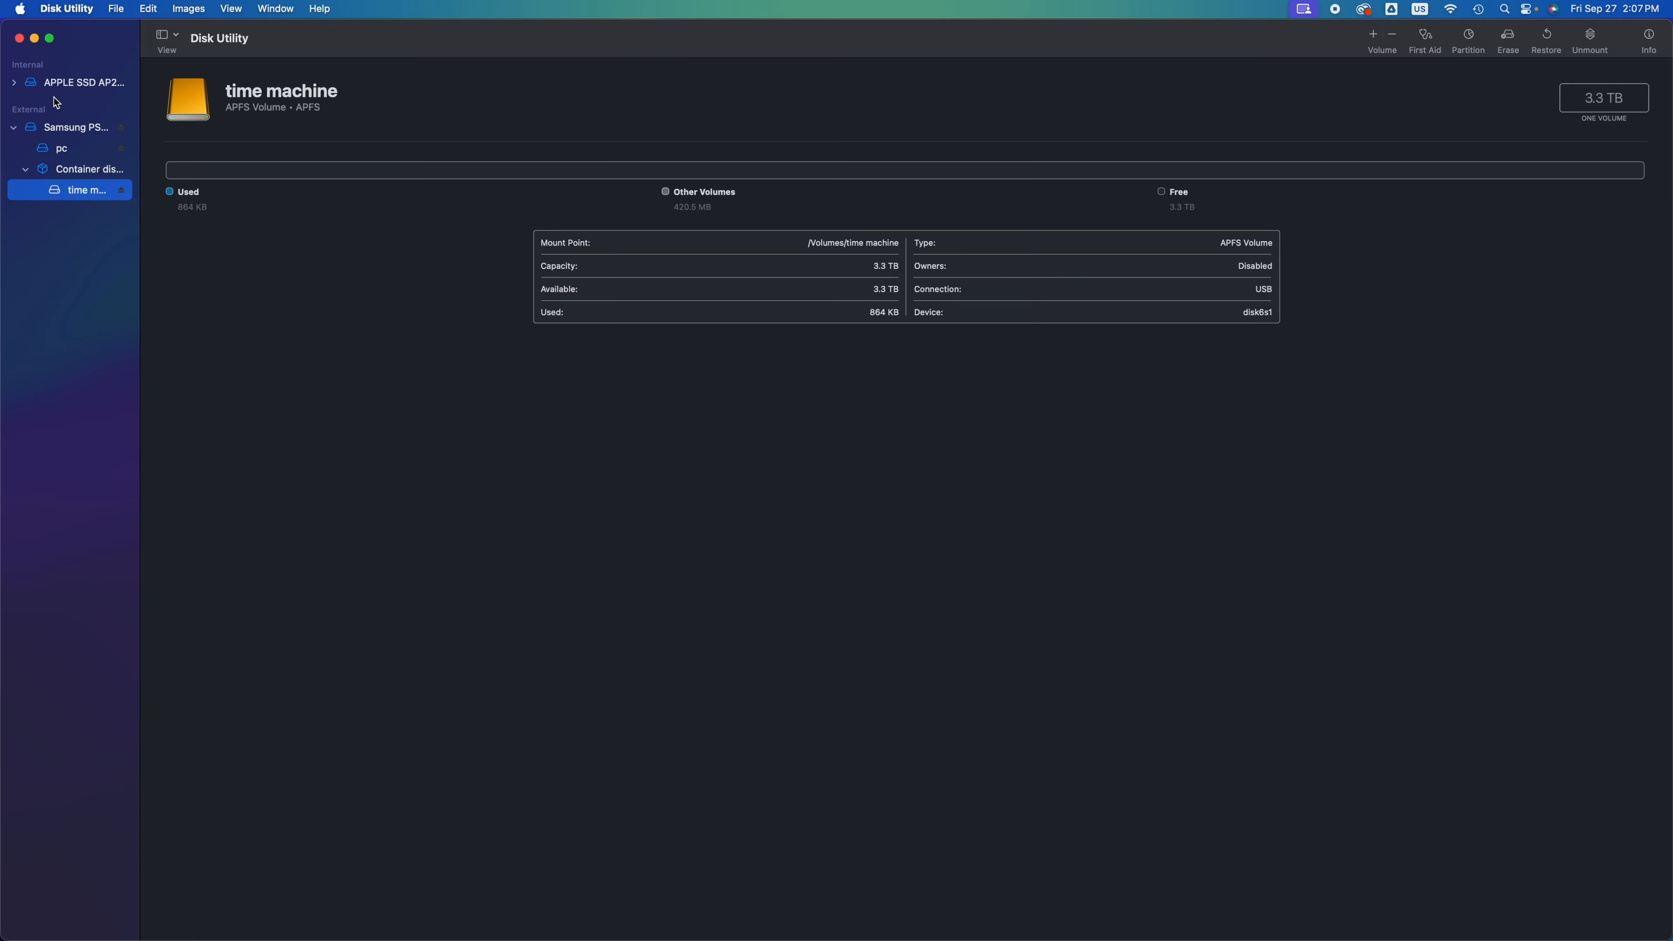
Step: Close Disk Utility and line up the pc, mac and time machine drives in the middle of the desktop
{"action": "left_click", "coordinate": [19, 38]}
{"action": "left_click_drag", "start_coordinate": [1622, 387], "coordinate": [928, 396]}
{"action": "left_click_drag", "start_coordinate": [1622, 469], "coordinate": [817, 394]}
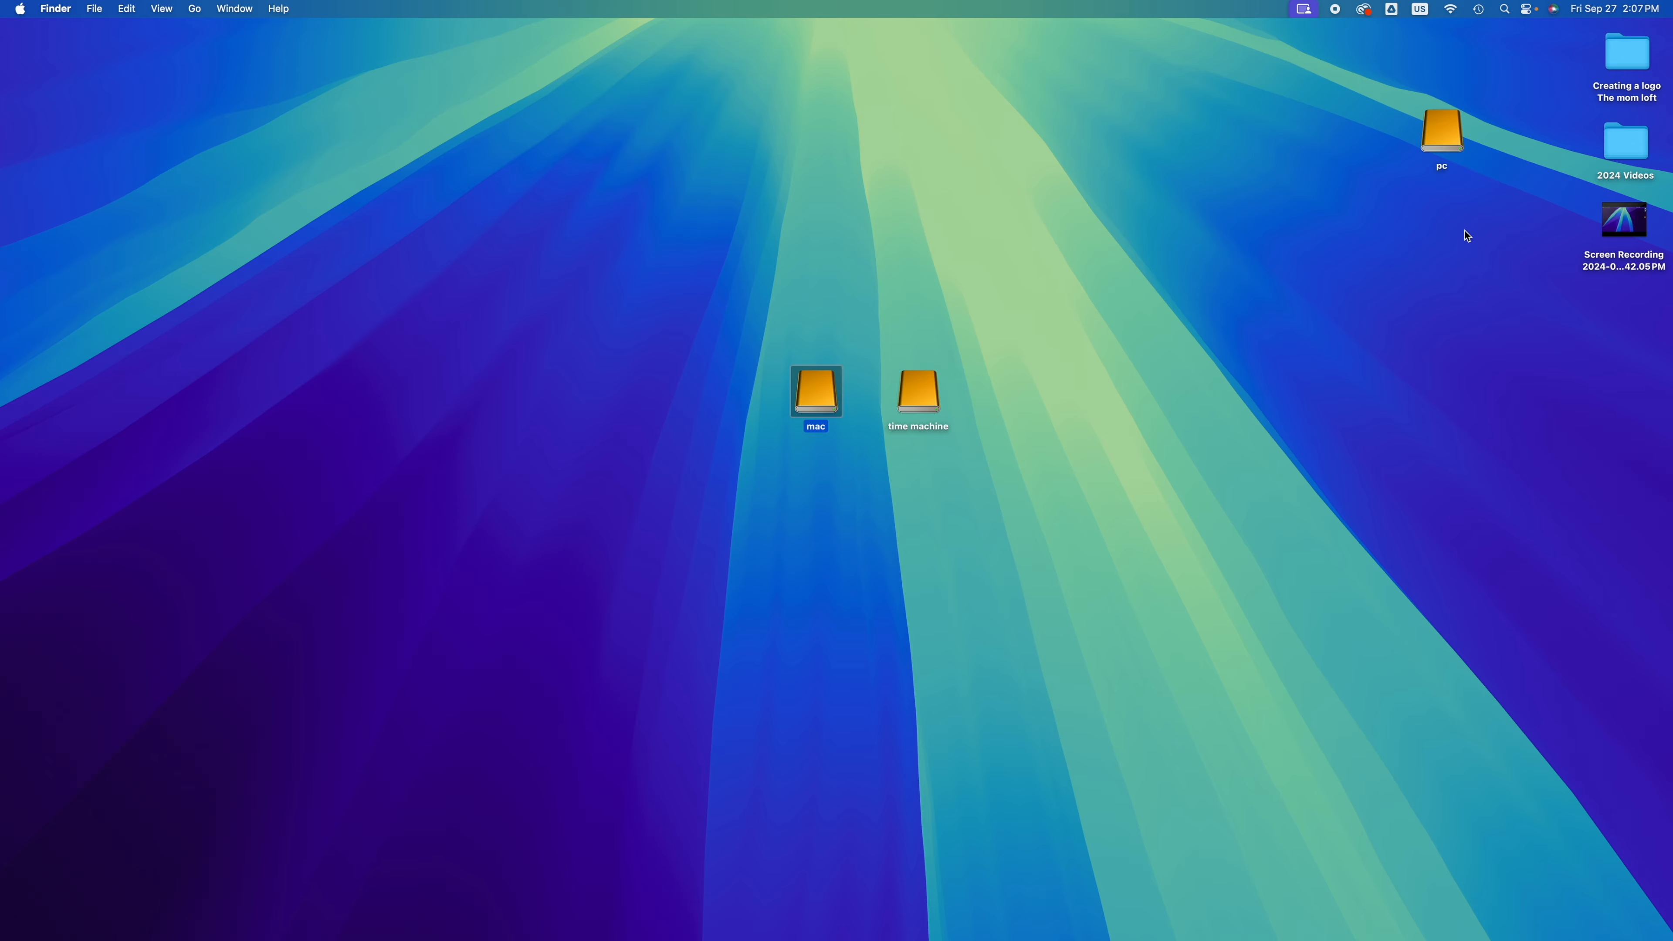
{"action": "left_click_drag", "start_coordinate": [1444, 141], "coordinate": [751, 407]}
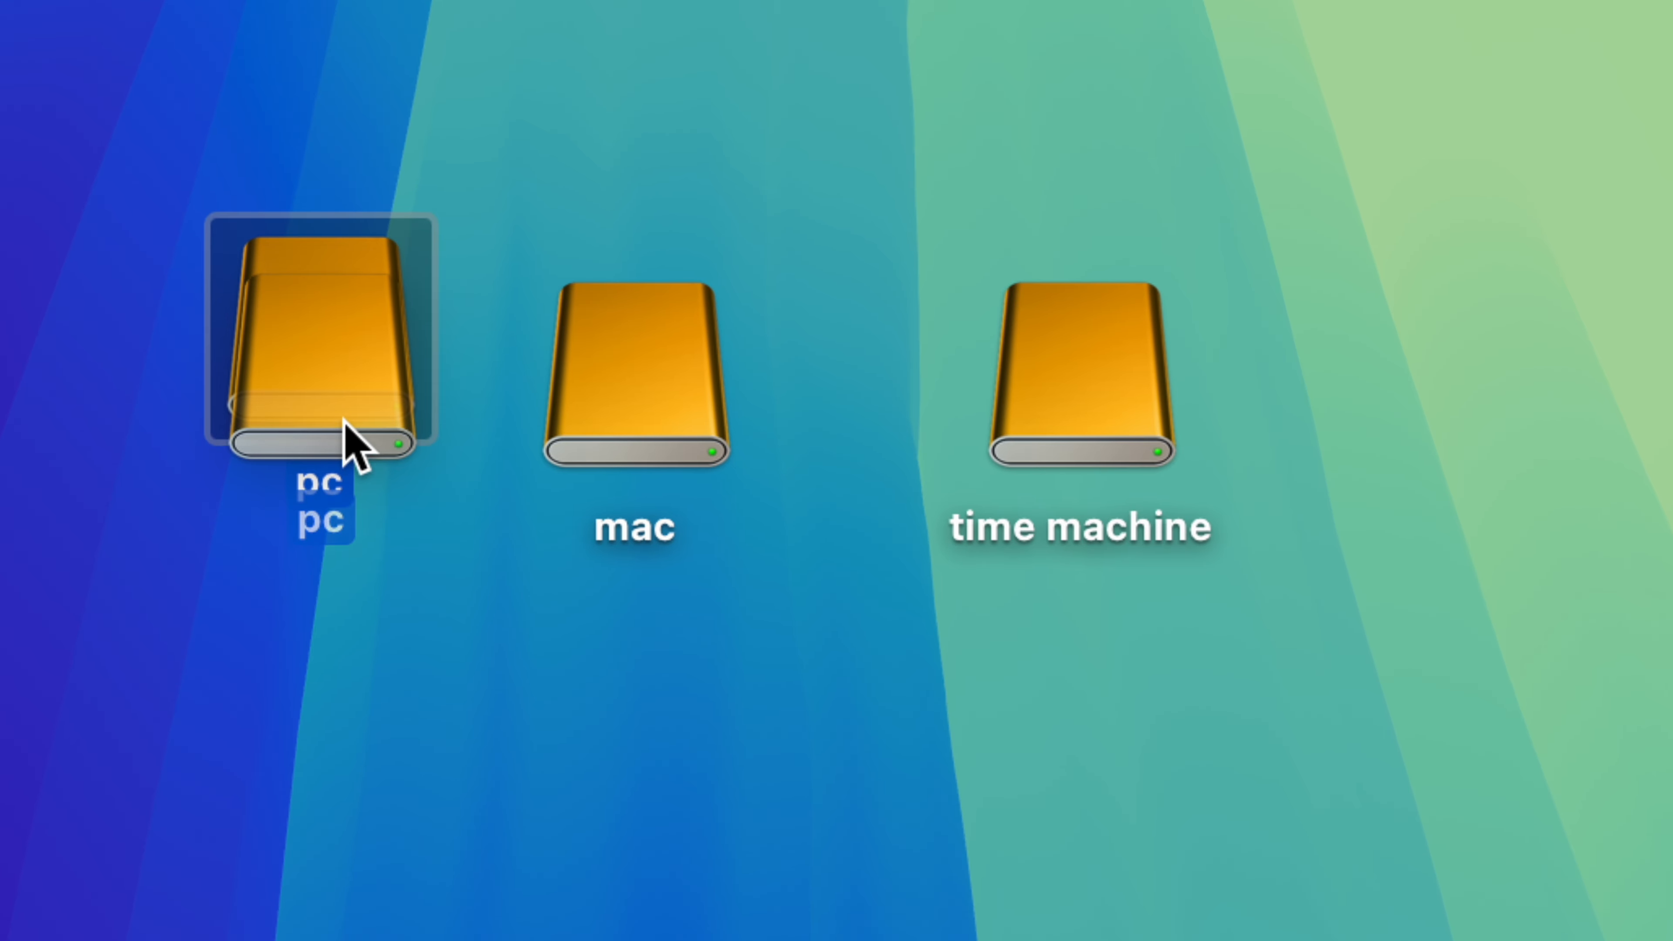
{"action": "left_click_drag", "start_coordinate": [344, 419], "coordinate": [348, 423]}
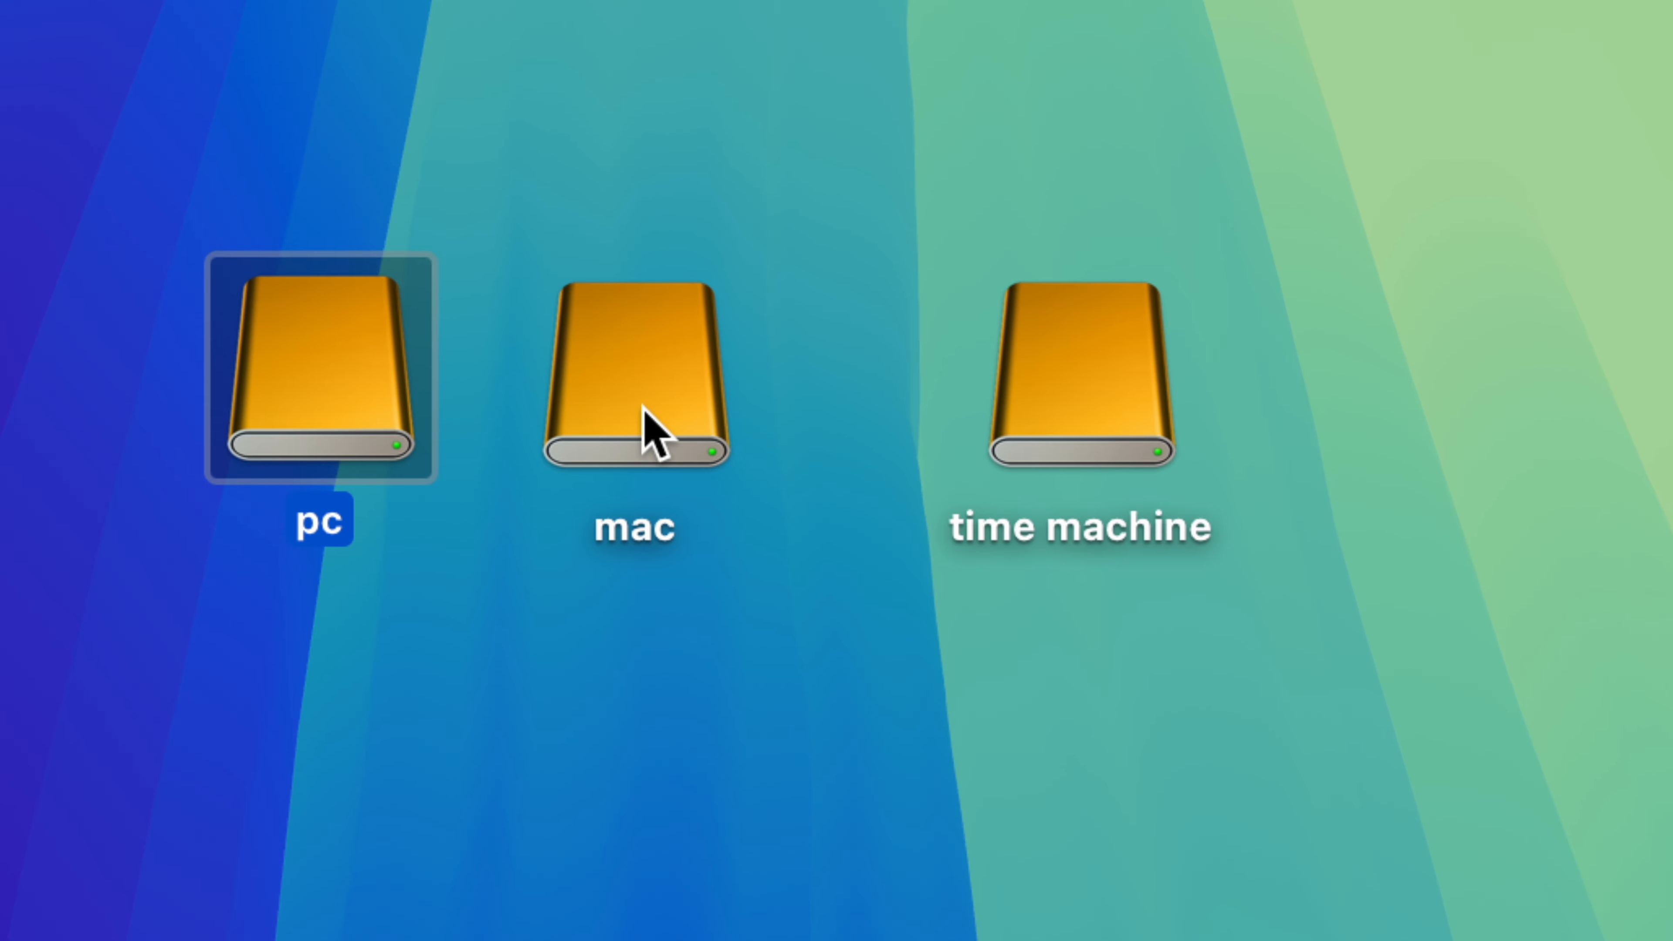
Step: Move the mac drive below the row and place pc and time machine closer together on the desktop
{"action": "left_click_drag", "start_coordinate": [642, 426], "coordinate": [637, 758]}
{"action": "left_click_drag", "start_coordinate": [355, 428], "coordinate": [790, 454]}
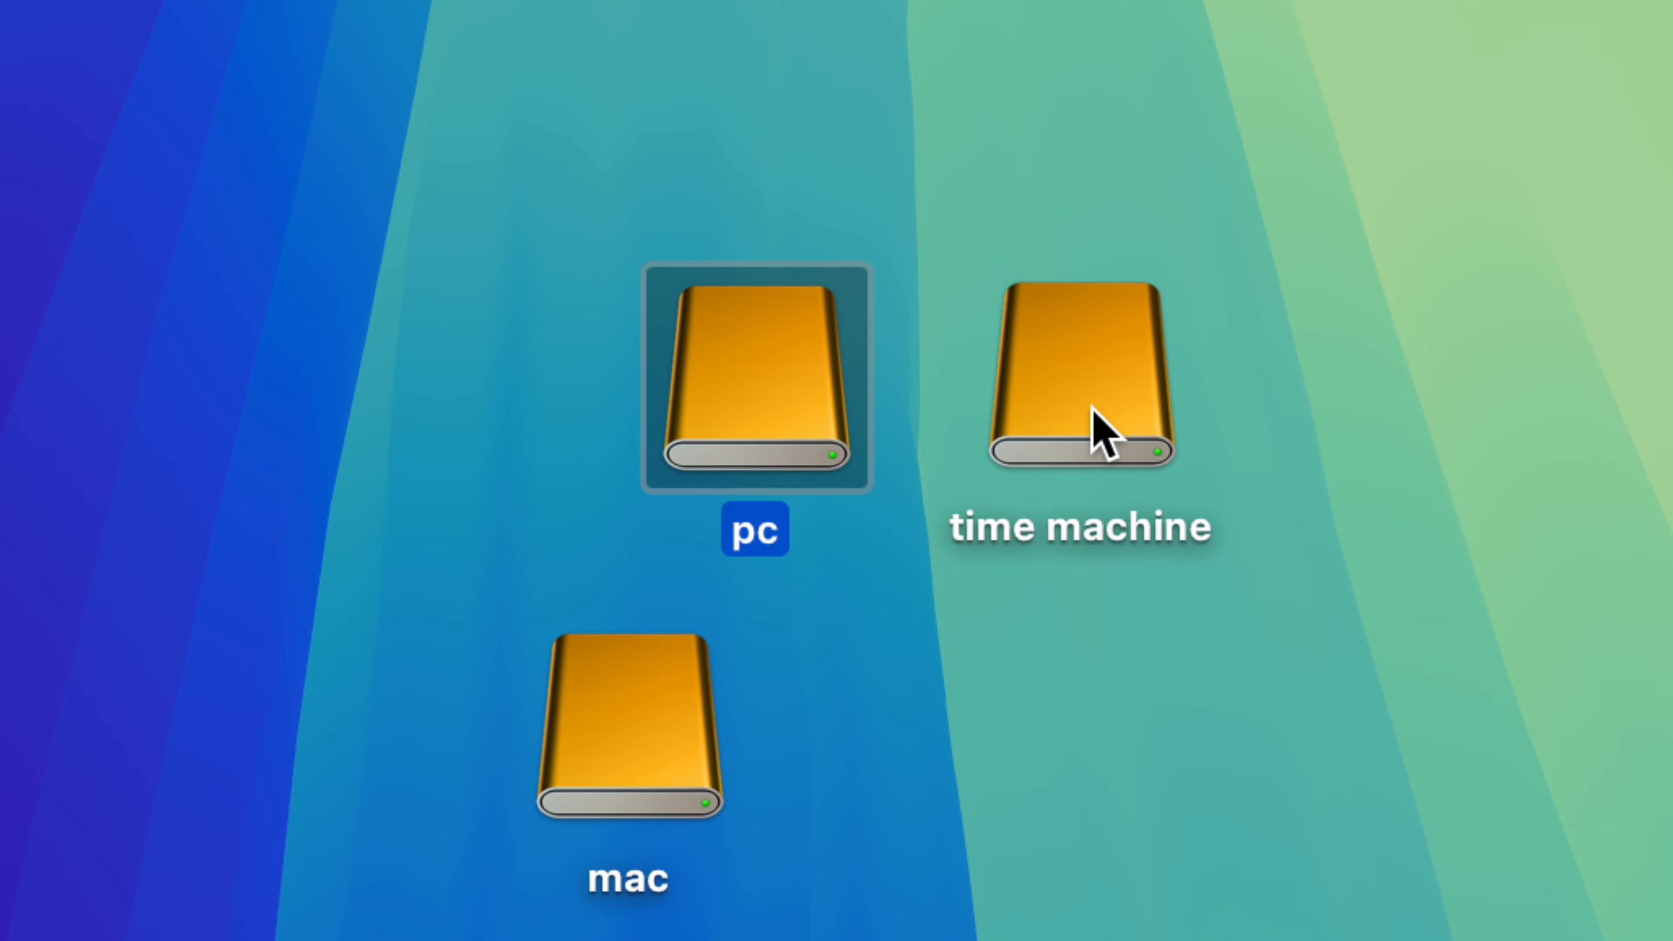
{"action": "left_click_drag", "start_coordinate": [1085, 425], "coordinate": [1051, 434]}
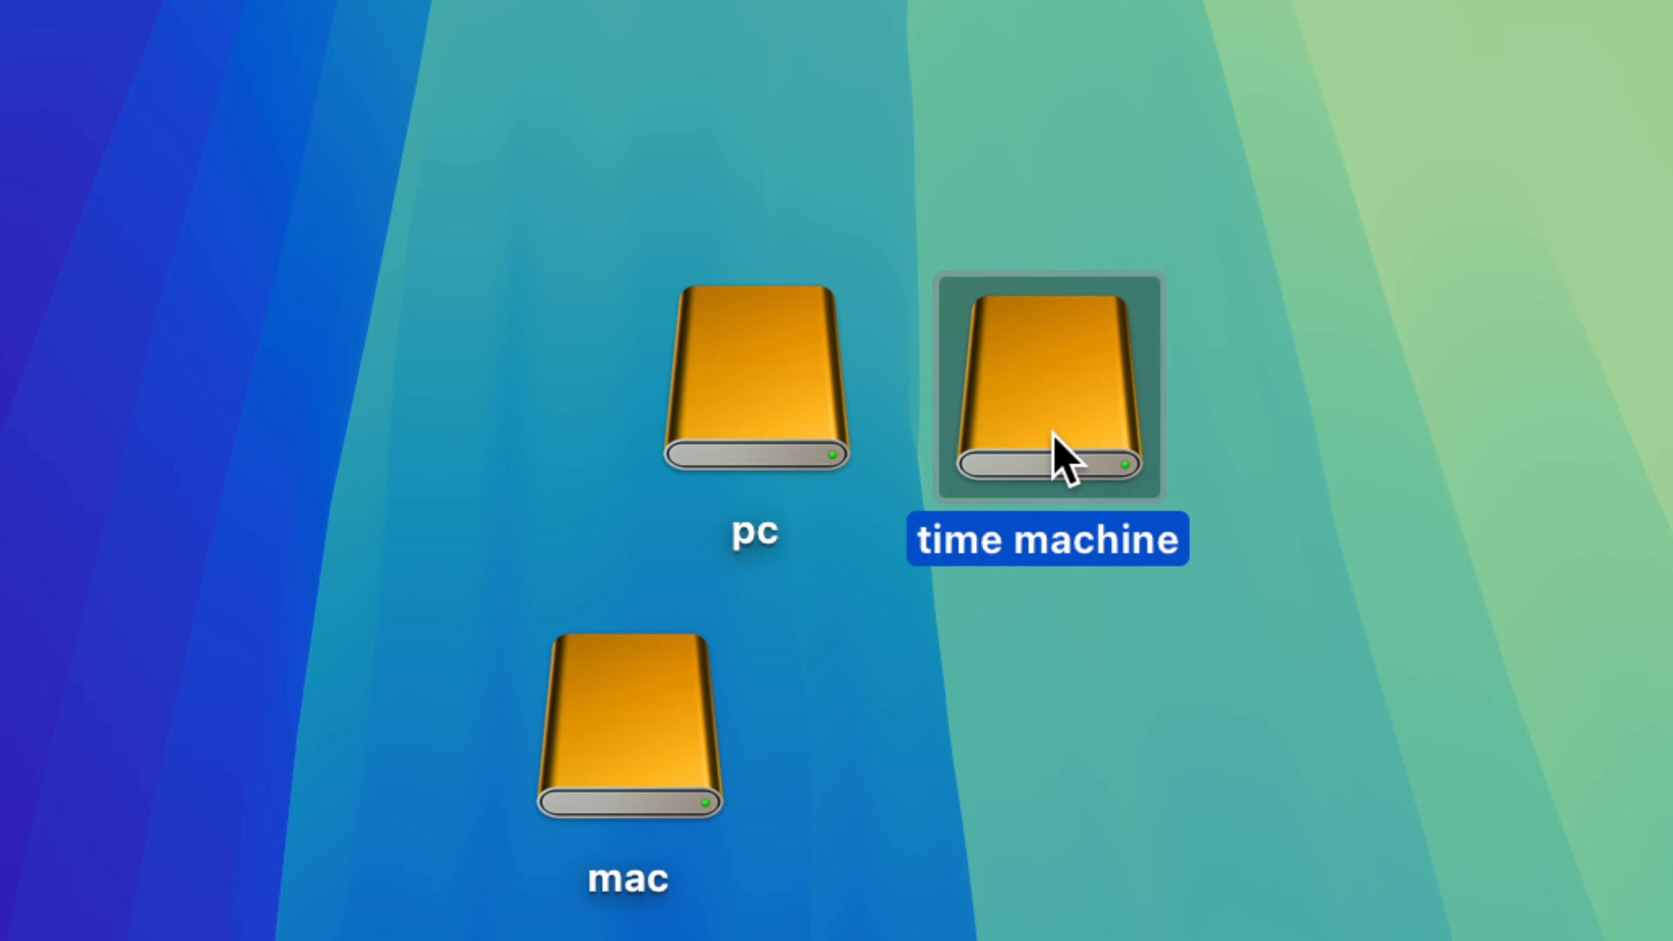
Step: Move the pc and time machine drives up together and place the mac drive before them to form one row on the desktop
{"action": "left_click", "coordinate": [793, 414]}
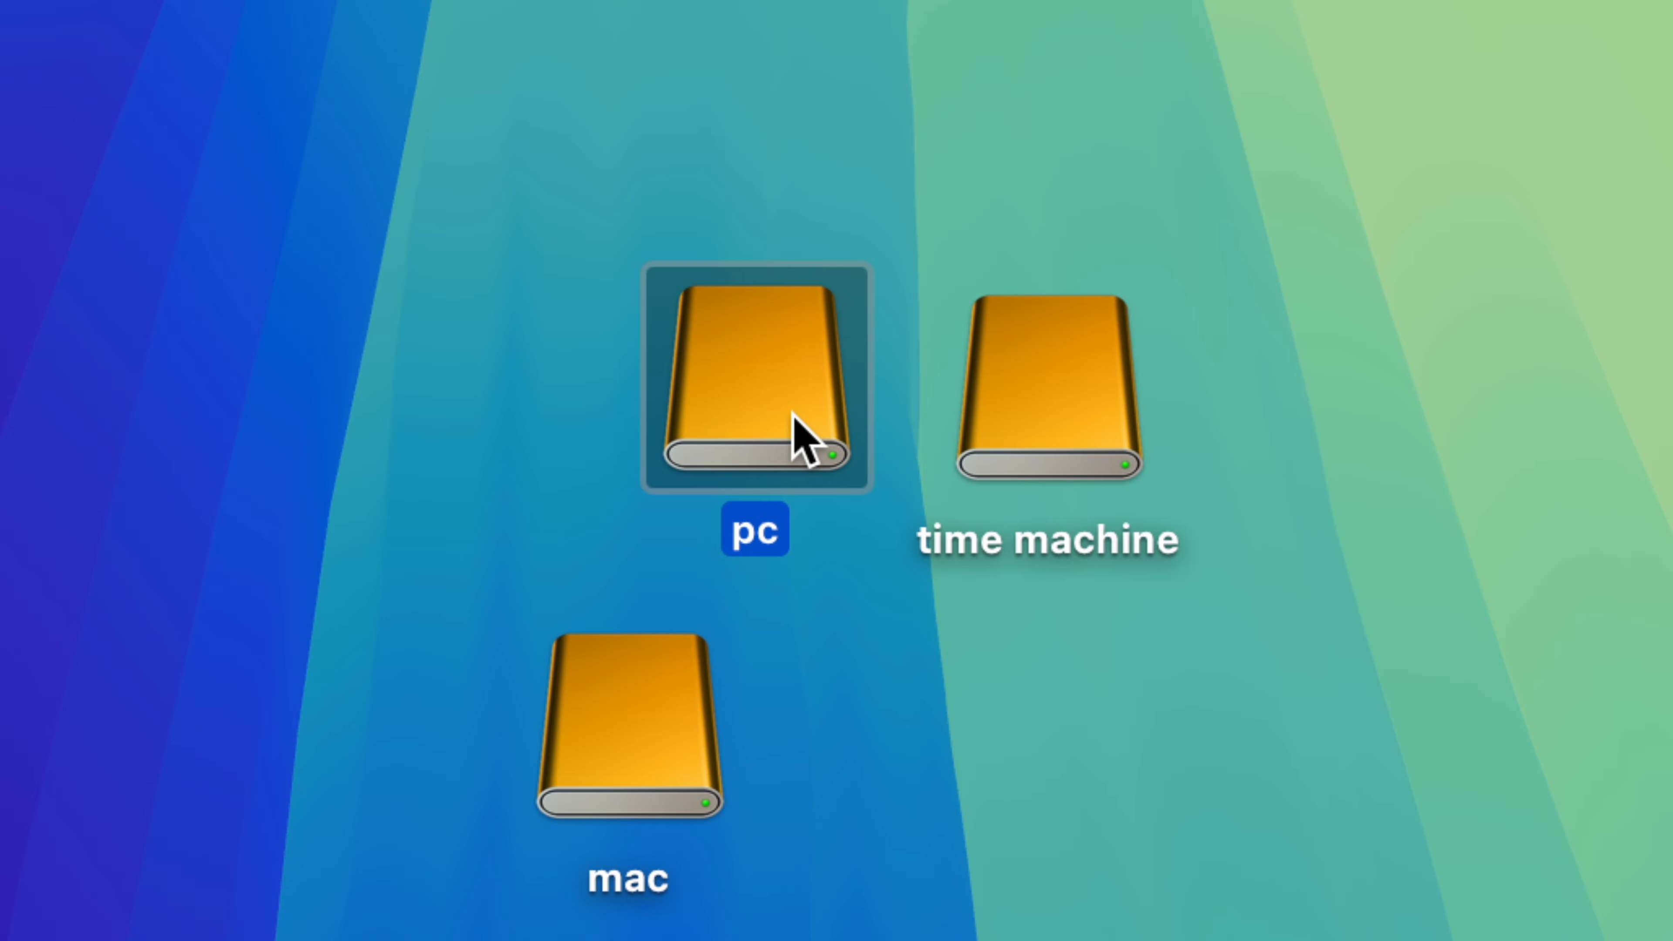
{"action": "left_click_drag", "start_coordinate": [679, 217], "coordinate": [1001, 263]}
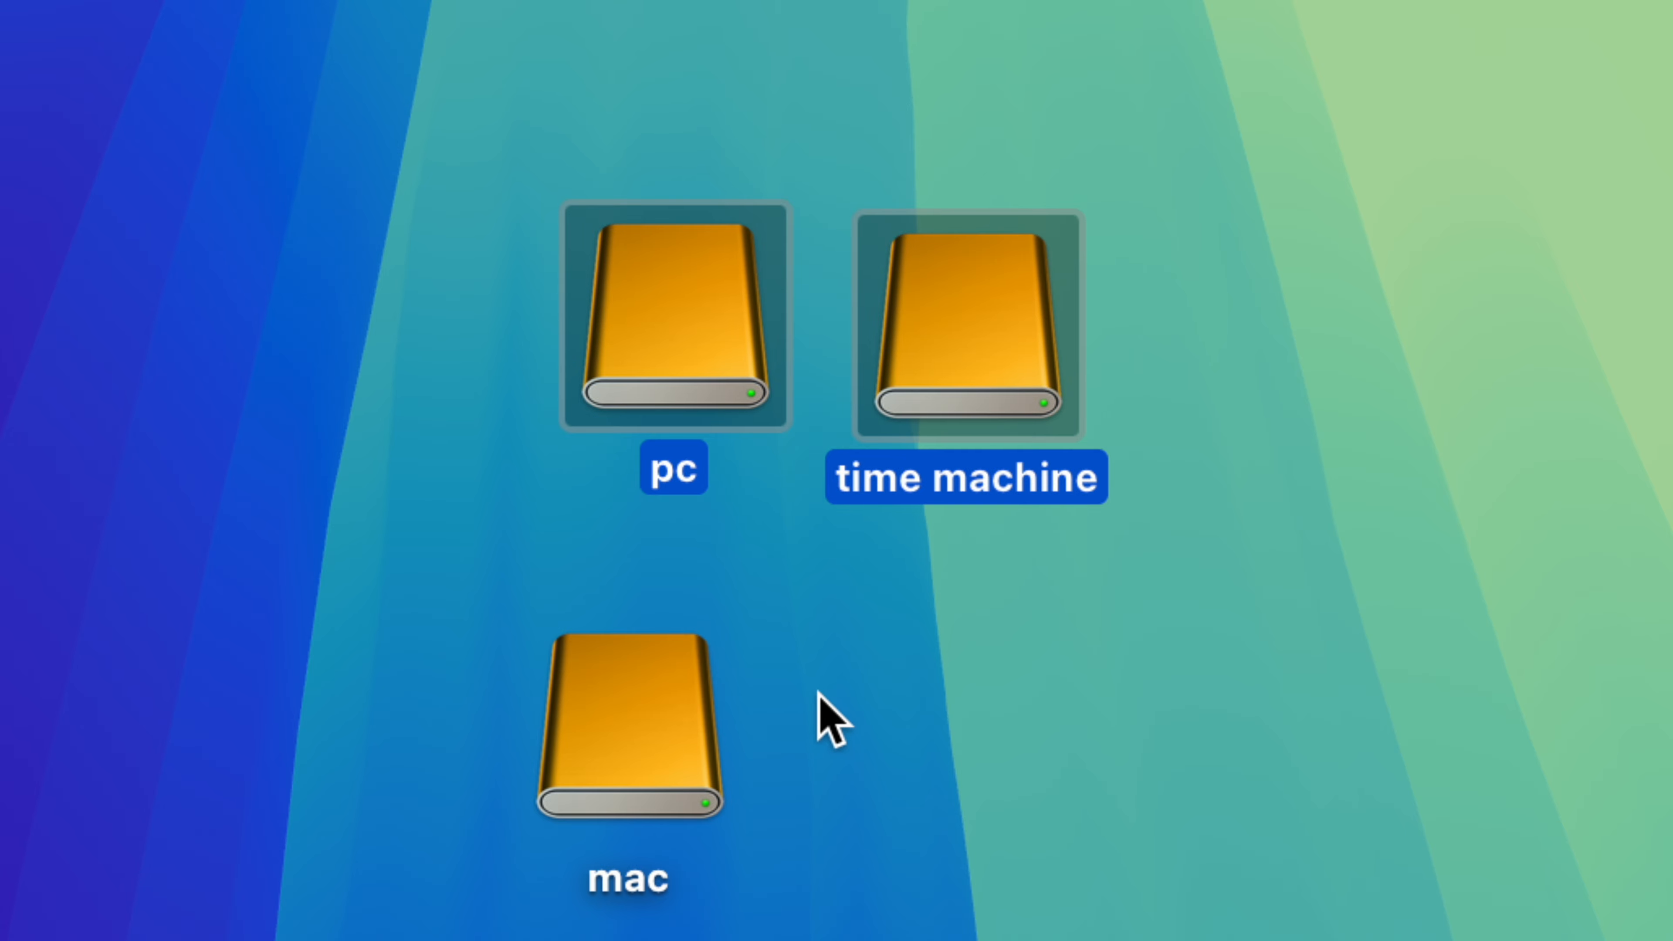
{"action": "left_click_drag", "start_coordinate": [654, 747], "coordinate": [455, 337]}
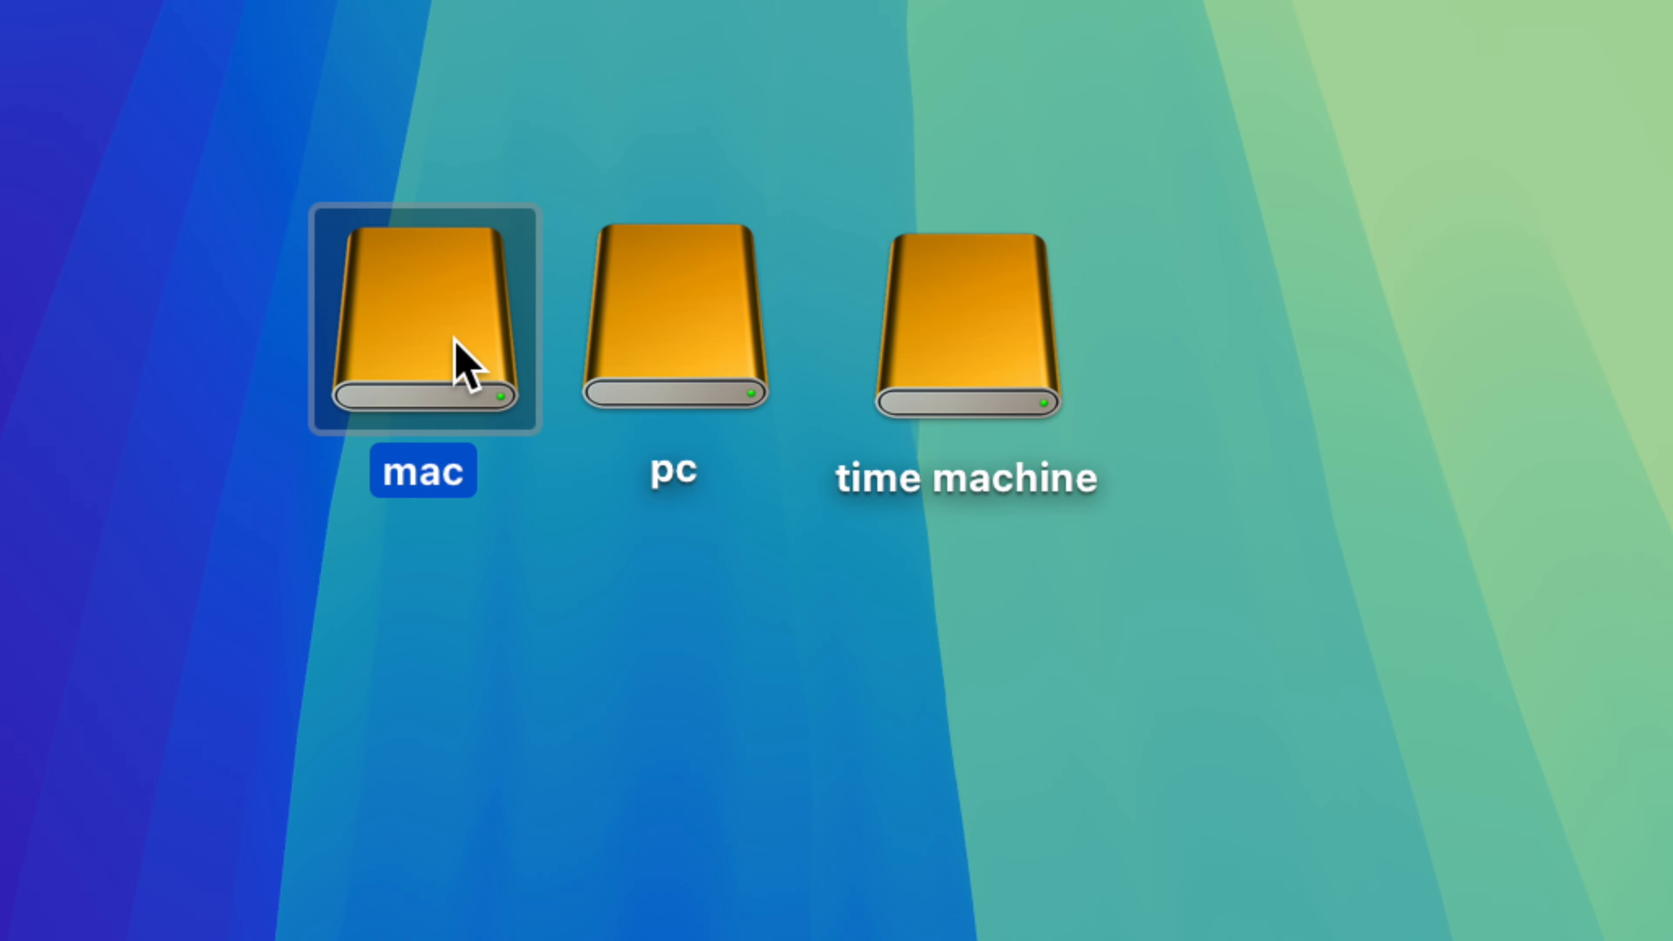
{"action": "left_click", "coordinate": [506, 496]}
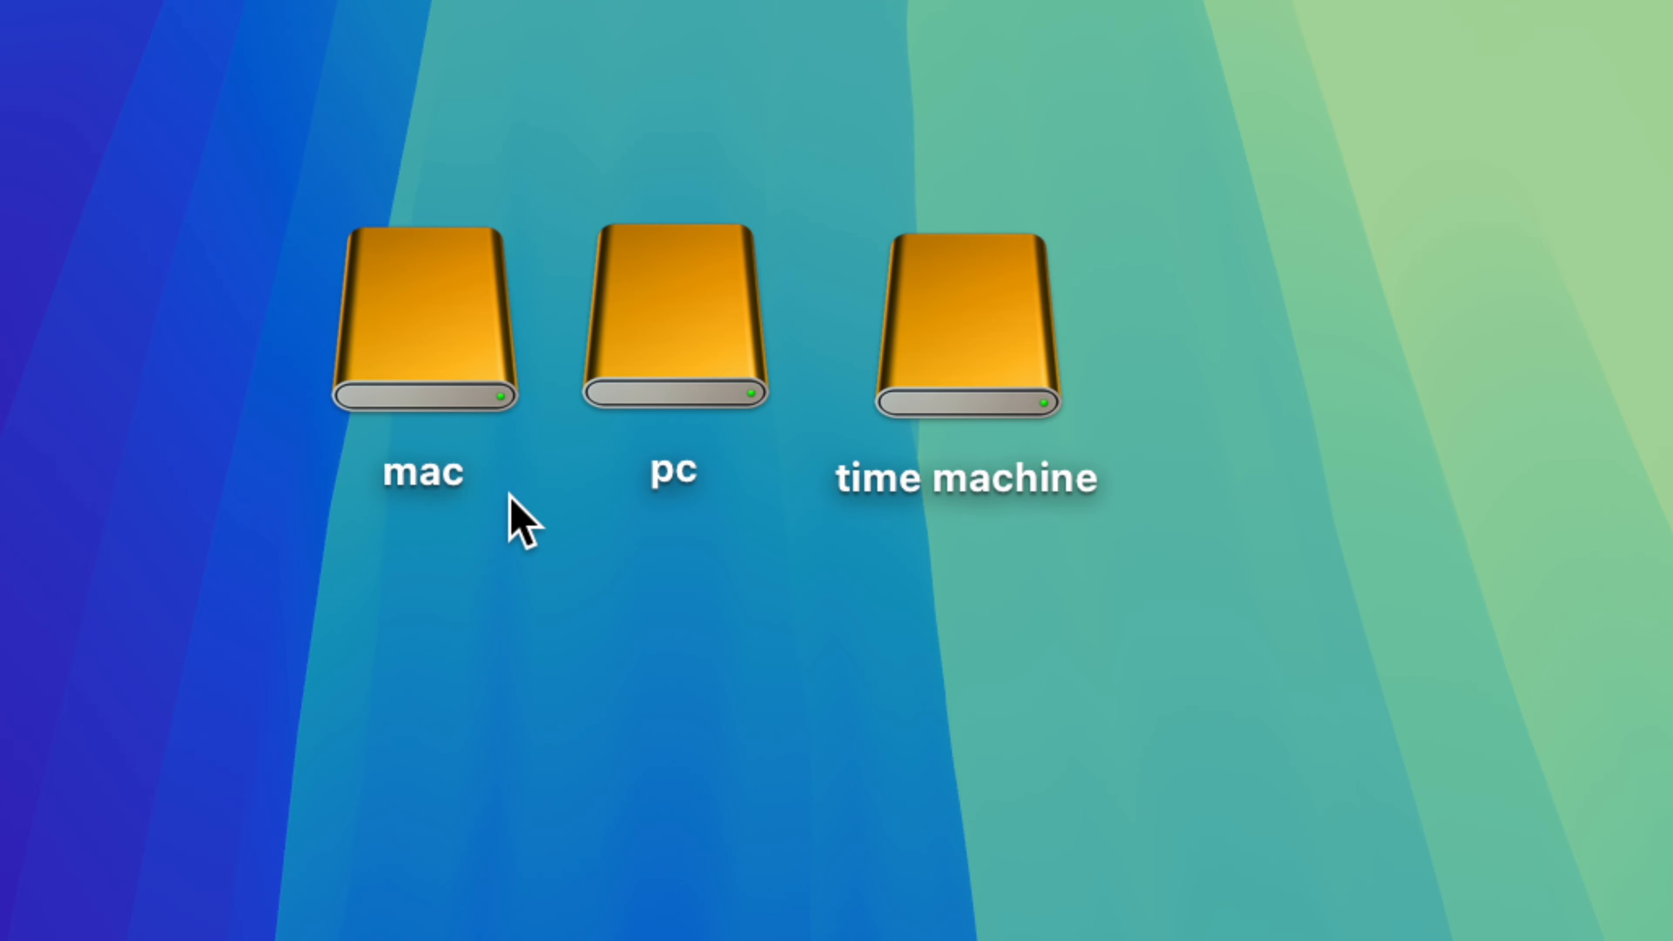
{"action": "left_click", "coordinate": [637, 379]}
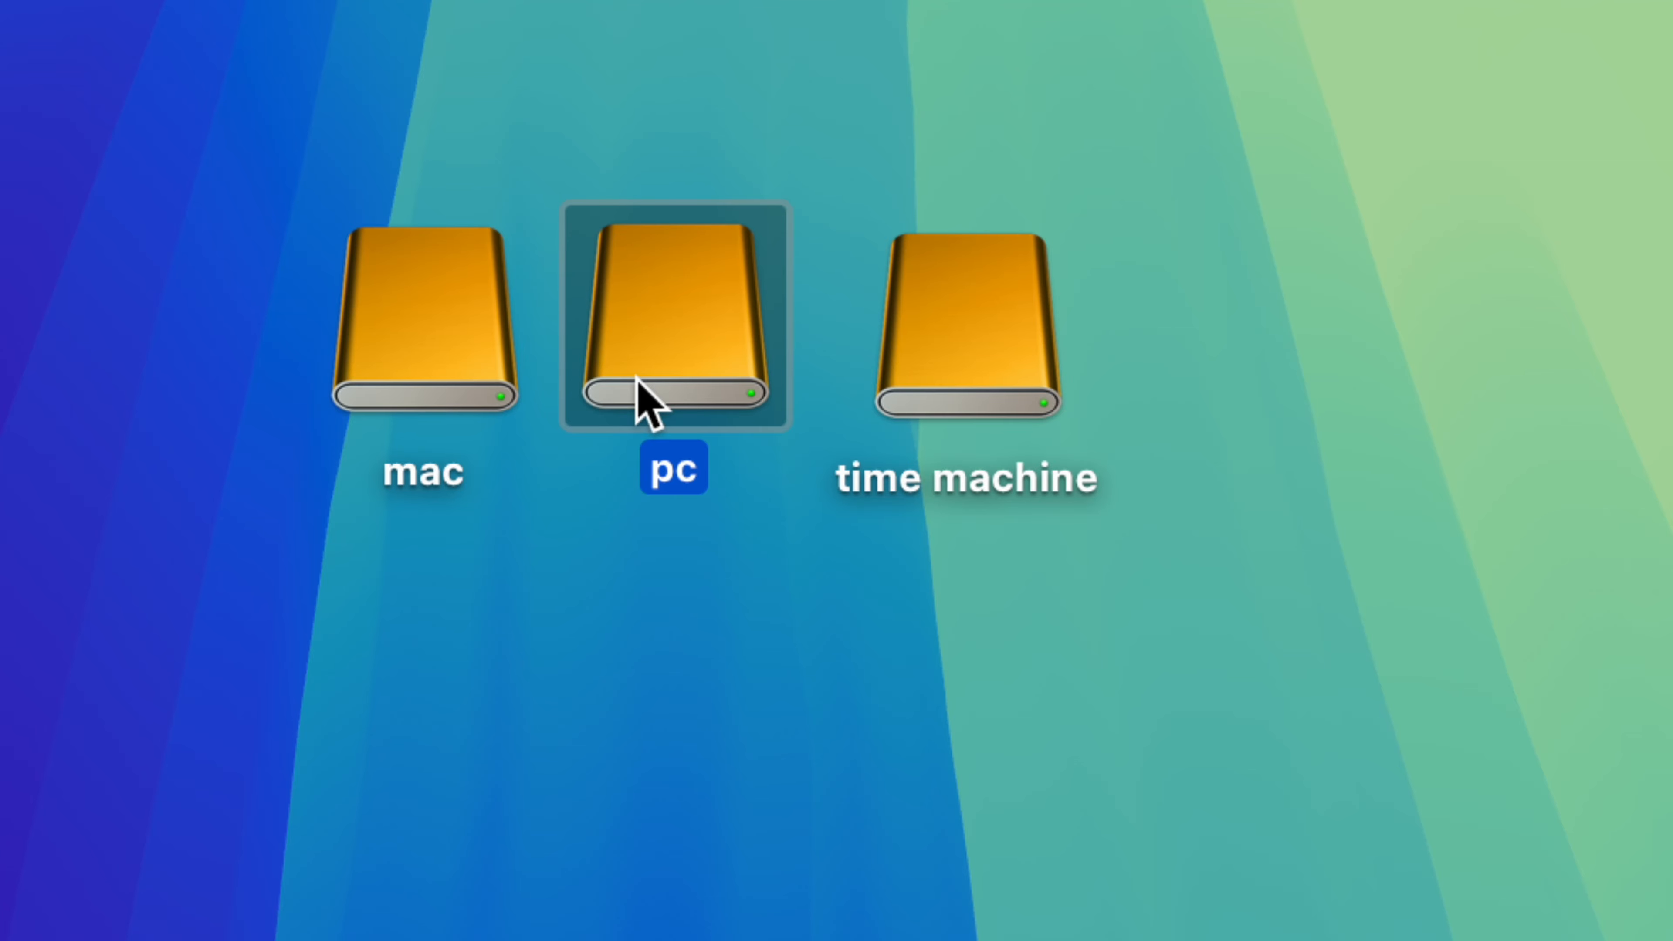
{"action": "left_click", "coordinate": [917, 364]}
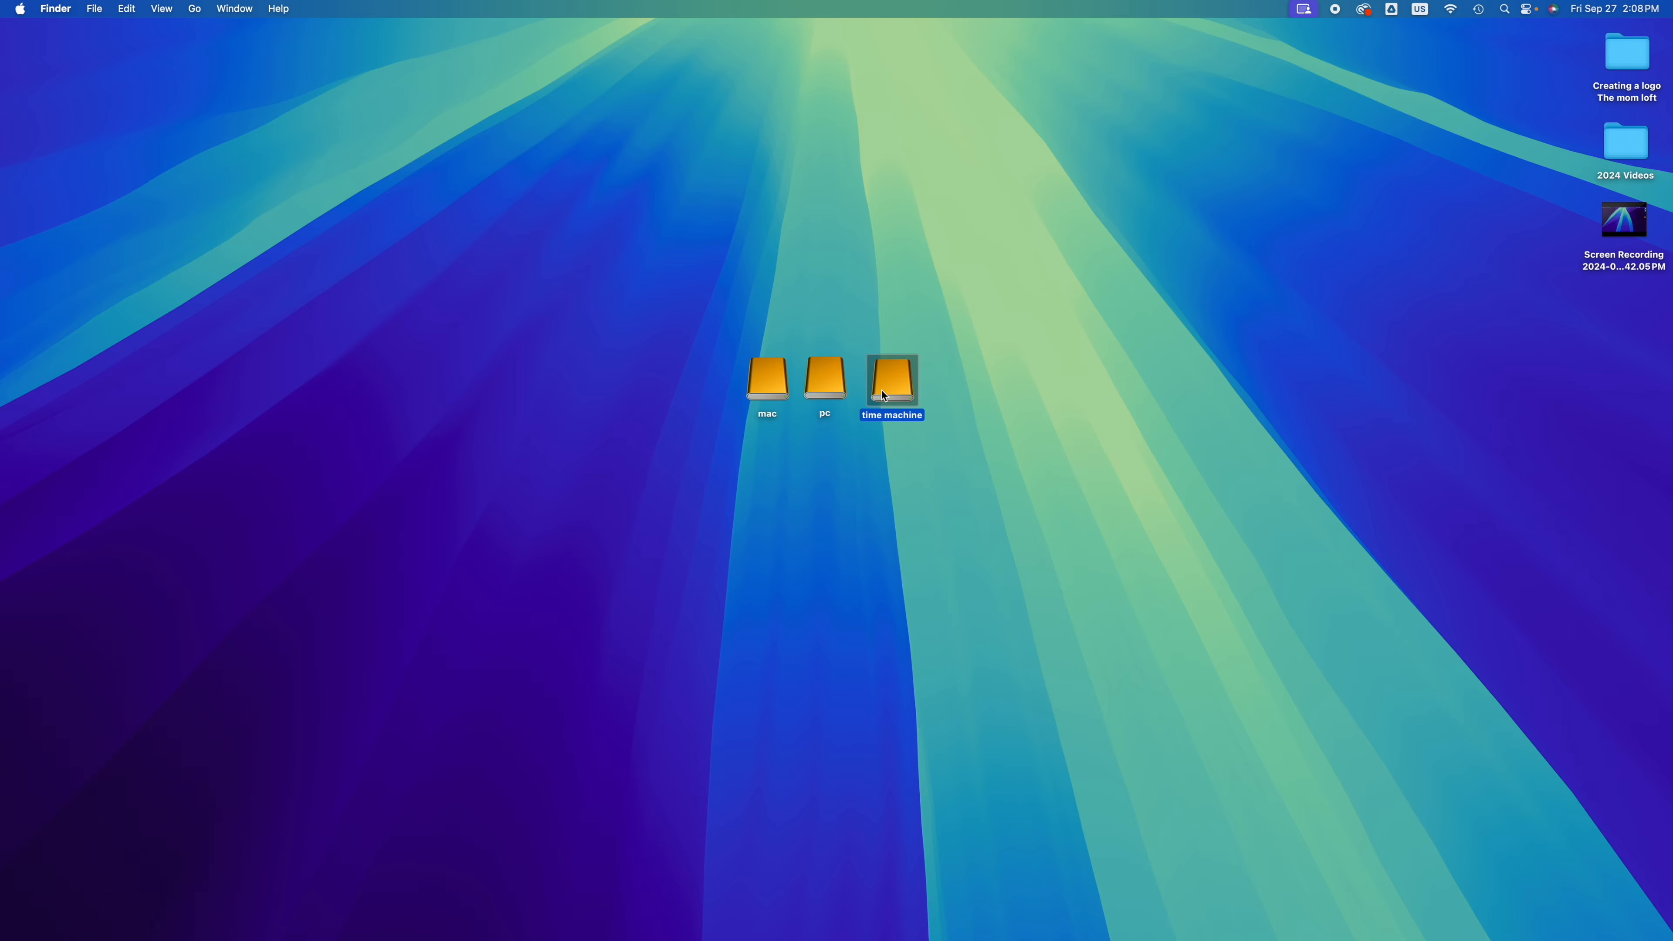
{"action": "mouse_move", "coordinate": [1017, 936]}
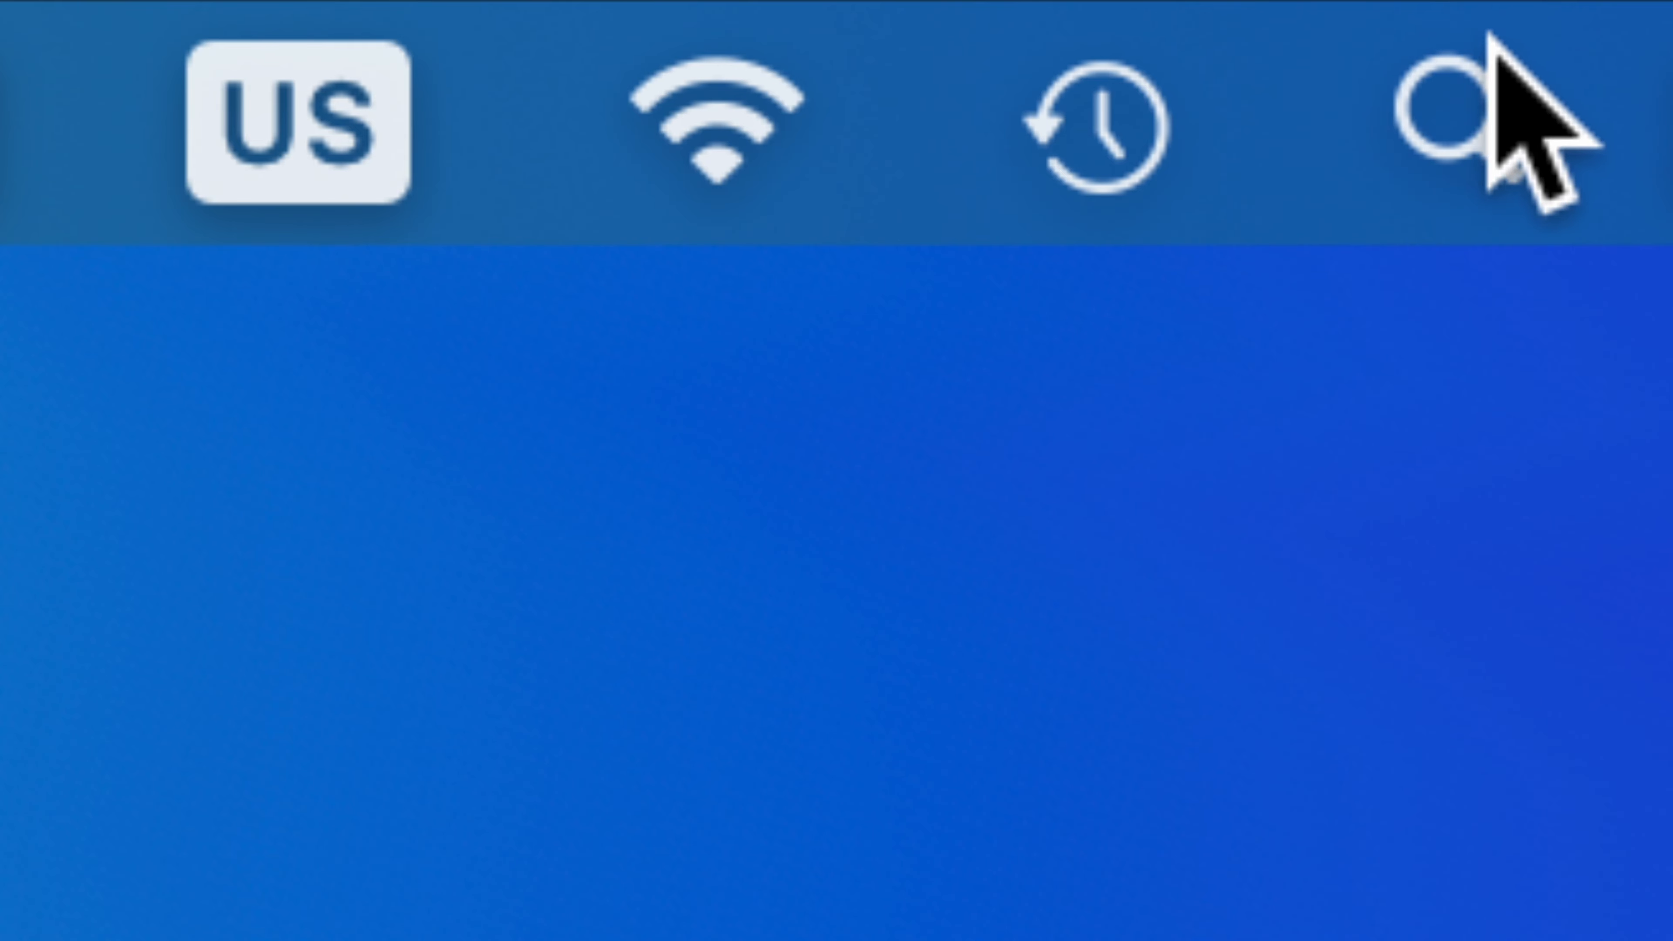
{"action": "left_click", "coordinate": [1508, 13]}
{"action": "type", "text": "syste"}
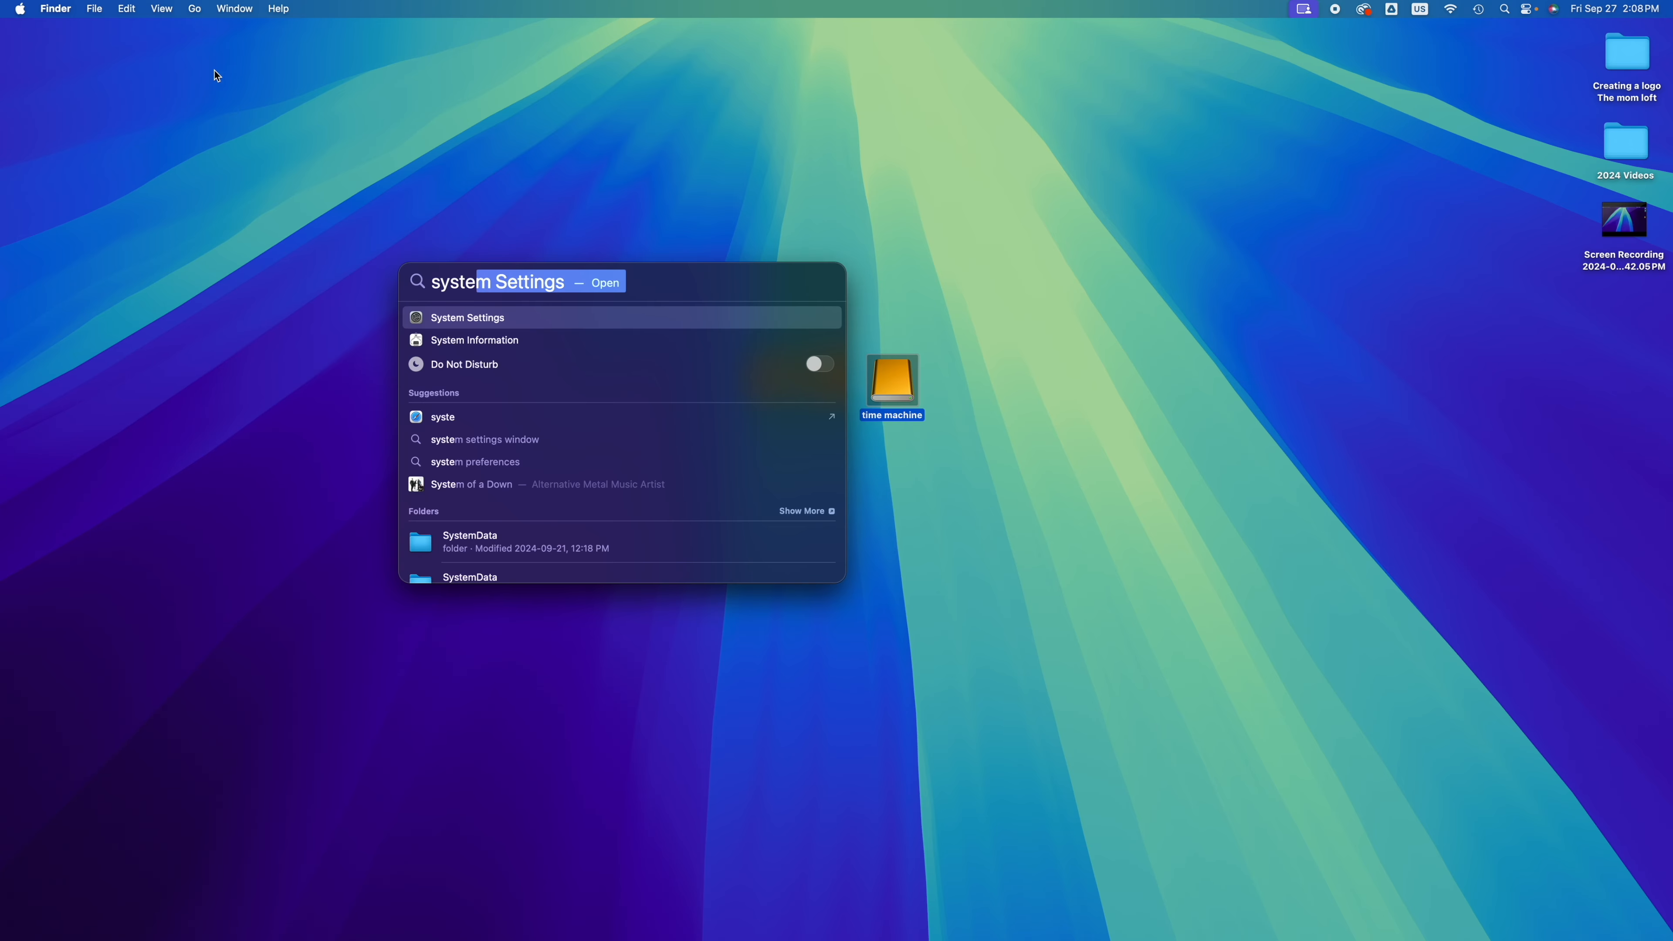
{"action": "left_click", "coordinate": [213, 70]}
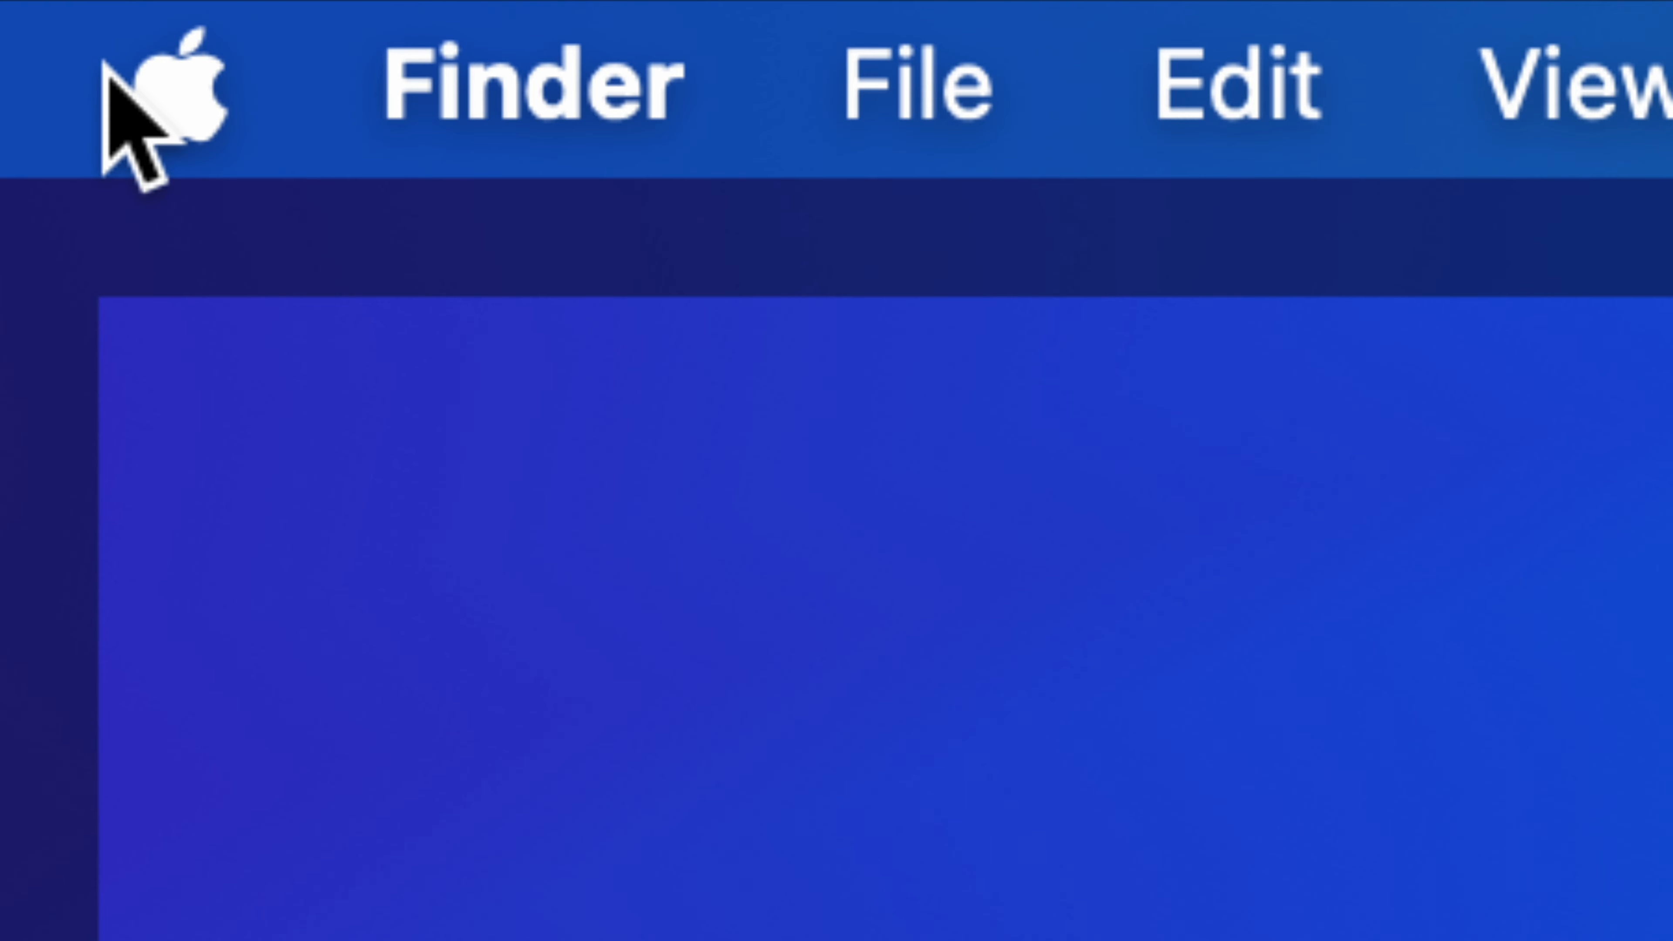
Step: Switch to System Settings, search for "time machine" and open the Time Machine settings
{"action": "left_click", "coordinate": [16, 8]}
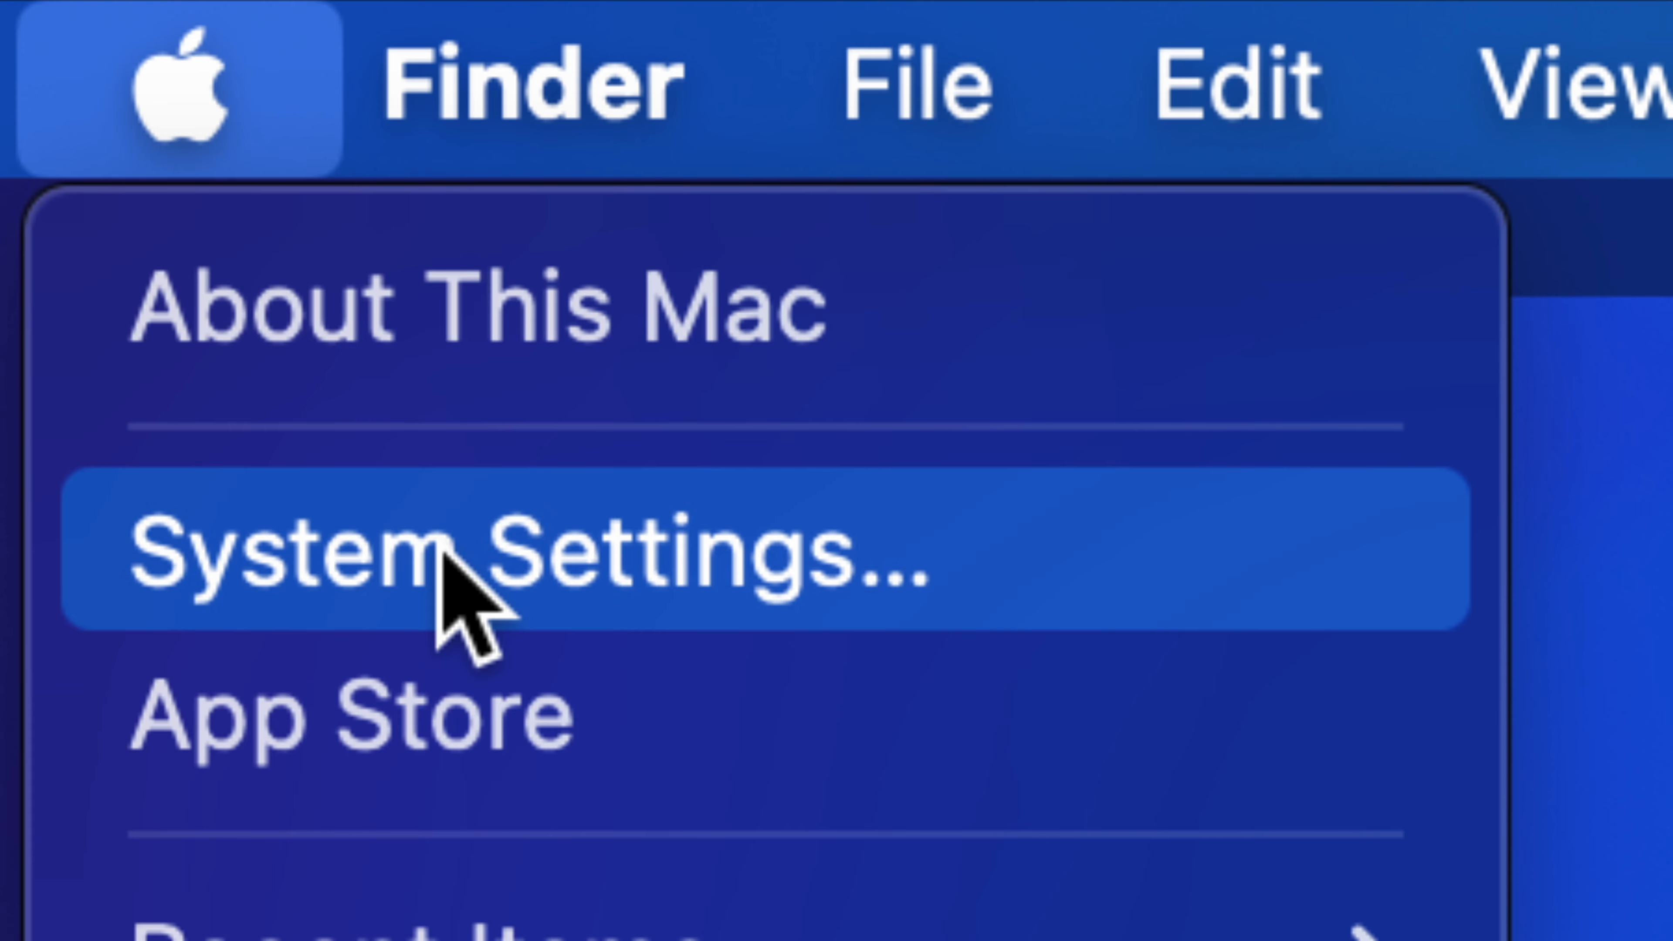
{"action": "left_click", "coordinate": [440, 553]}
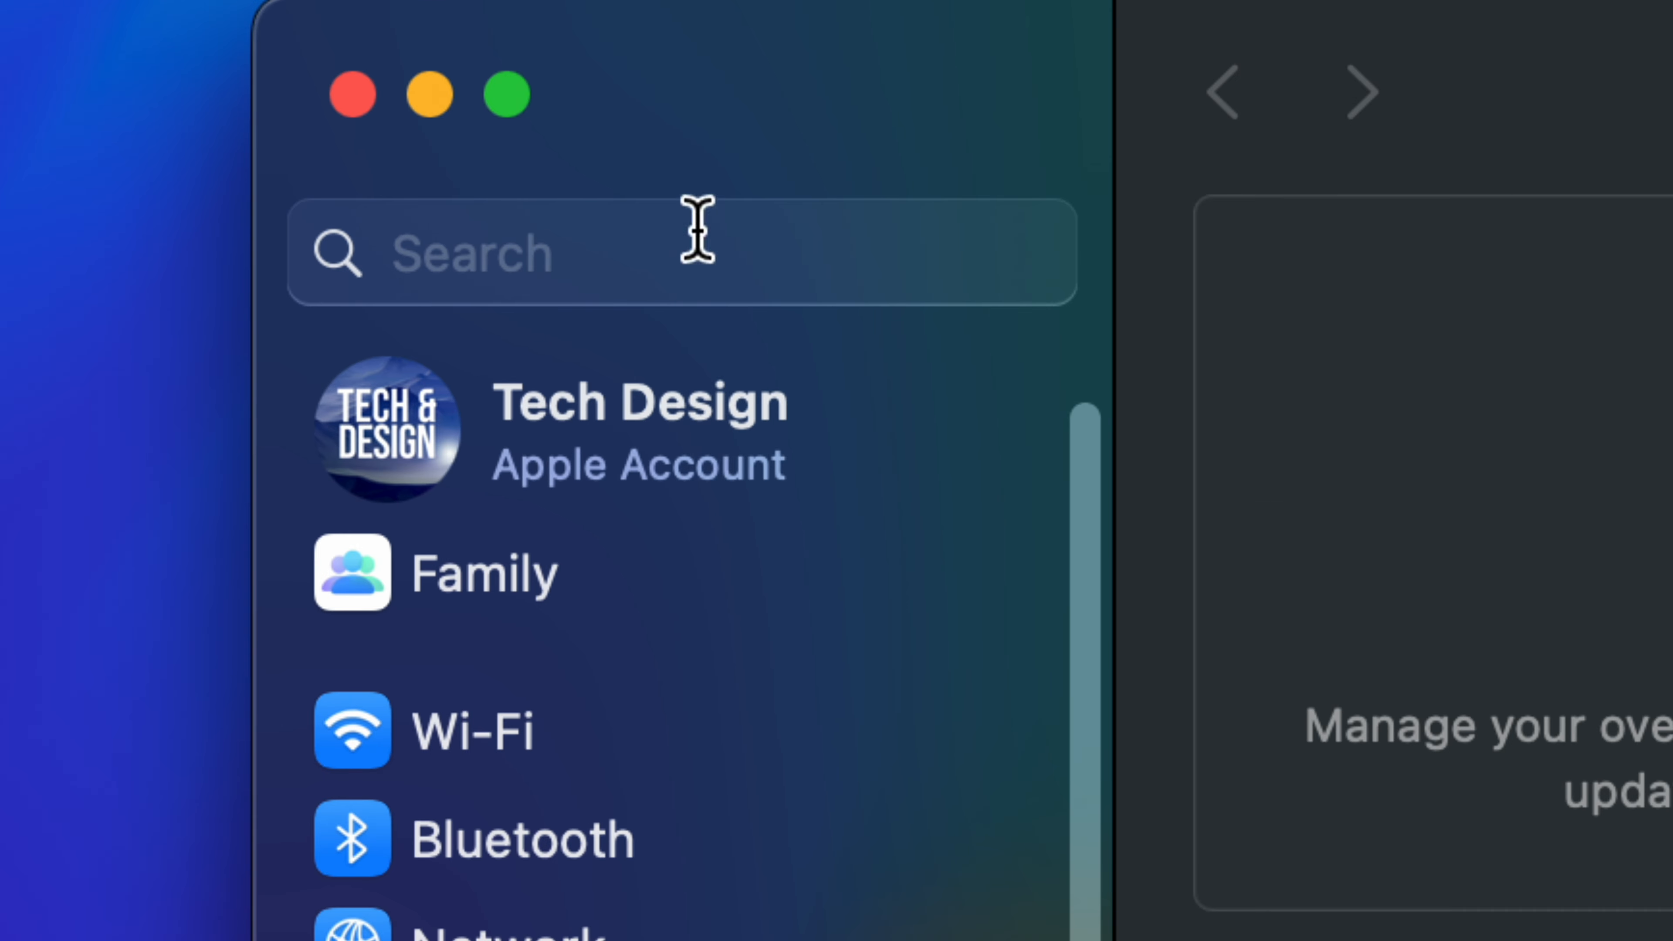
{"action": "left_click", "coordinate": [477, 240]}
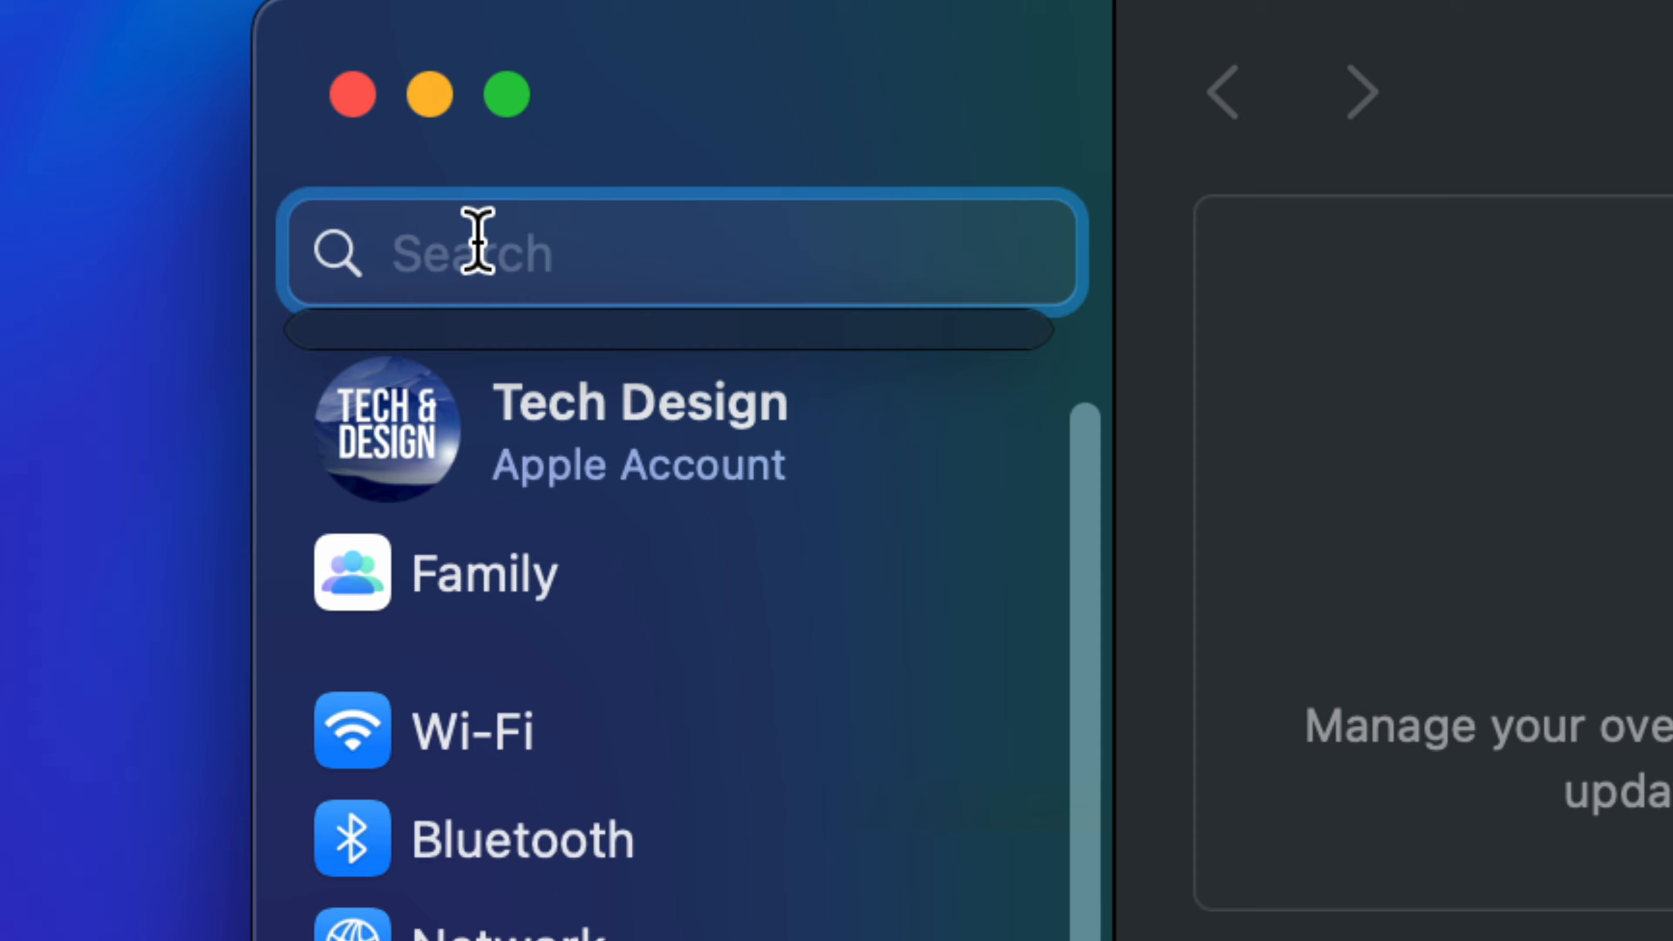
{"action": "type", "text": "time "}
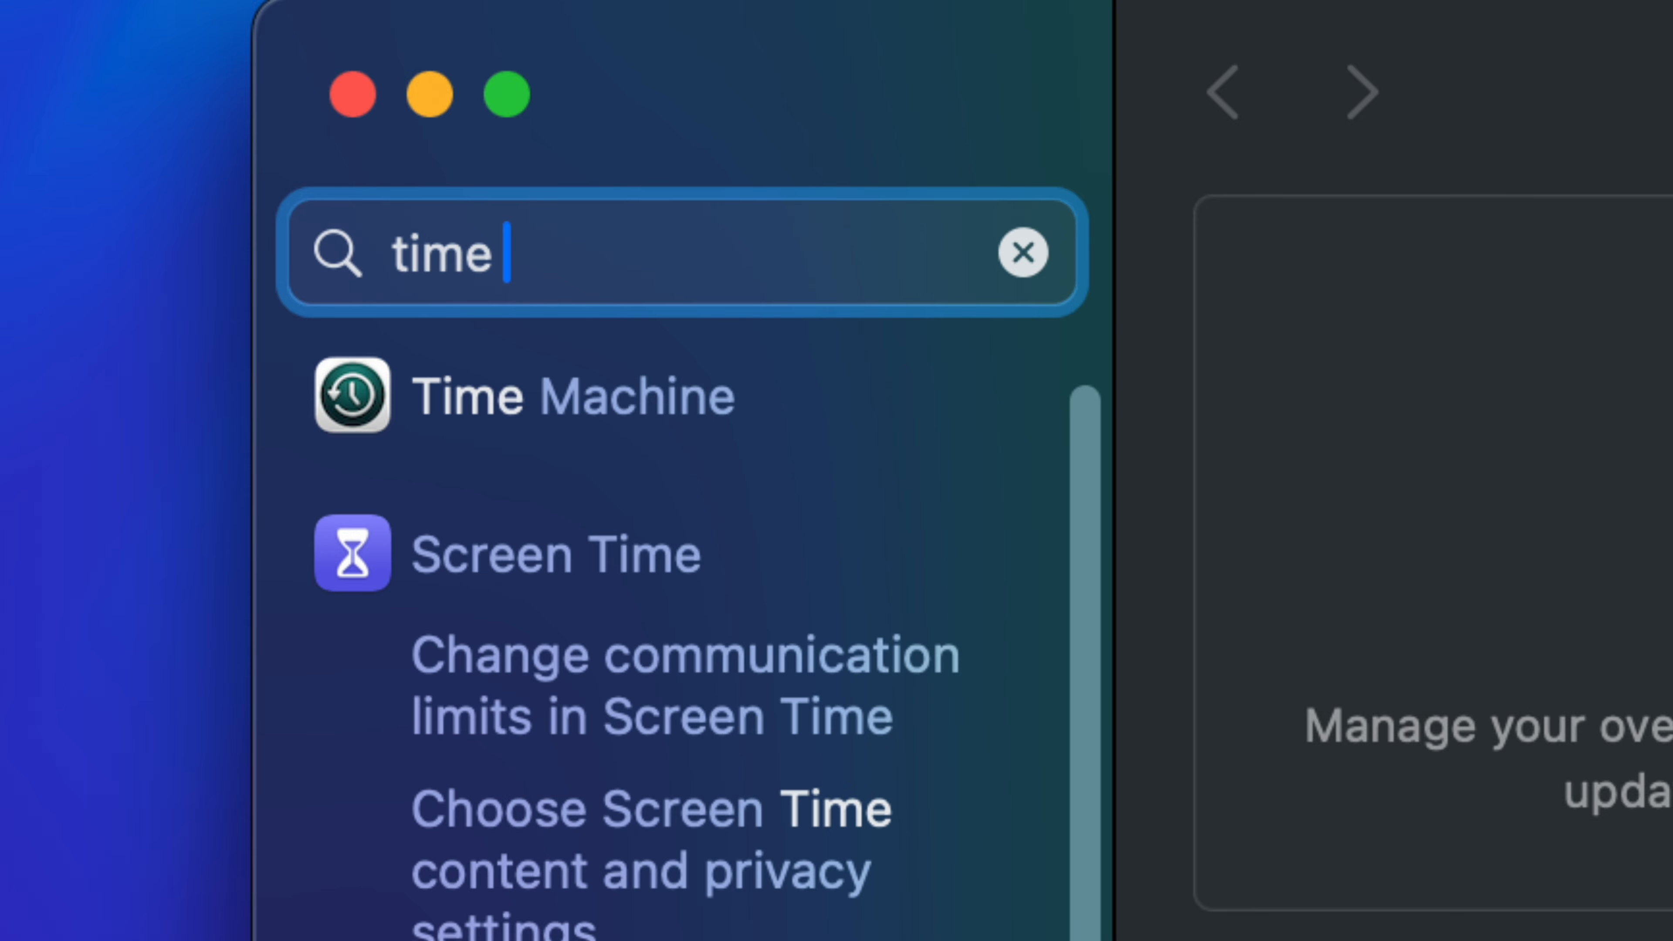
{"action": "type", "text": "machine"}
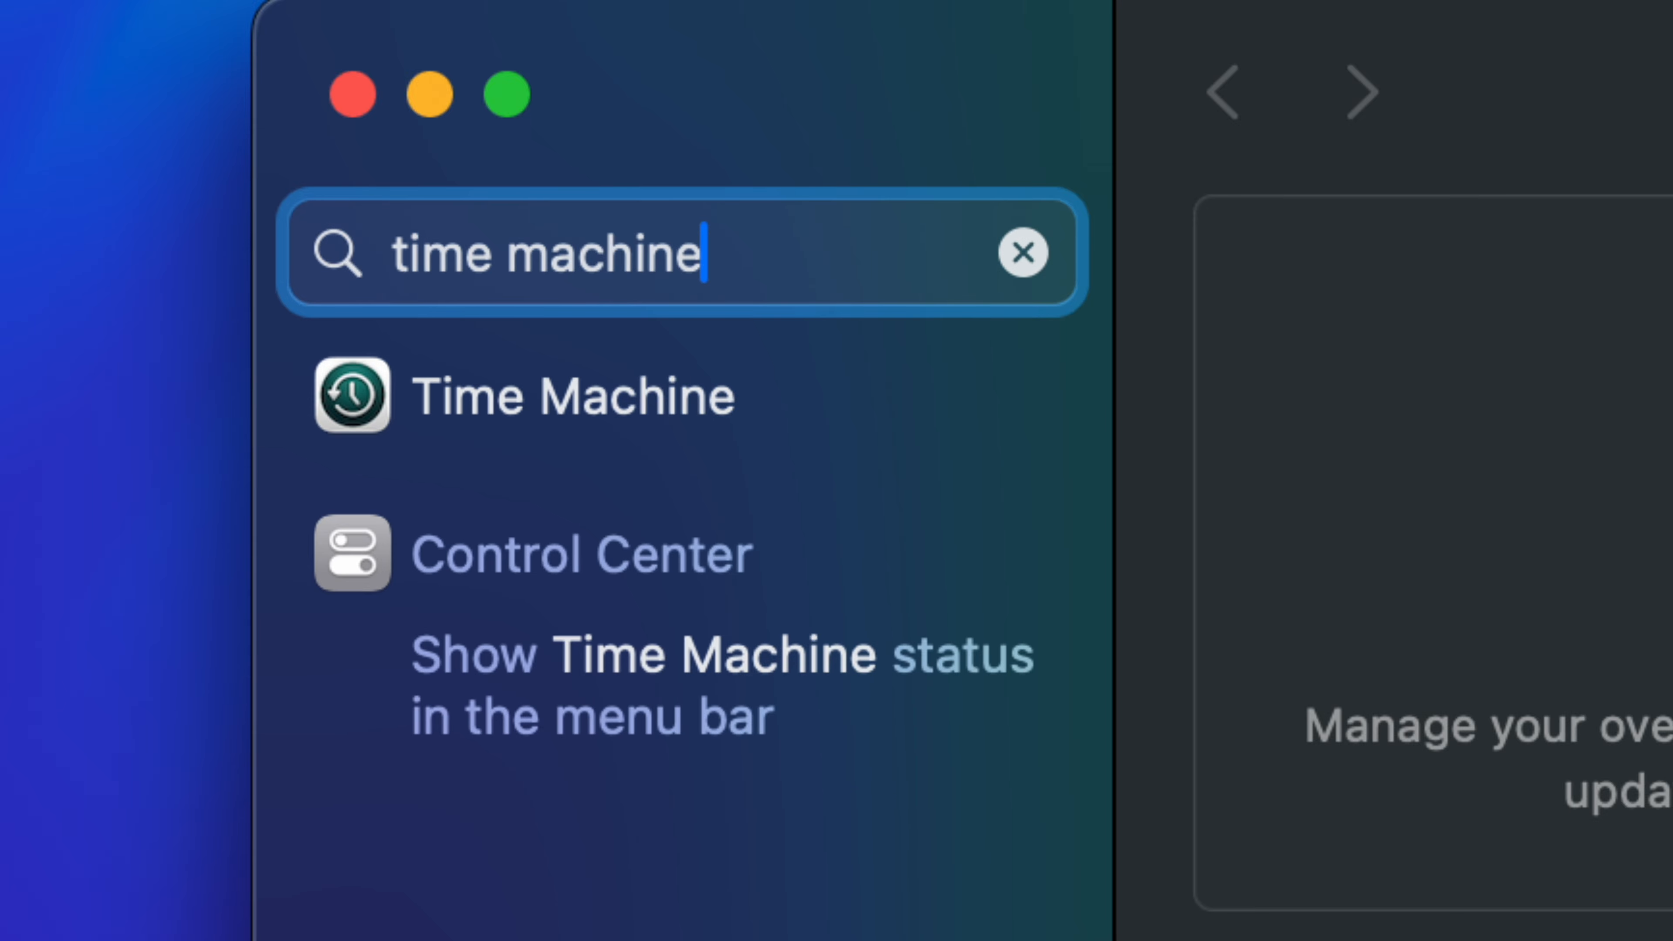
{"action": "left_click", "coordinate": [461, 375]}
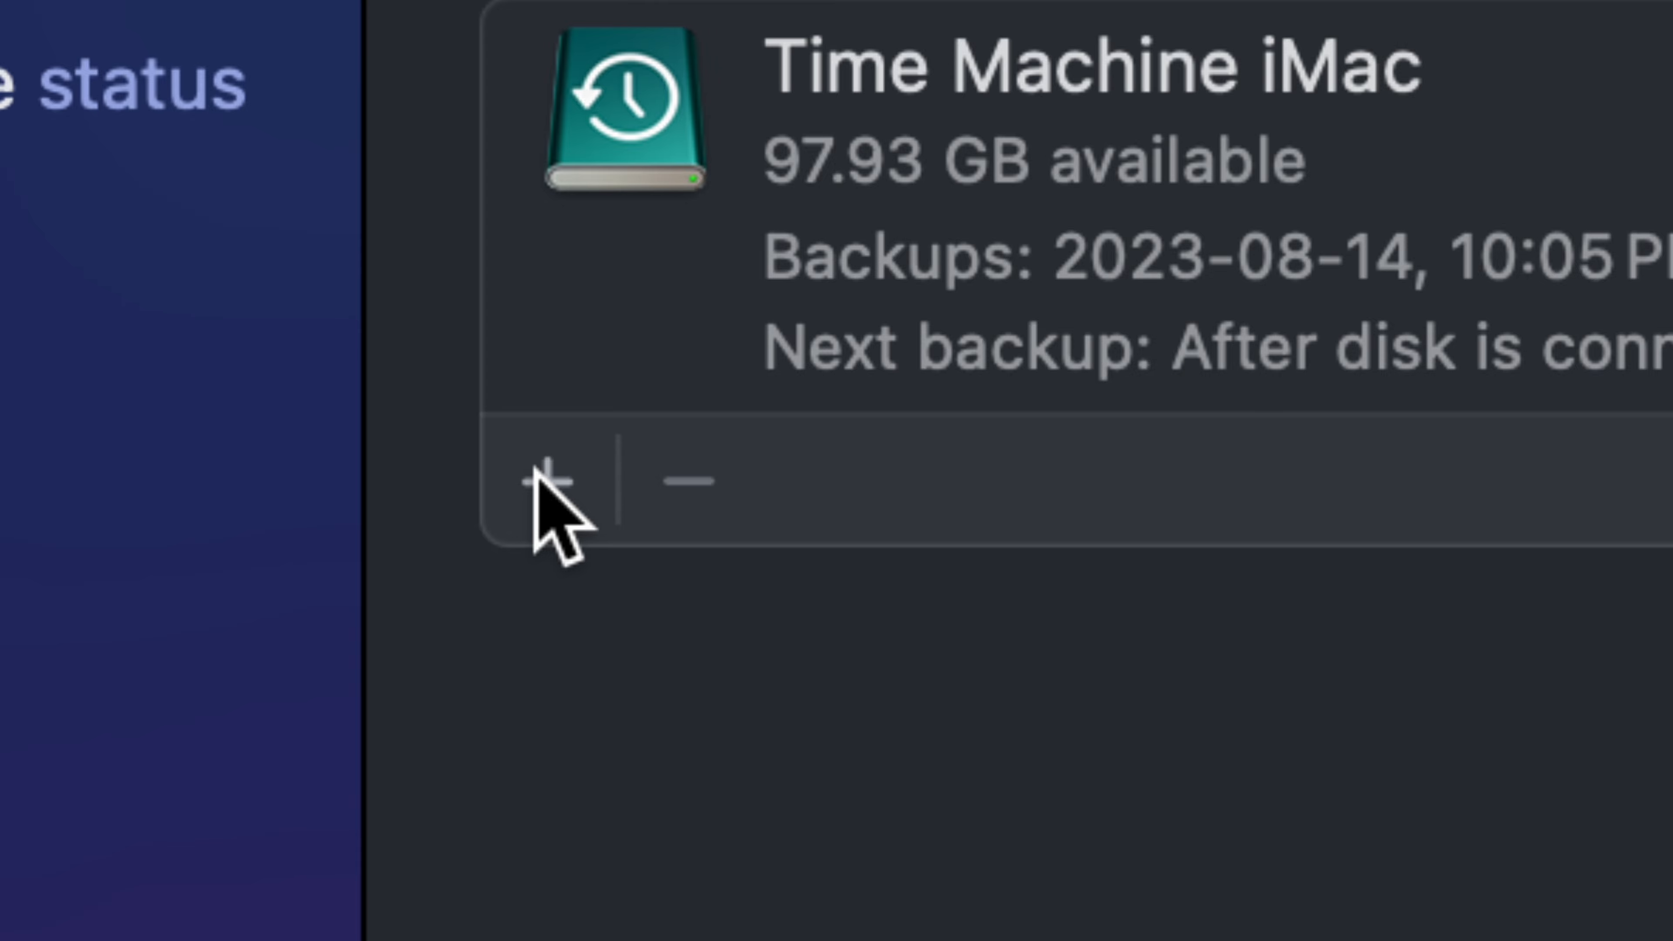
Step: Add the time machine volume as a backup disk and begin setting it up
{"action": "left_click", "coordinate": [538, 475]}
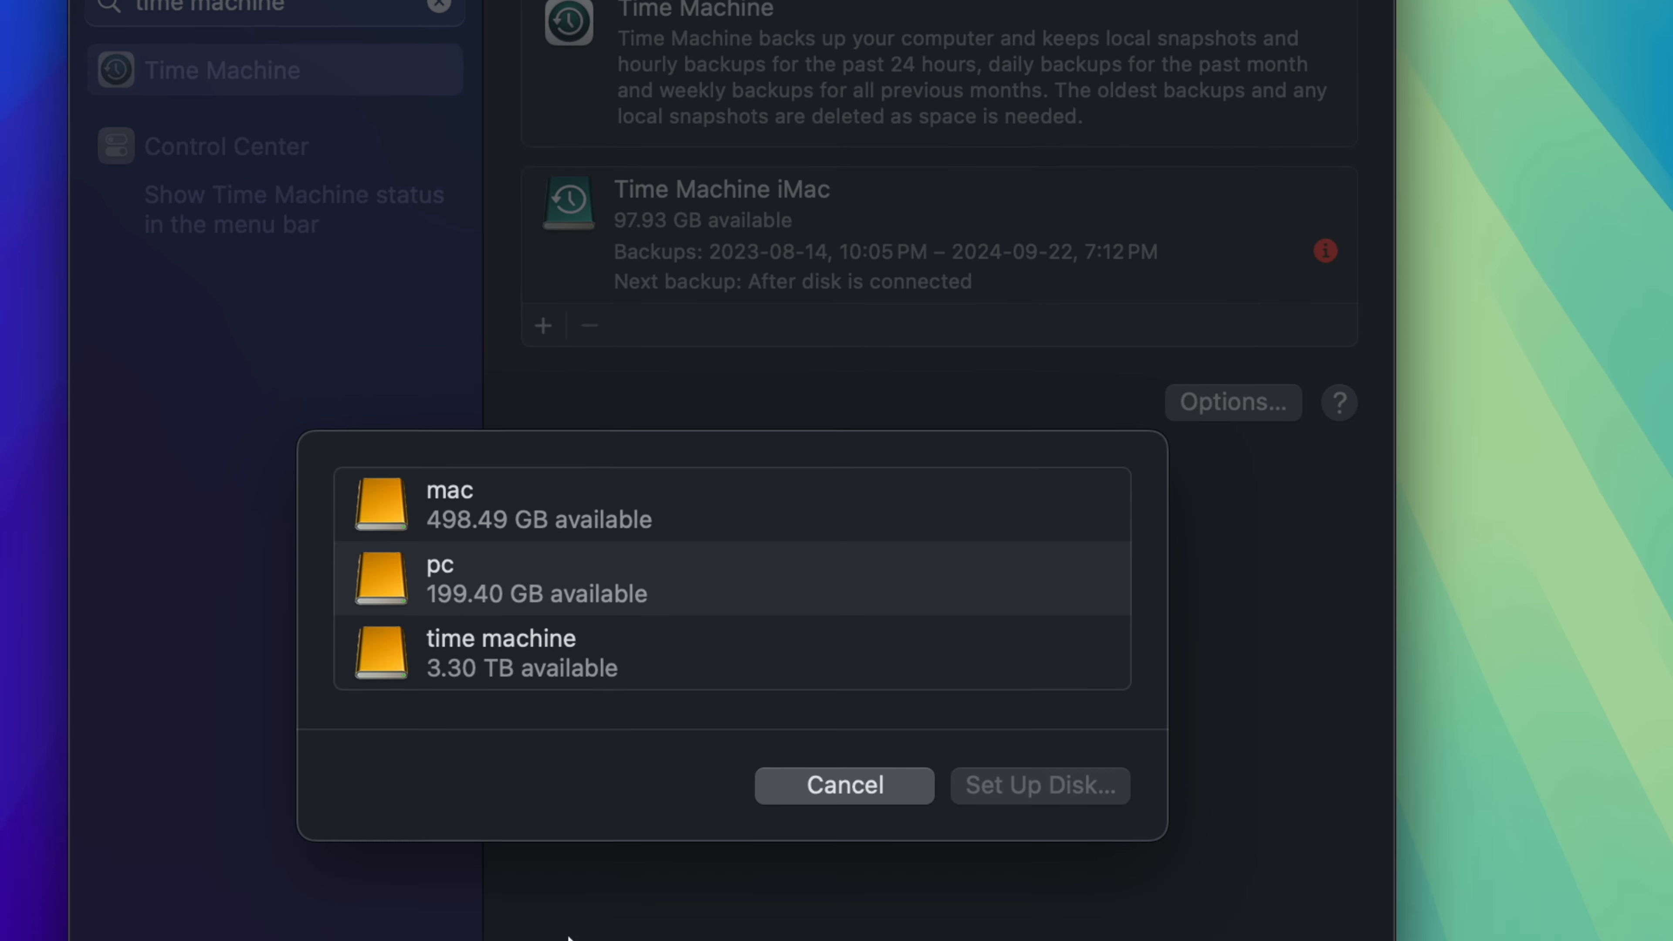
{"action": "left_click", "coordinate": [560, 672]}
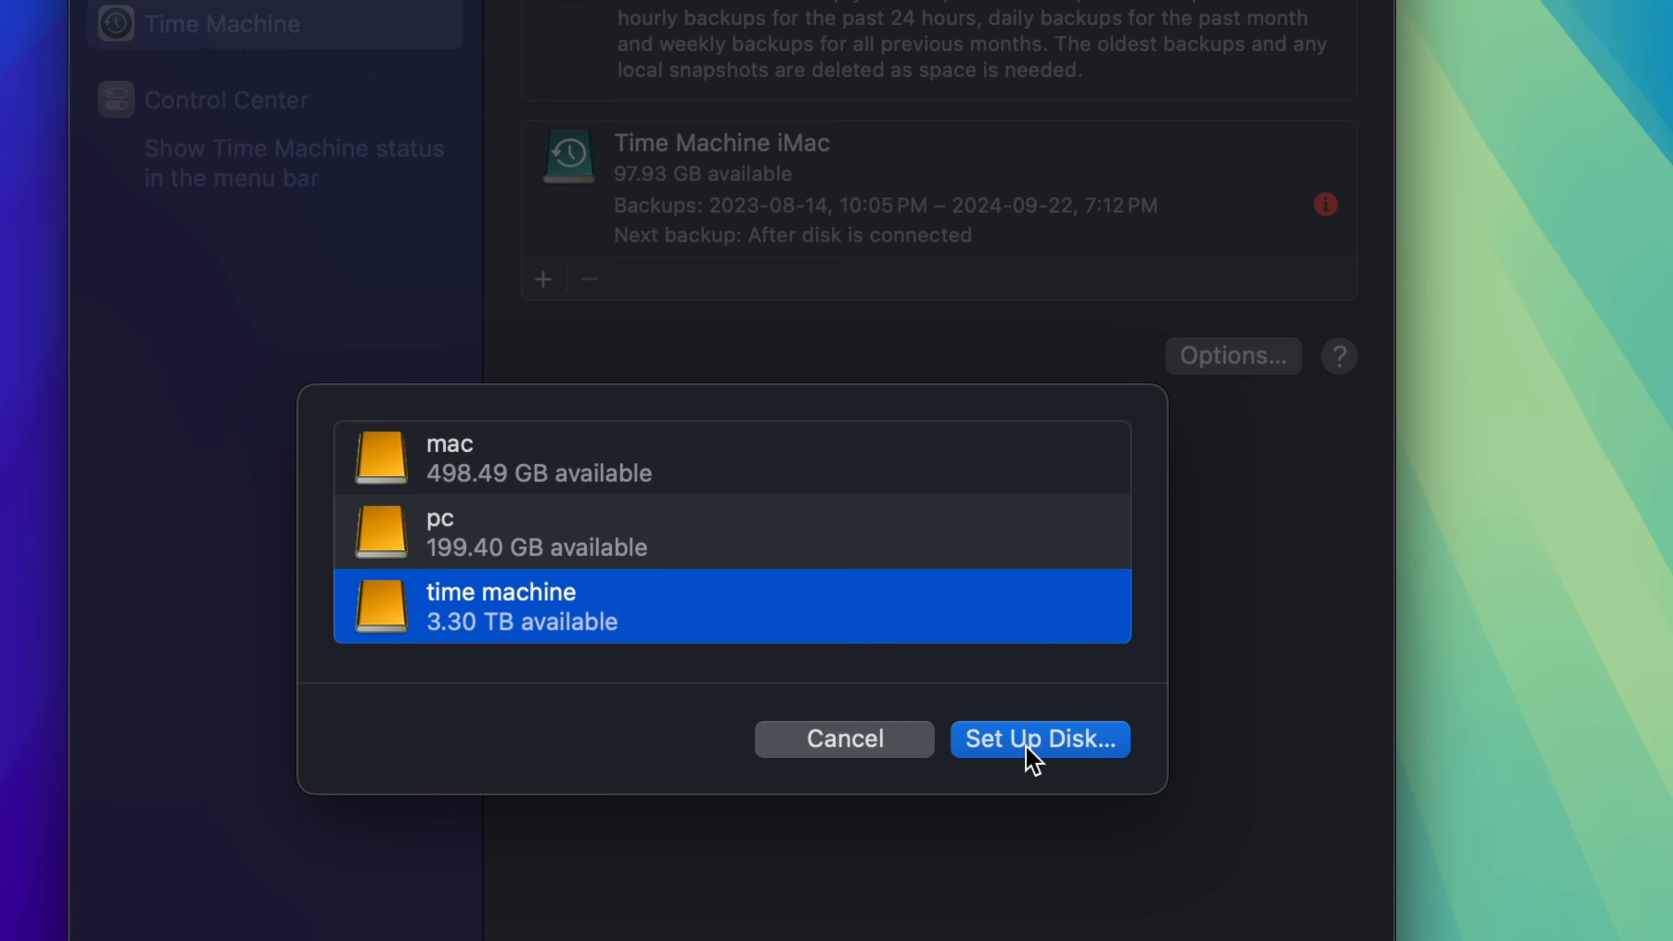
{"action": "left_click", "coordinate": [1032, 759]}
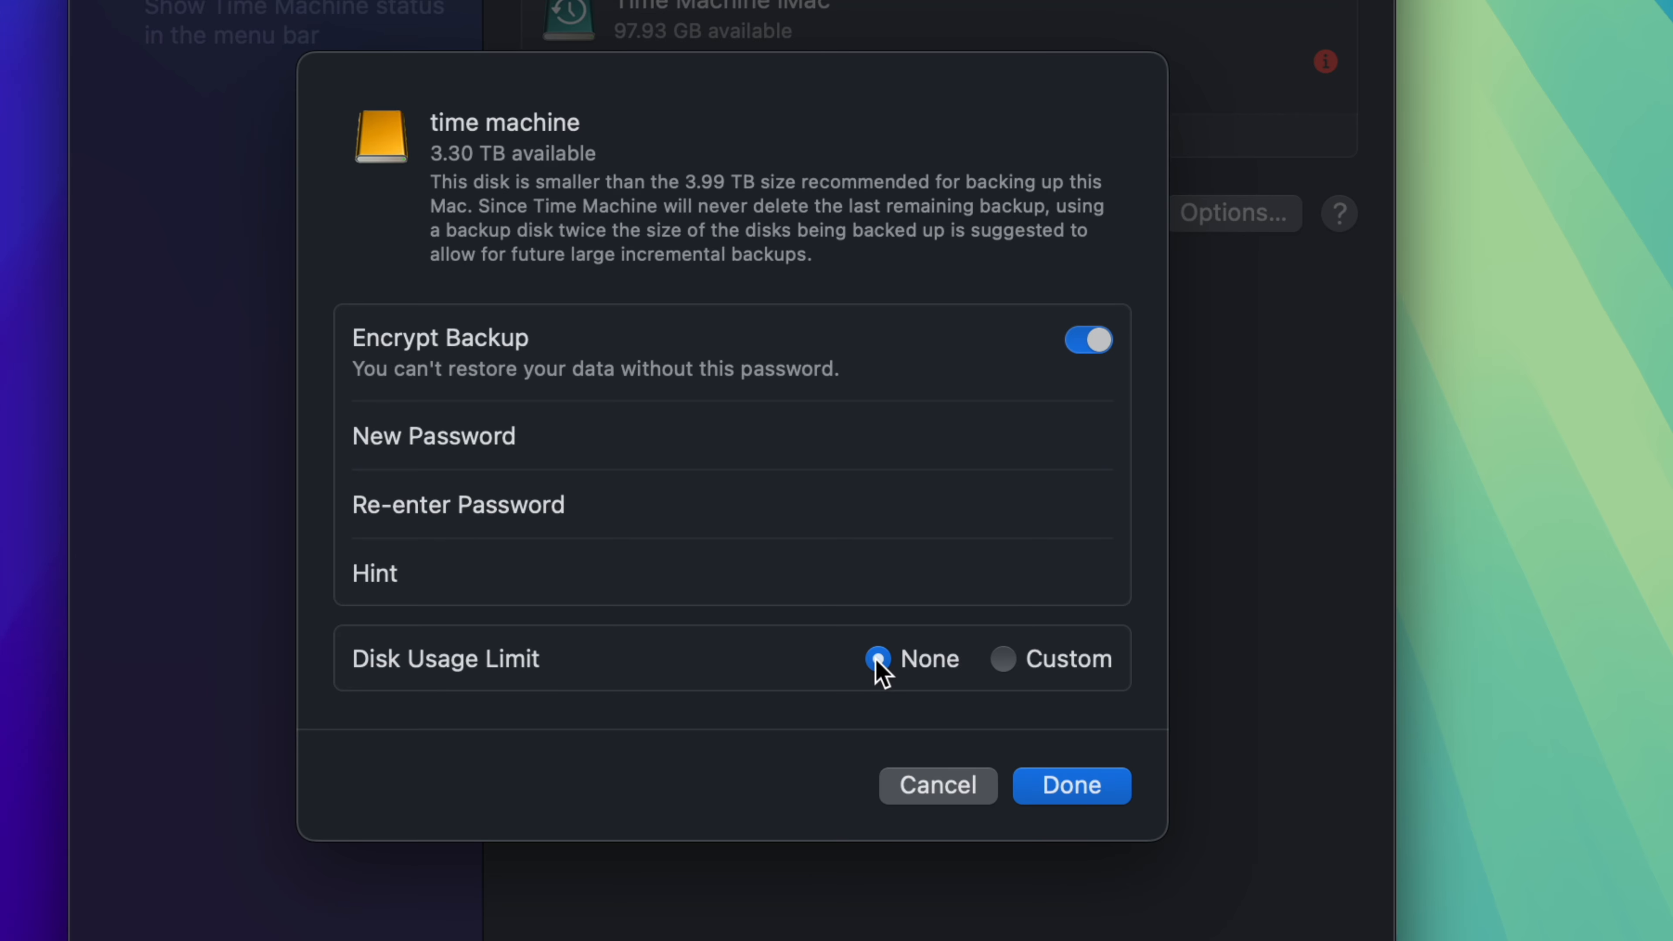
Step: Try a custom disk usage limit for the time machine backup disk and switch it back to None
{"action": "left_click", "coordinate": [1001, 661]}
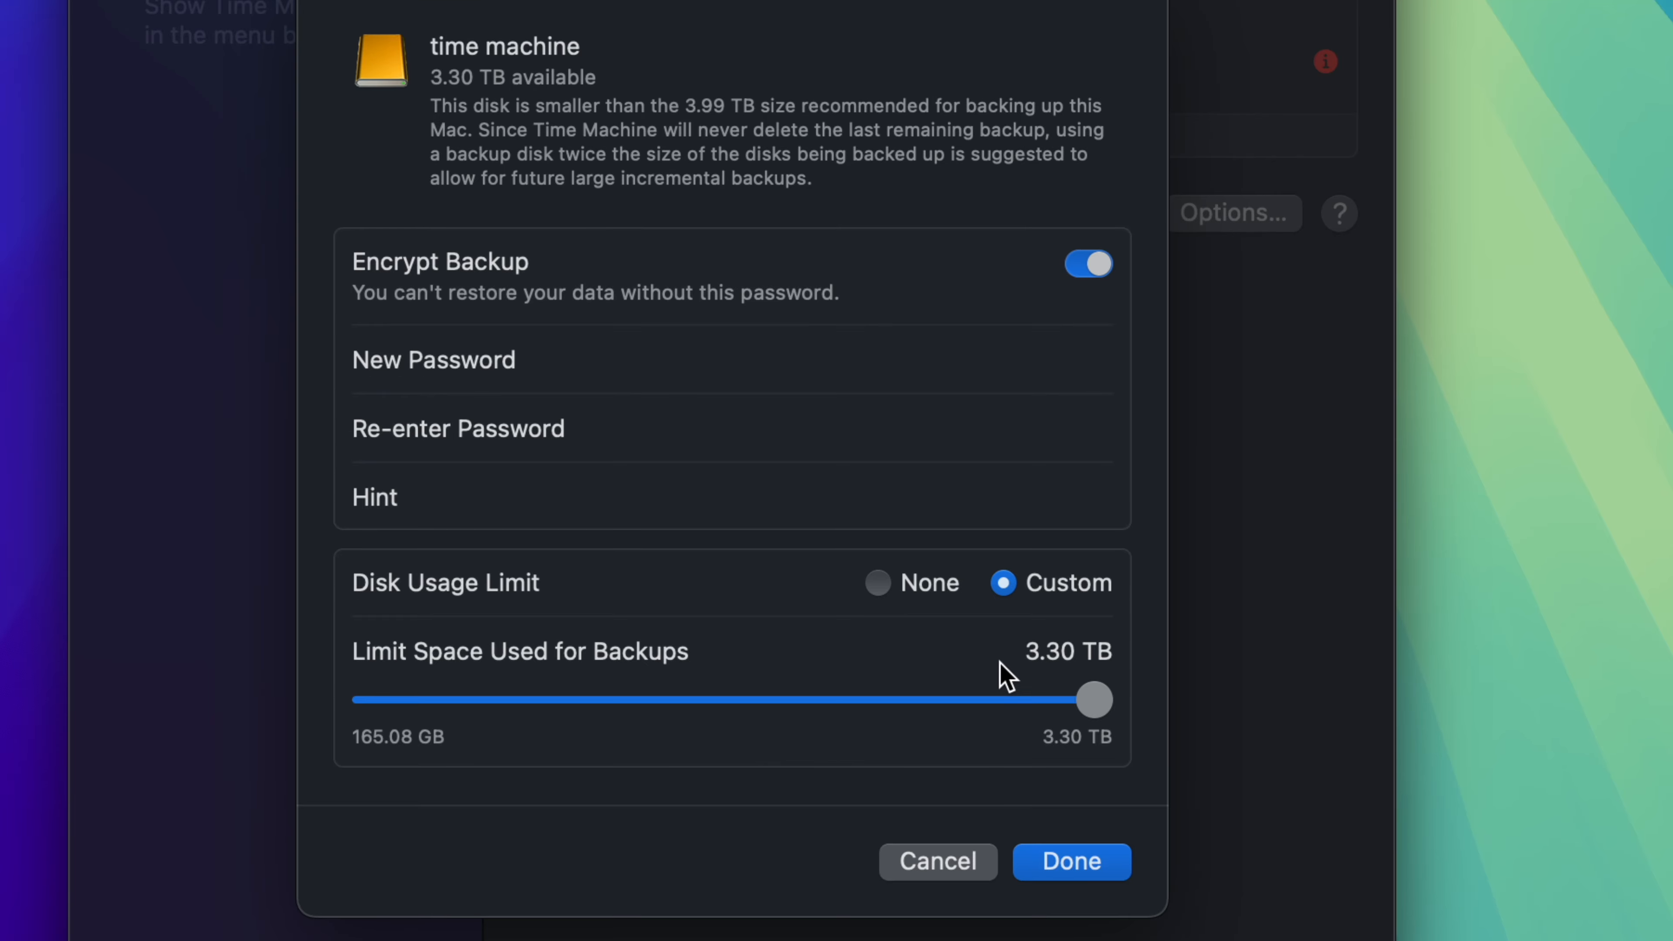
{"action": "left_click_drag", "start_coordinate": [1092, 701], "coordinate": [1127, 705]}
{"action": "left_click", "coordinate": [884, 582]}
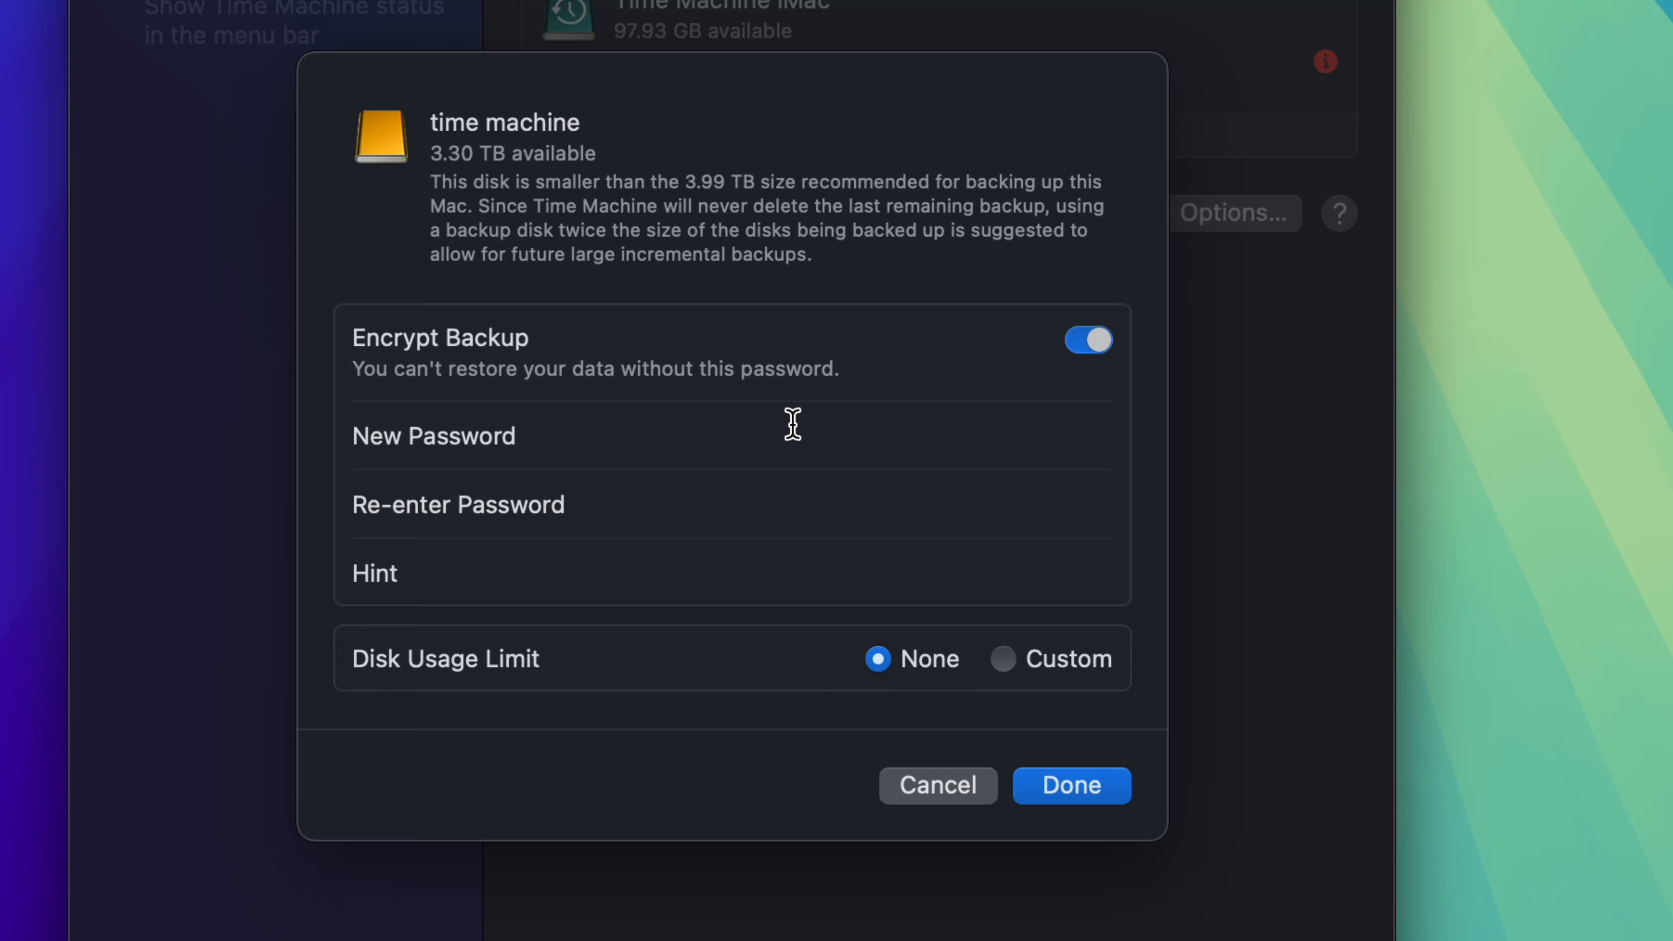
Step: Turn off backup encryption, finish the setup of the time machine disk and select it among the backup disks
{"action": "left_click", "coordinate": [1093, 340]}
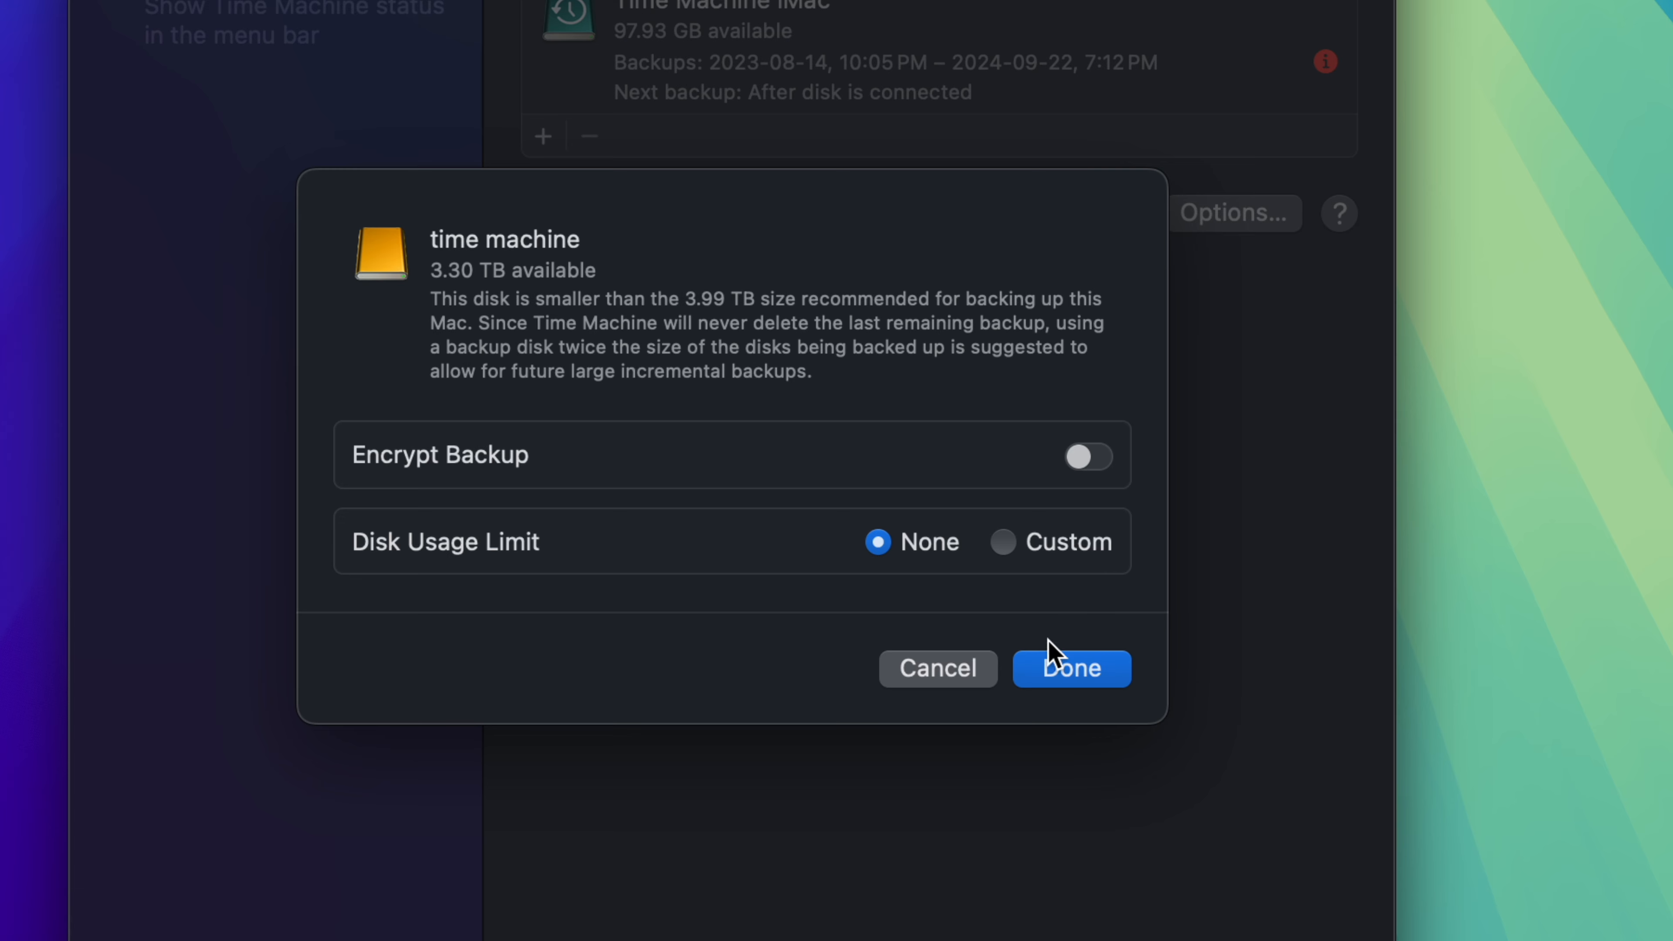
{"action": "left_click", "coordinate": [1061, 671]}
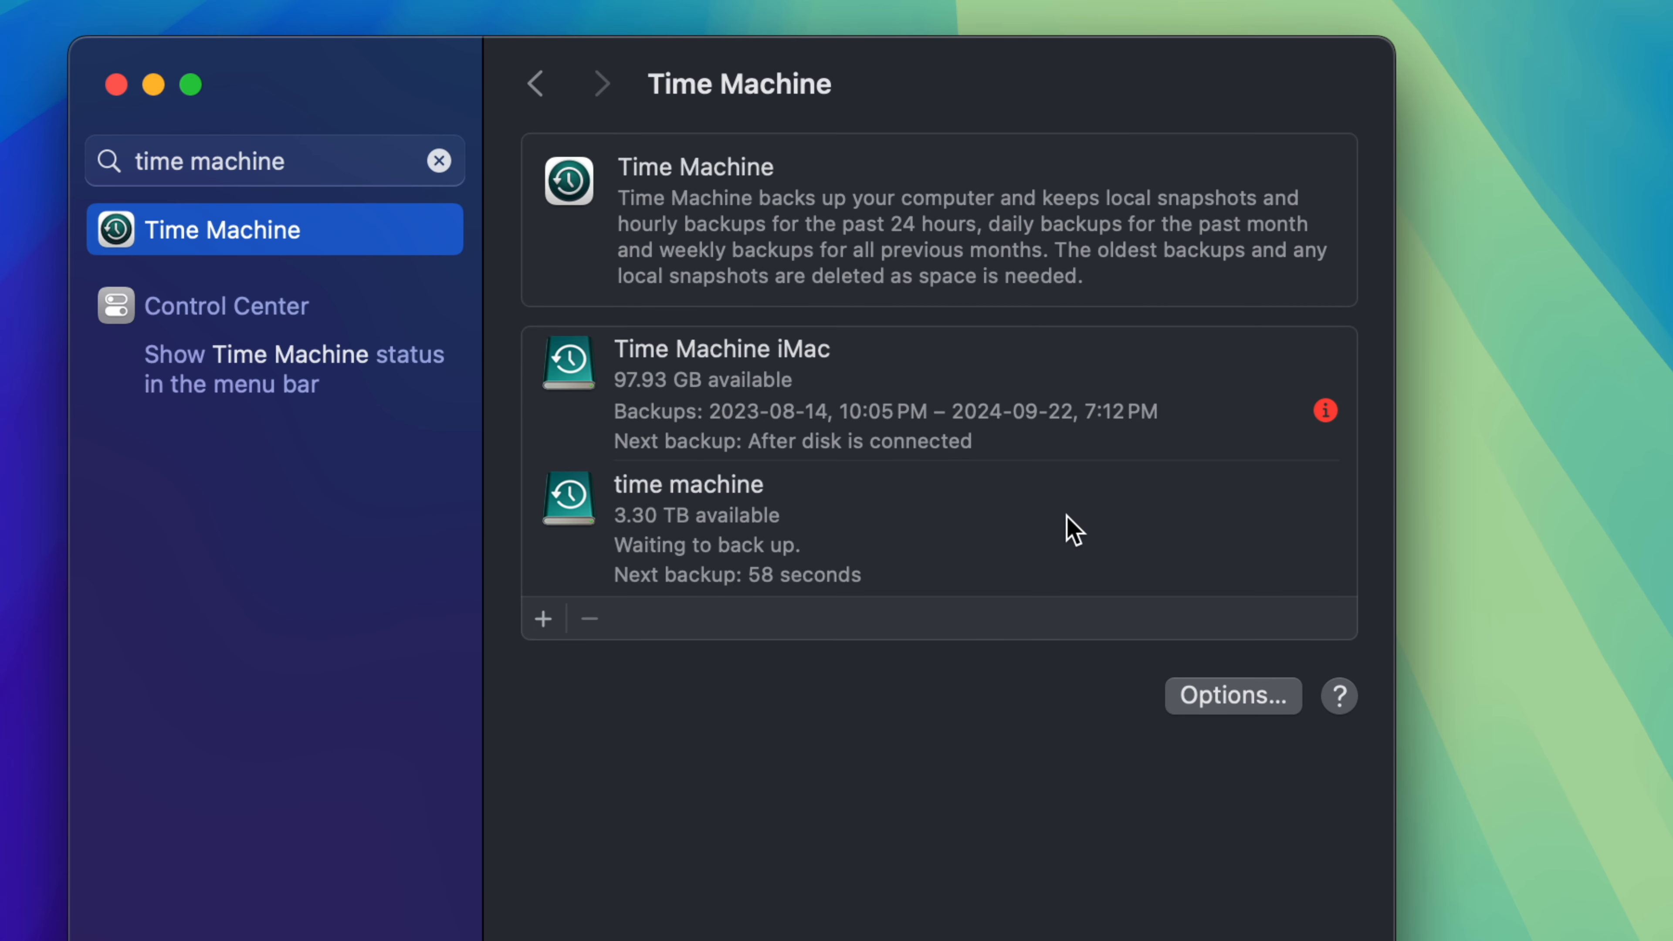
{"action": "left_click", "coordinate": [946, 546]}
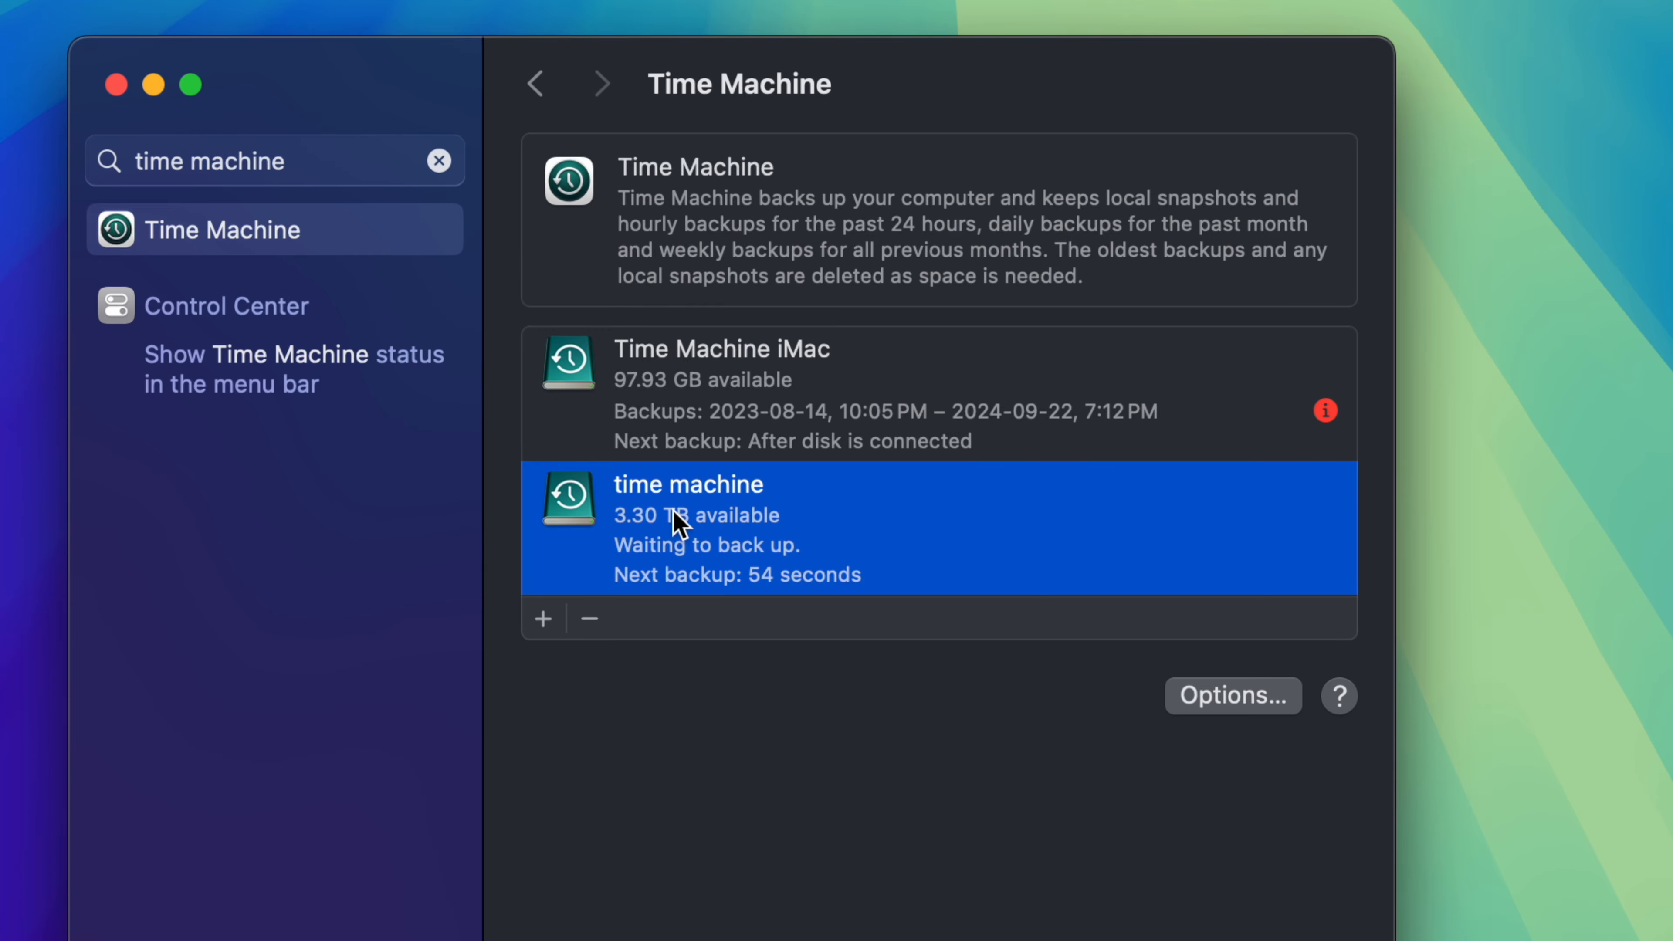
Step: Review the items excluded from Time Machine backups and set the backup frequency to Manually
{"action": "left_click", "coordinate": [1218, 705]}
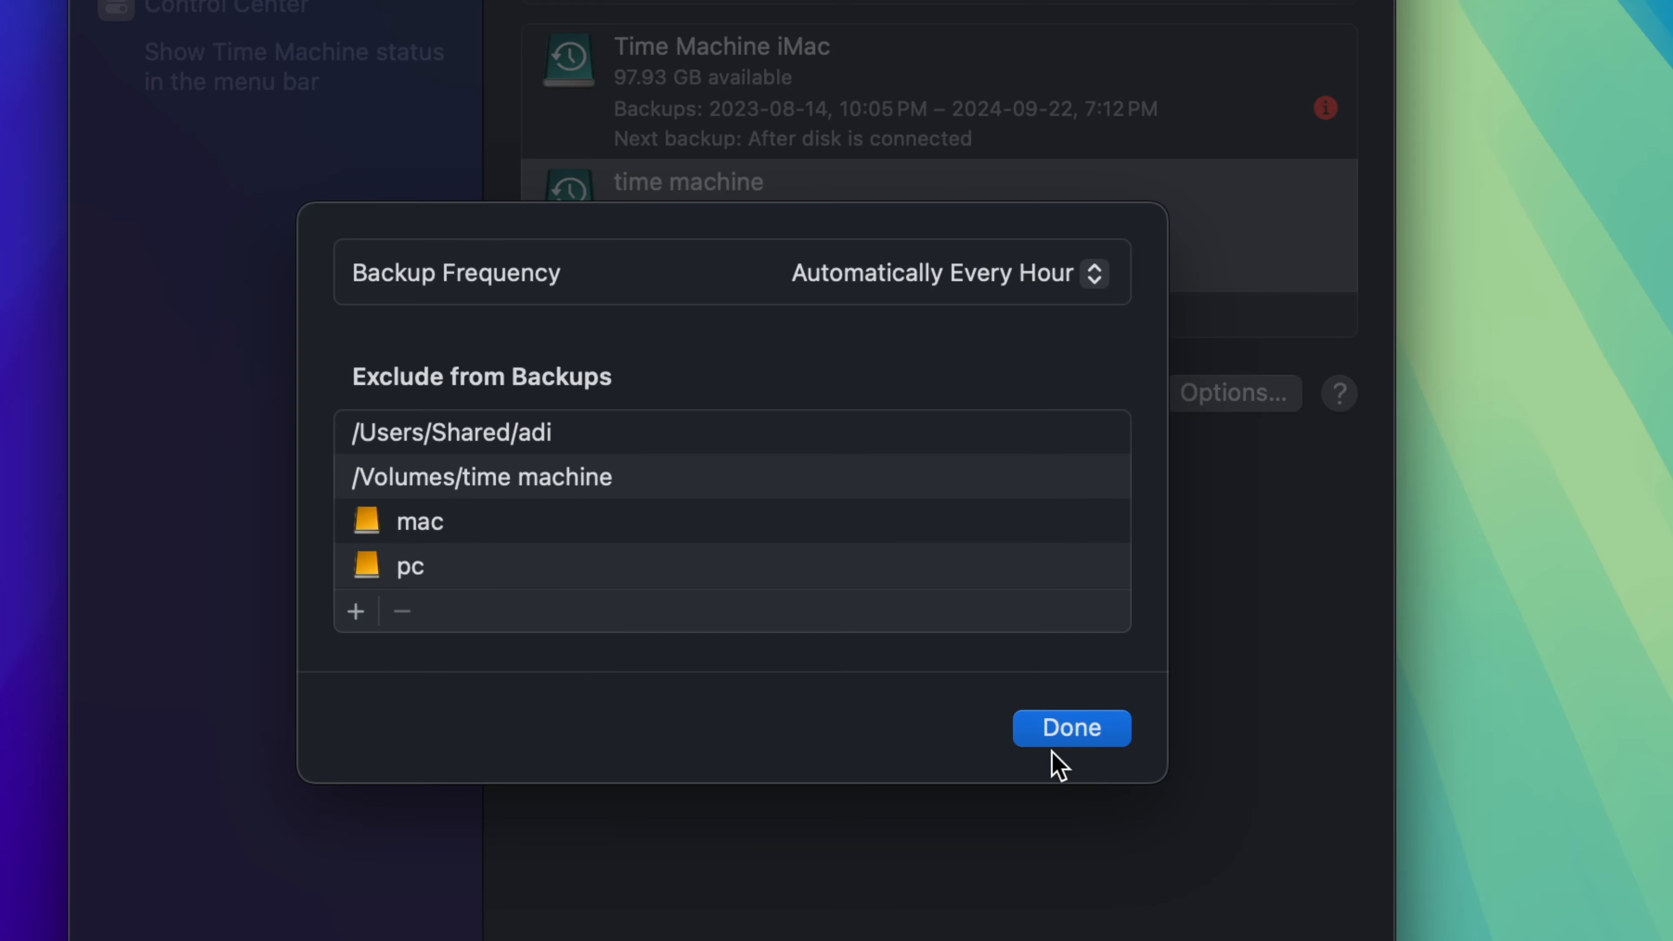
{"action": "left_click", "coordinate": [1058, 736]}
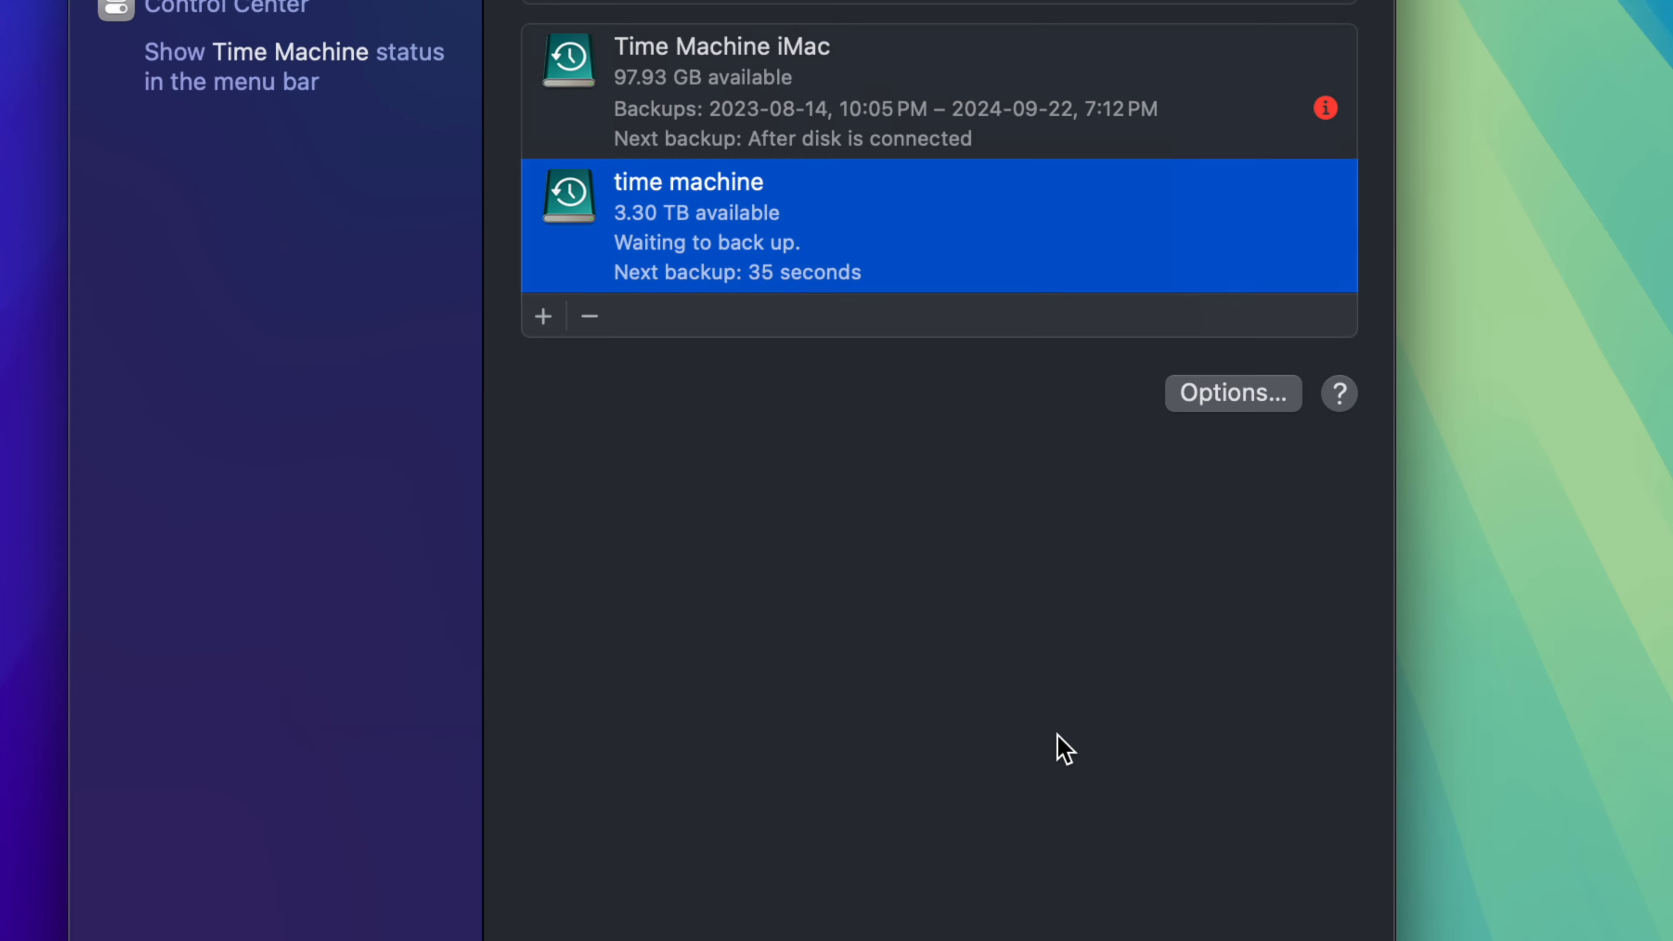
{"action": "left_click", "coordinate": [1200, 395]}
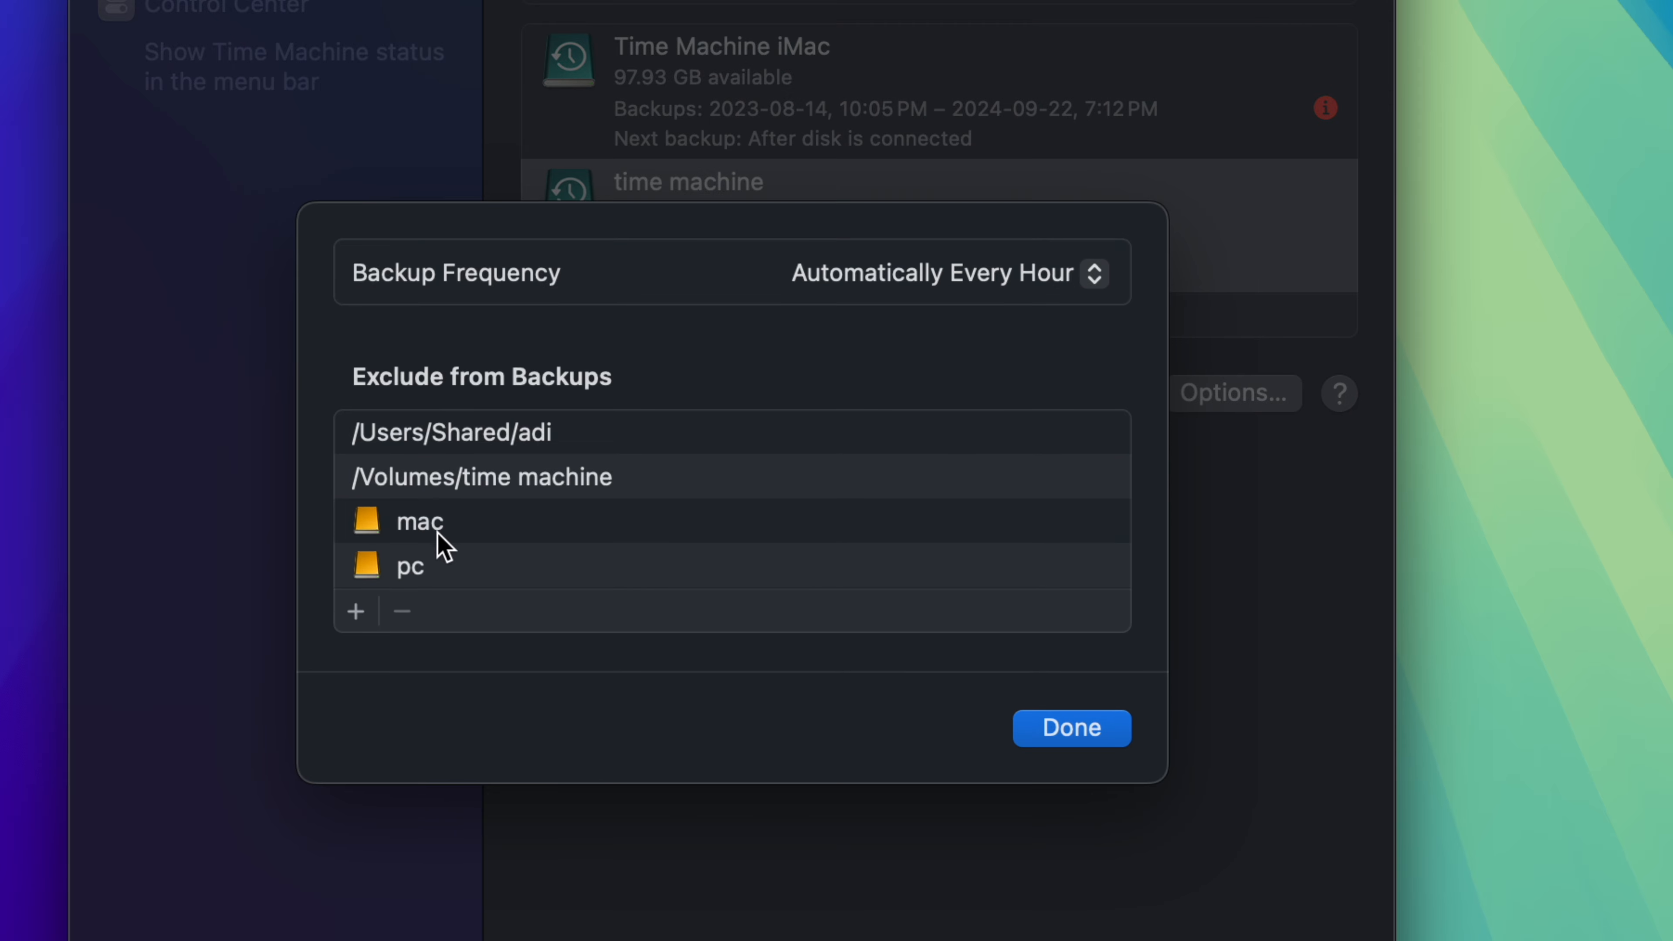
{"action": "left_click", "coordinate": [1040, 732]}
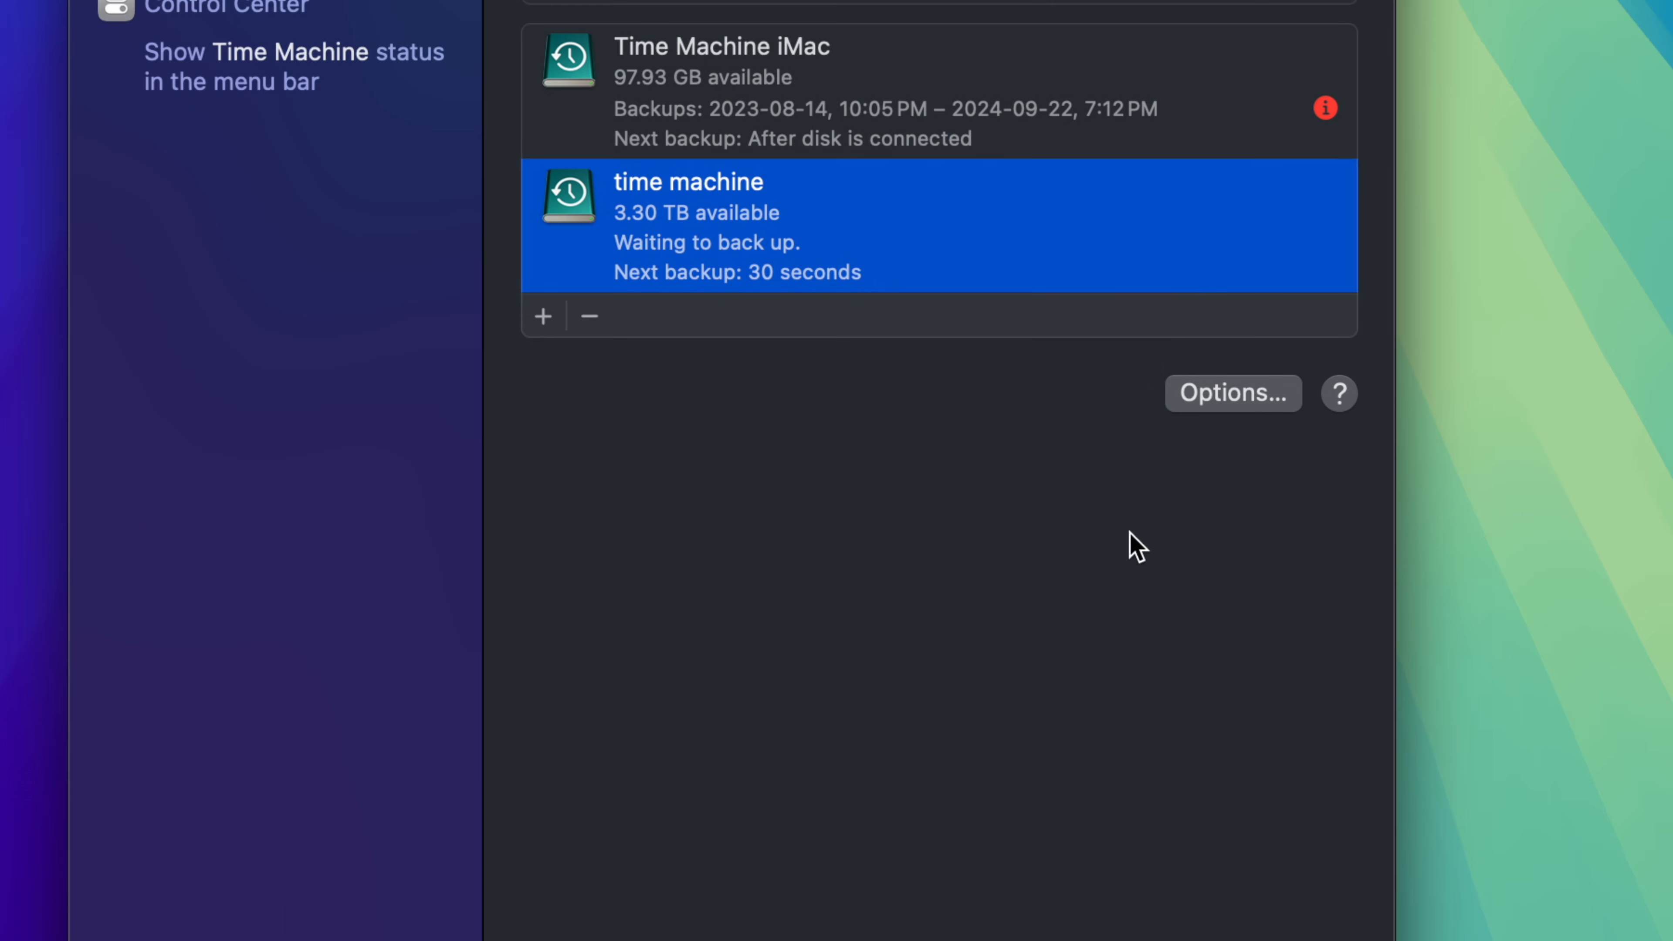
{"action": "left_click", "coordinate": [1221, 396]}
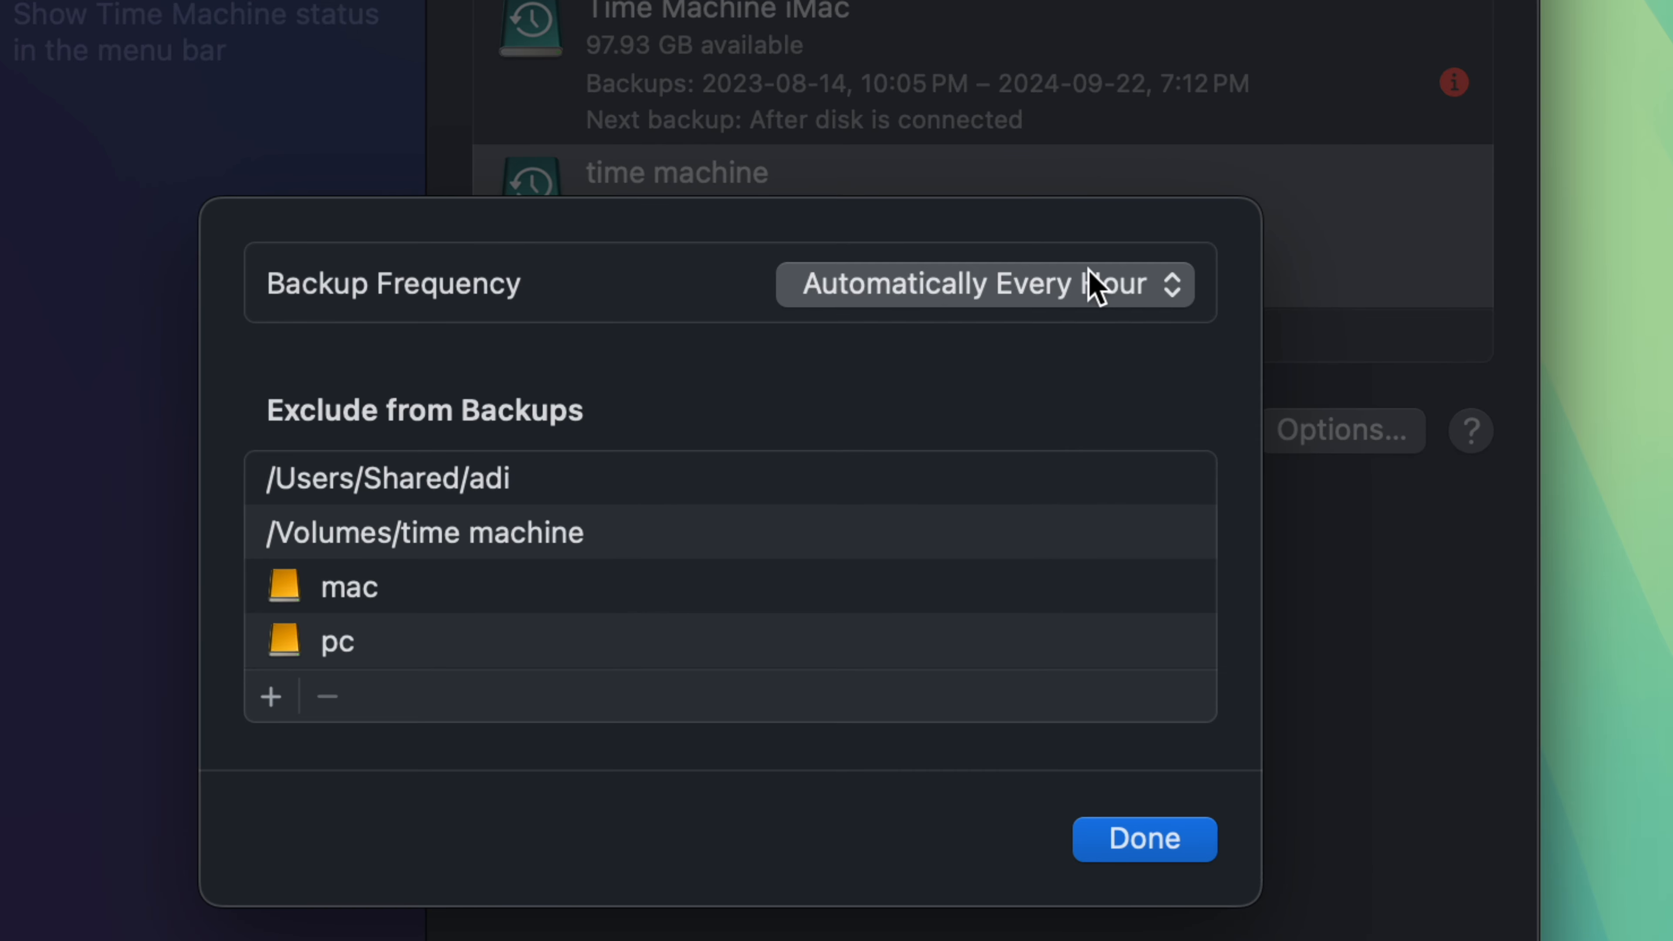
{"action": "left_click", "coordinate": [1139, 303]}
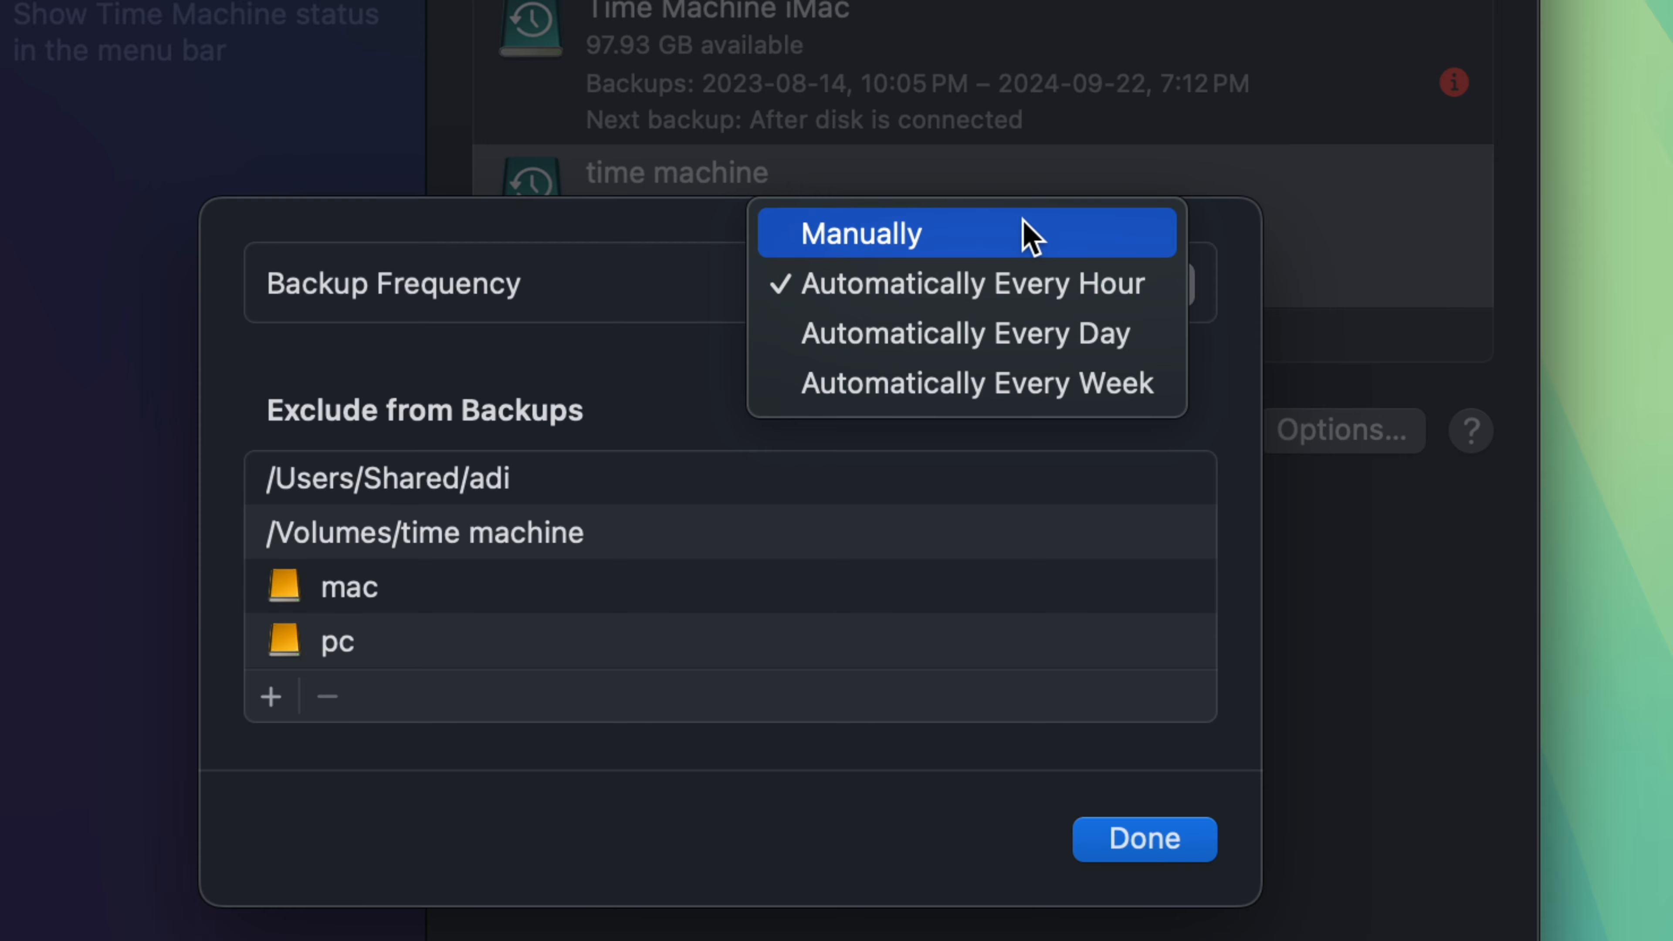
{"action": "left_click", "coordinate": [1029, 236]}
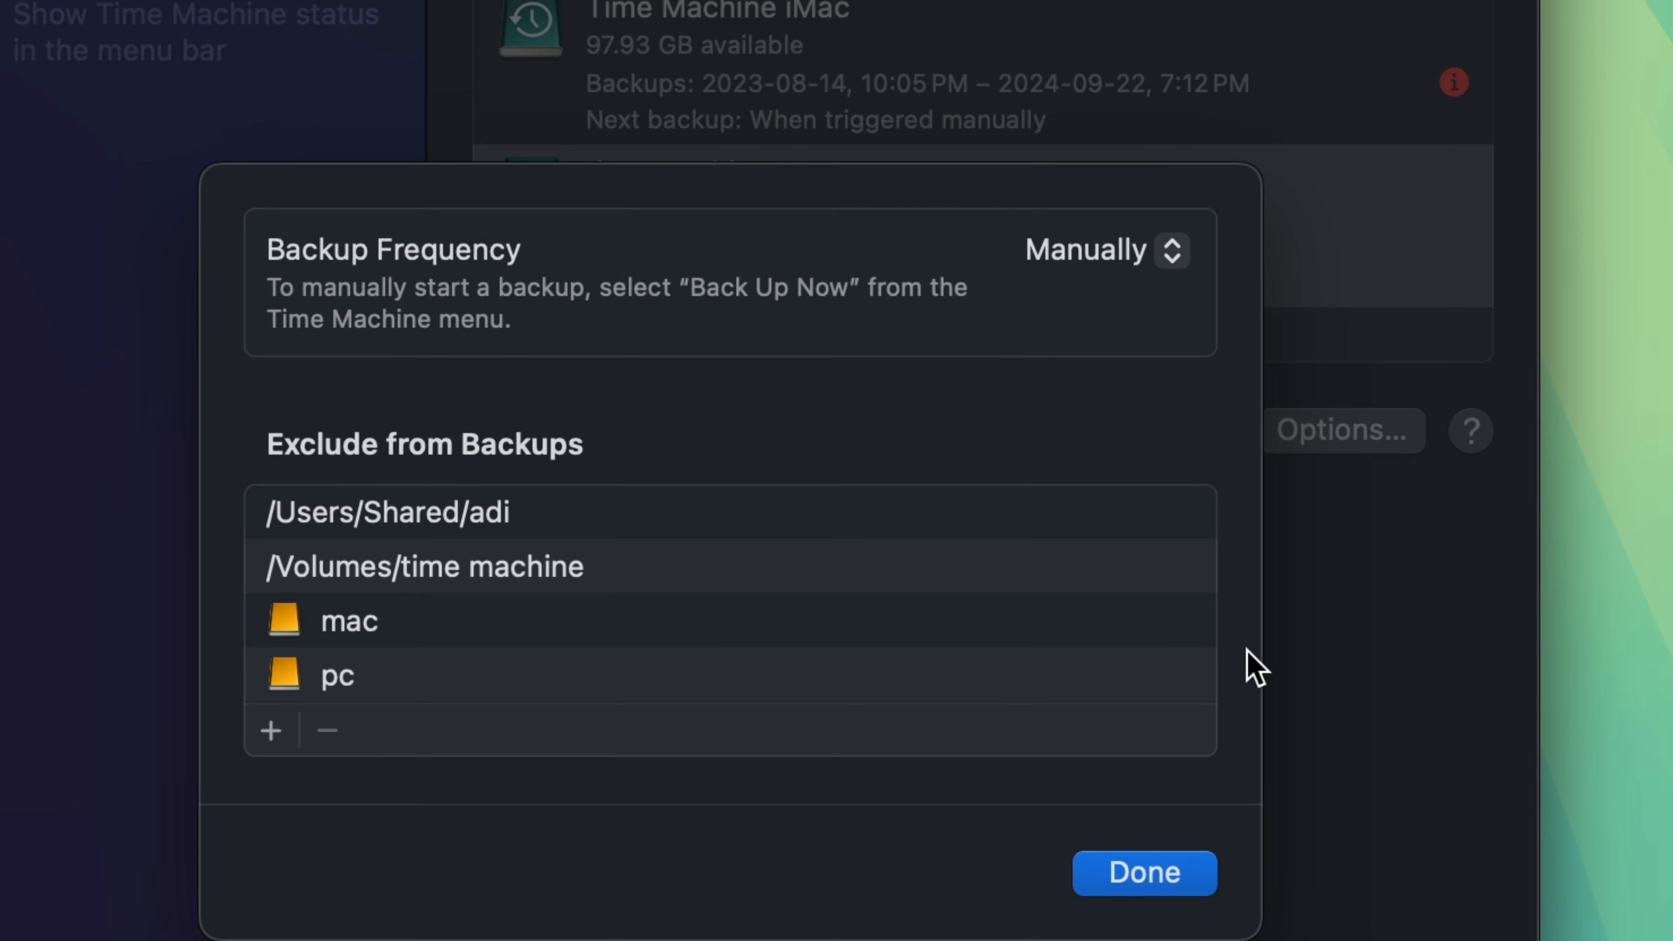
{"action": "left_click", "coordinate": [1181, 876]}
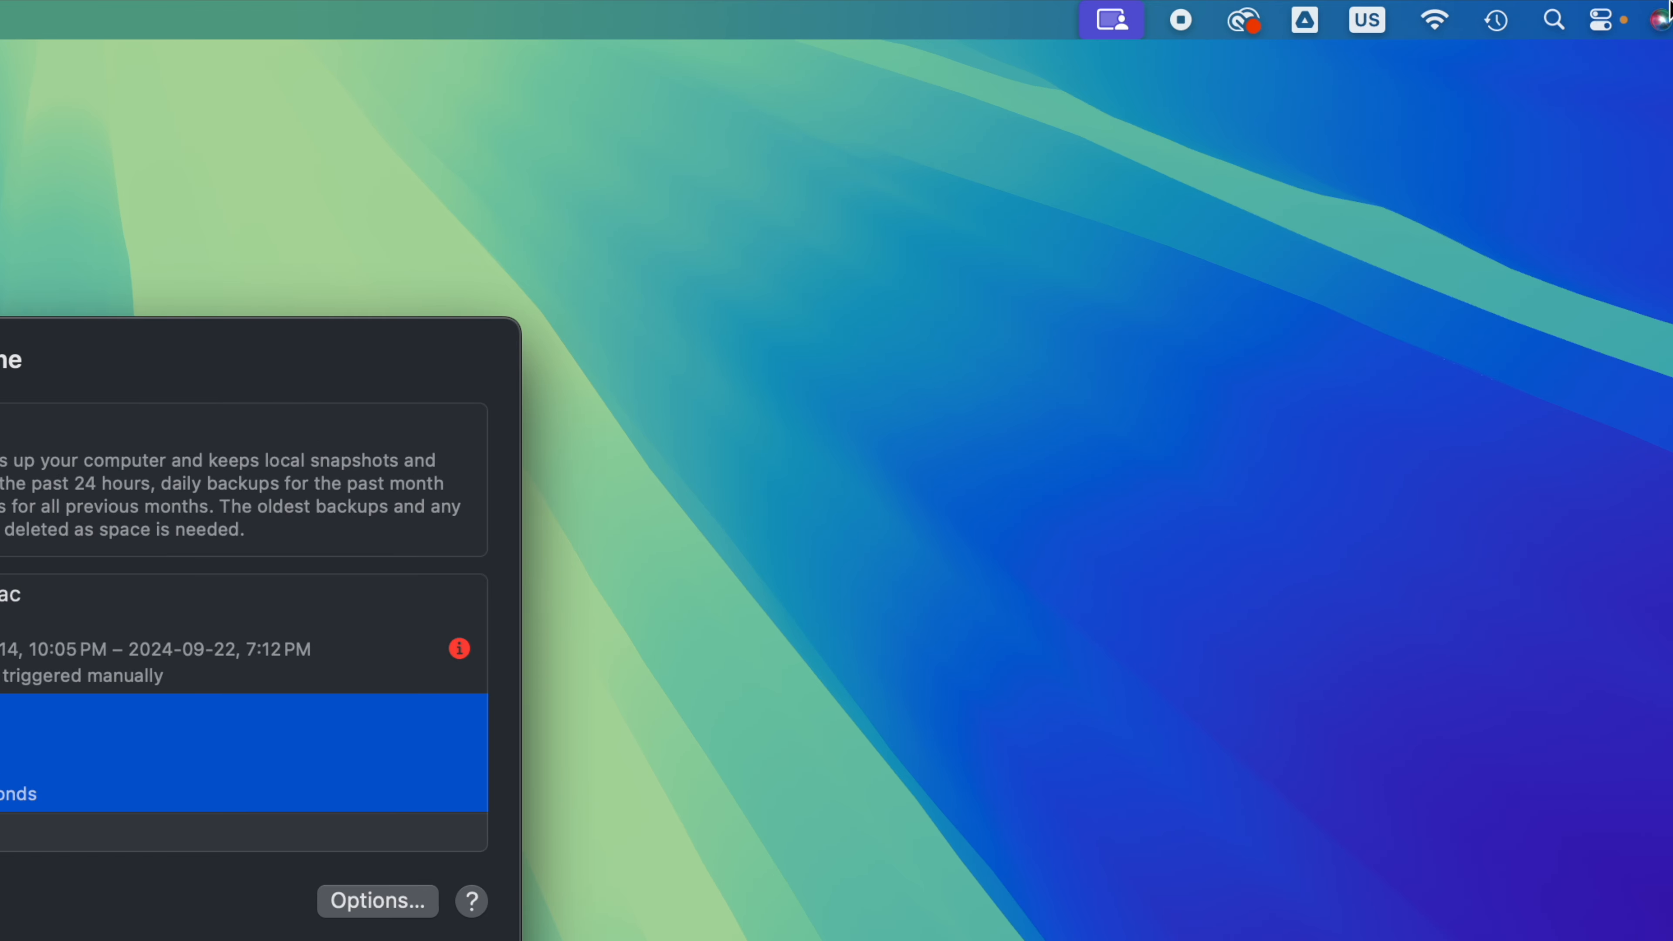
Step: Skip the Time Machine backup that is being prepared
{"action": "left_click", "coordinate": [1478, 11]}
{"action": "left_click", "coordinate": [1547, 158]}
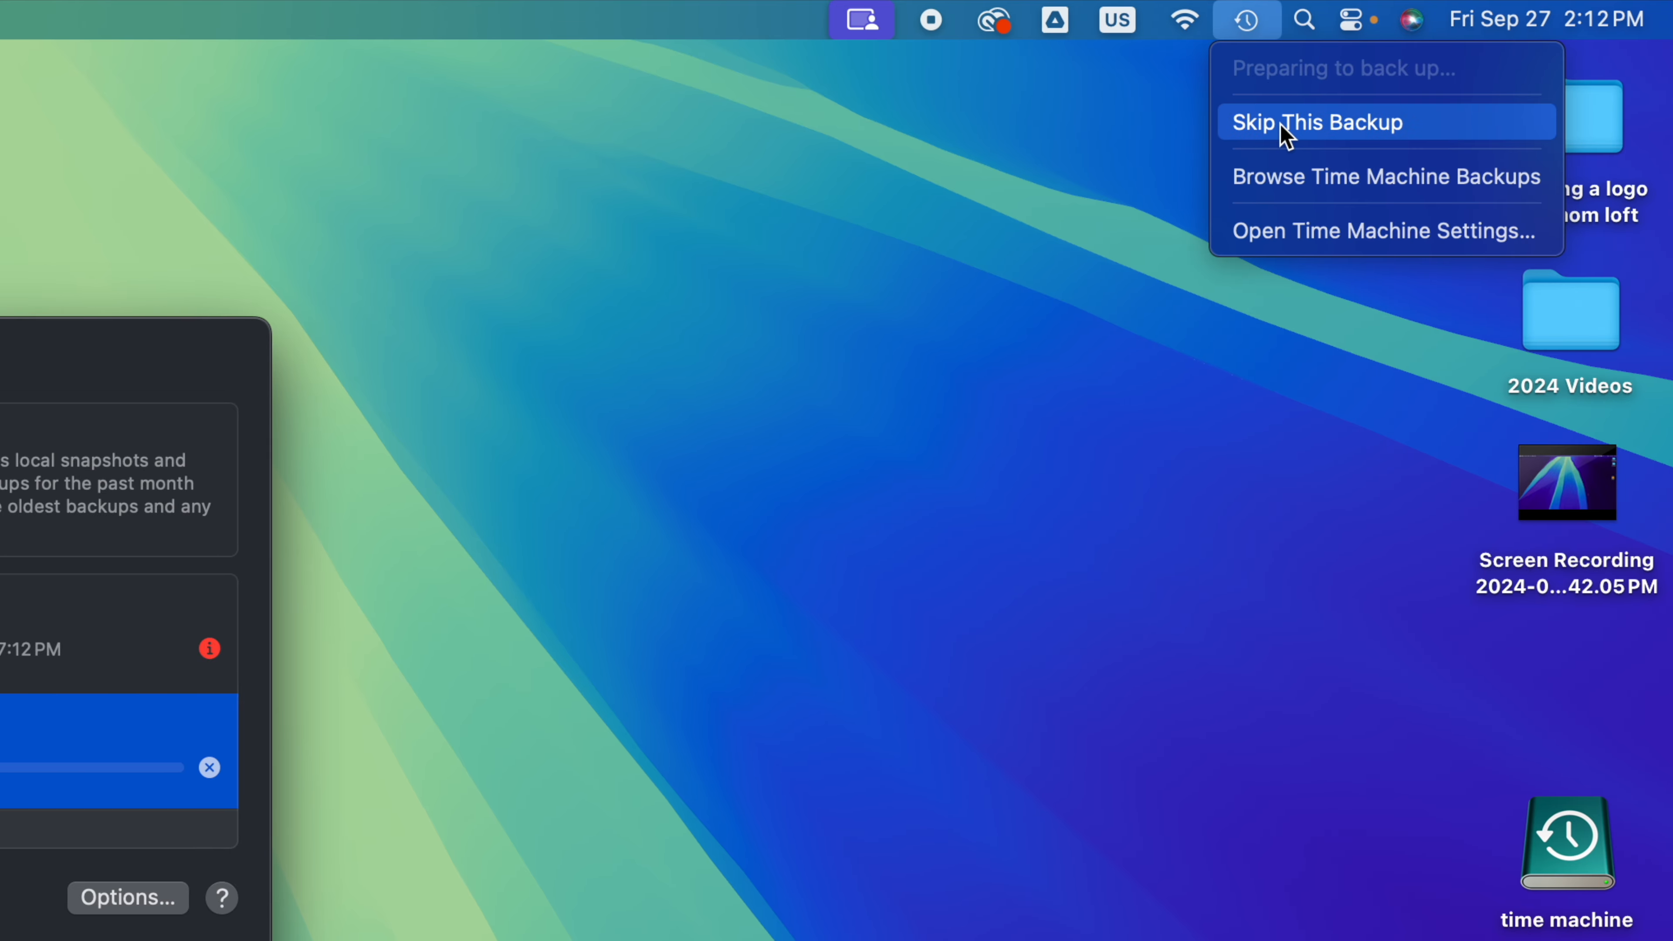
{"action": "left_click", "coordinate": [1280, 123]}
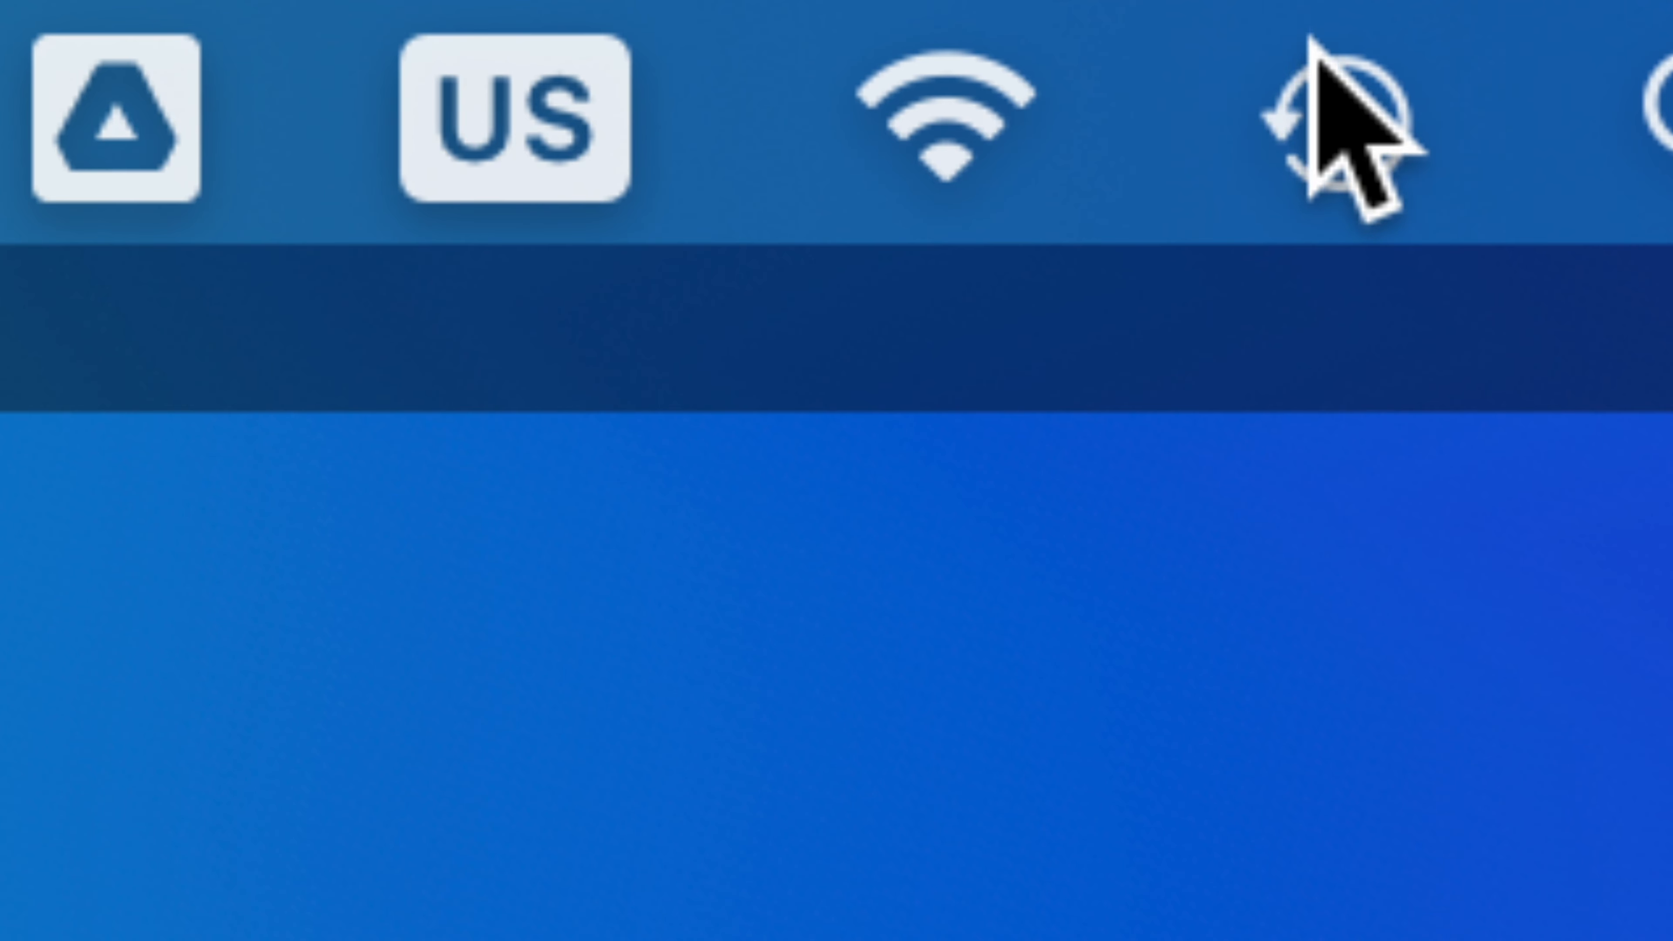
Step: View the command for manually backing up to the time machine disk without starting a backup
{"action": "left_click", "coordinate": [1284, 54]}
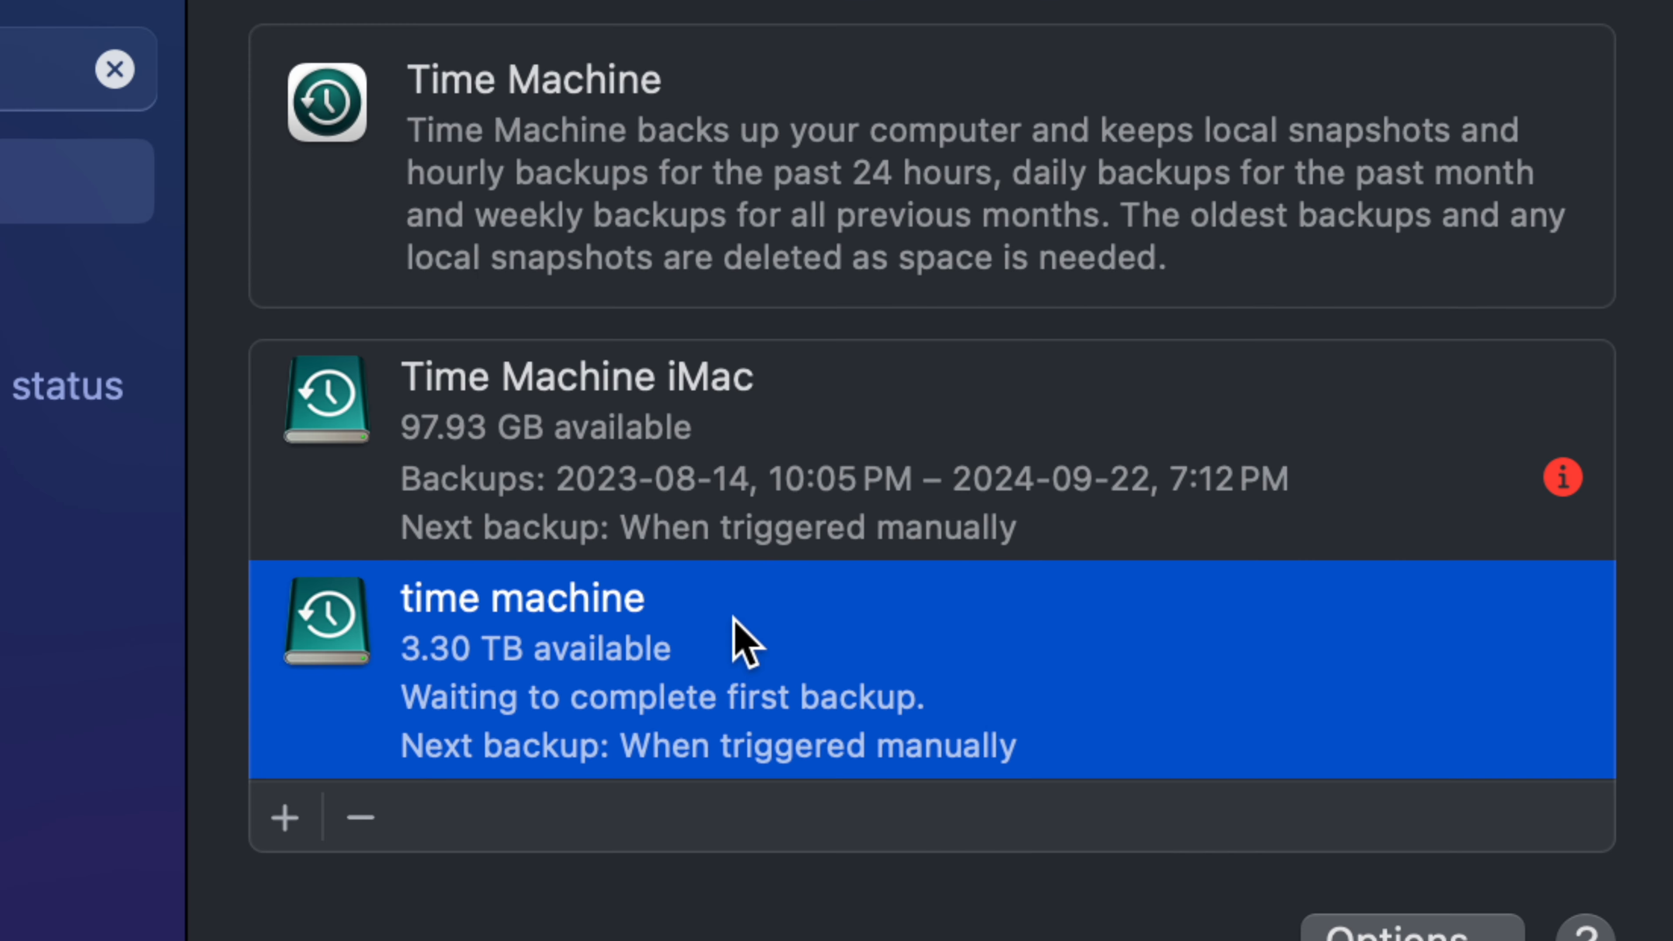
{"action": "right_click", "coordinate": [735, 620]}
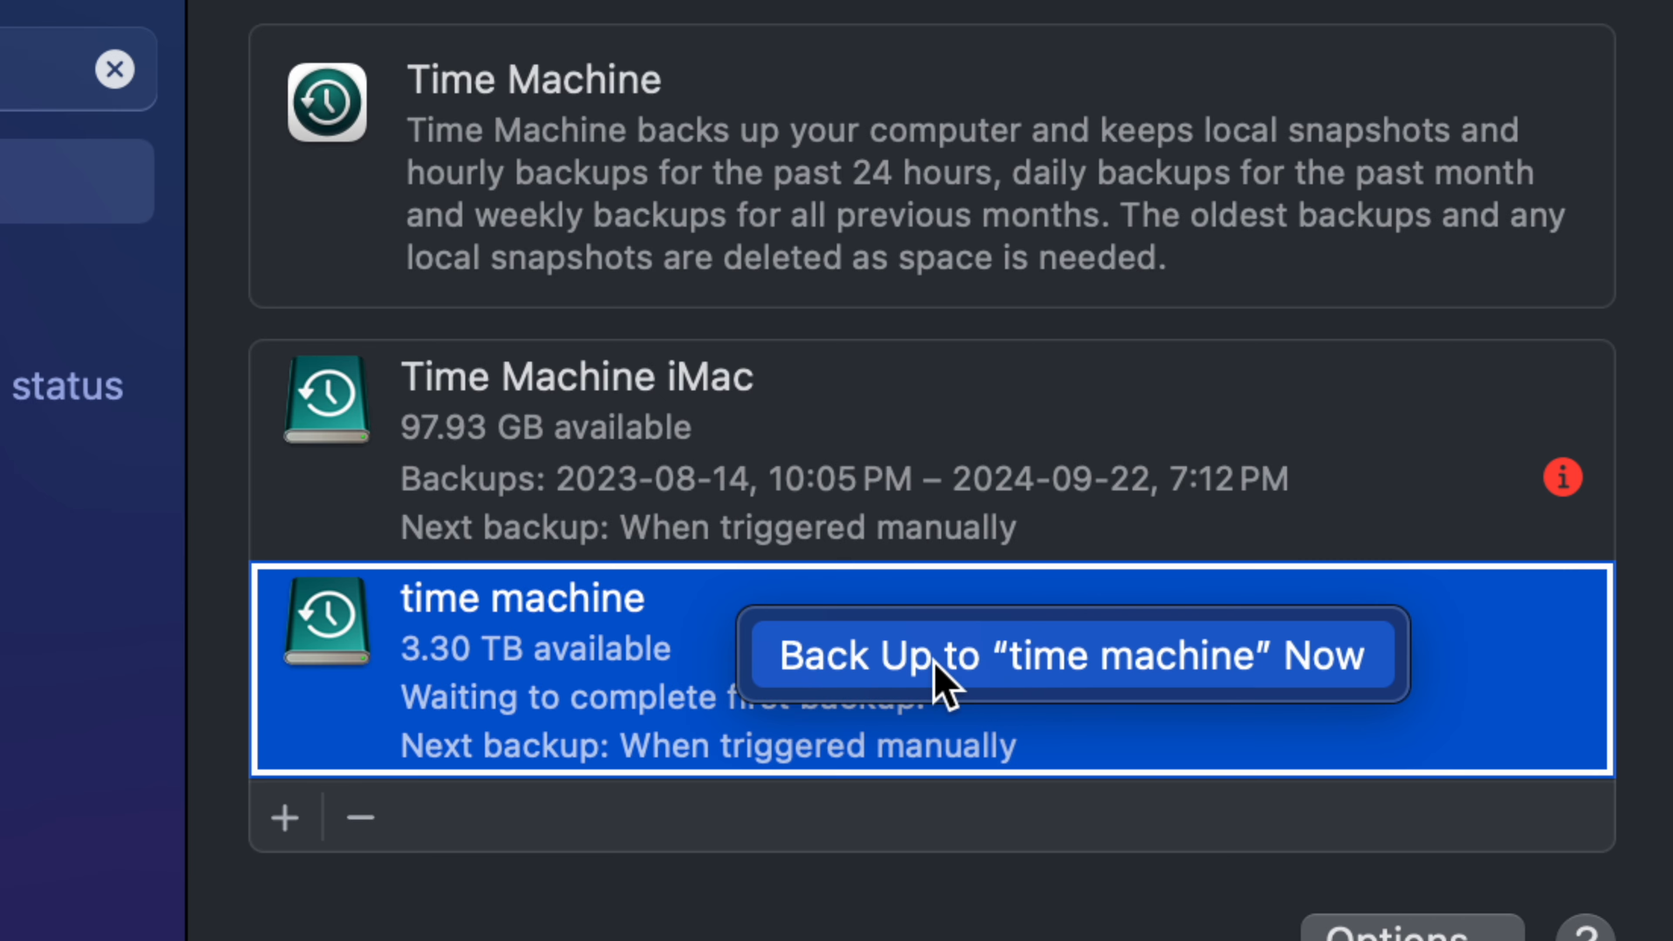
{"action": "left_click", "coordinate": [765, 916]}
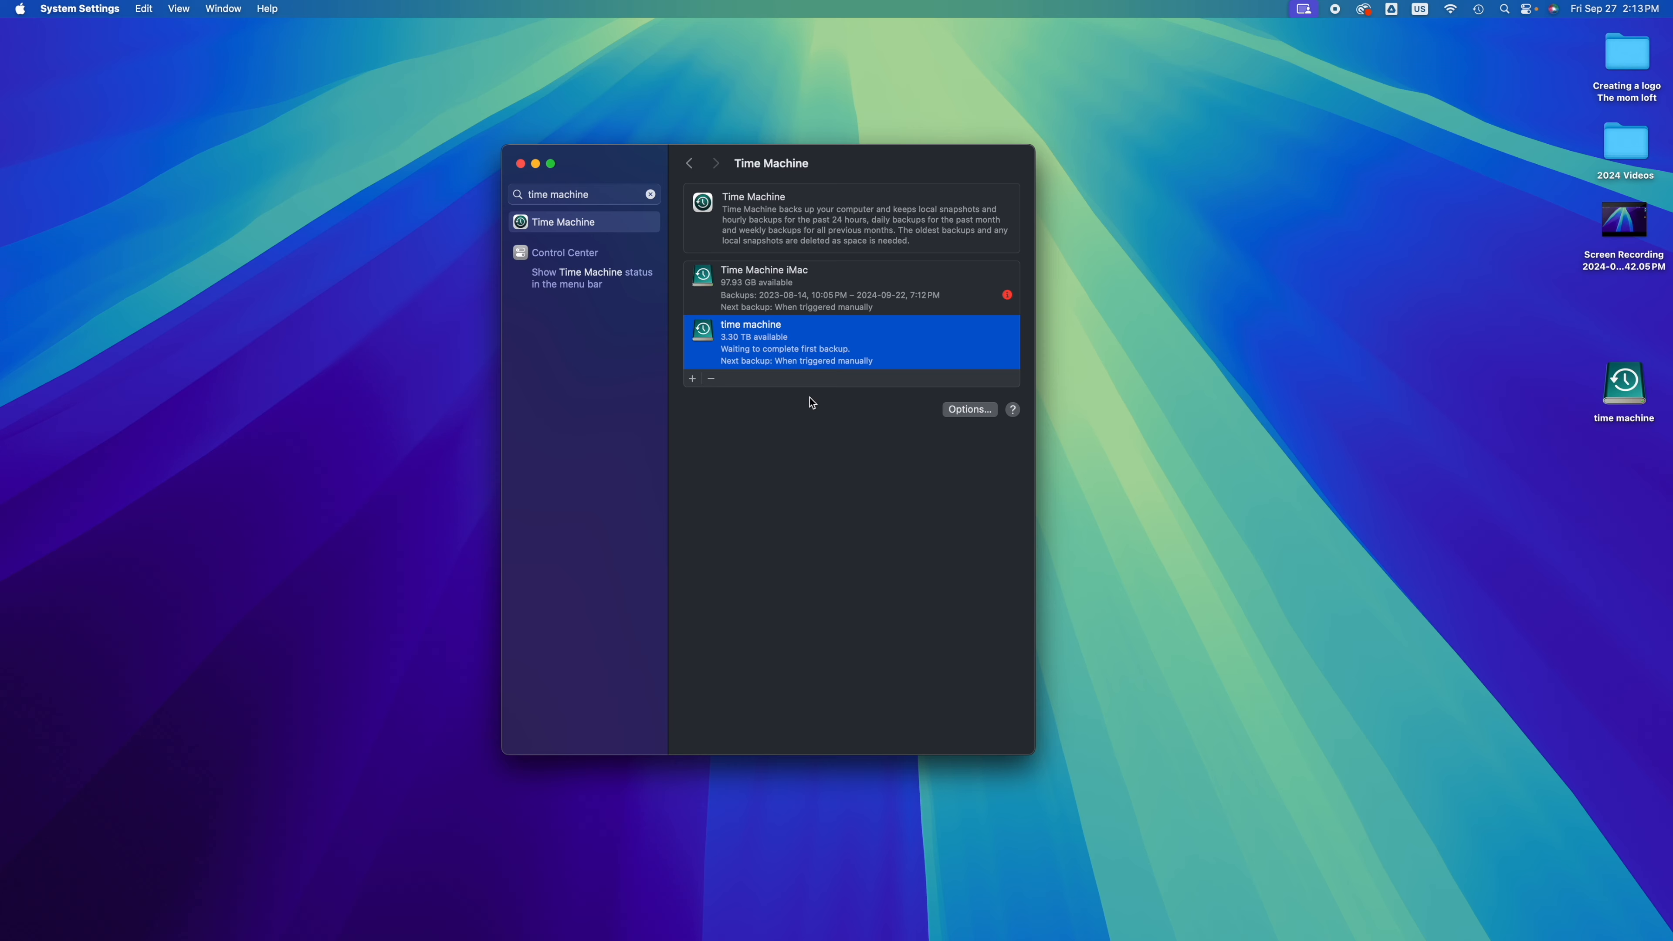
{"action": "mouse_move", "coordinate": [1289, 940]}
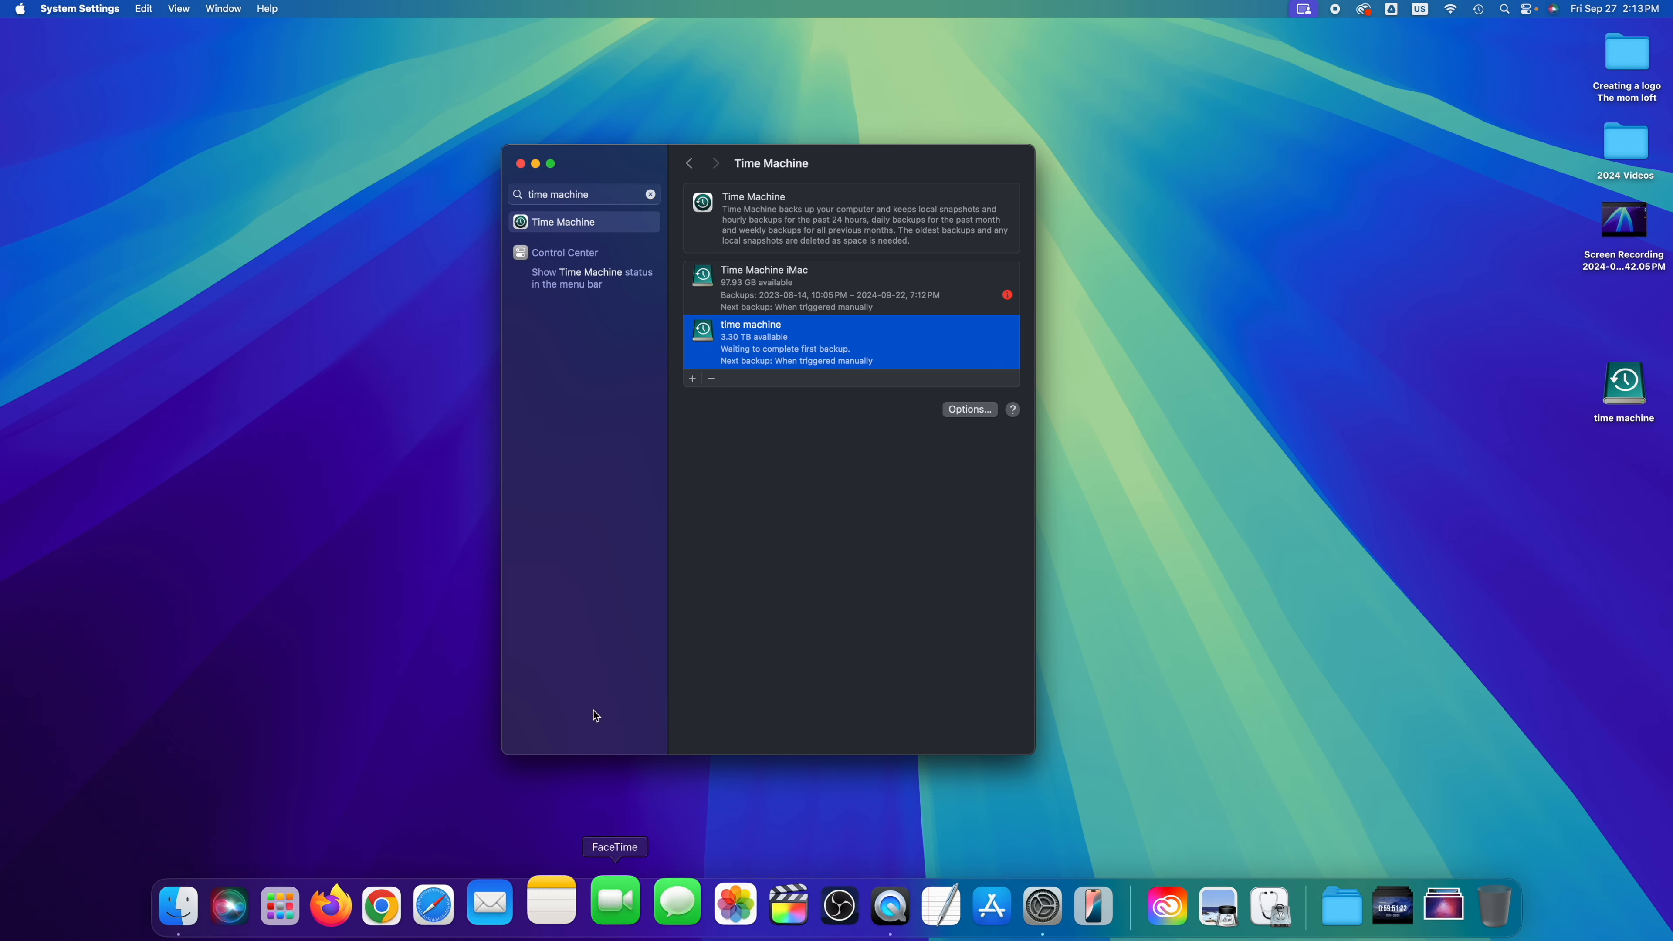
{"action": "key", "text": "F4"}
{"action": "scroll", "coordinate": [1096, 335], "scroll_direction": "right", "scroll_amount": 5}
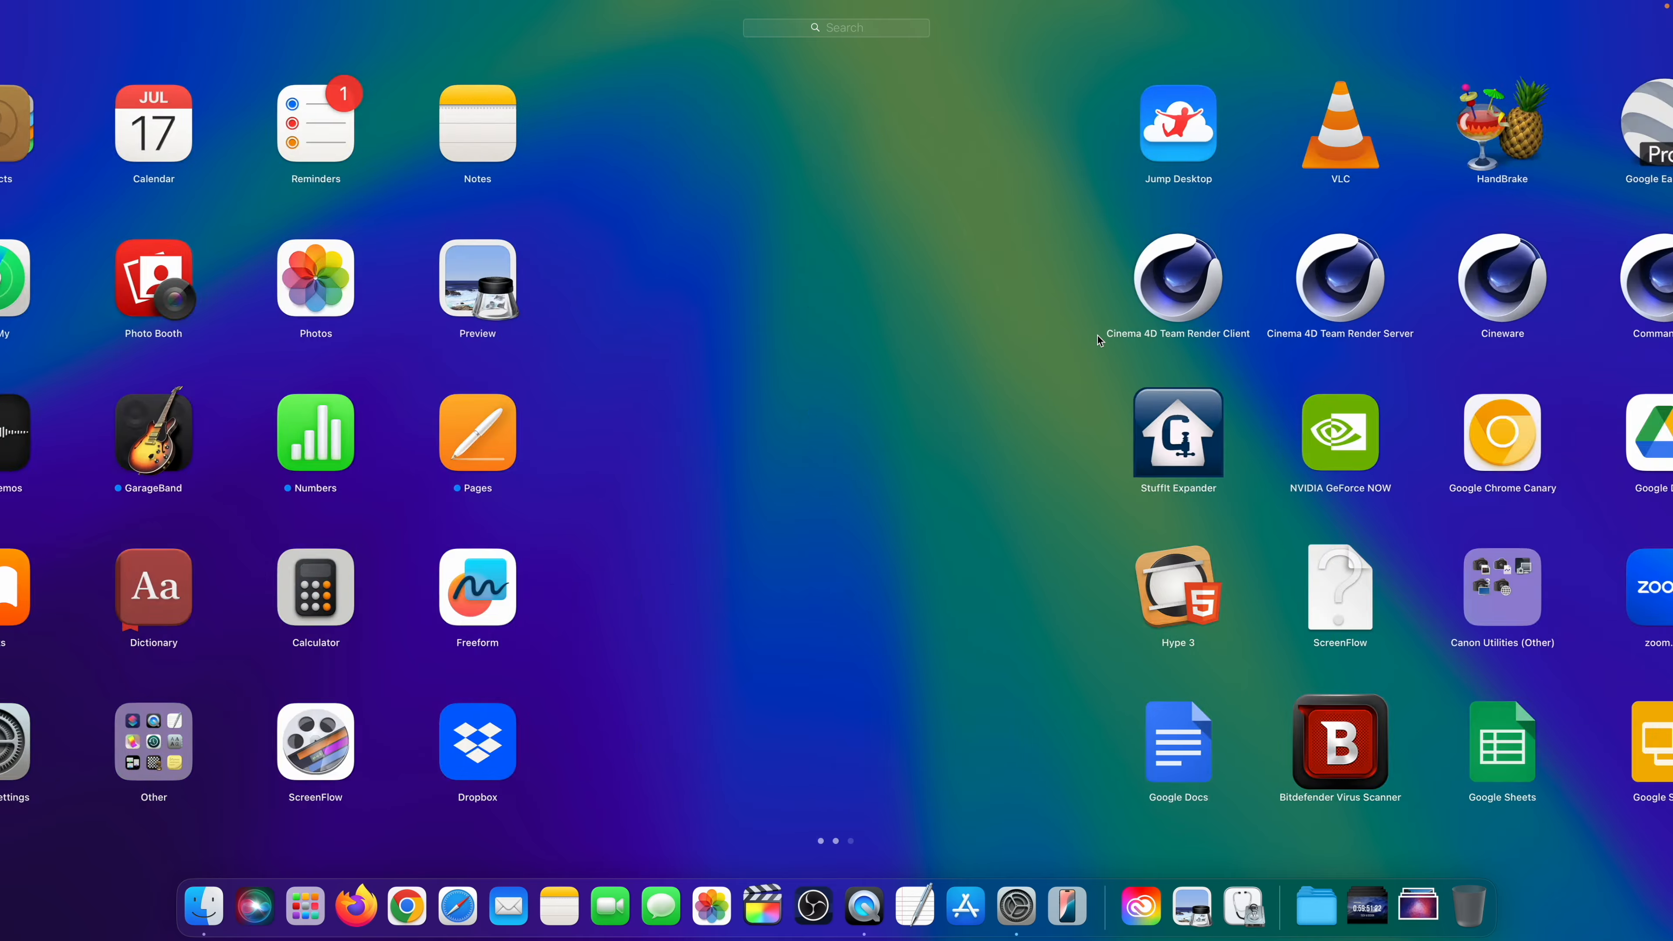
{"action": "scroll", "coordinate": [1097, 335], "scroll_direction": "right", "scroll_amount": 5}
{"action": "scroll", "coordinate": [1096, 334], "scroll_direction": "left", "scroll_amount": 10}
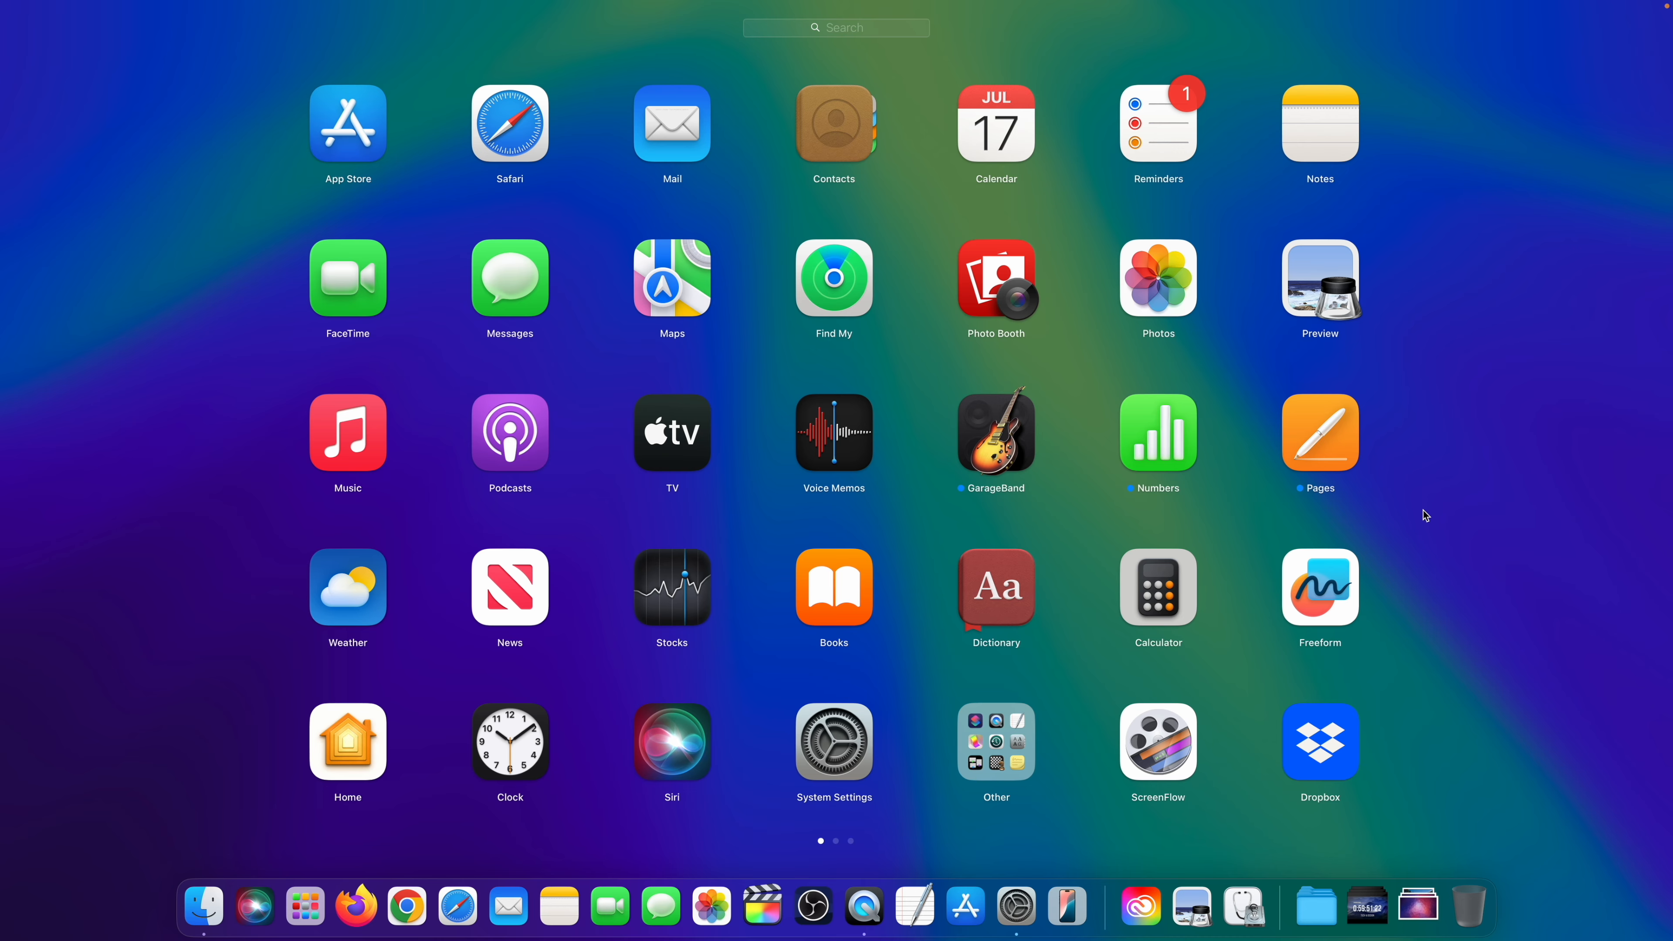
{"action": "left_click", "coordinate": [1470, 549]}
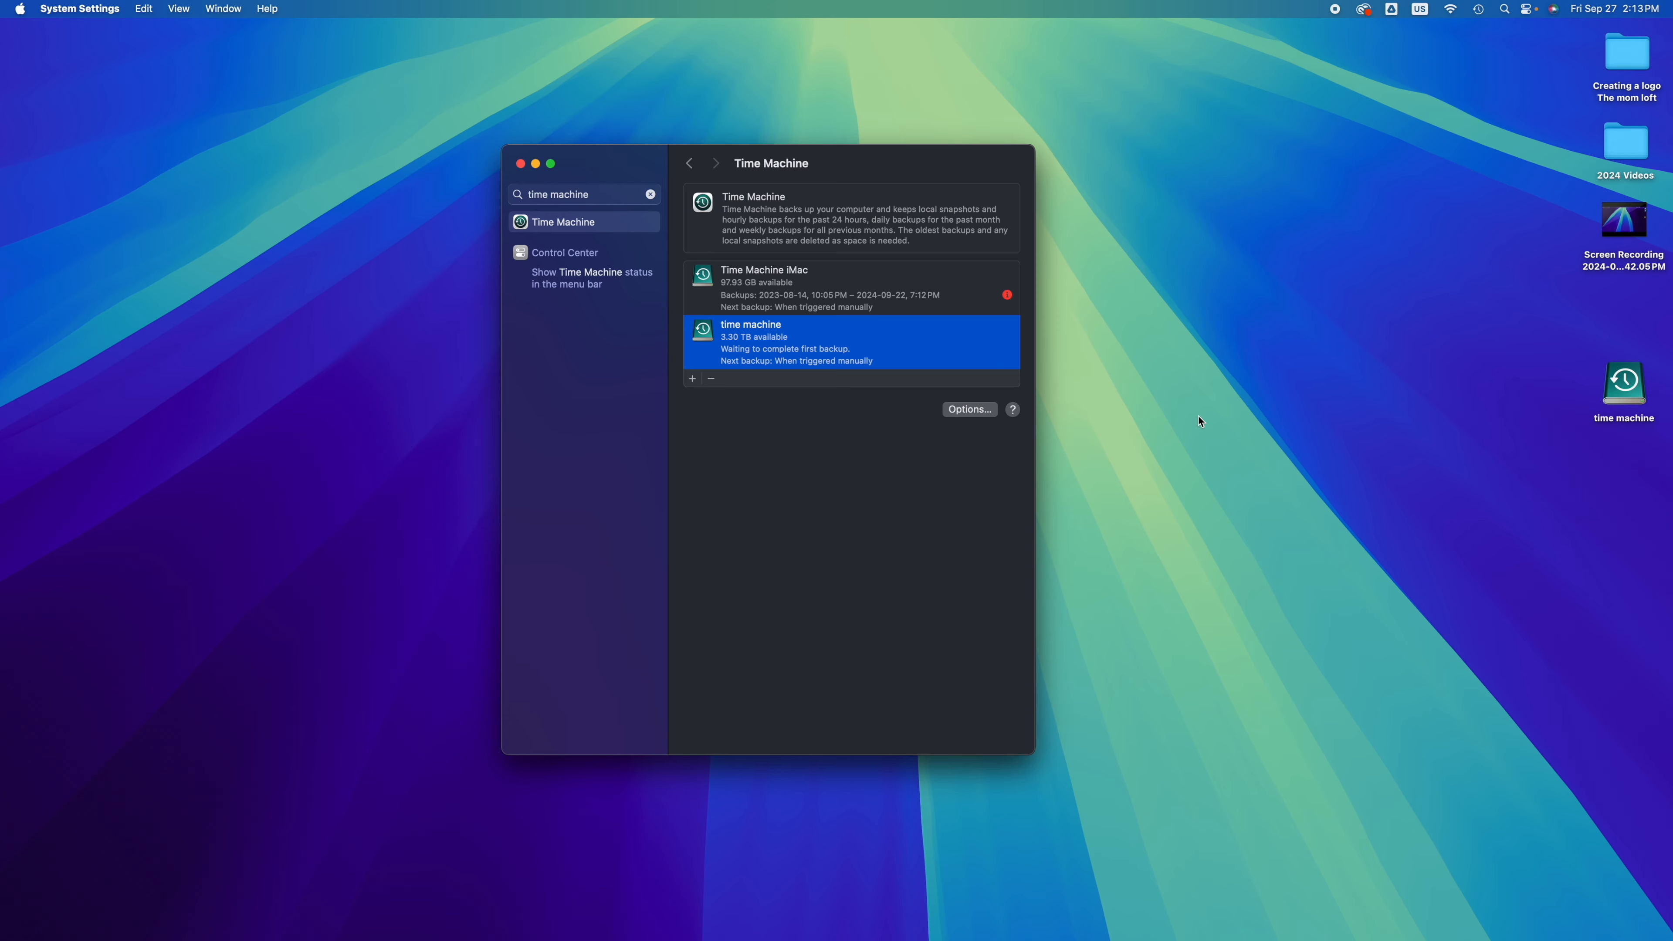
Step: Arrange the mac, pc and time machine drive icons around the middle of the desktop and open the pc drive
{"action": "left_click_drag", "start_coordinate": [624, 165], "coordinate": [439, 216]}
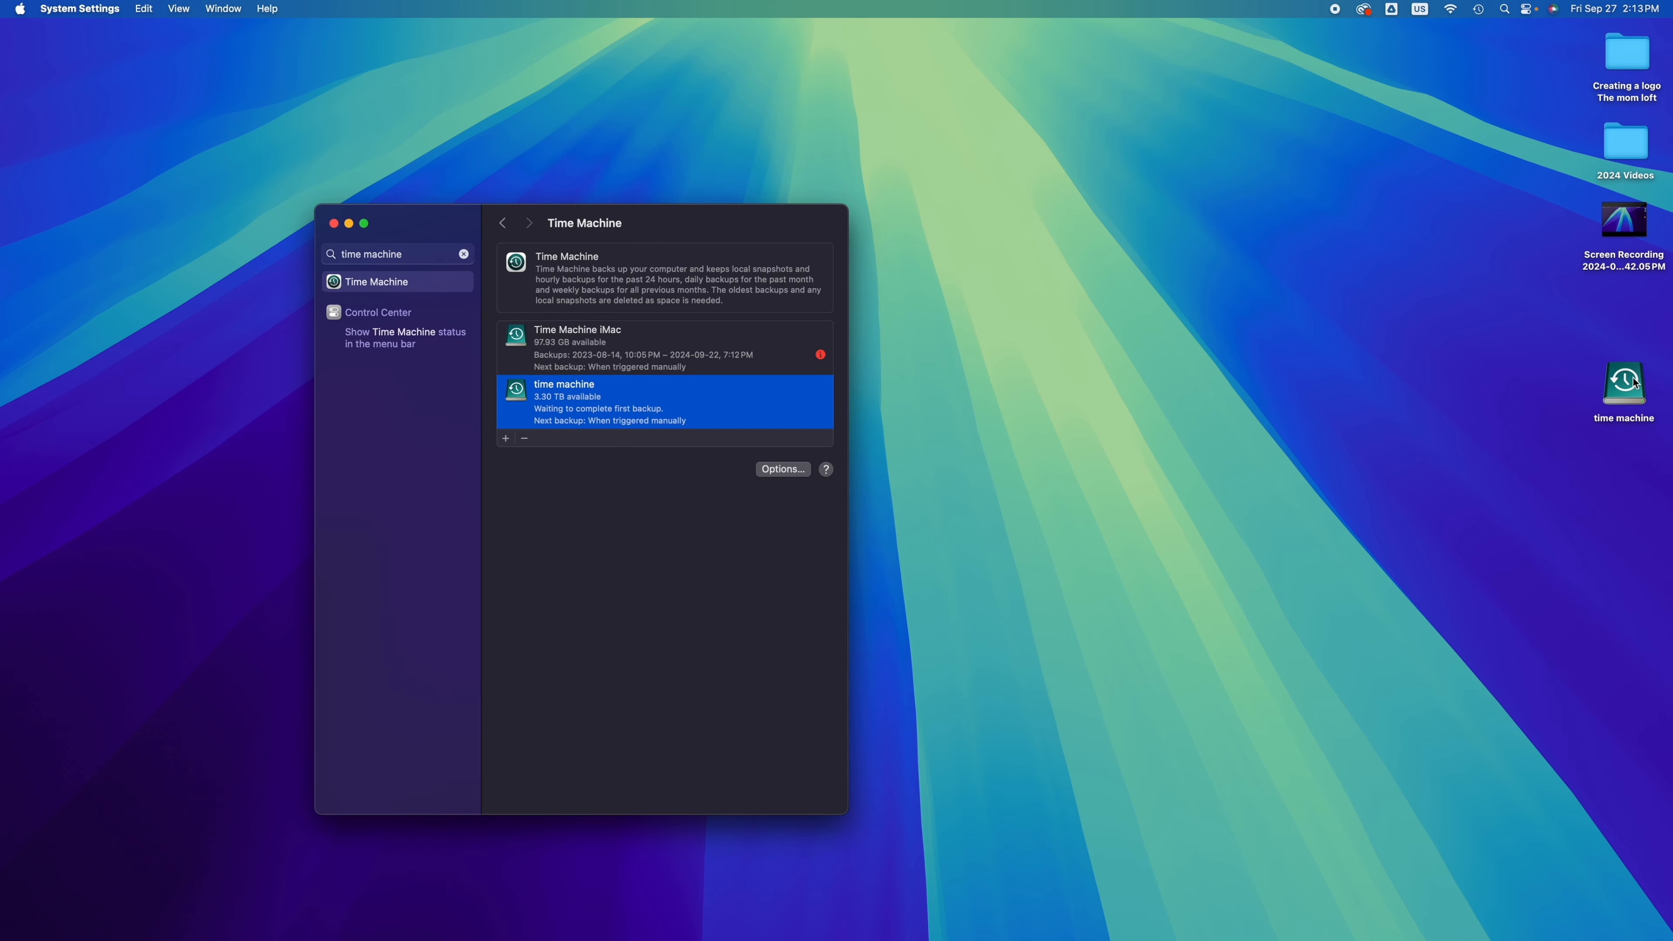
{"action": "left_click_drag", "start_coordinate": [1635, 382], "coordinate": [1066, 373]}
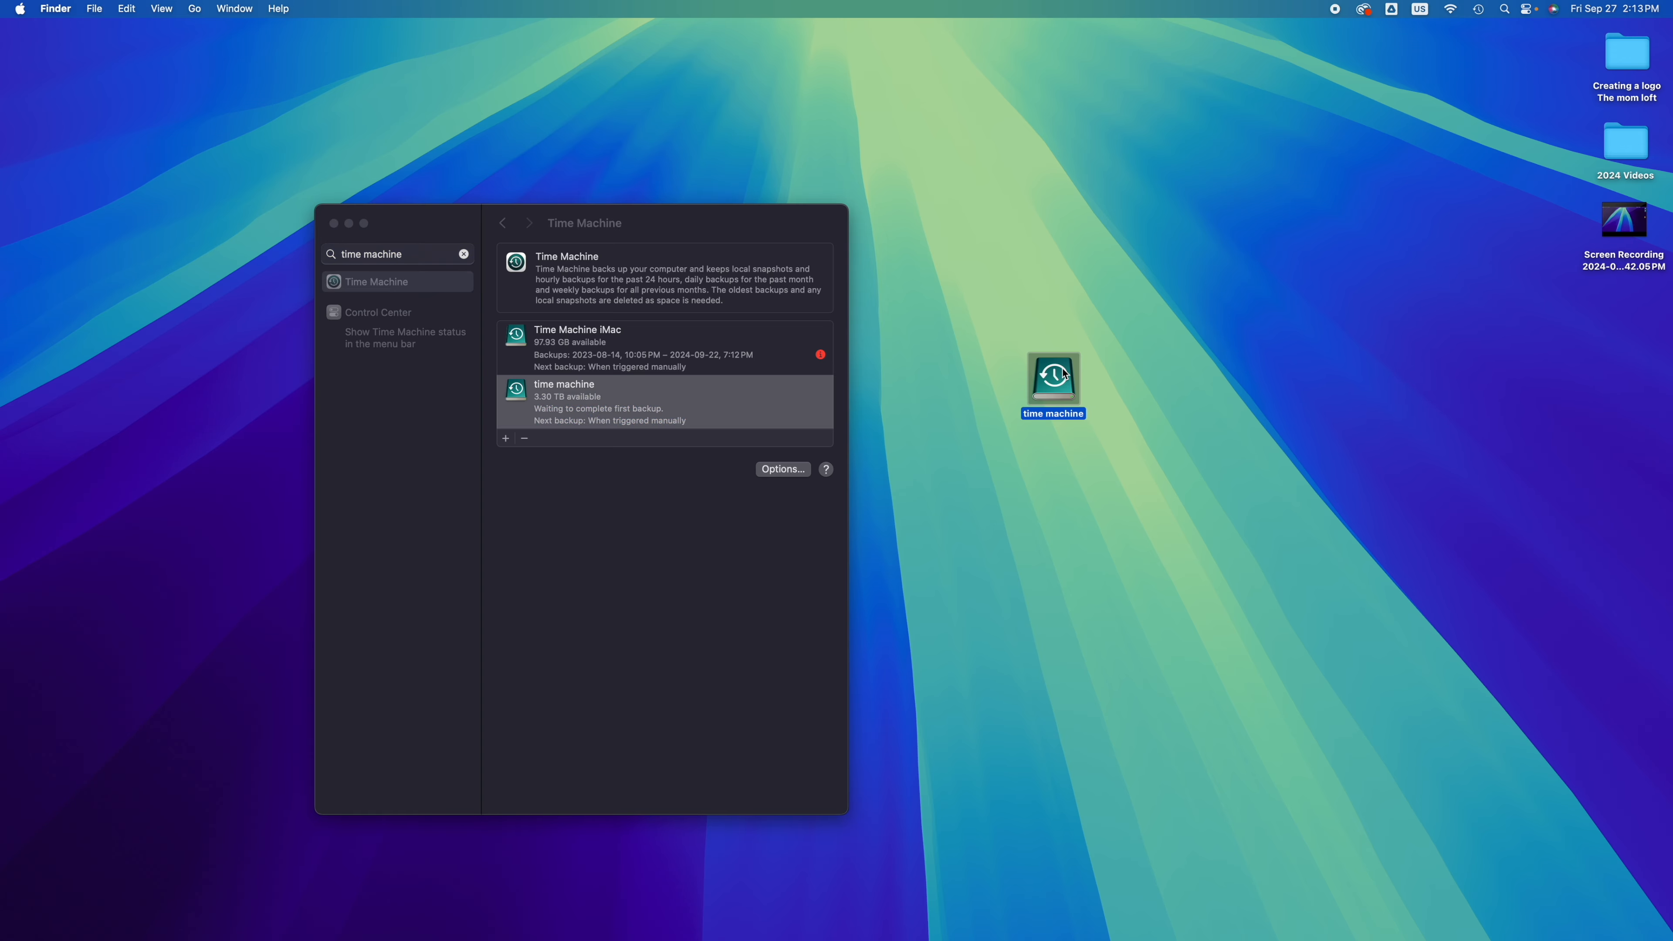
{"action": "left_click_drag", "start_coordinate": [431, 226], "coordinate": [632, 495]}
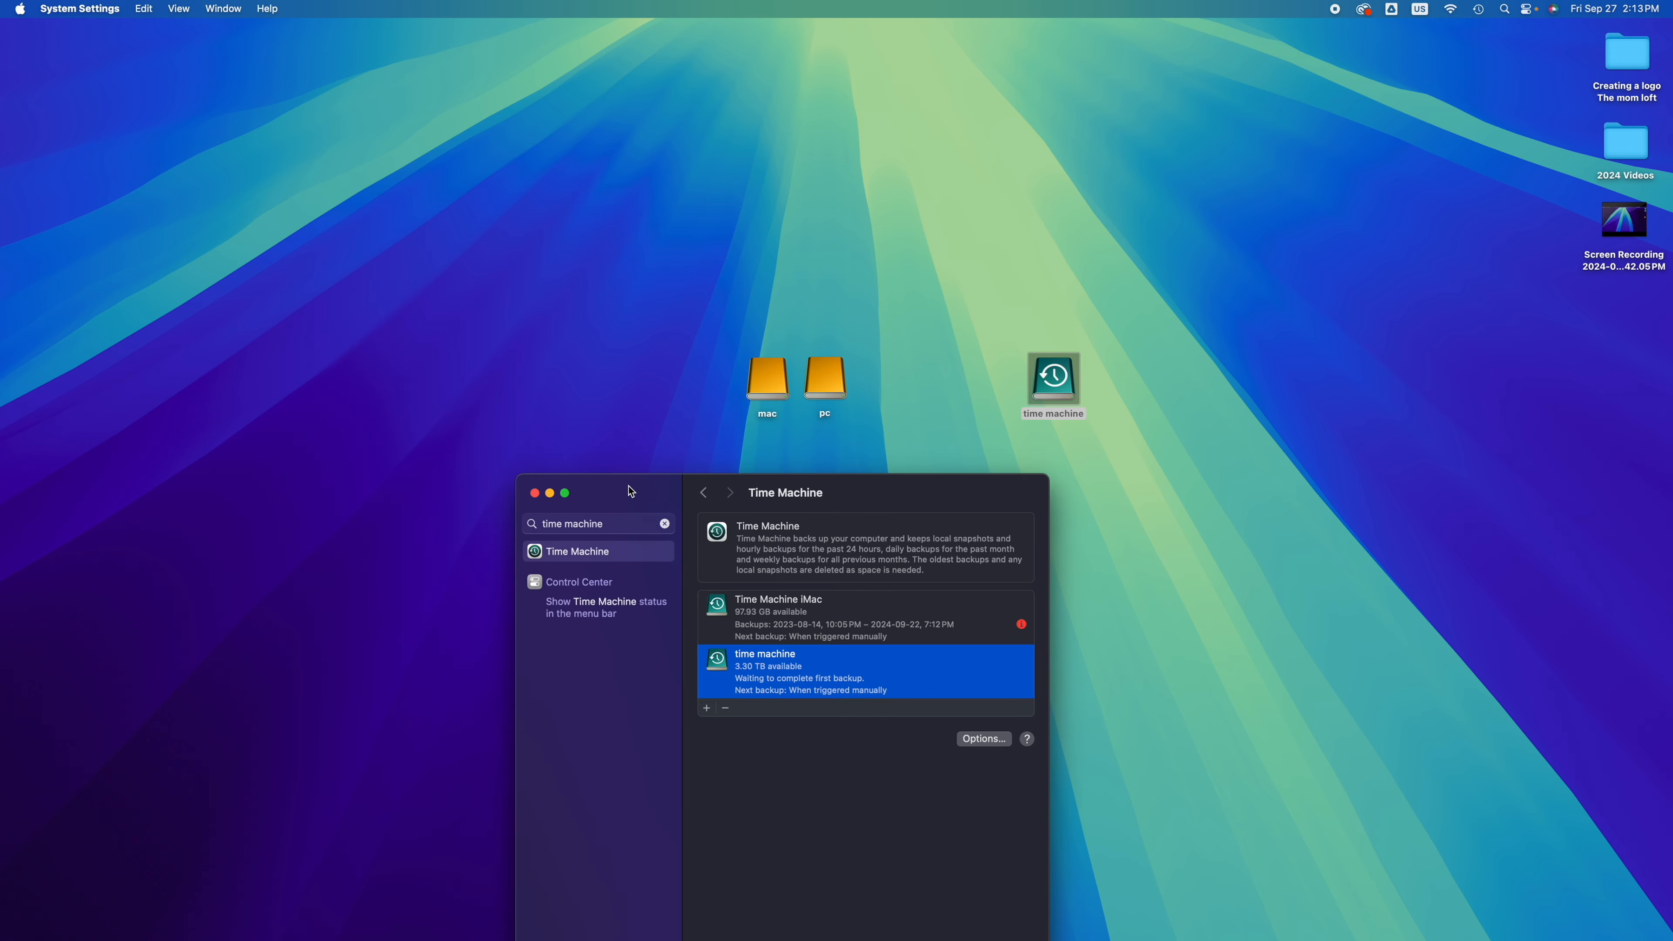
{"action": "left_click_drag", "start_coordinate": [870, 352], "coordinate": [817, 225]}
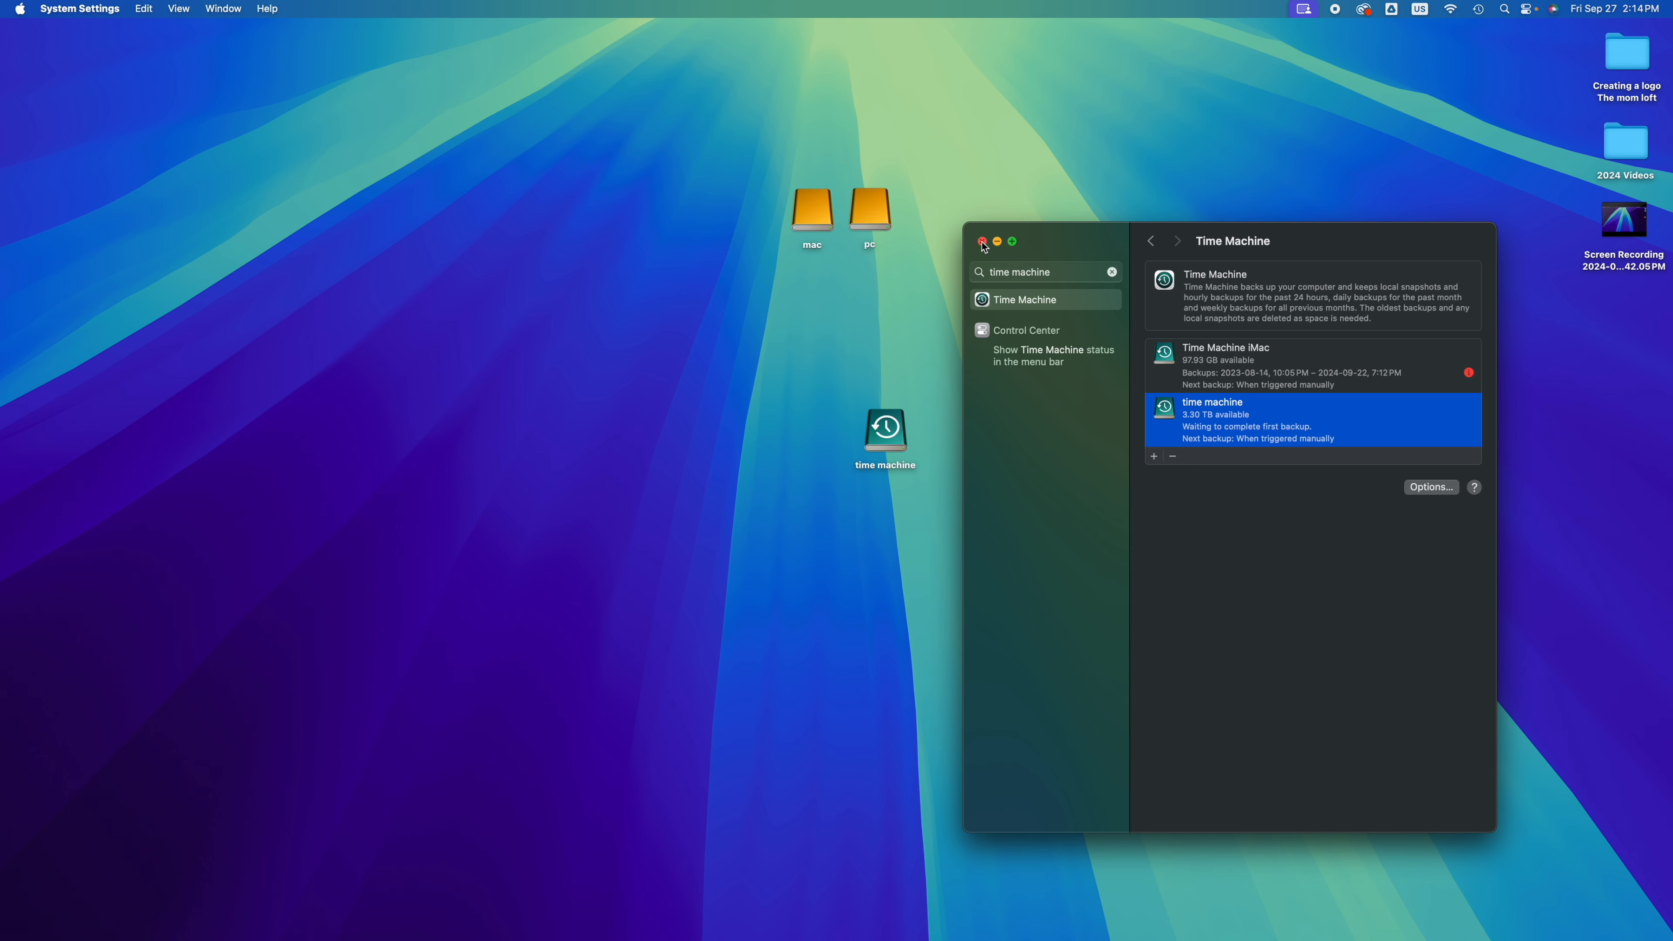
{"action": "left_click", "coordinate": [988, 247]}
{"action": "left_click_drag", "start_coordinate": [871, 214], "coordinate": [995, 287]}
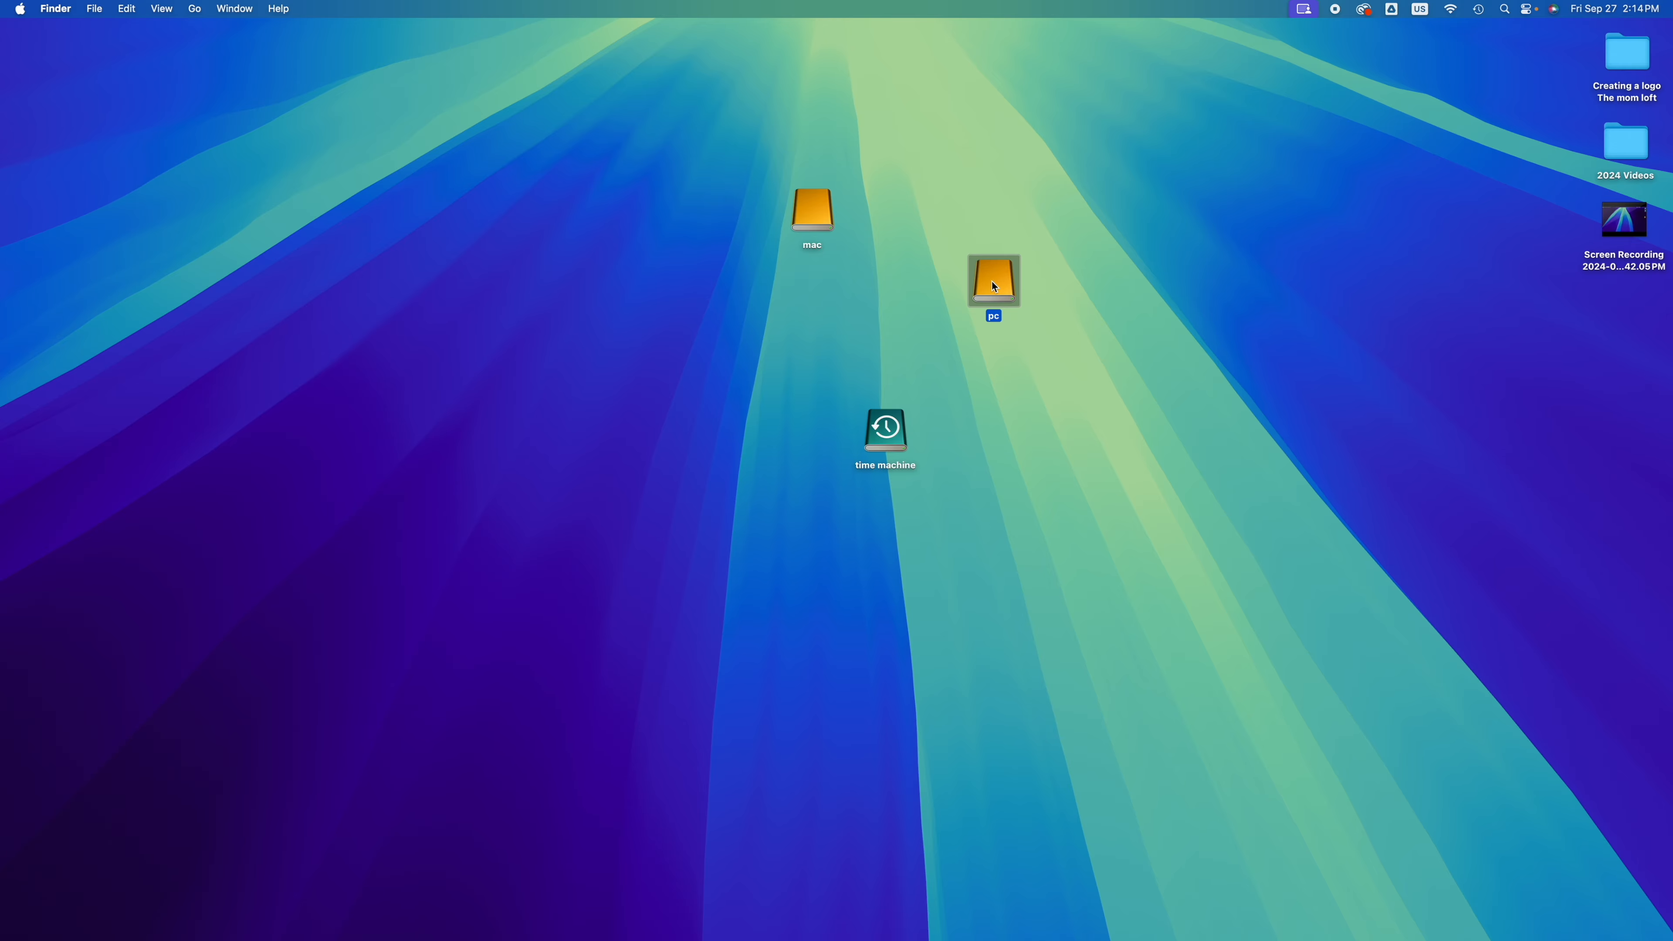
{"action": "double_click", "coordinate": [995, 287]}
{"action": "left_click_drag", "start_coordinate": [798, 212], "coordinate": [794, 317]}
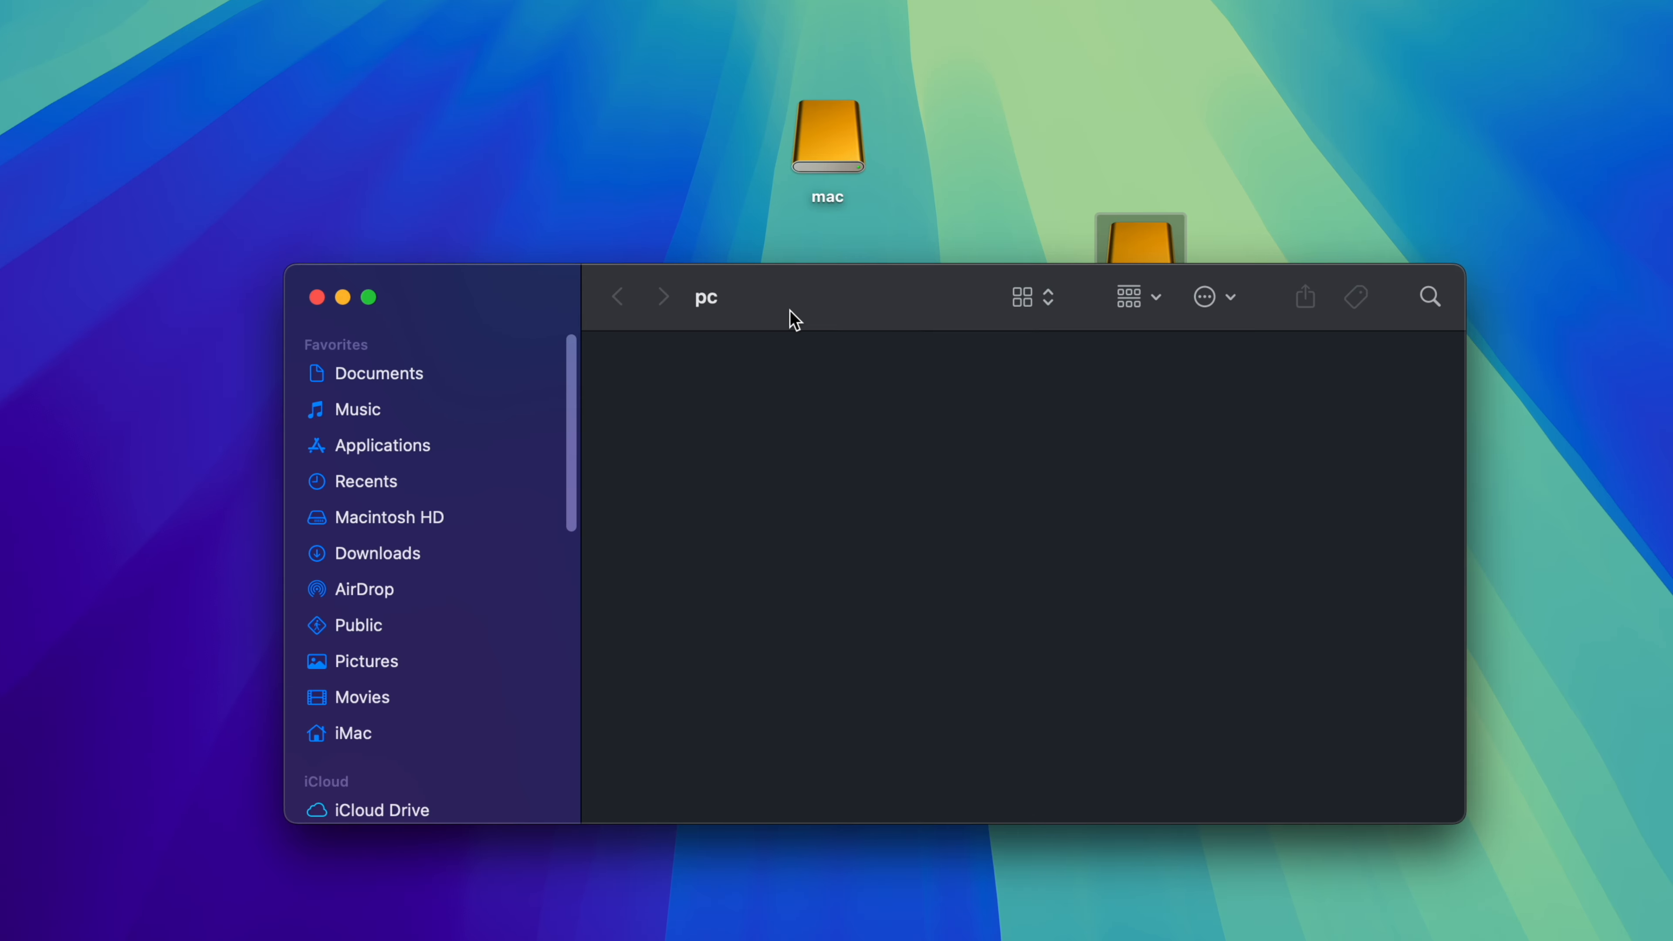
Step: Create a test folder named hagsjhagS on the pc drive
{"action": "right_click", "coordinate": [755, 367]}
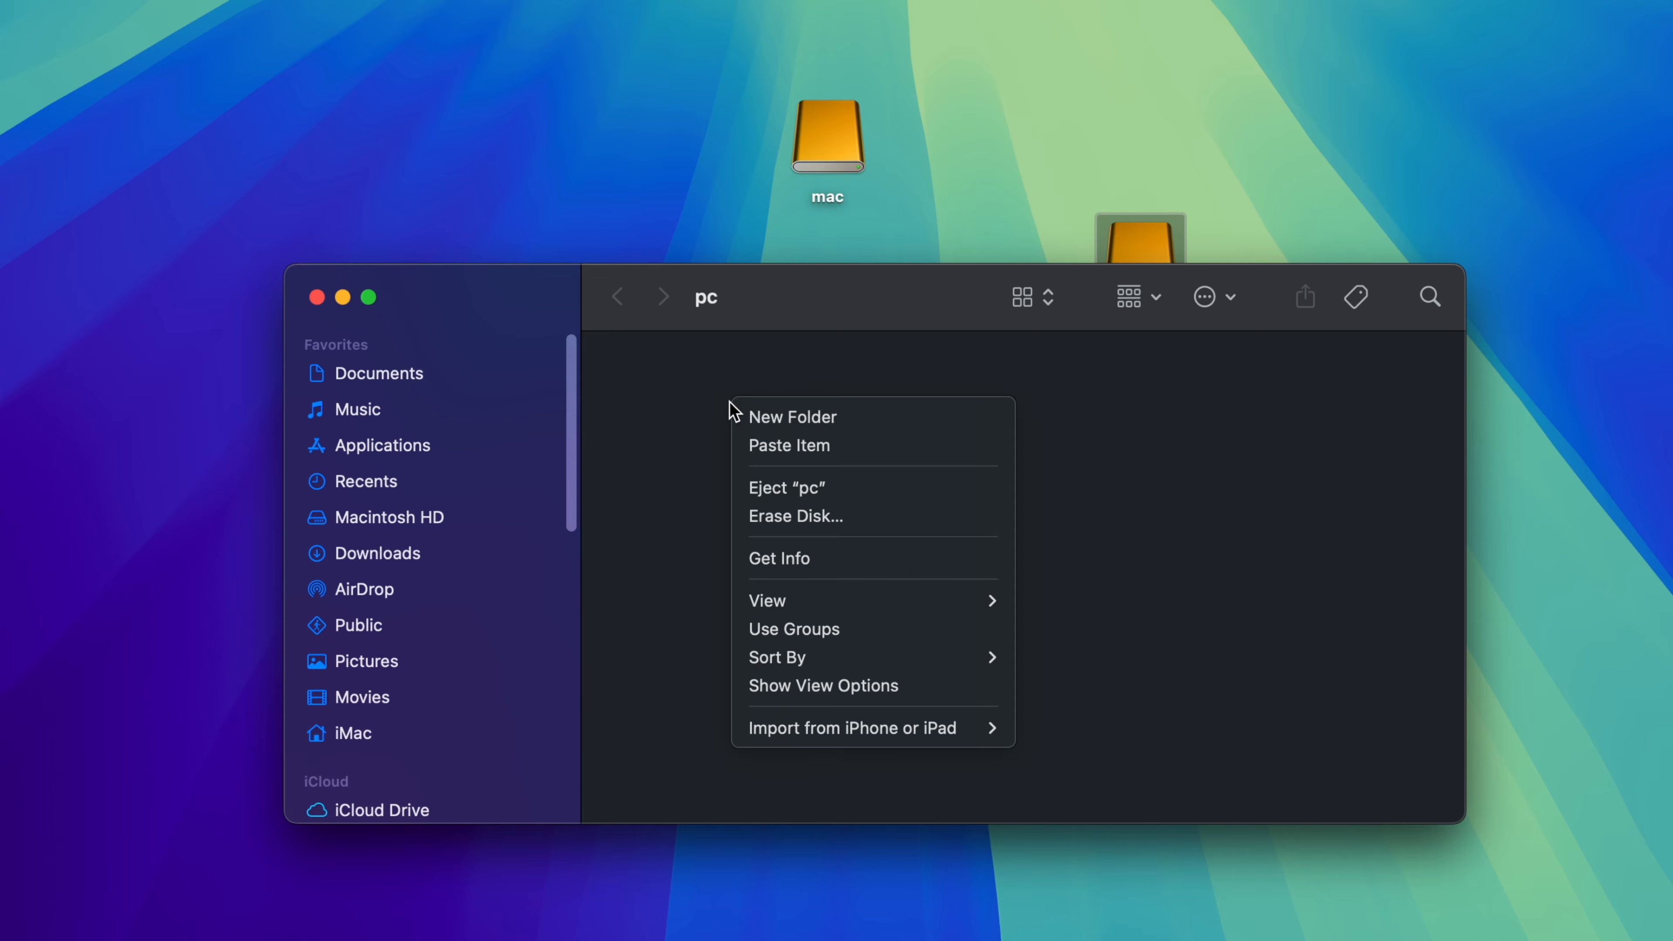
{"action": "left_click", "coordinate": [753, 417]}
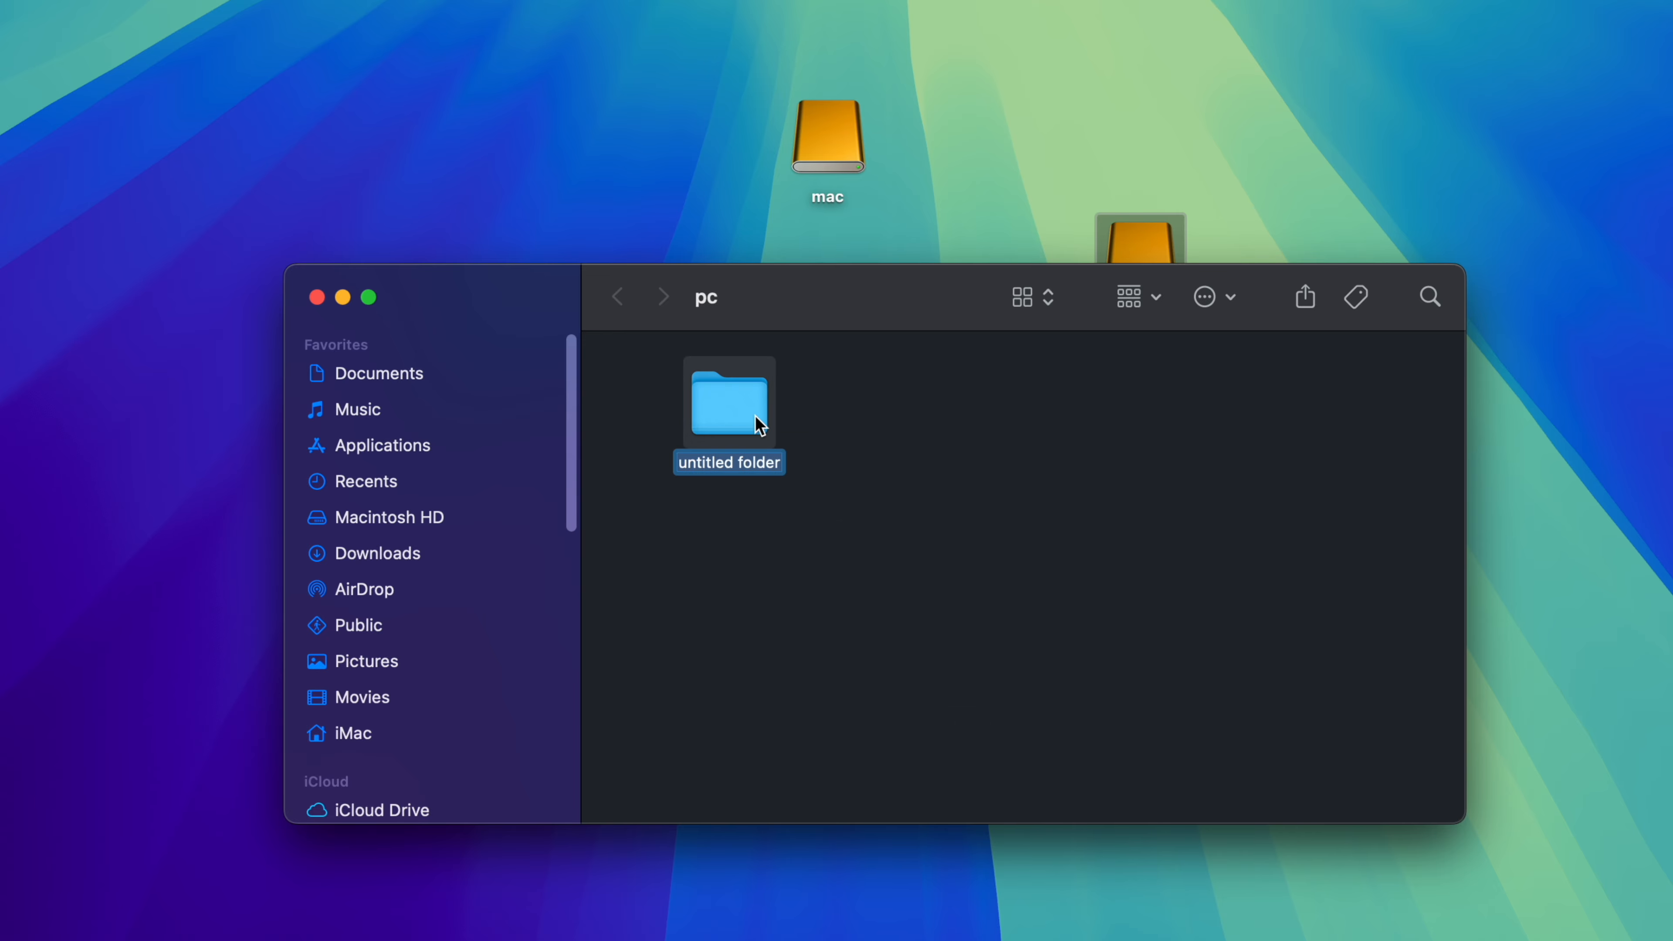
{"action": "type", "text": "hagsjhagS"}
{"action": "left_click", "coordinate": [822, 456]}
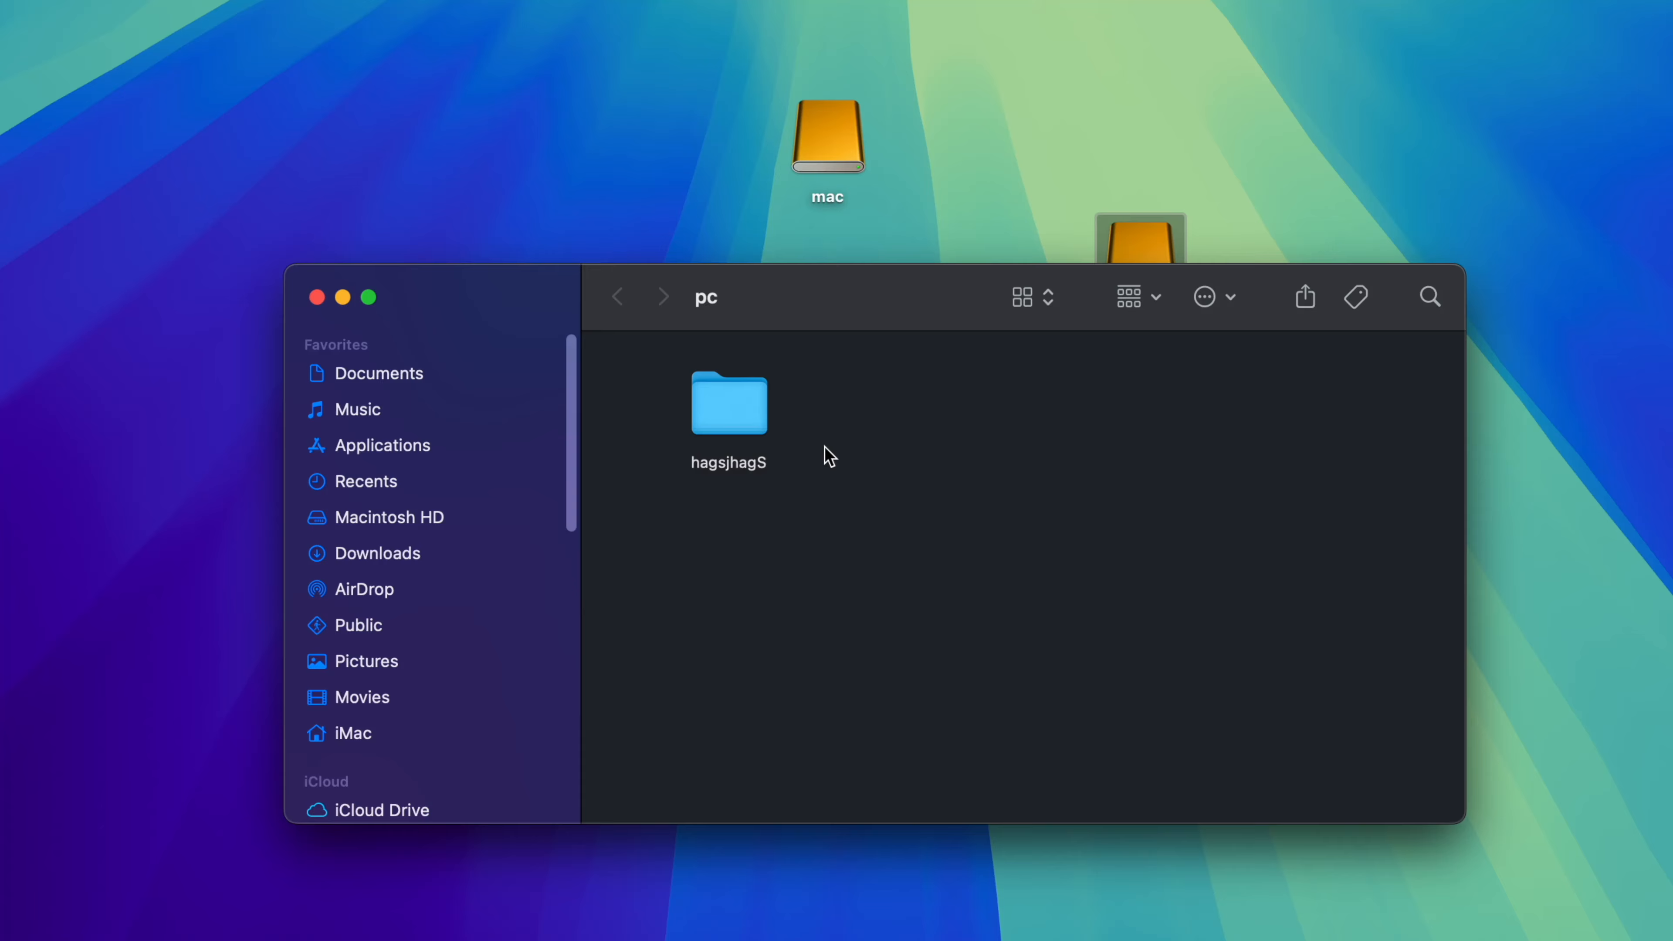
Step: Delete the hagsjhagS folder from the pc drive and permanently empty the Trash
{"action": "left_click", "coordinate": [743, 424]}
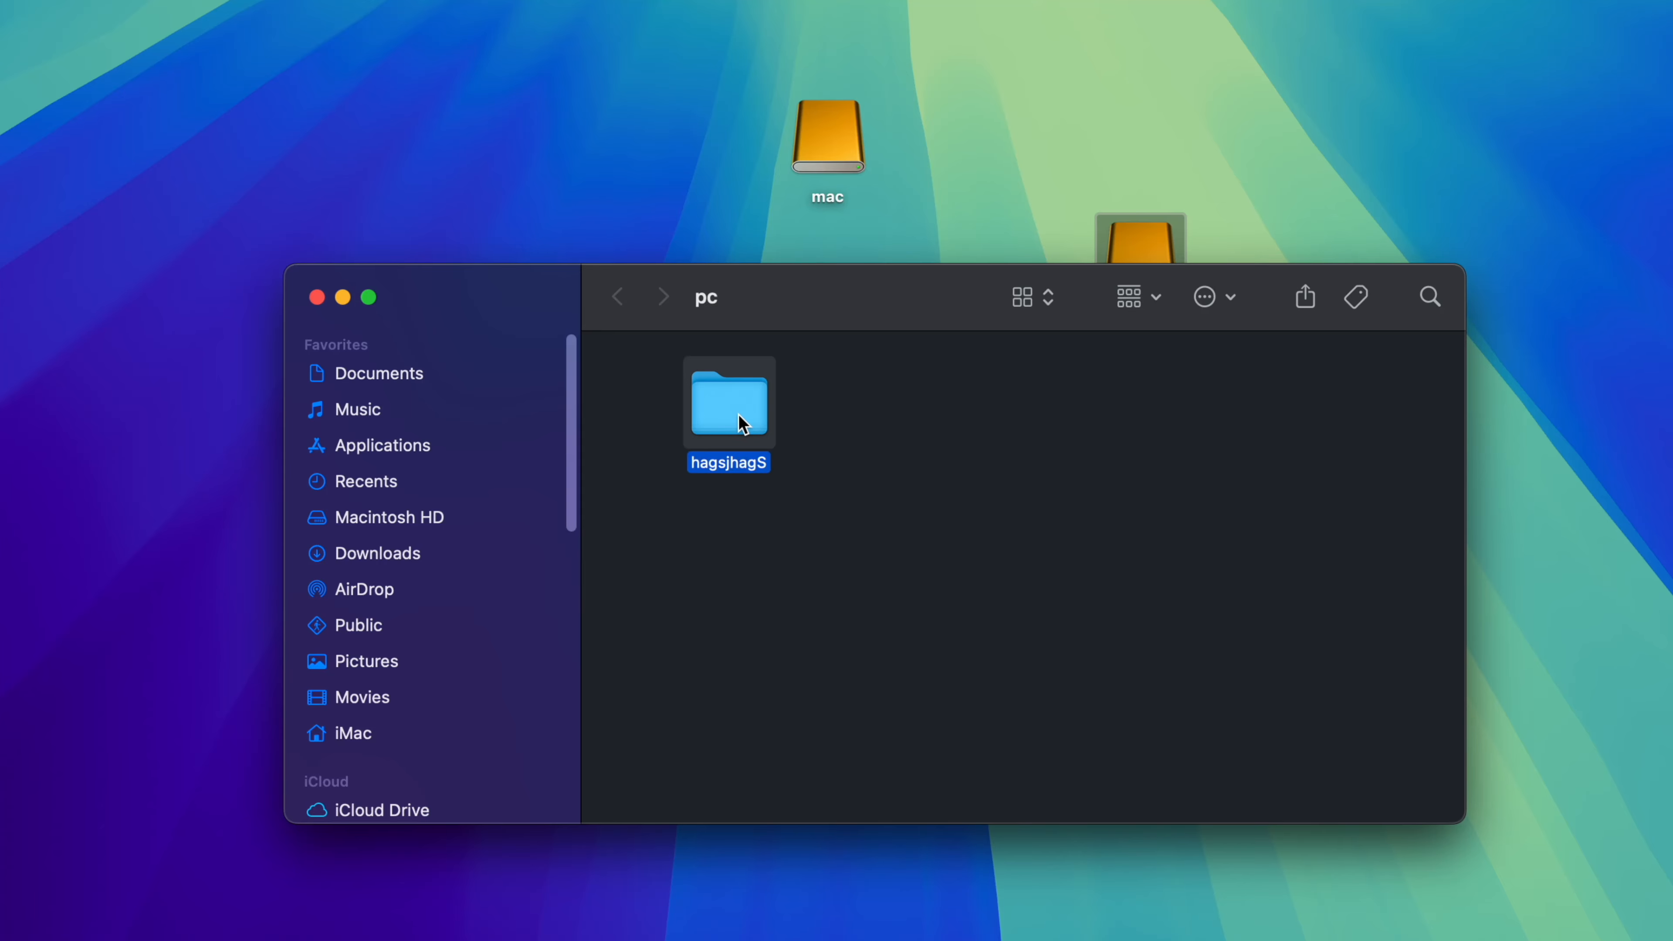
{"action": "right_click", "coordinate": [743, 424]}
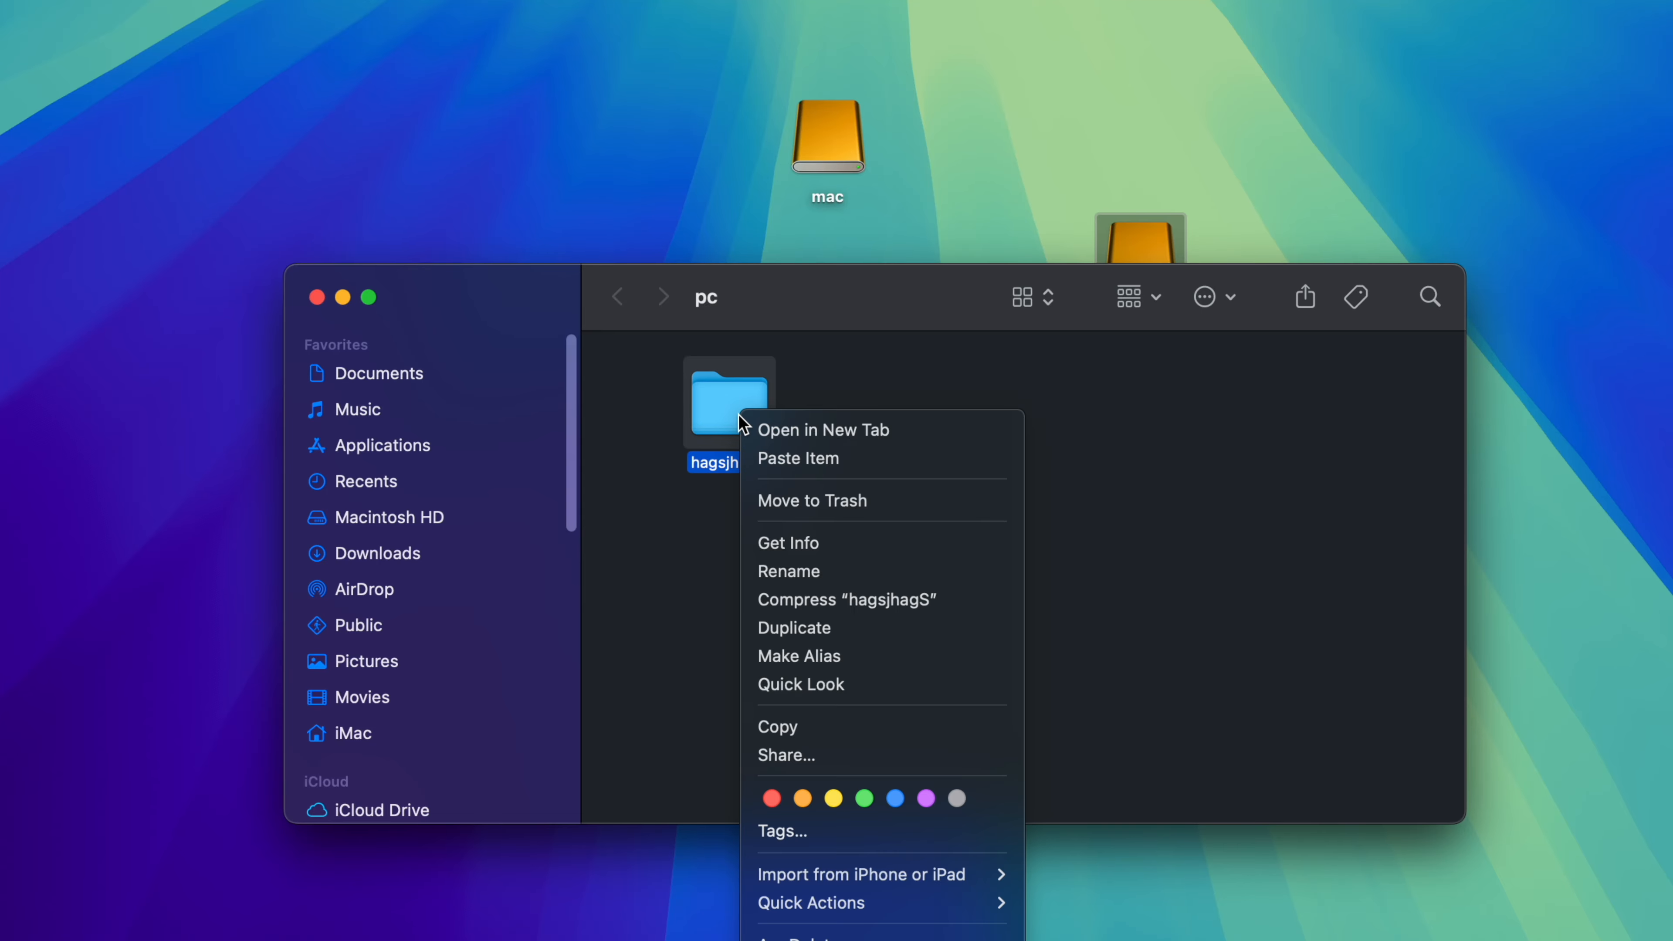
{"action": "left_click", "coordinate": [868, 511]}
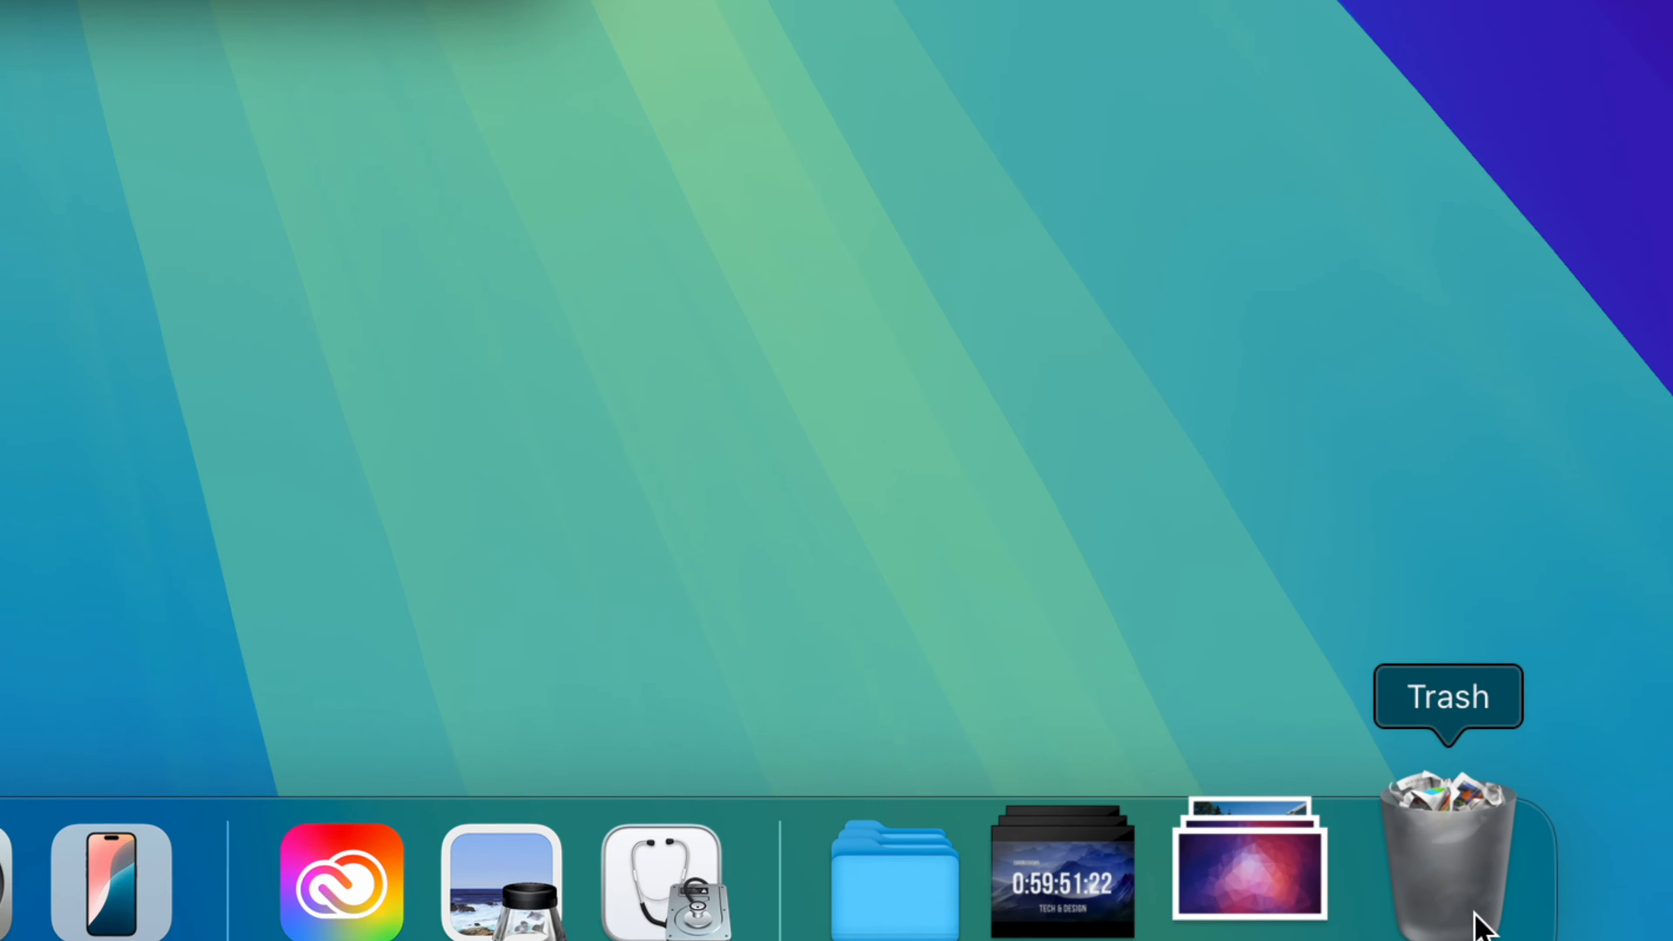
{"action": "right_click", "coordinate": [1468, 906]}
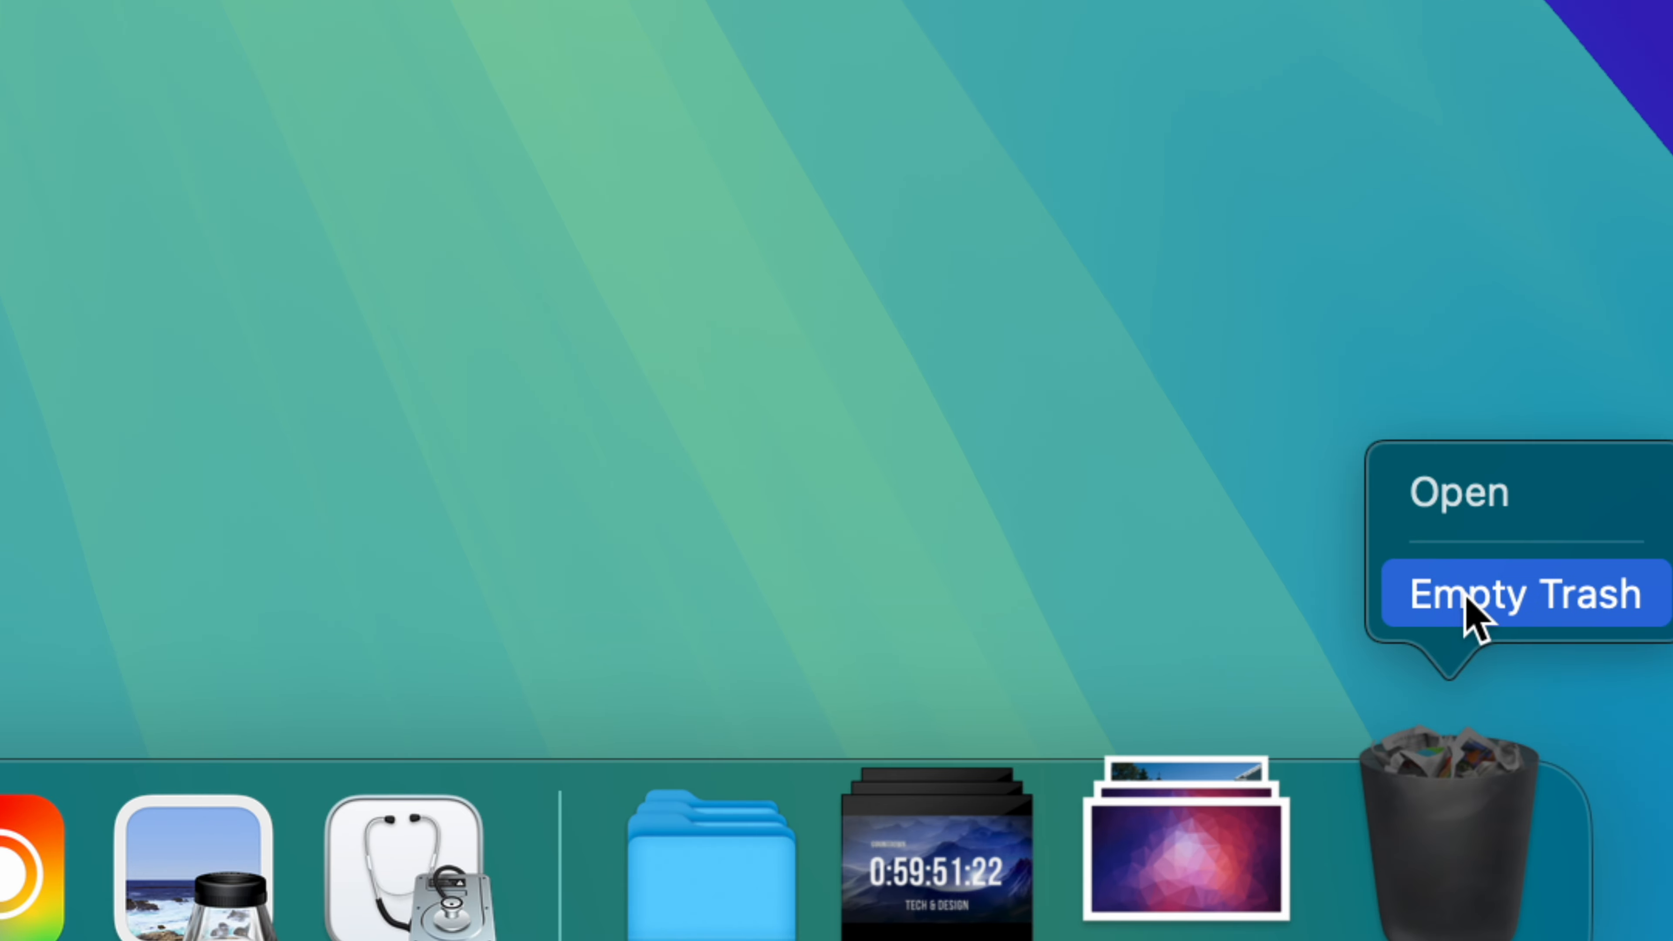
{"action": "left_click", "coordinate": [1464, 596]}
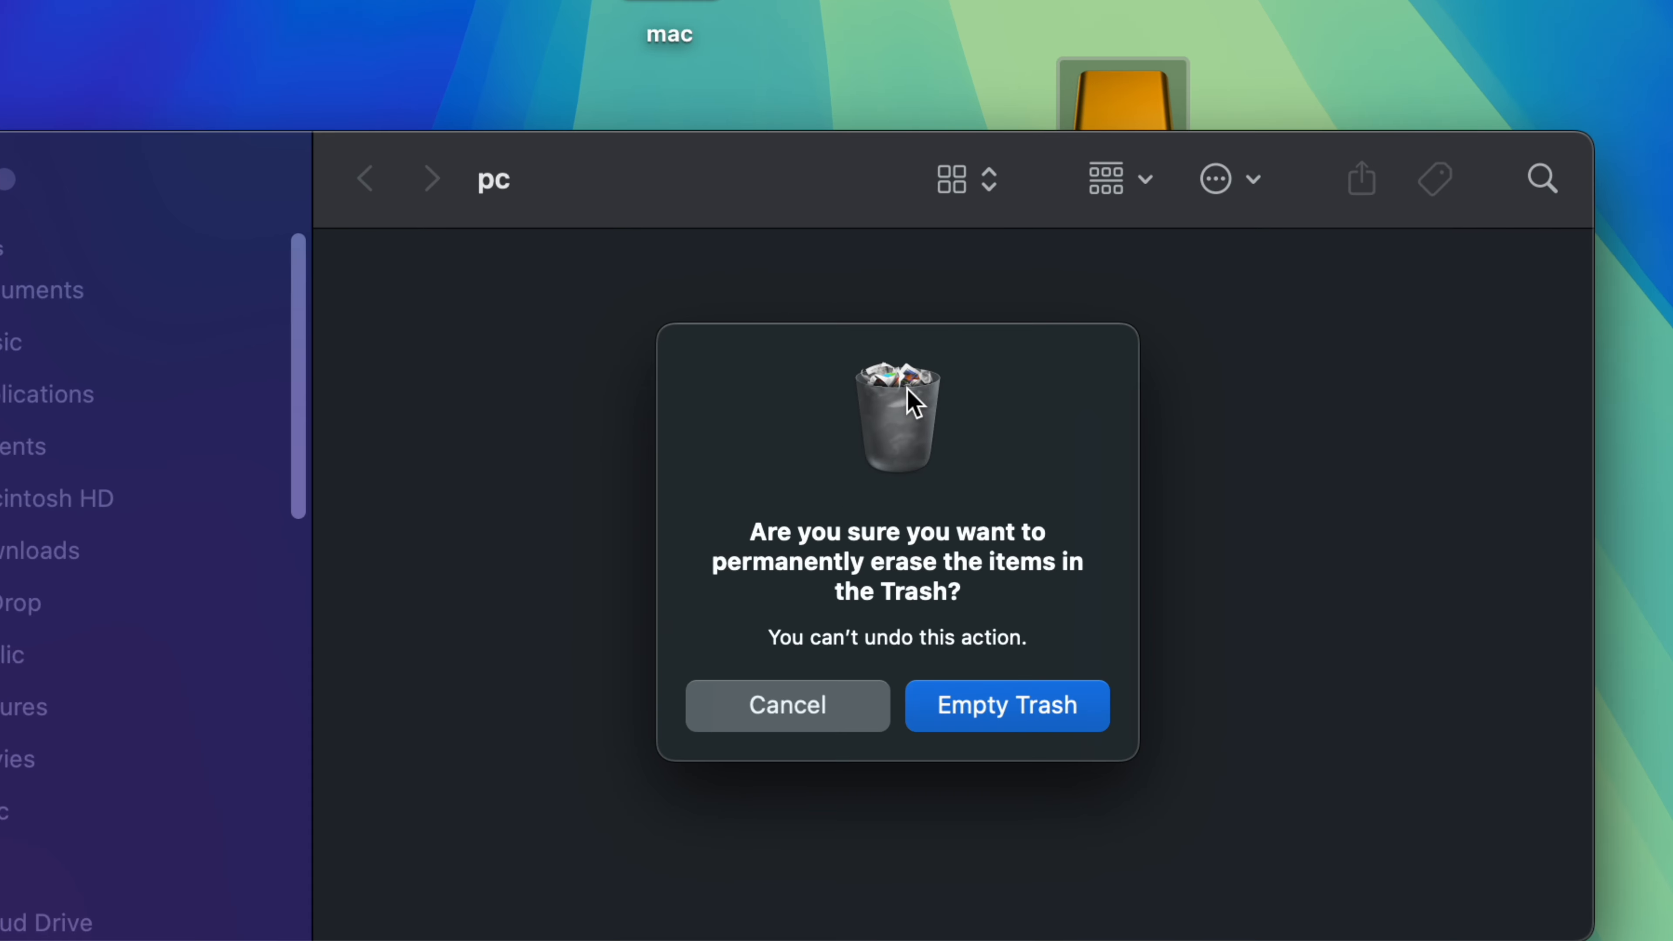
{"action": "left_click", "coordinate": [984, 727]}
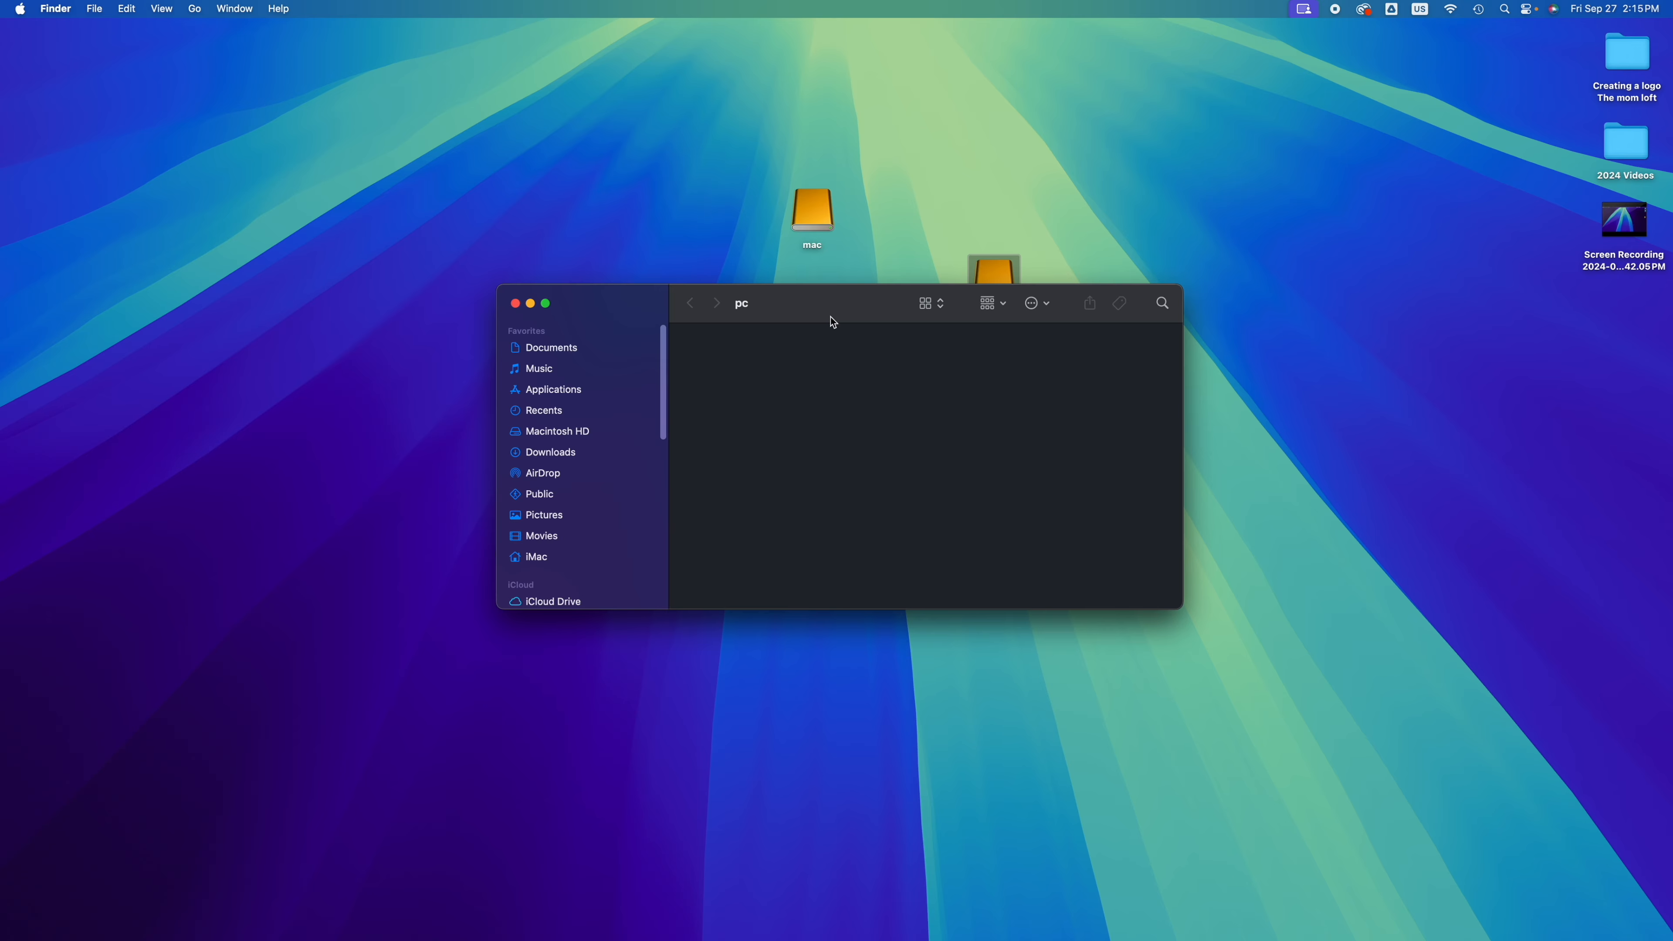
Step: Copy the screen recording from the desktop to the pc drive and close the drive's window
{"action": "left_click_drag", "start_coordinate": [828, 307], "coordinate": [816, 317]}
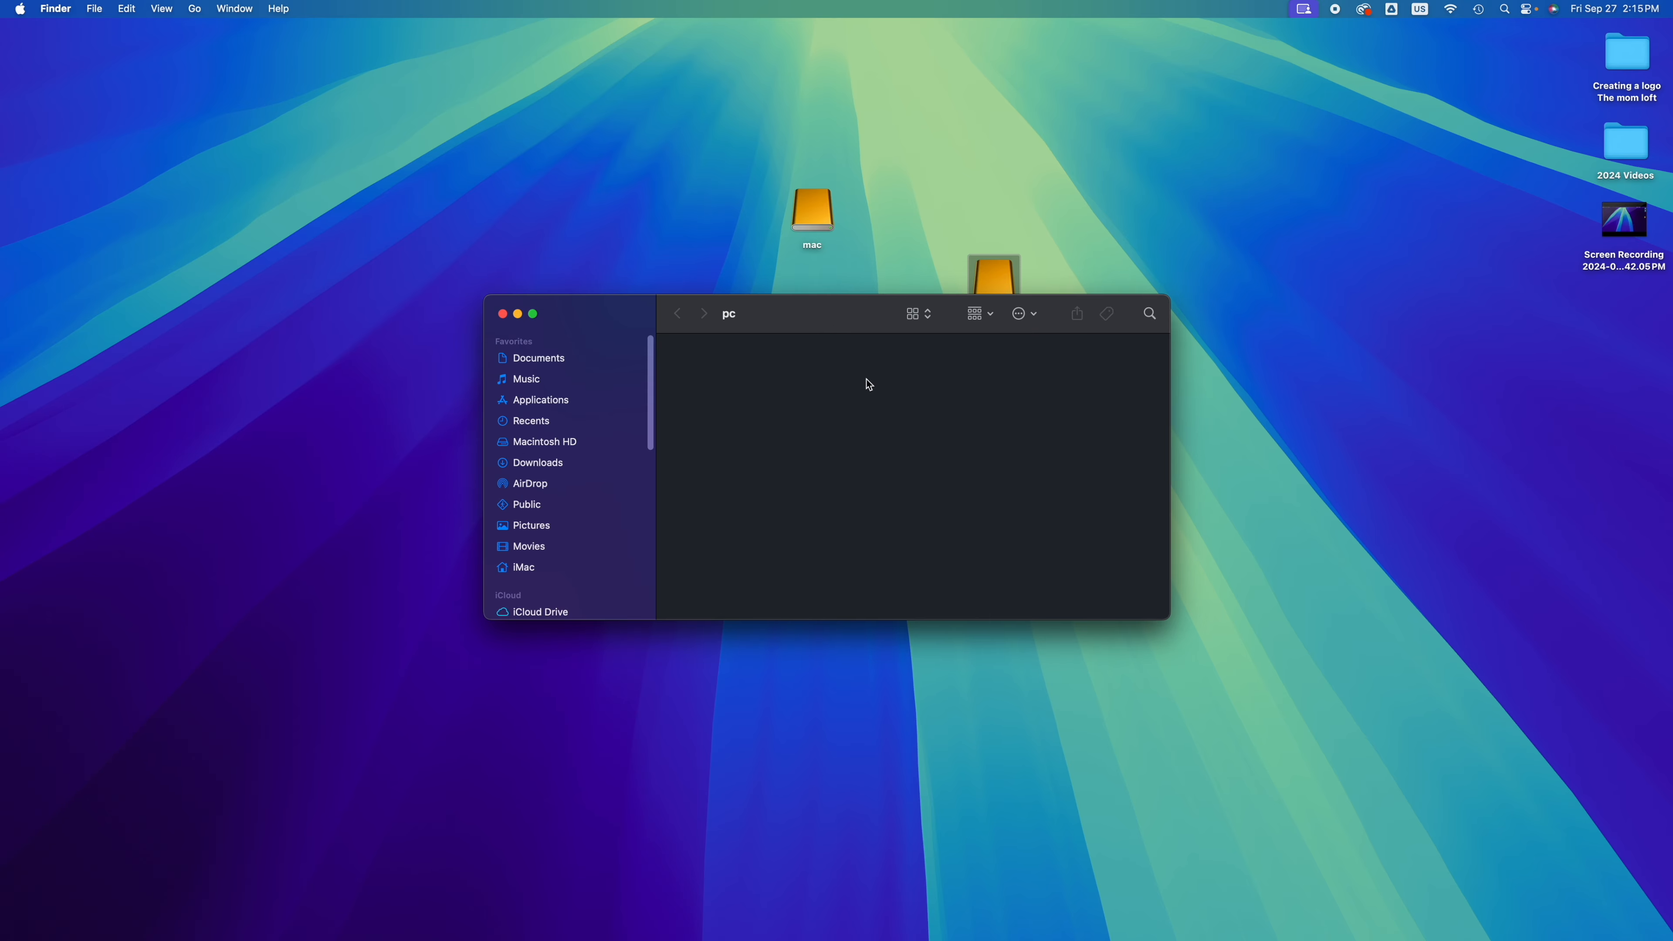
{"action": "left_click", "coordinate": [1629, 233]}
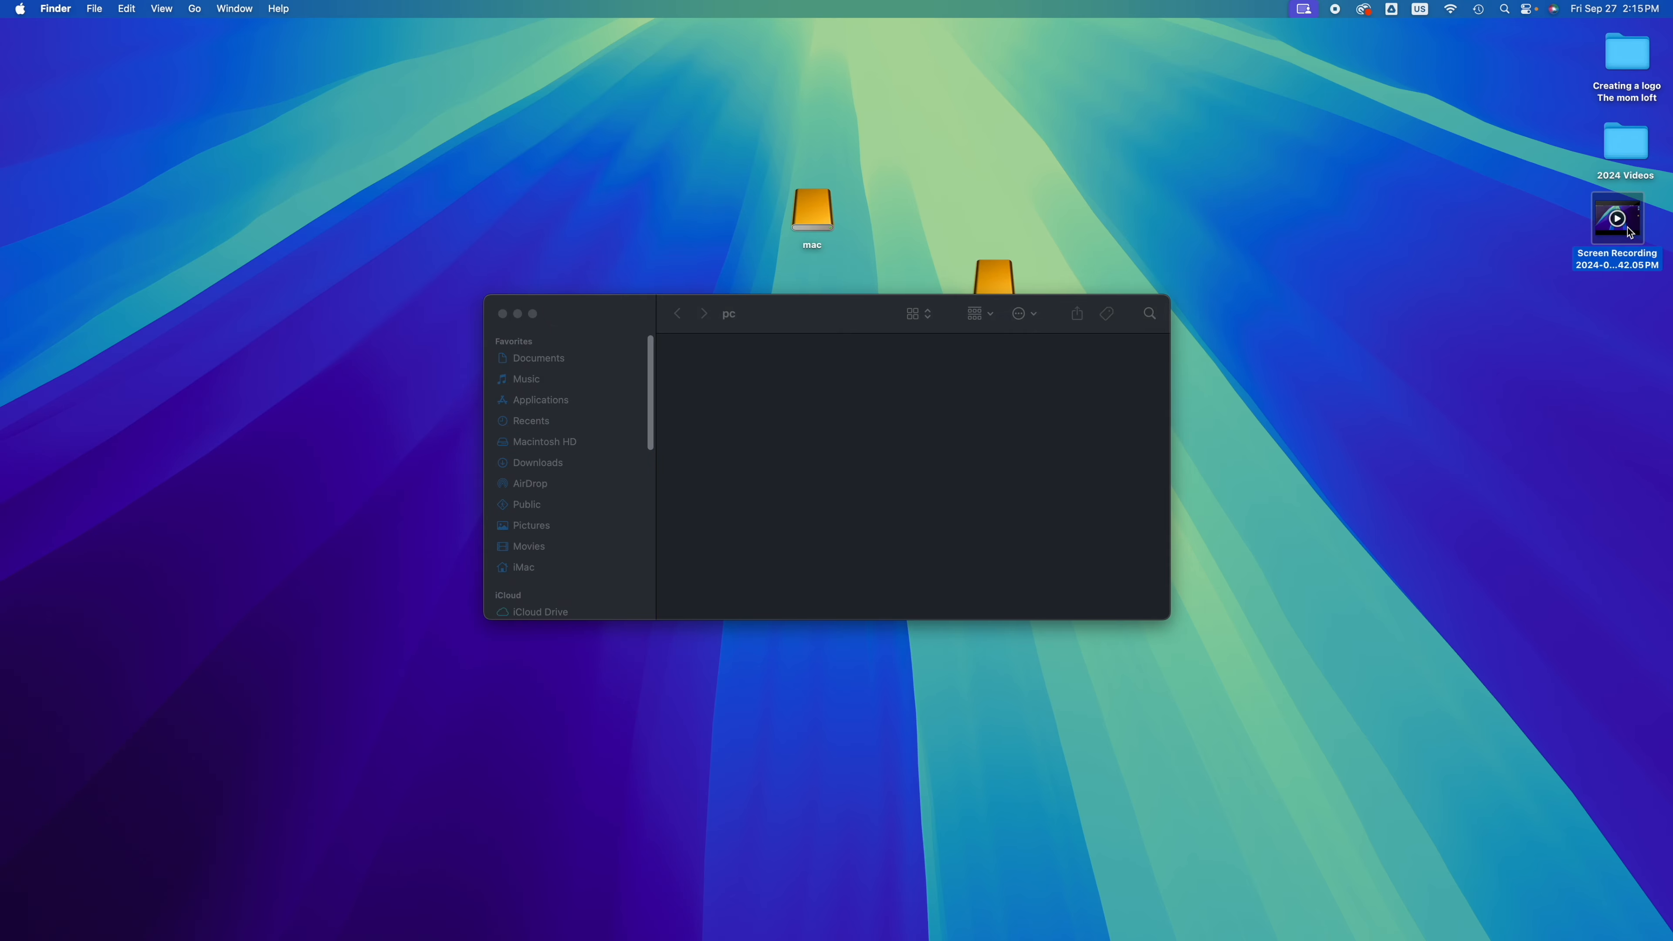
{"action": "left_click_drag", "start_coordinate": [1629, 233], "coordinate": [824, 415]}
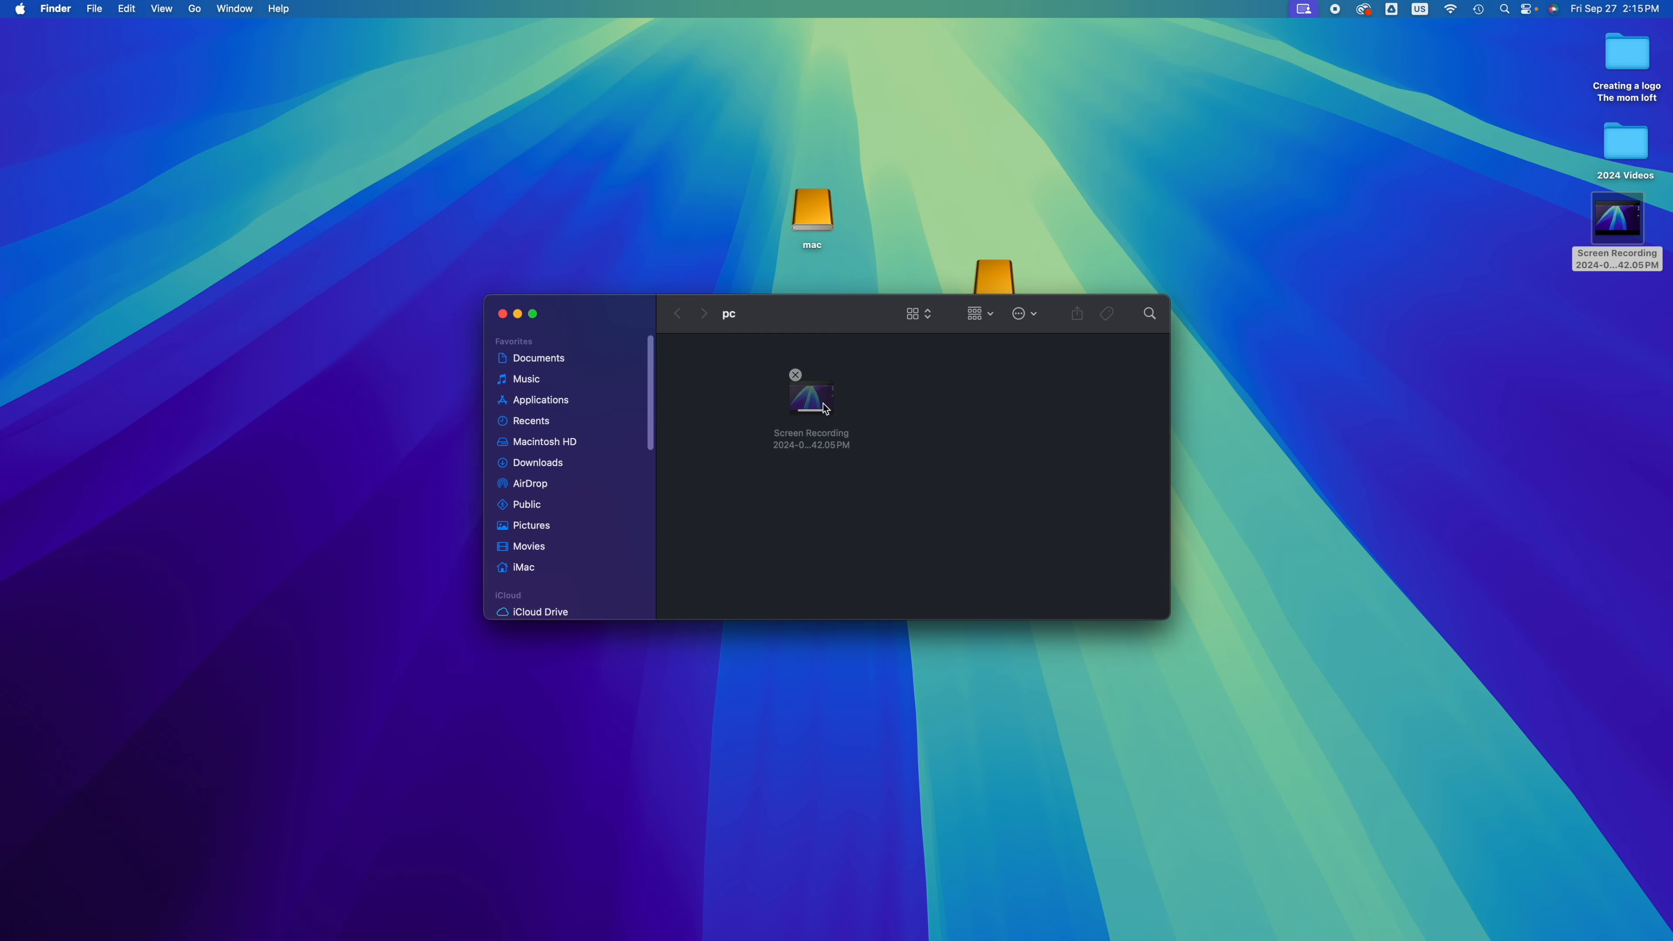
{"action": "left_click_drag", "start_coordinate": [825, 311], "coordinate": [862, 477]}
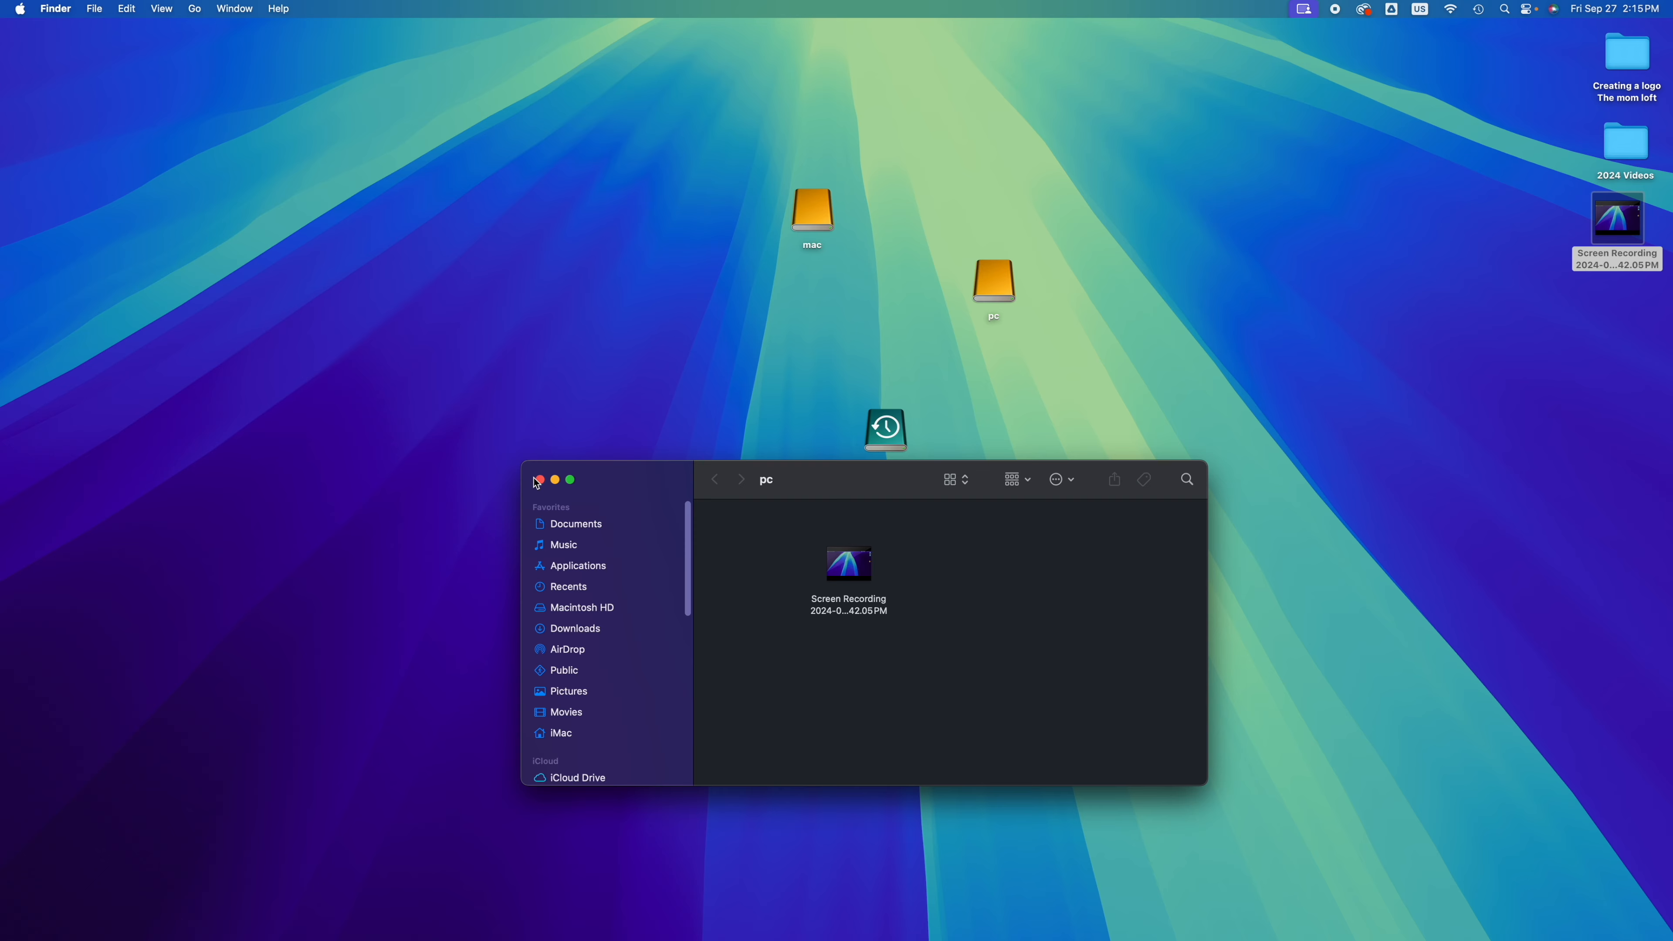
{"action": "left_click", "coordinate": [538, 481]}
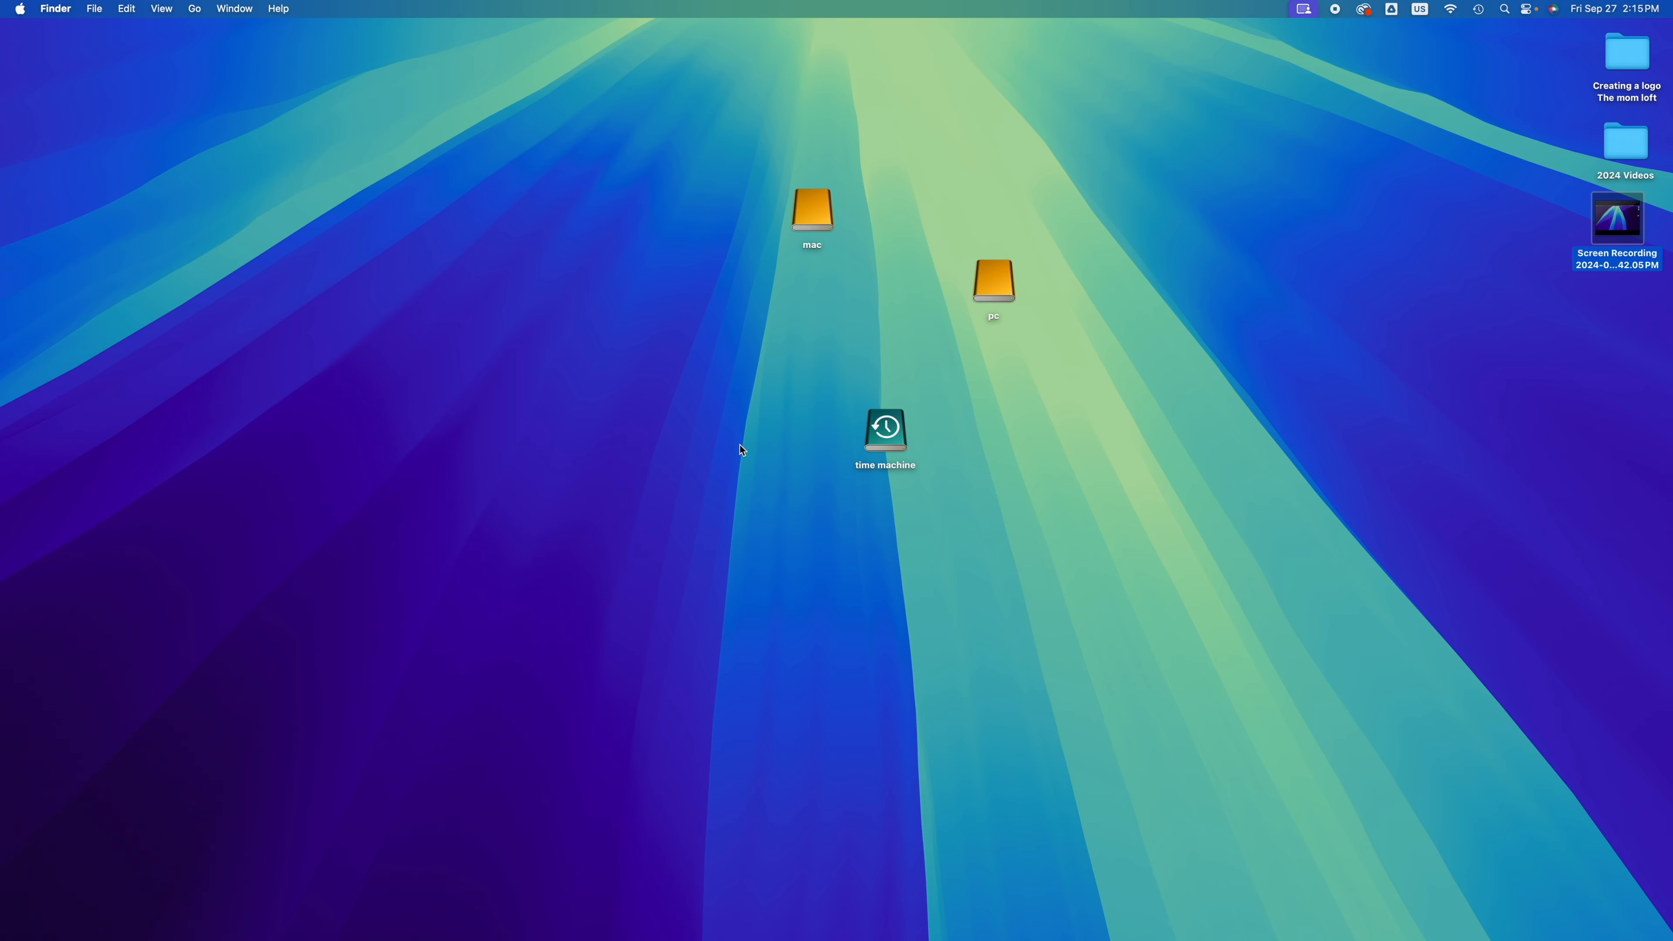
Step: Eject the time machine volume together with all other volumes on the same external disk
{"action": "right_click", "coordinate": [890, 433]}
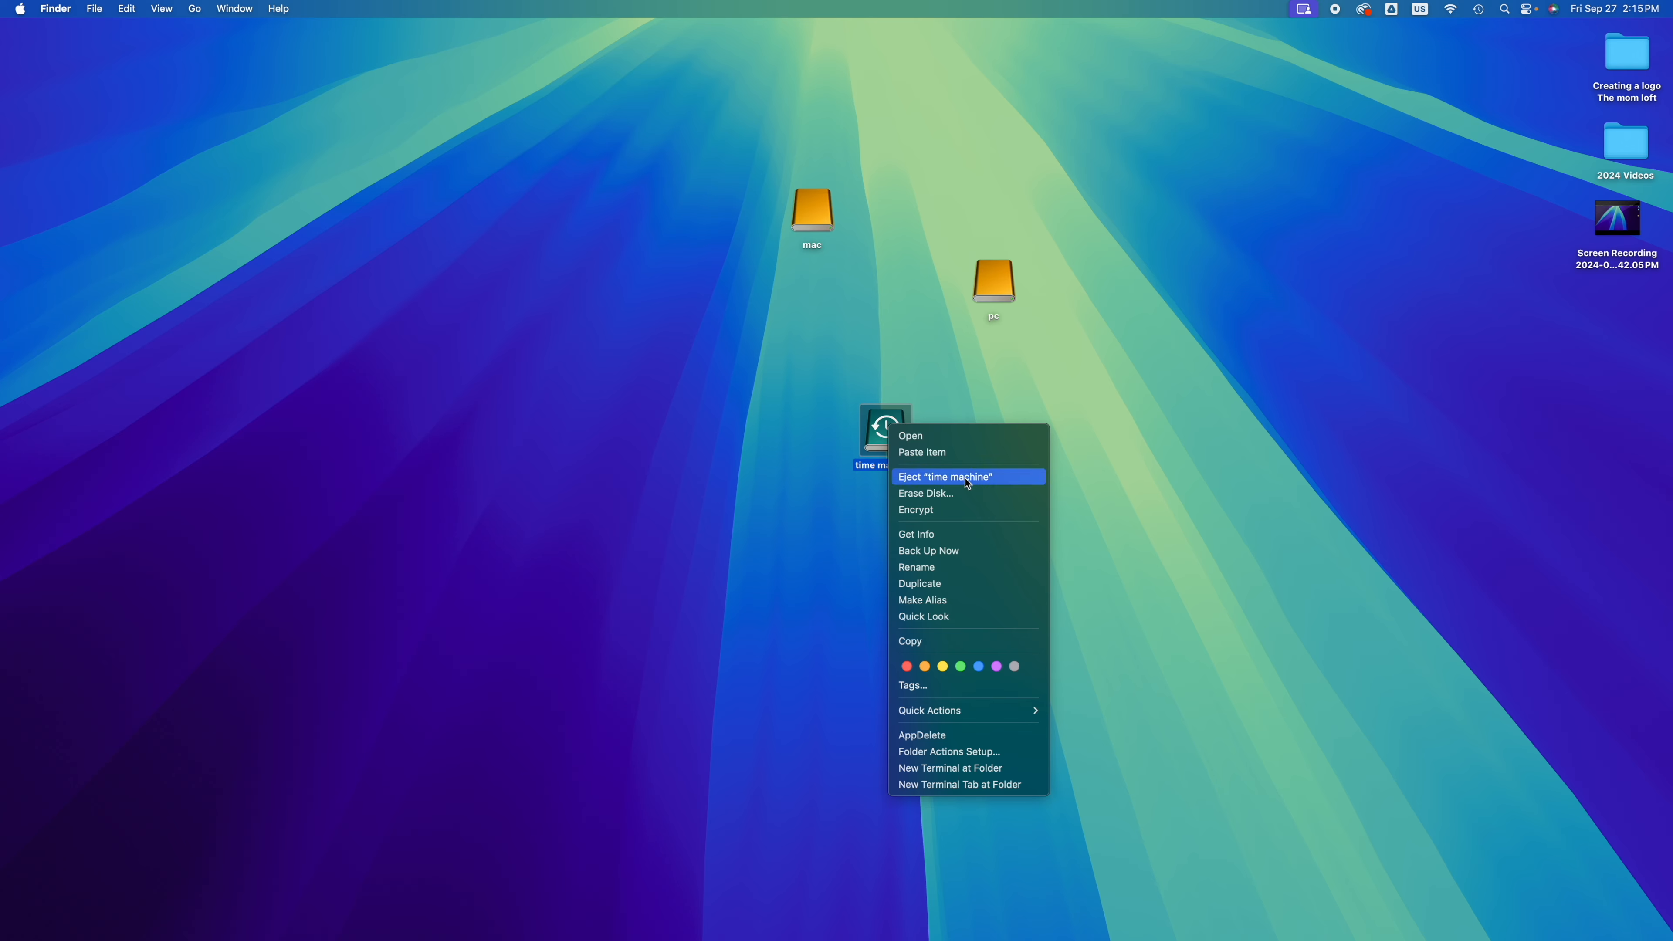
{"action": "left_click", "coordinate": [962, 477]}
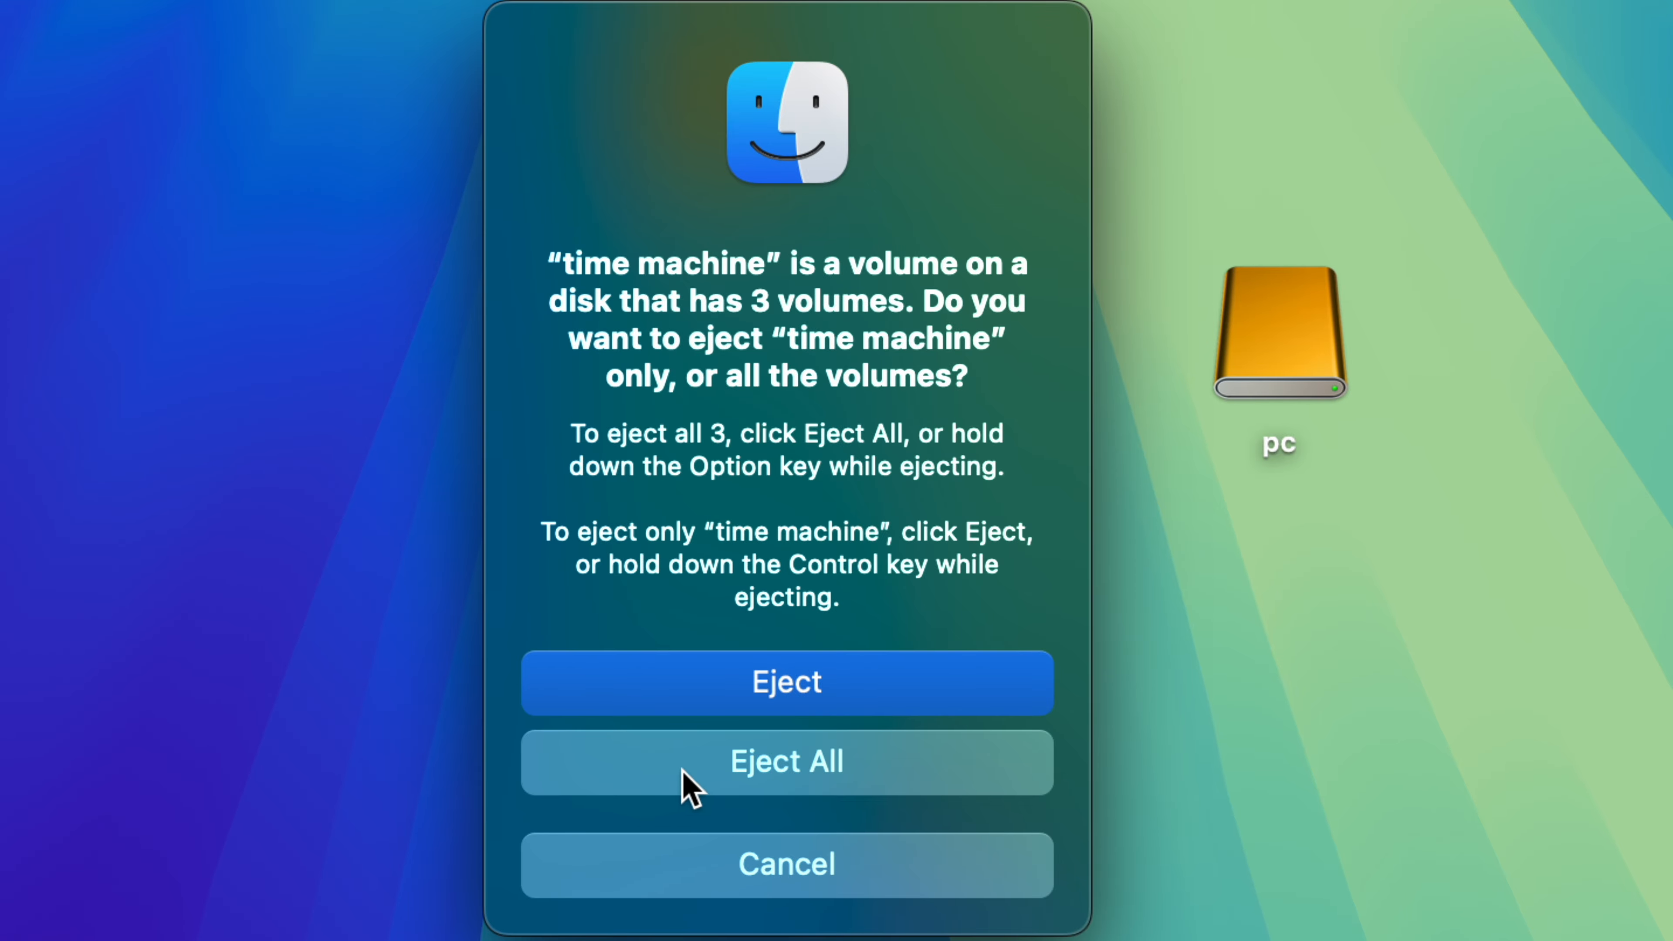
{"action": "left_click", "coordinate": [686, 702]}
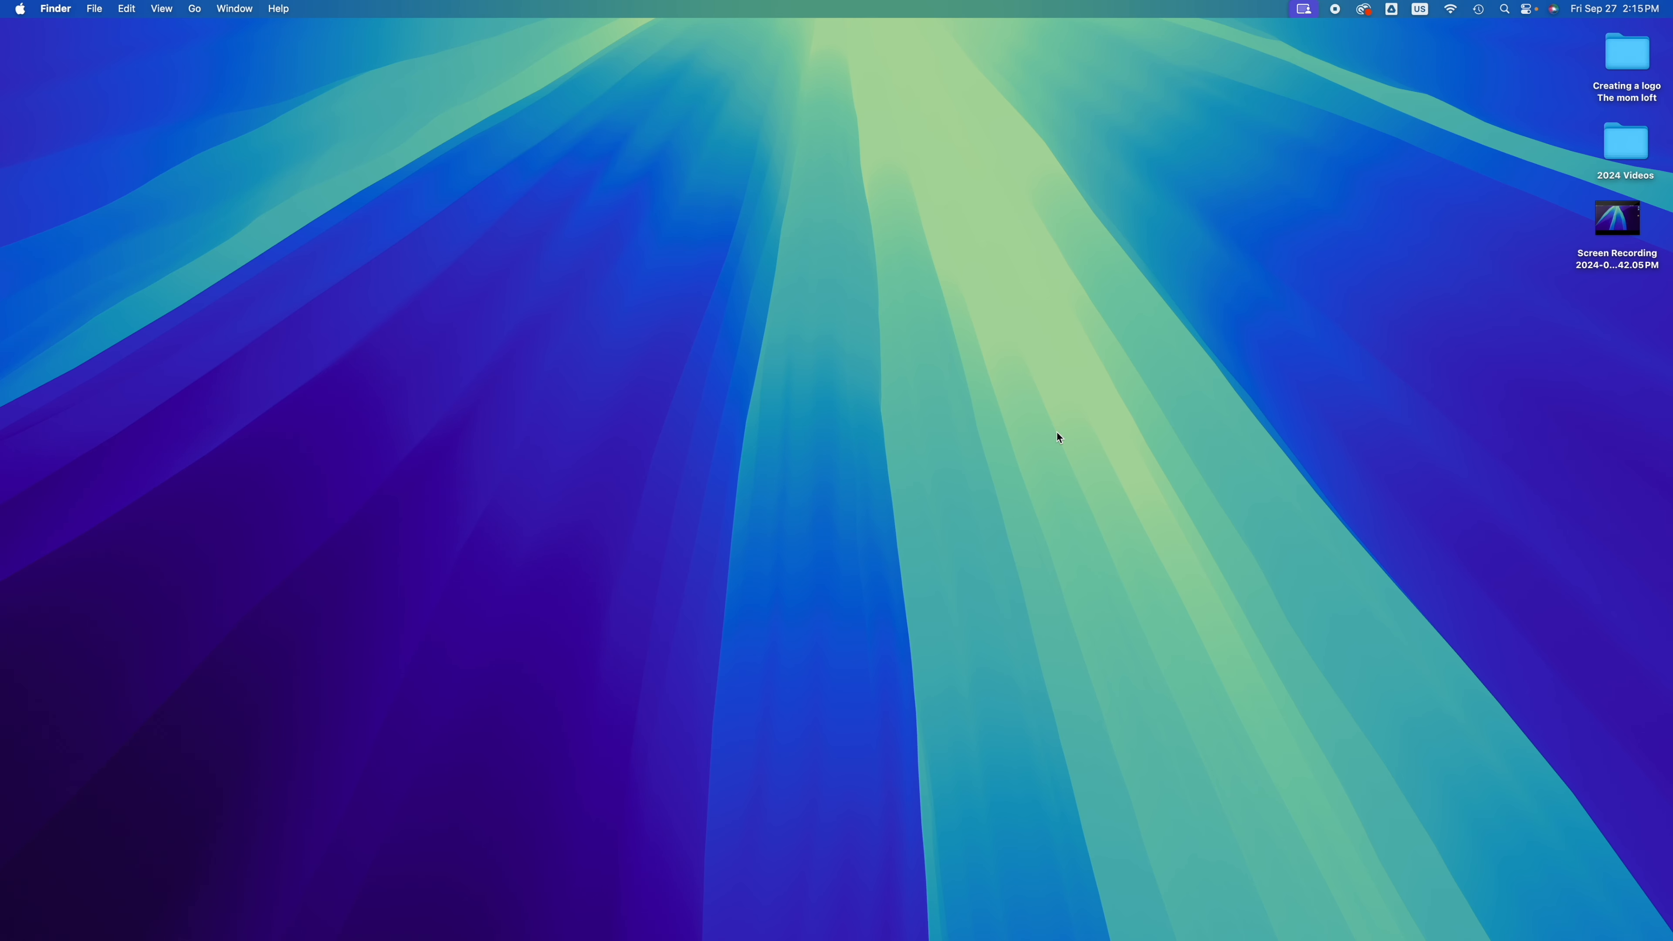